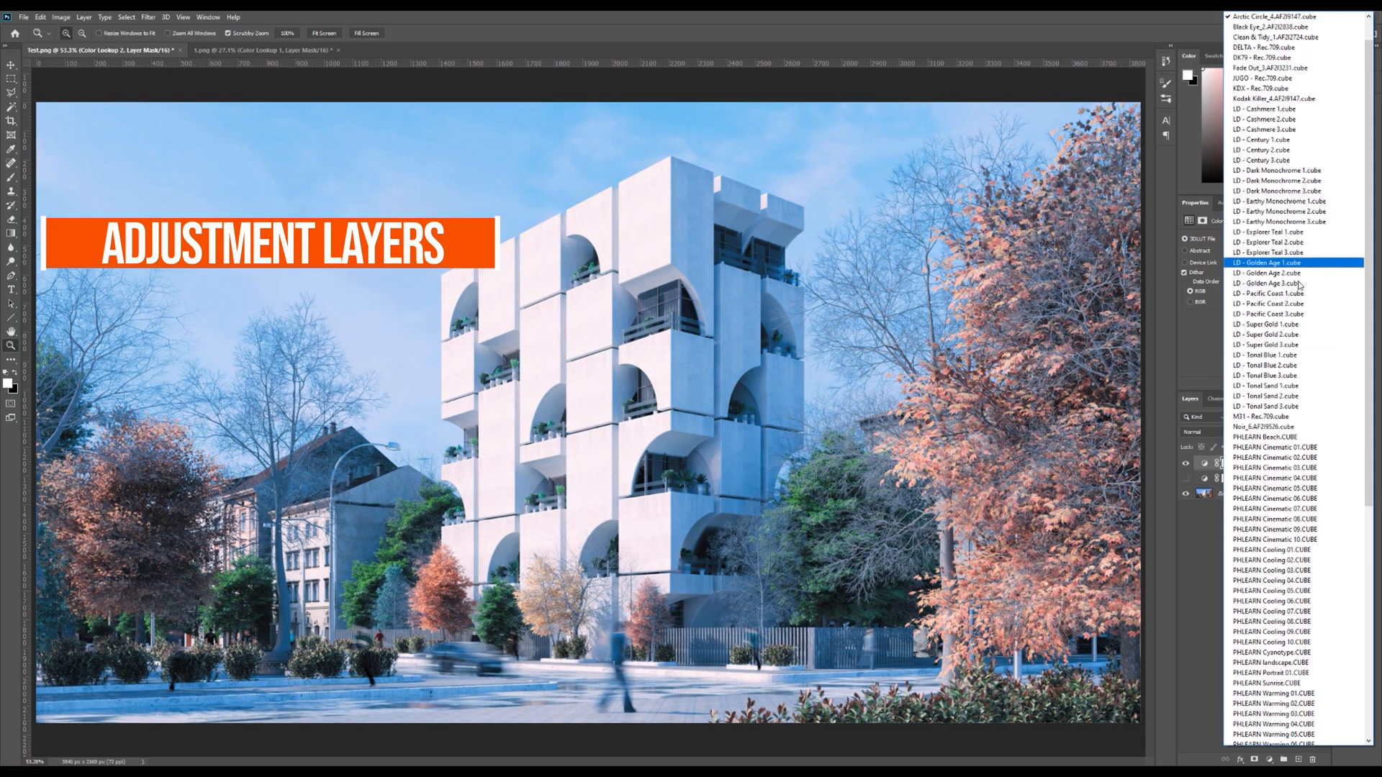
# Try several 3D LUT presets on the Color Lookup 2 layer, ending on the Kodak Killer_4 cube file
pyautogui.click(1277, 242)
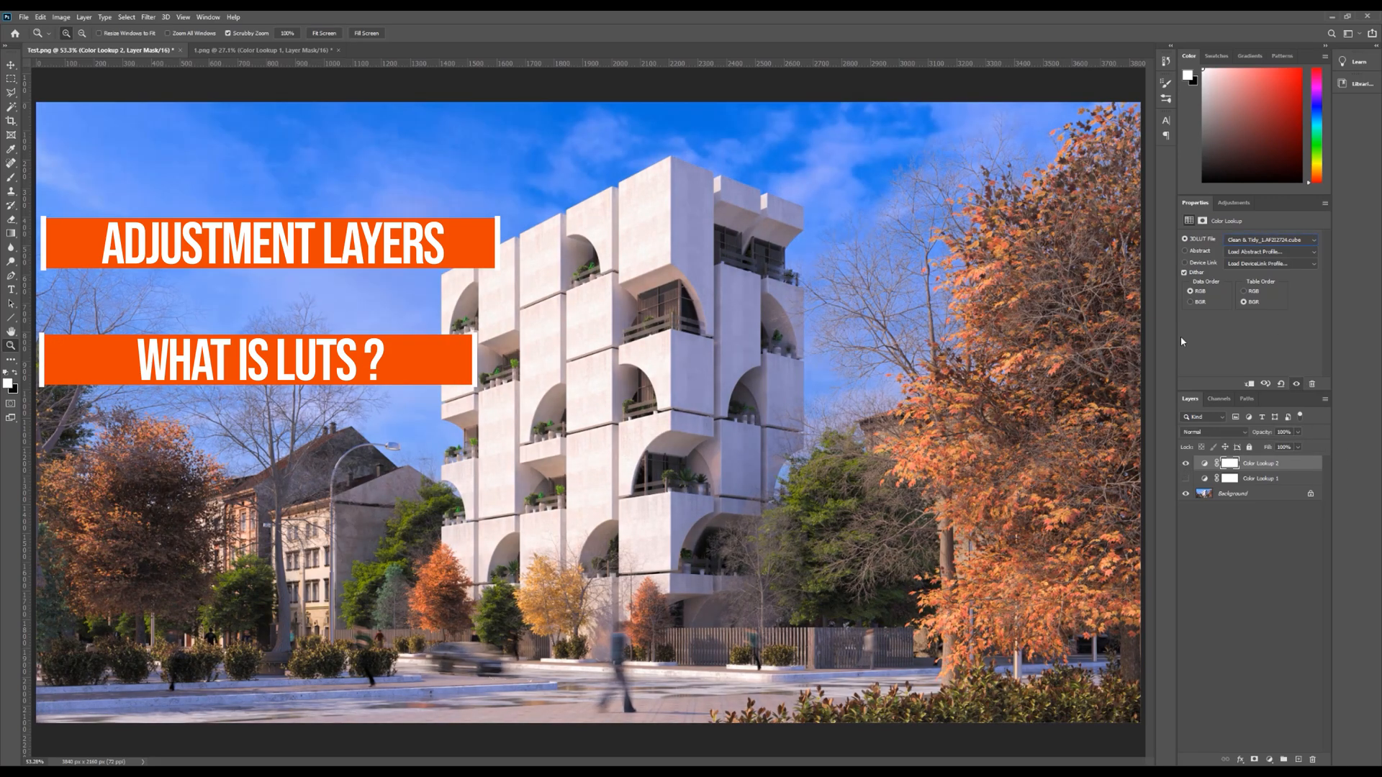
pyautogui.press('Down')
pyautogui.press('Down')
pyautogui.press('Down')
pyautogui.press('Down')
pyautogui.press('Down')
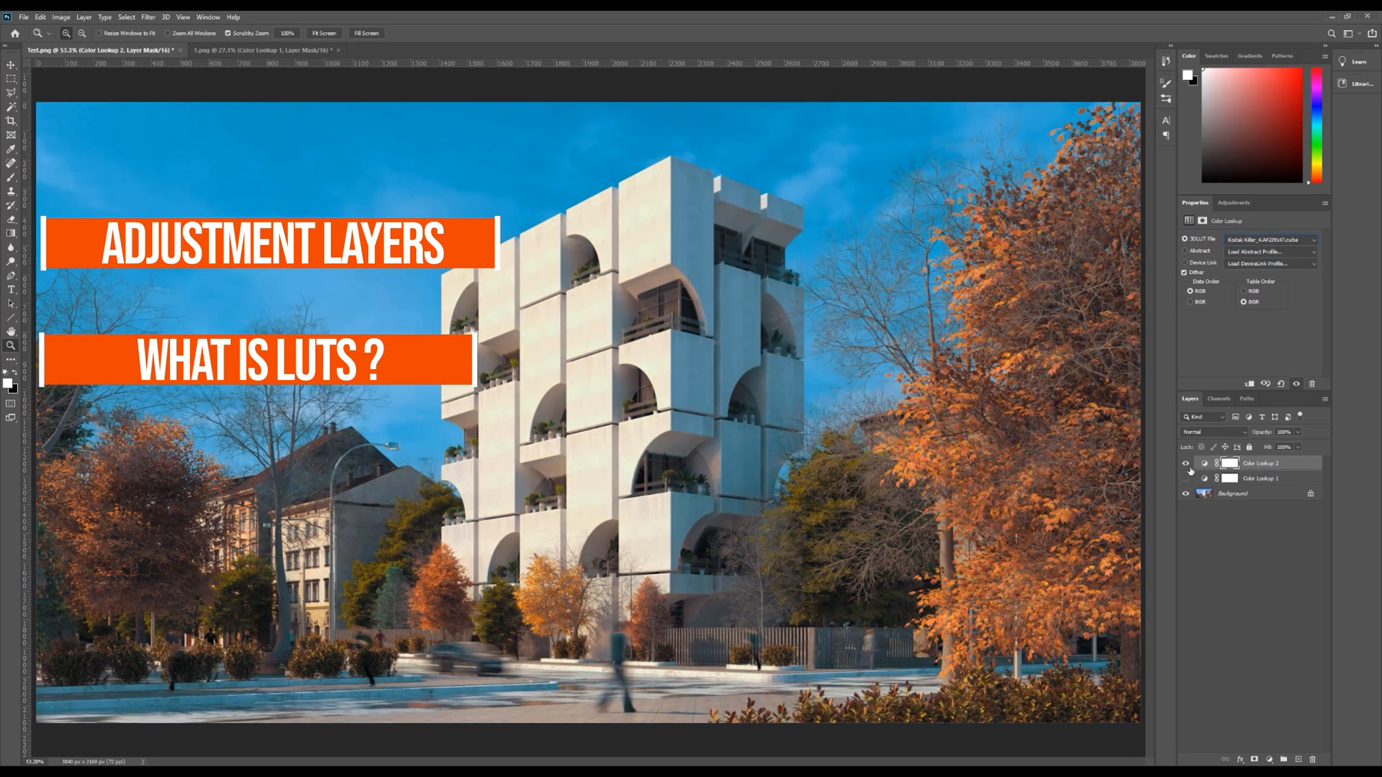
# Toggle the visibility of the Color Lookup 2 and Color Lookup 1 layers to compare their effect on the image
pyautogui.click(1186, 465)
pyautogui.click(1187, 465)
pyautogui.click(1186, 479)
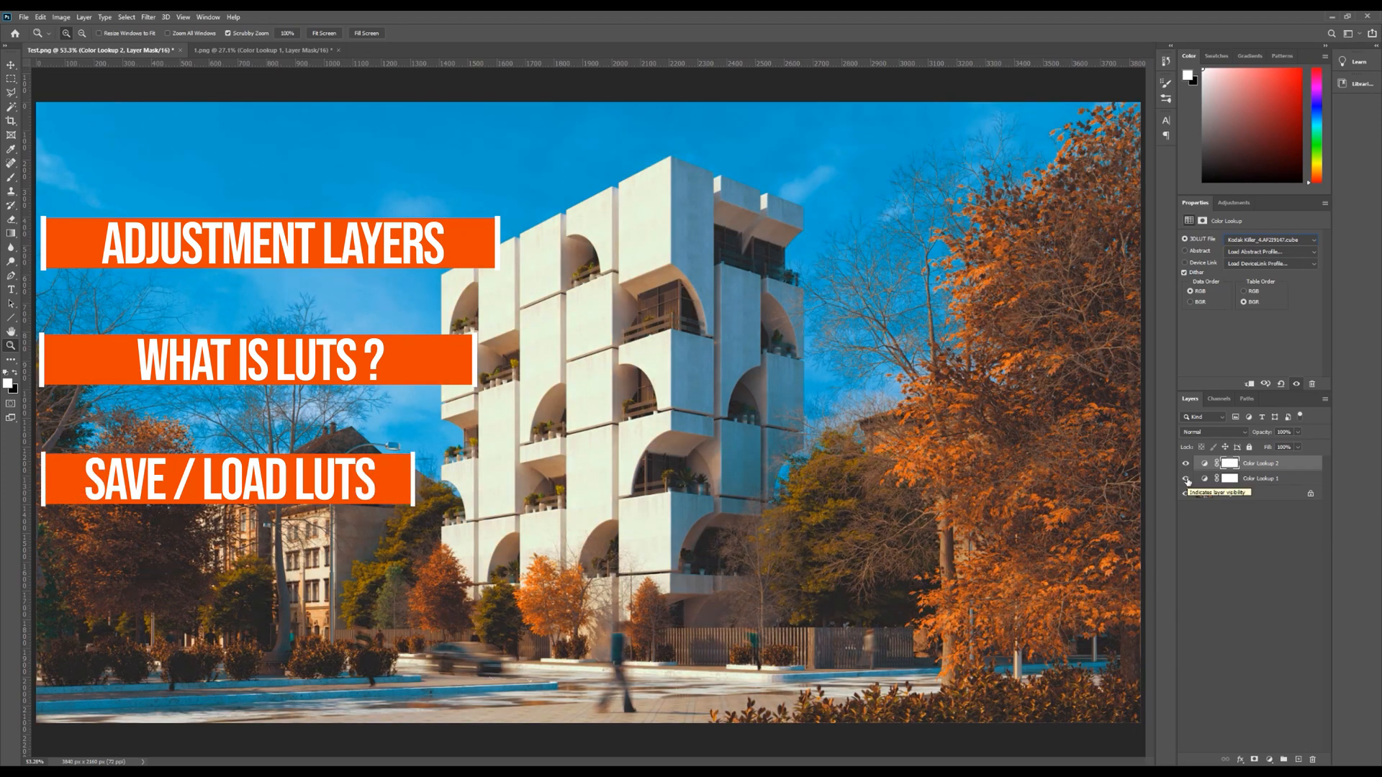
pyautogui.click(1187, 479)
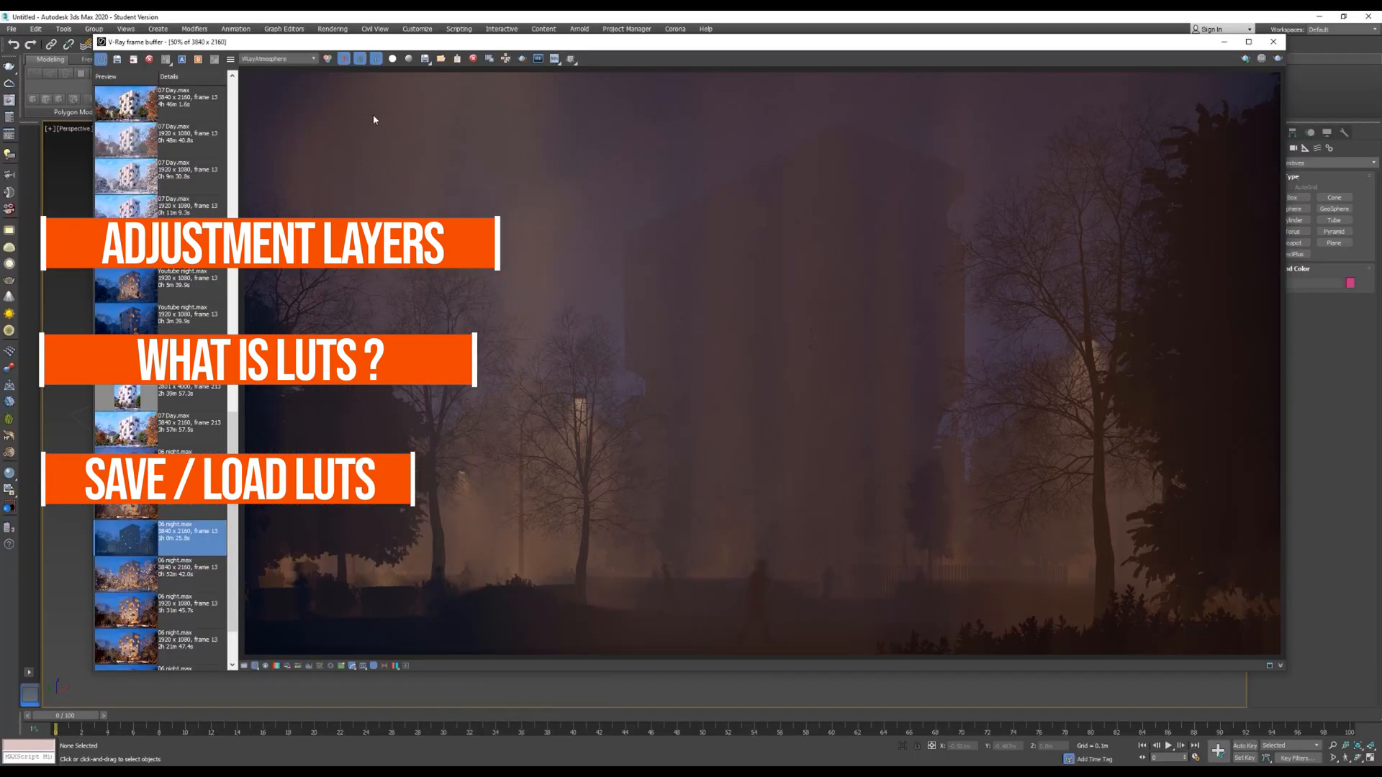
# Switch the V-Ray frame buffer display from the VRayAtmosphere pass to another render element
pyautogui.click(303, 61)
pyautogui.click(285, 86)
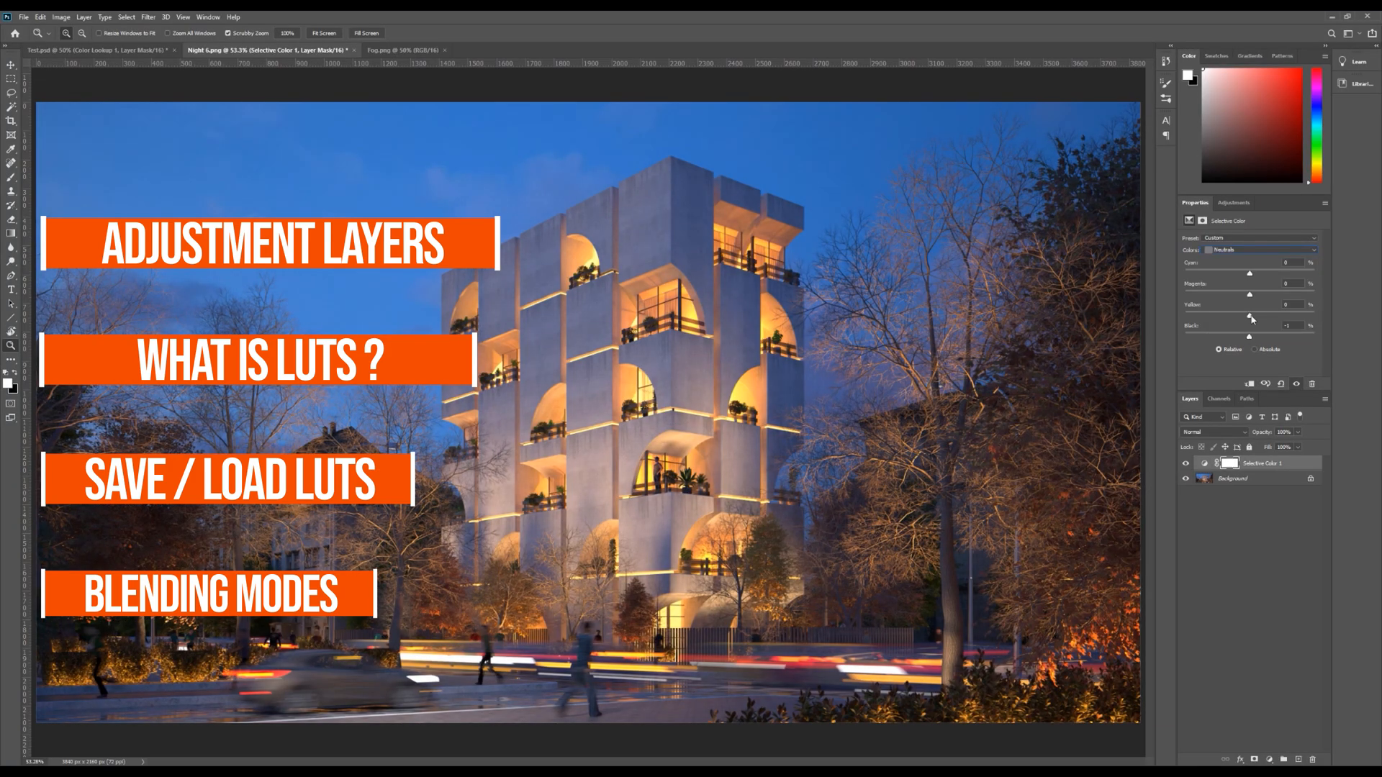
# Change the color range edited by the Selective Color 1 adjustment from Neutrals to another range
pyautogui.click(1259, 249)
pyautogui.click(1241, 284)
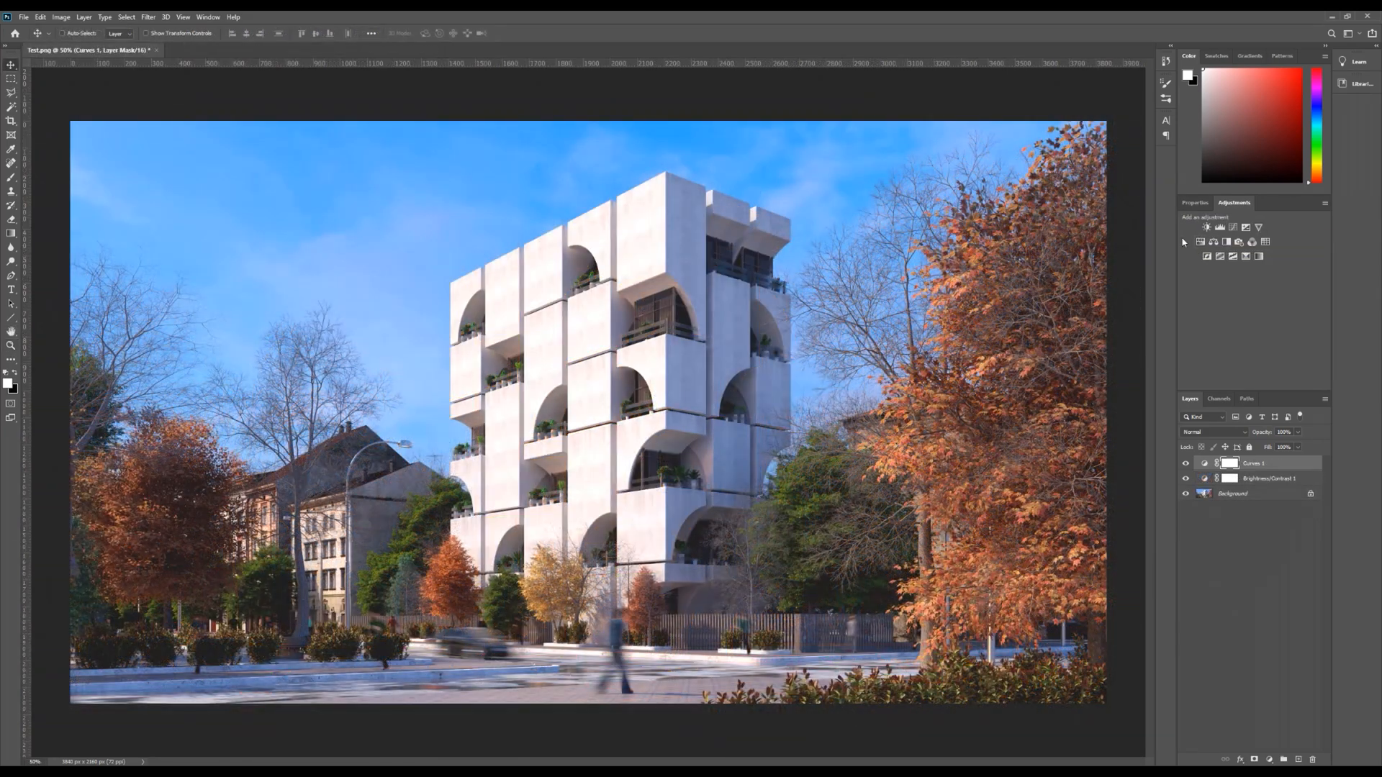
# Add a Hue/Saturation adjustment layer above Curves 1 and look through its sliders and color ranges
pyautogui.click(1200, 241)
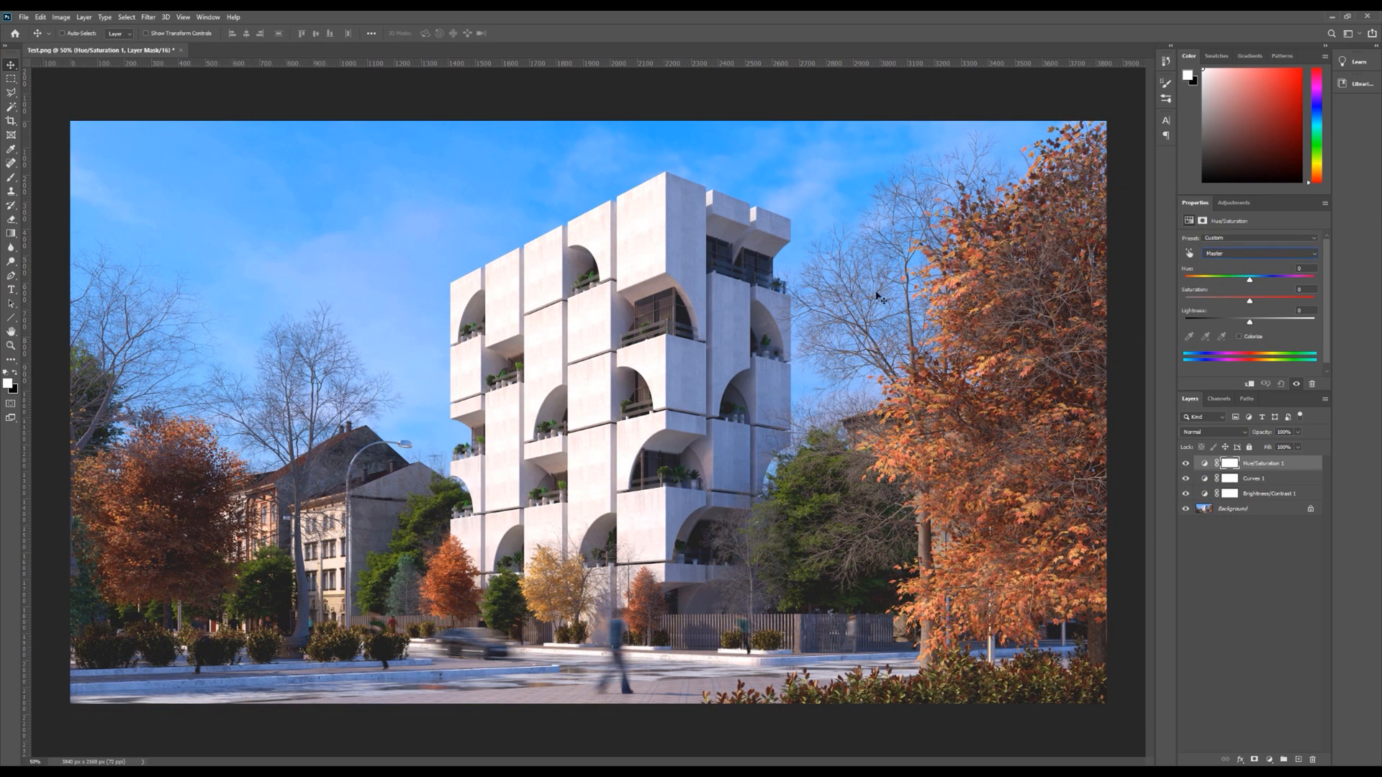
pyautogui.moveTo(1254, 283); pyautogui.dragTo(1249, 322)
pyautogui.click(1232, 253)
pyautogui.click(1231, 257)
pyautogui.click(1231, 253)
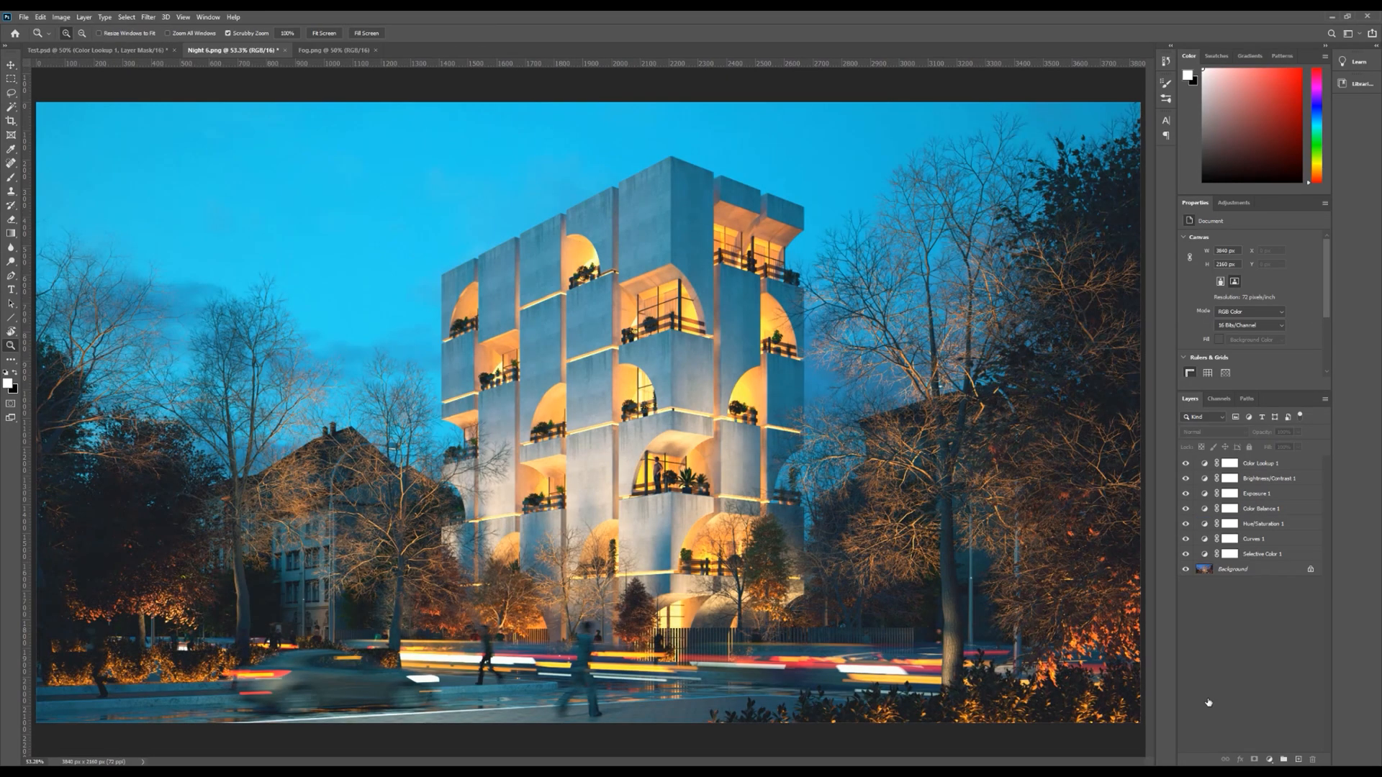
# Switch to 3ds Max, inspect the daytime render at 100% in the V-Ray frame buffer and show the color correction controls
pyautogui.hotkey('ctrl', 'Tab')
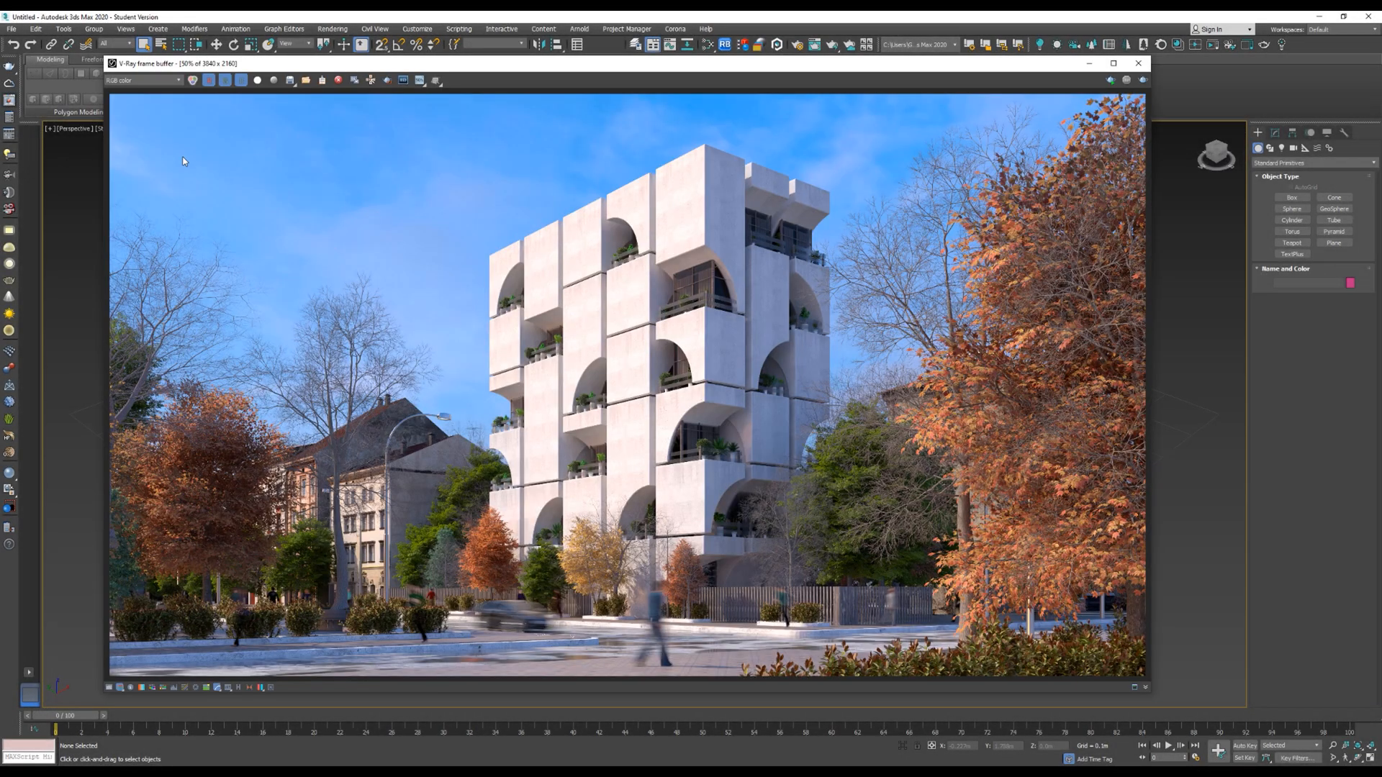
pyautogui.moveTo(611, 66); pyautogui.dragTo(564, 77)
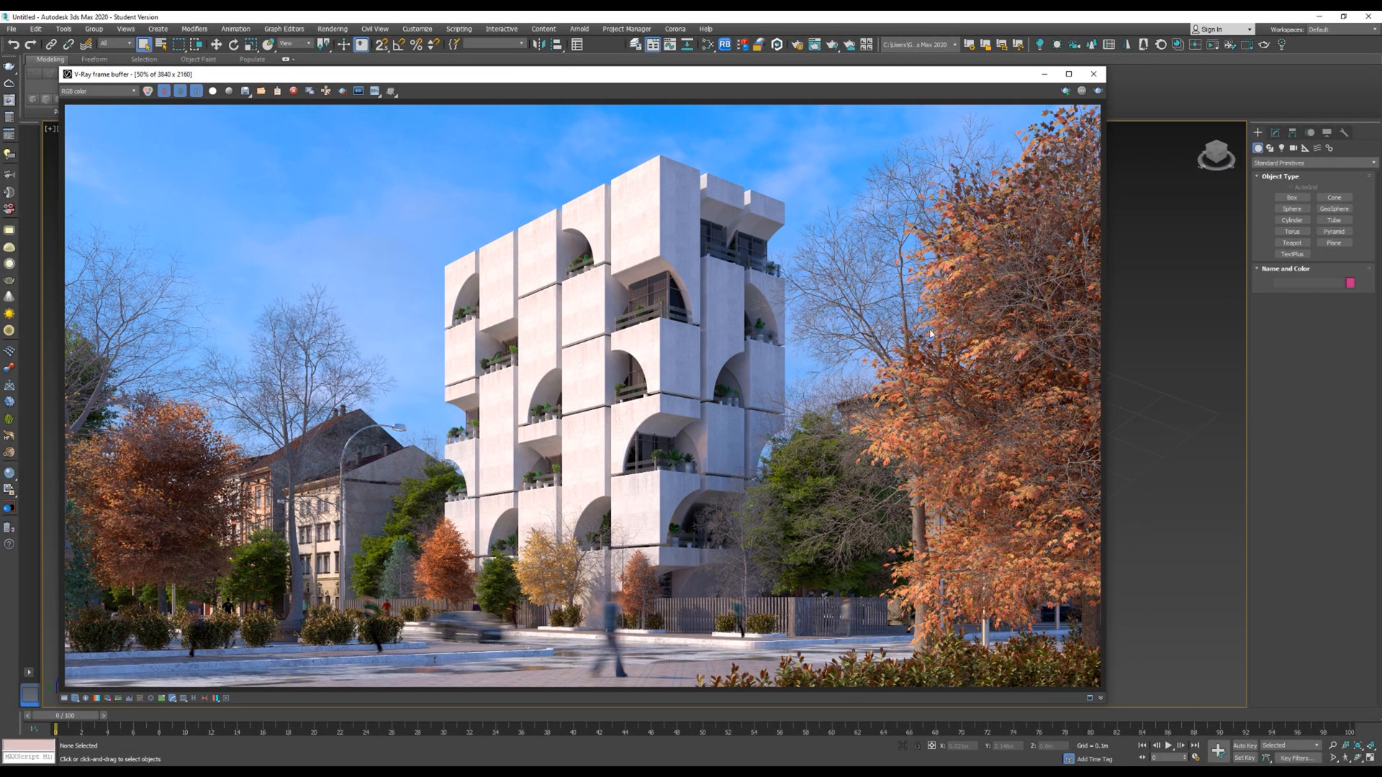
pyautogui.doubleClick(890, 353)
pyautogui.moveTo(815, 442); pyautogui.dragTo(735, 328)
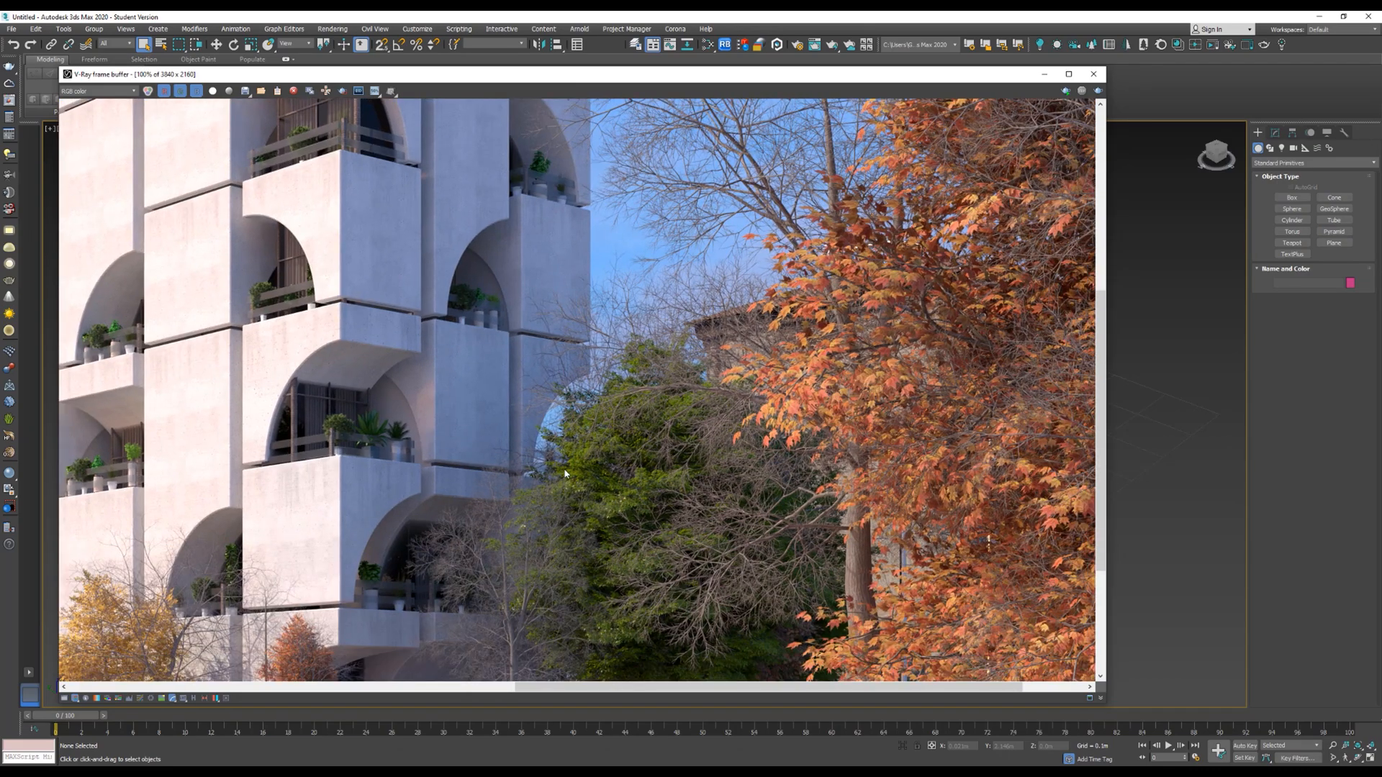
pyautogui.scroll(1, 565, 474)
pyautogui.moveTo(450, 584); pyautogui.dragTo(585, 374)
pyautogui.scroll(-1, 563, 383)
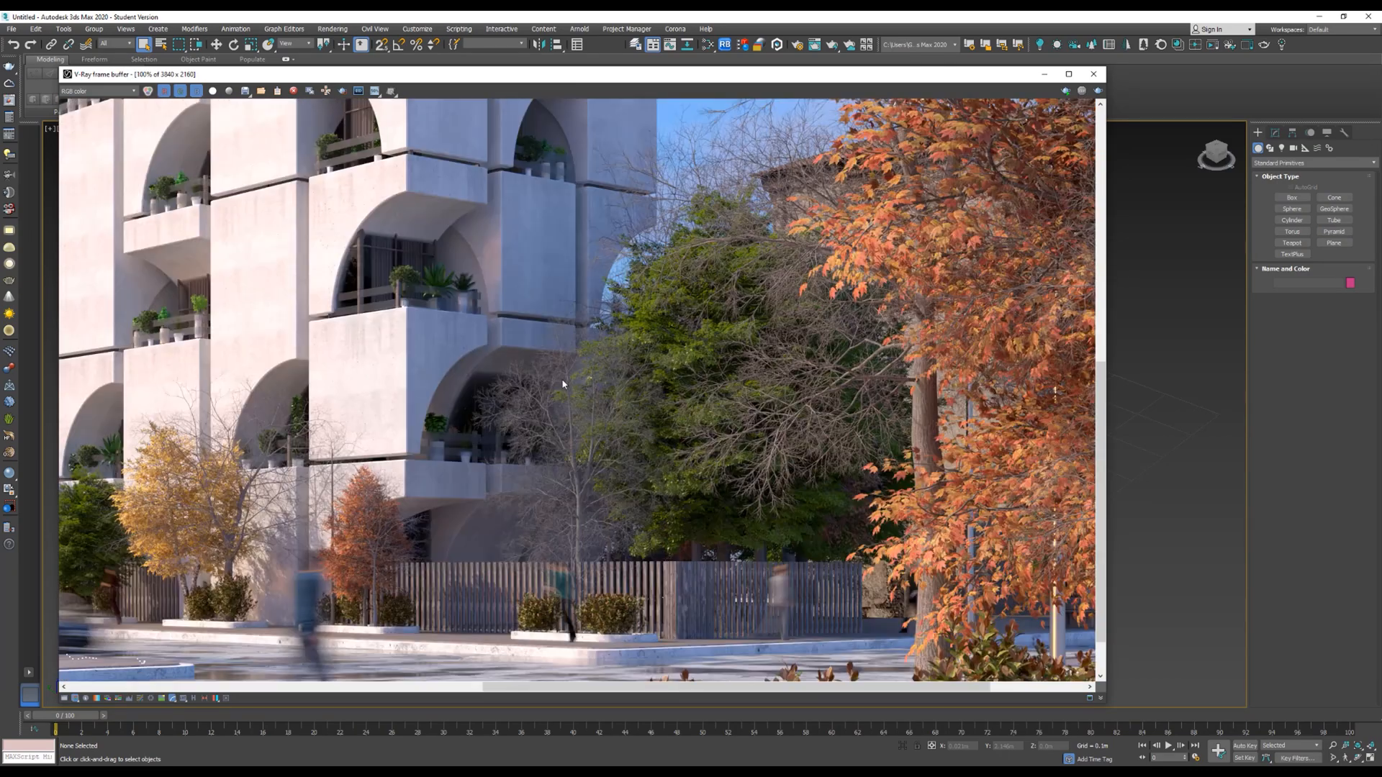
pyautogui.scroll(-1, 563, 384)
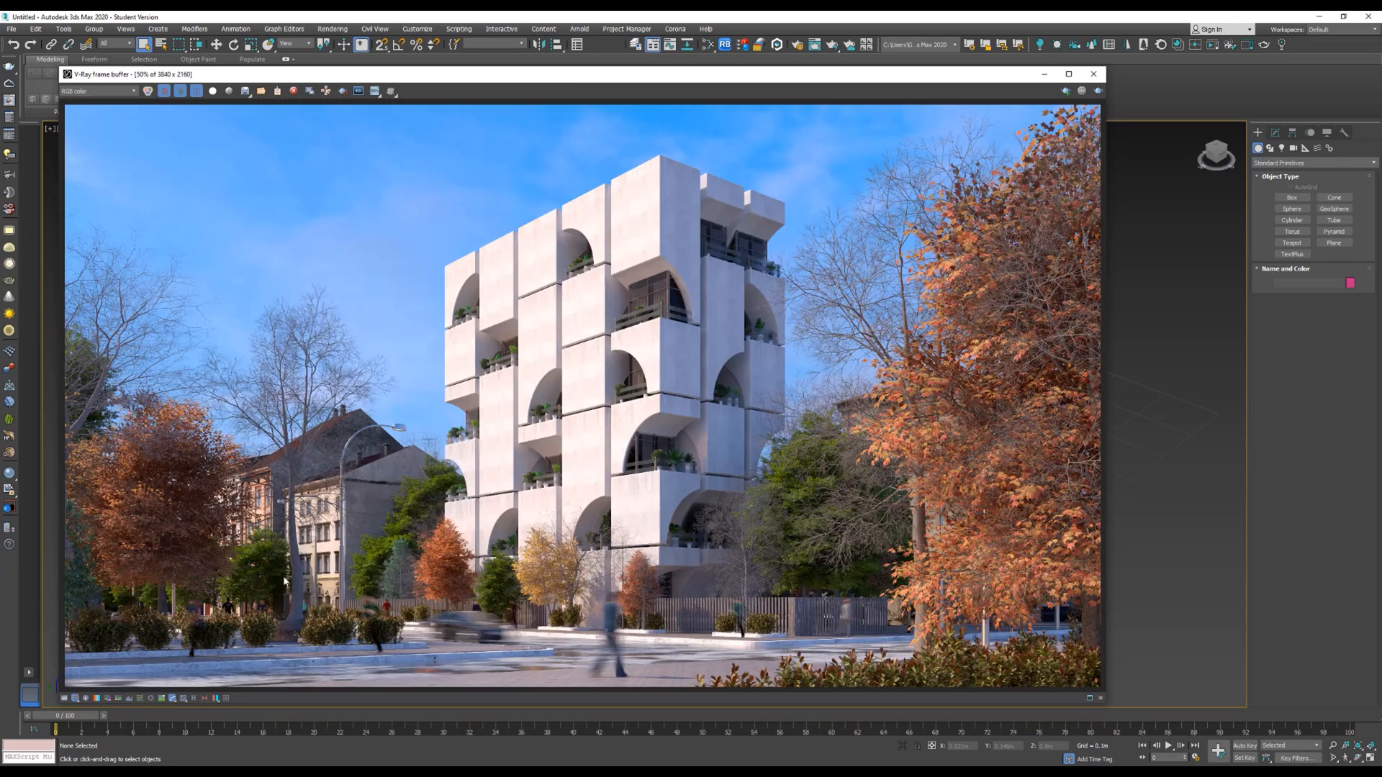
pyautogui.click(64, 699)
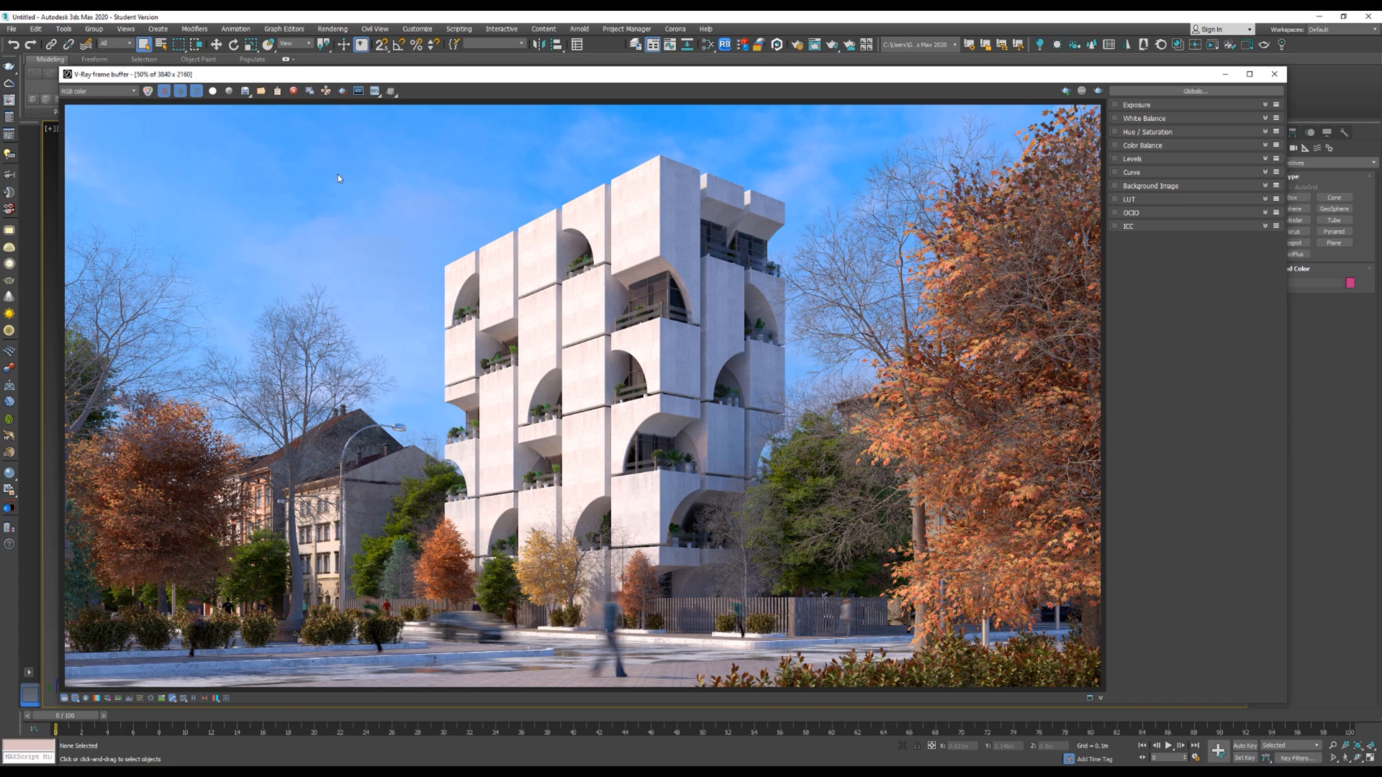
# Save the render to the Youtube folder as a PNG named test with RGB 48 bit color, and close the frame buffer
pyautogui.click(245, 92)
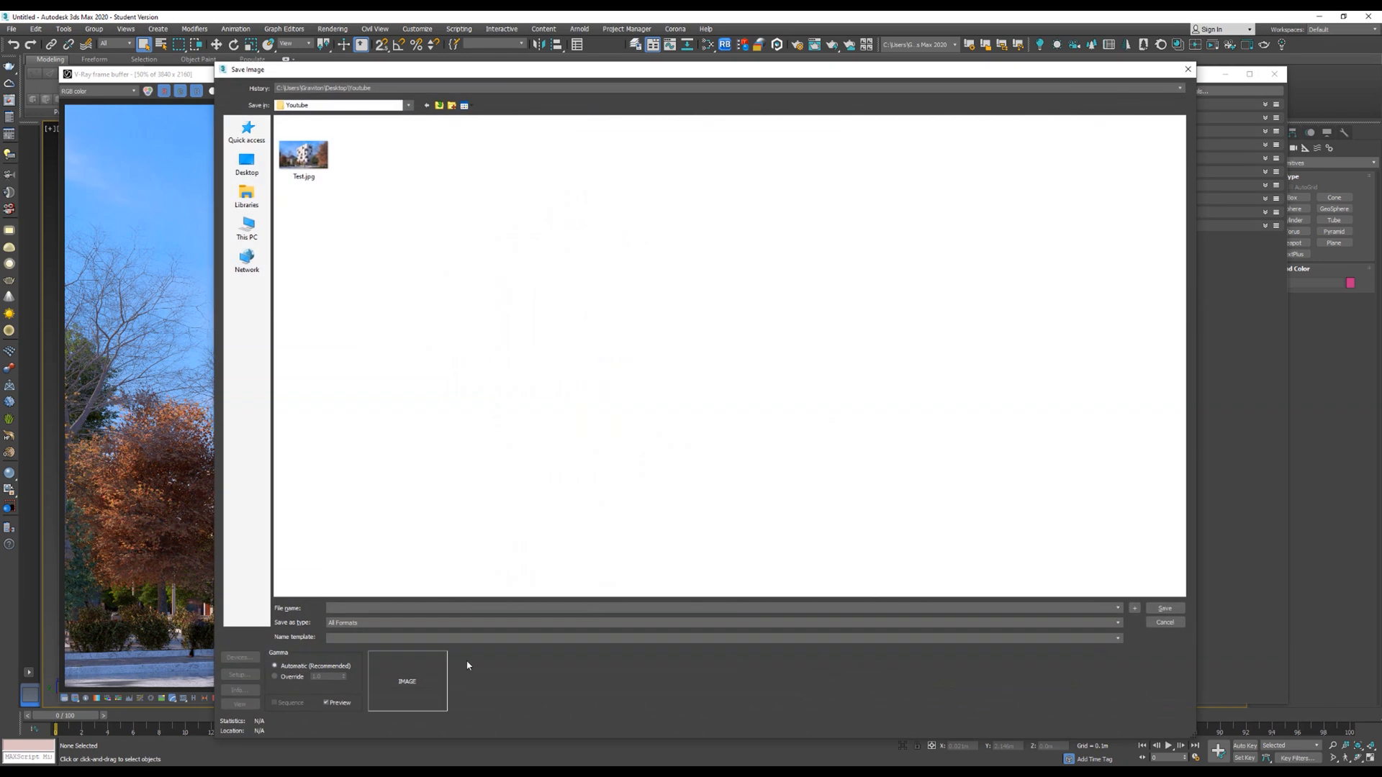
pyautogui.click(400, 625)
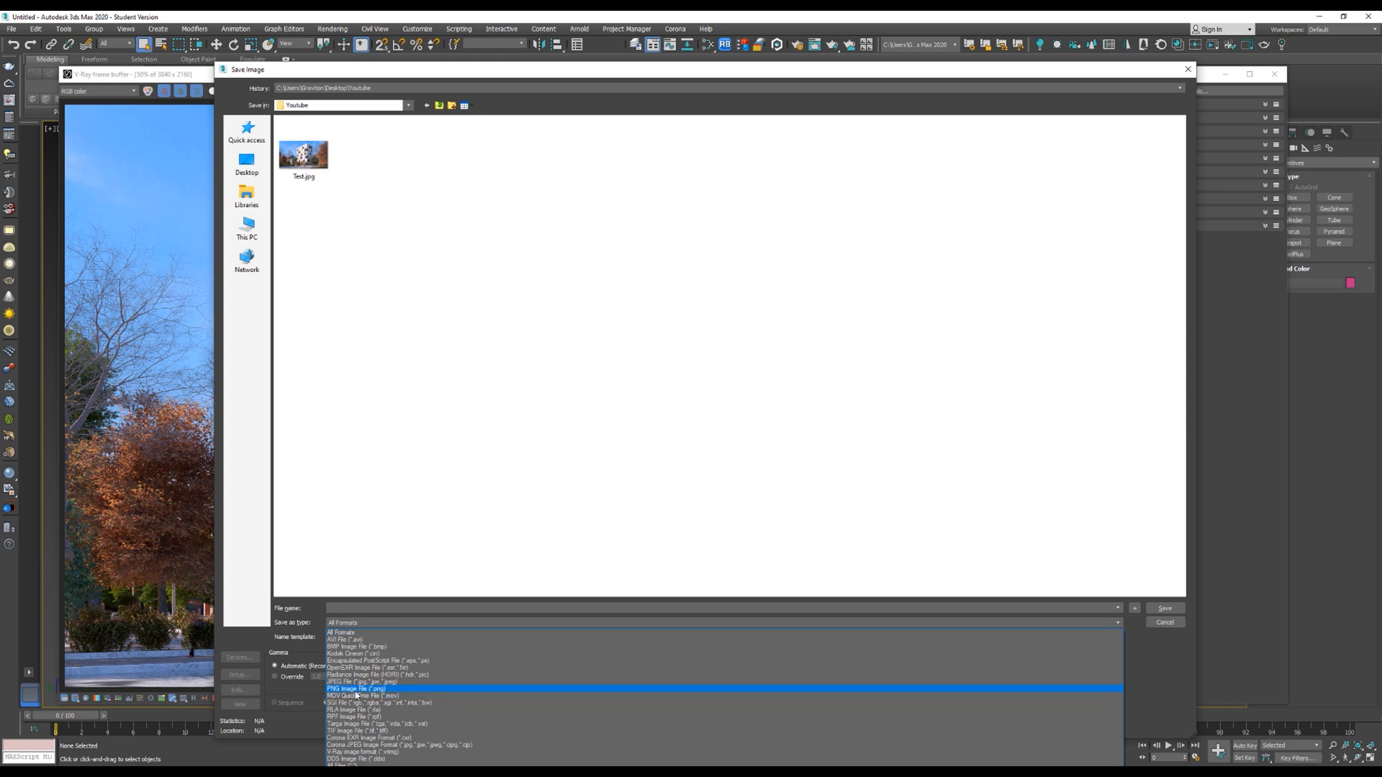
pyautogui.click(367, 689)
pyautogui.write('test')
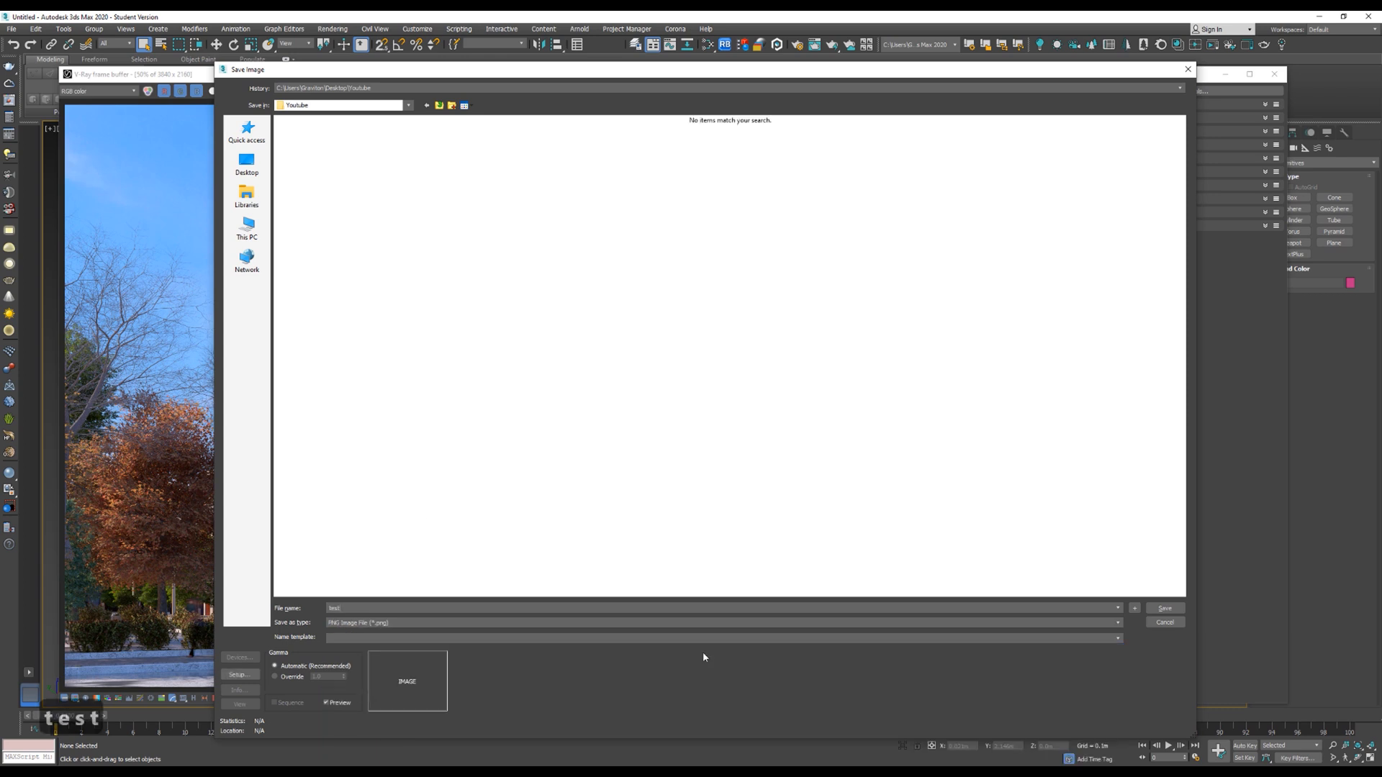
pyautogui.click(1162, 610)
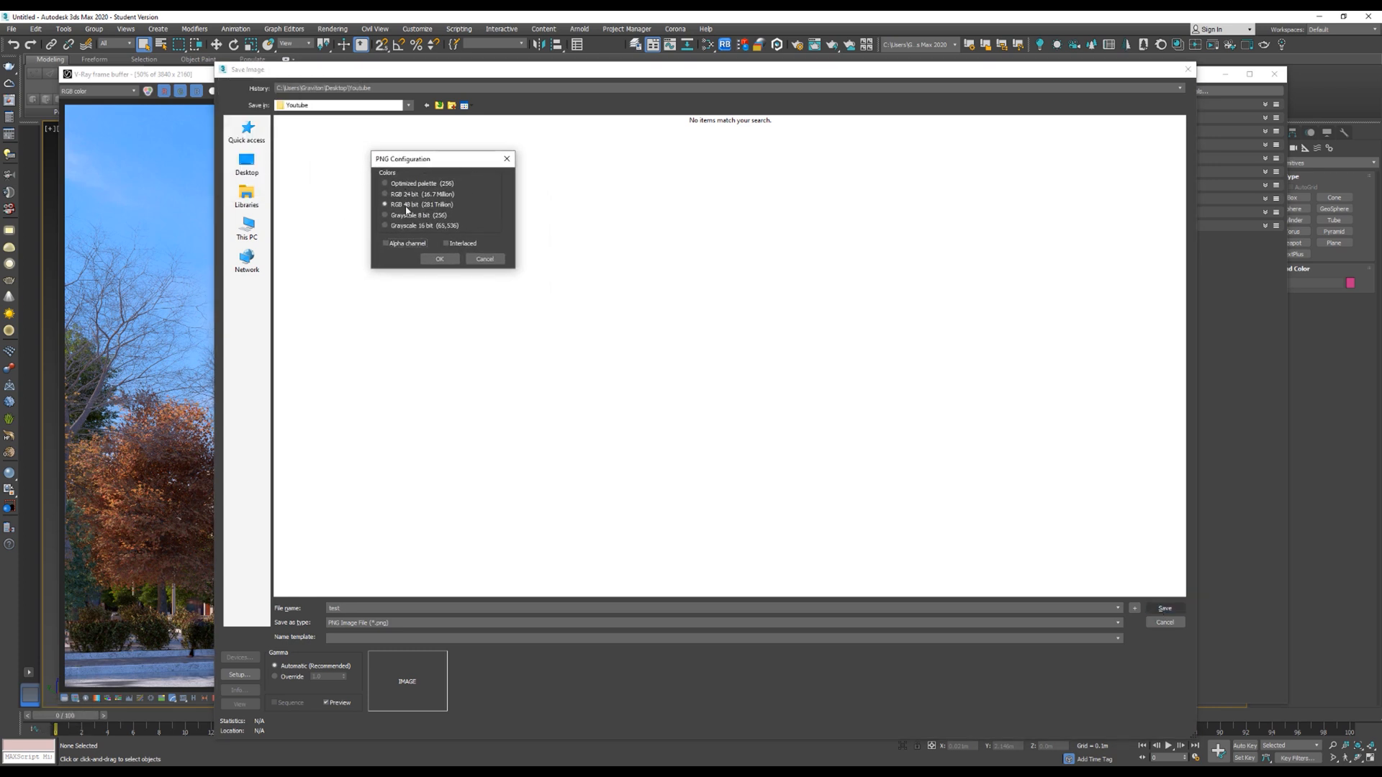
pyautogui.click(395, 245)
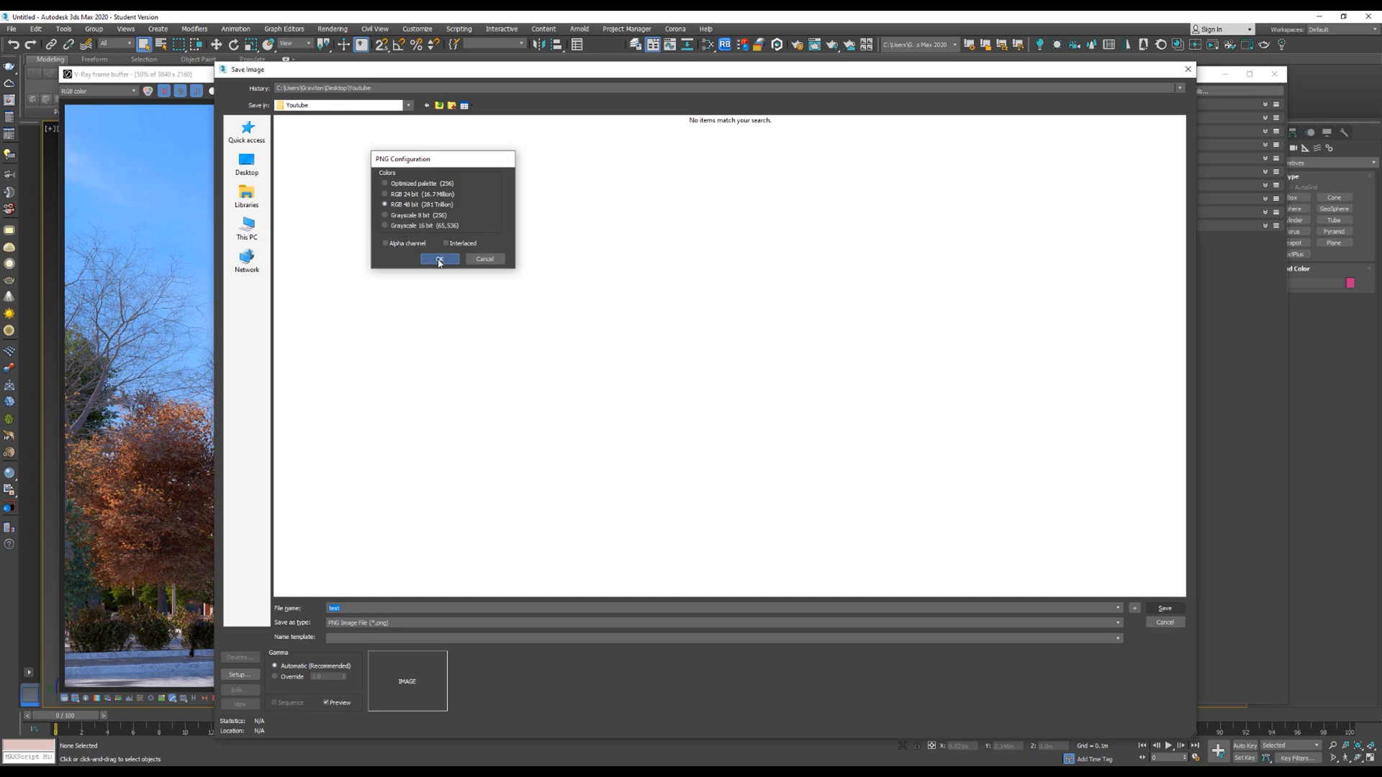
pyautogui.click(439, 259)
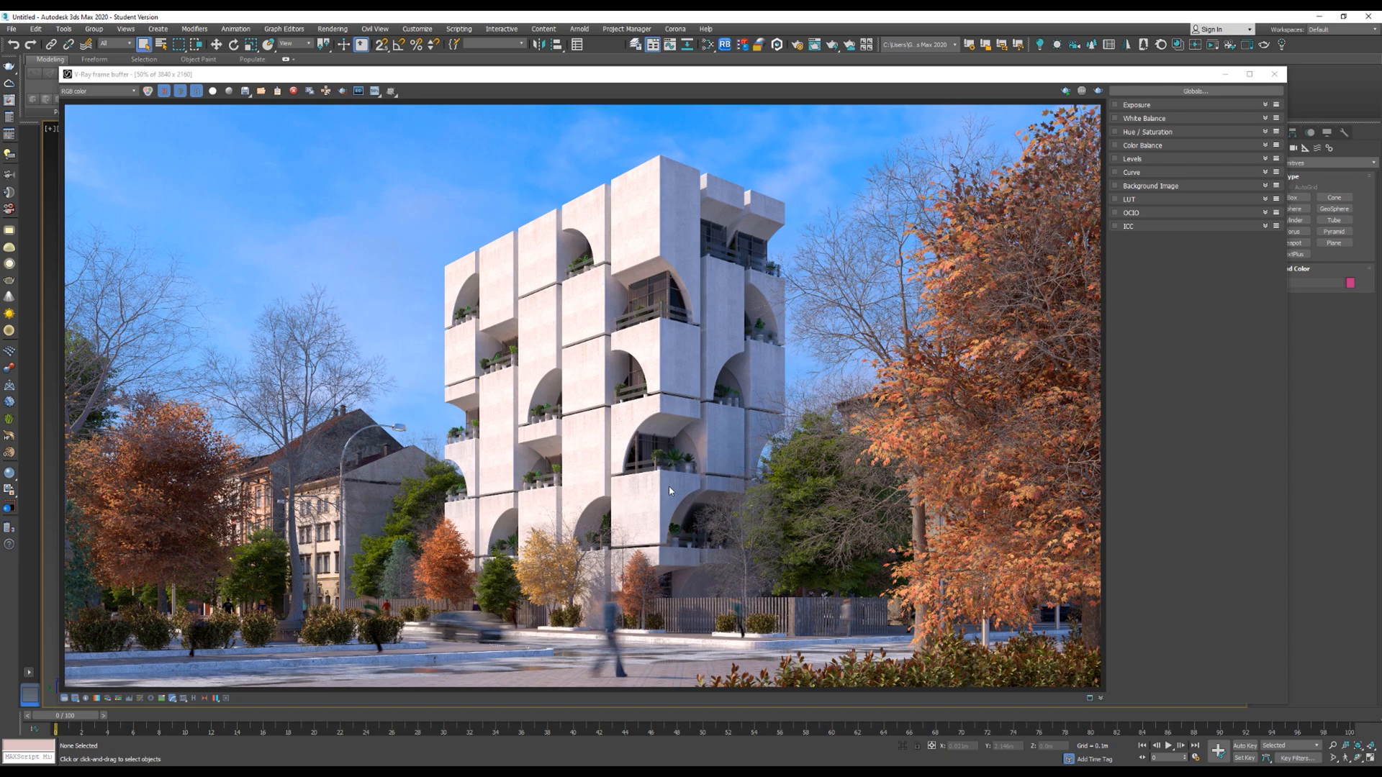
pyautogui.click(1274, 74)
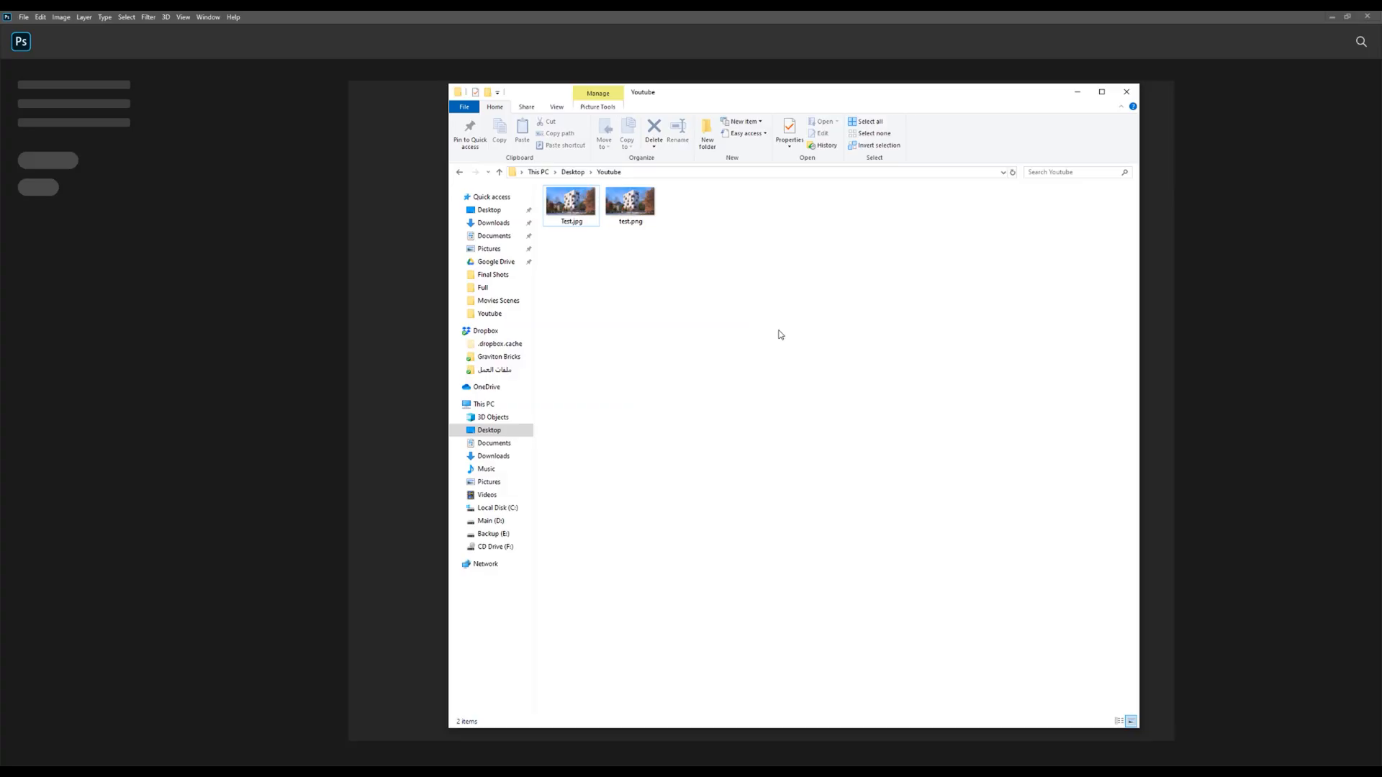
# View Test.jpg in the Photos viewer and flip between it and test.png to compare the two saved renders
pyautogui.doubleClick(573, 210)
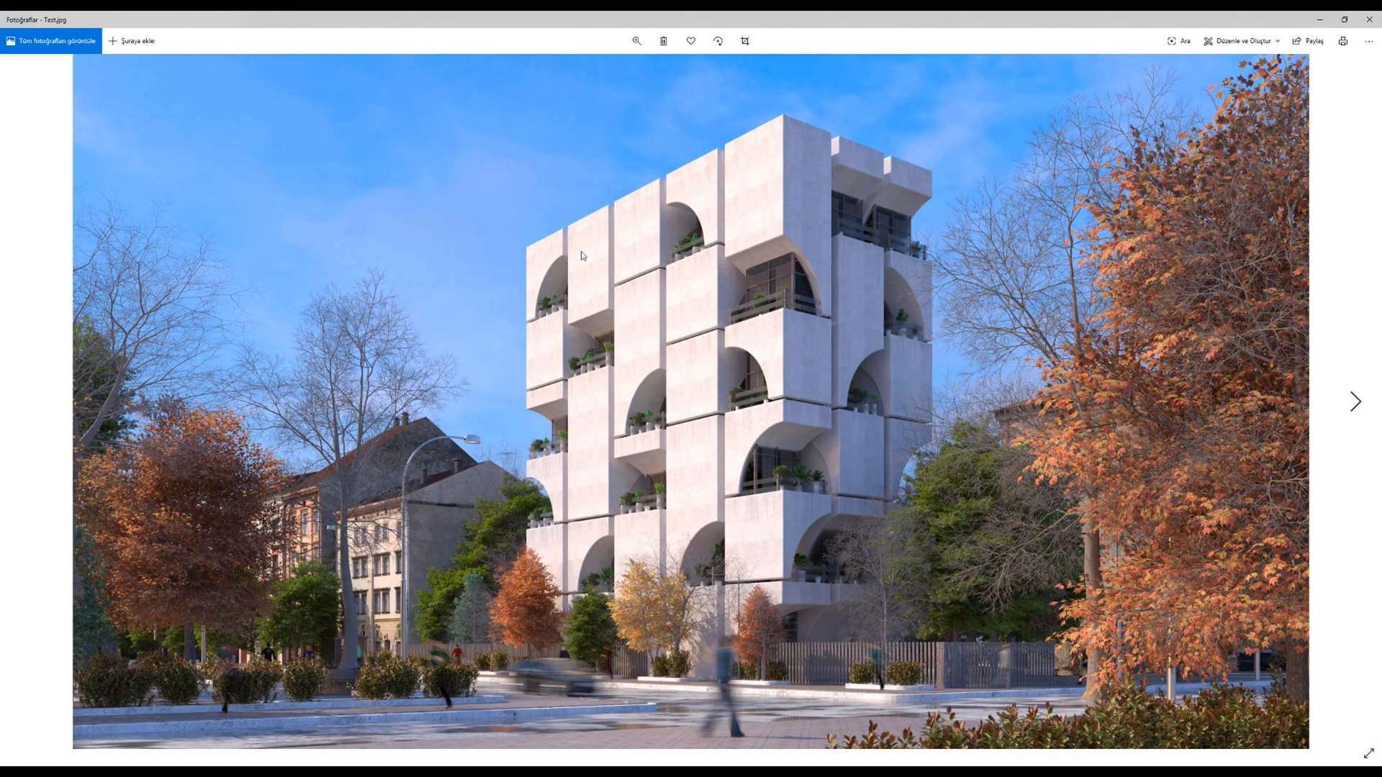
pyautogui.press('Right')
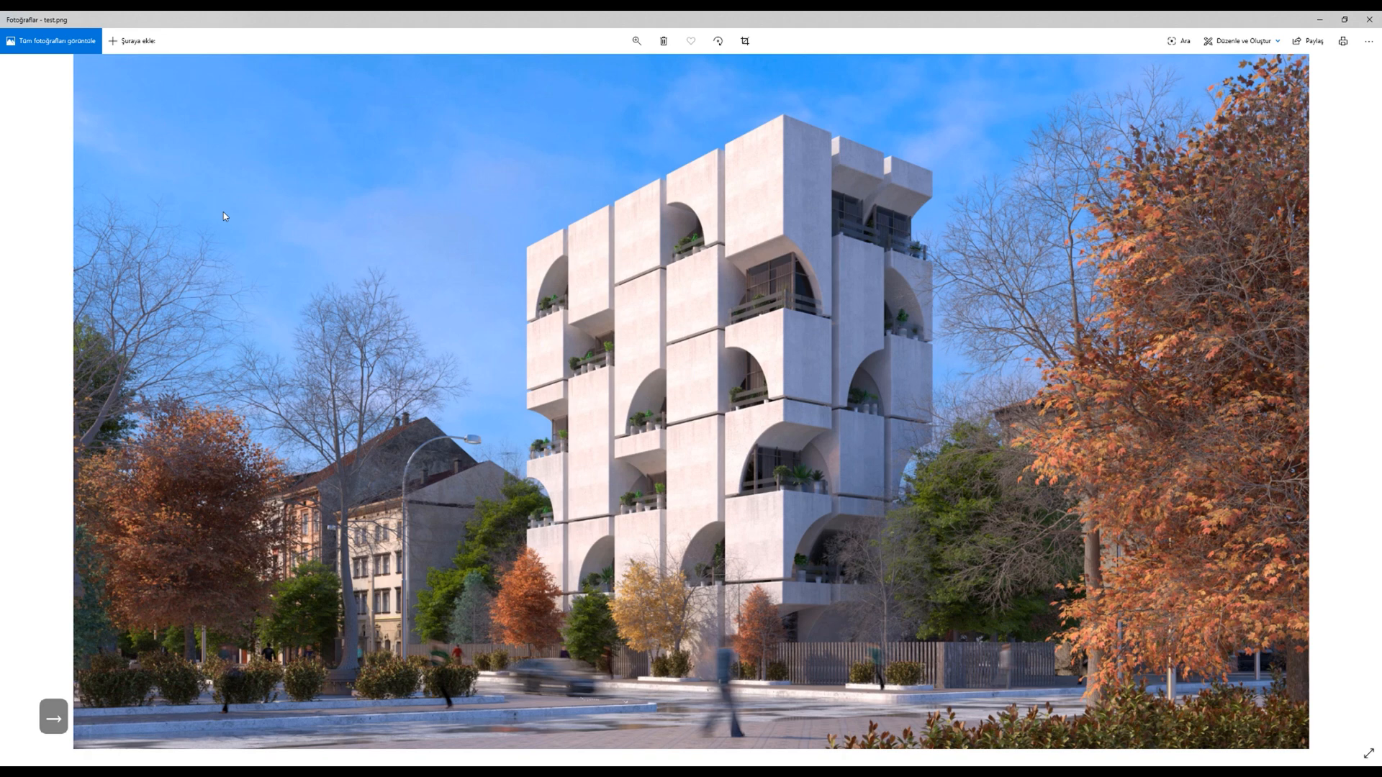
pyautogui.press('Left')
pyautogui.press('Right')
pyautogui.press('Left')
pyautogui.press('Right')
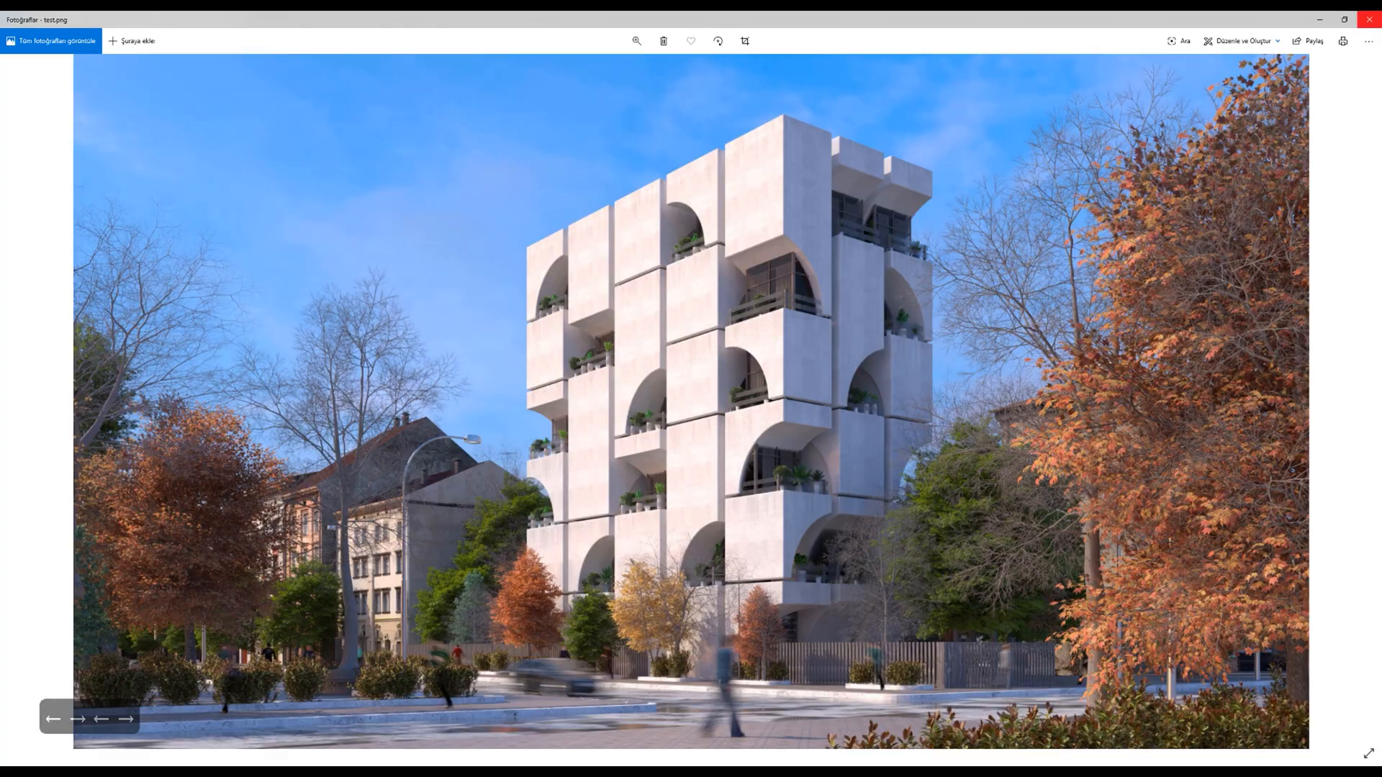
pyautogui.click(1369, 20)
# Open the saved renders in Photoshop and check the bit depth of Test.jpg in its image mode settings
pyautogui.moveTo(756, 299); pyautogui.dragTo(344, 36)
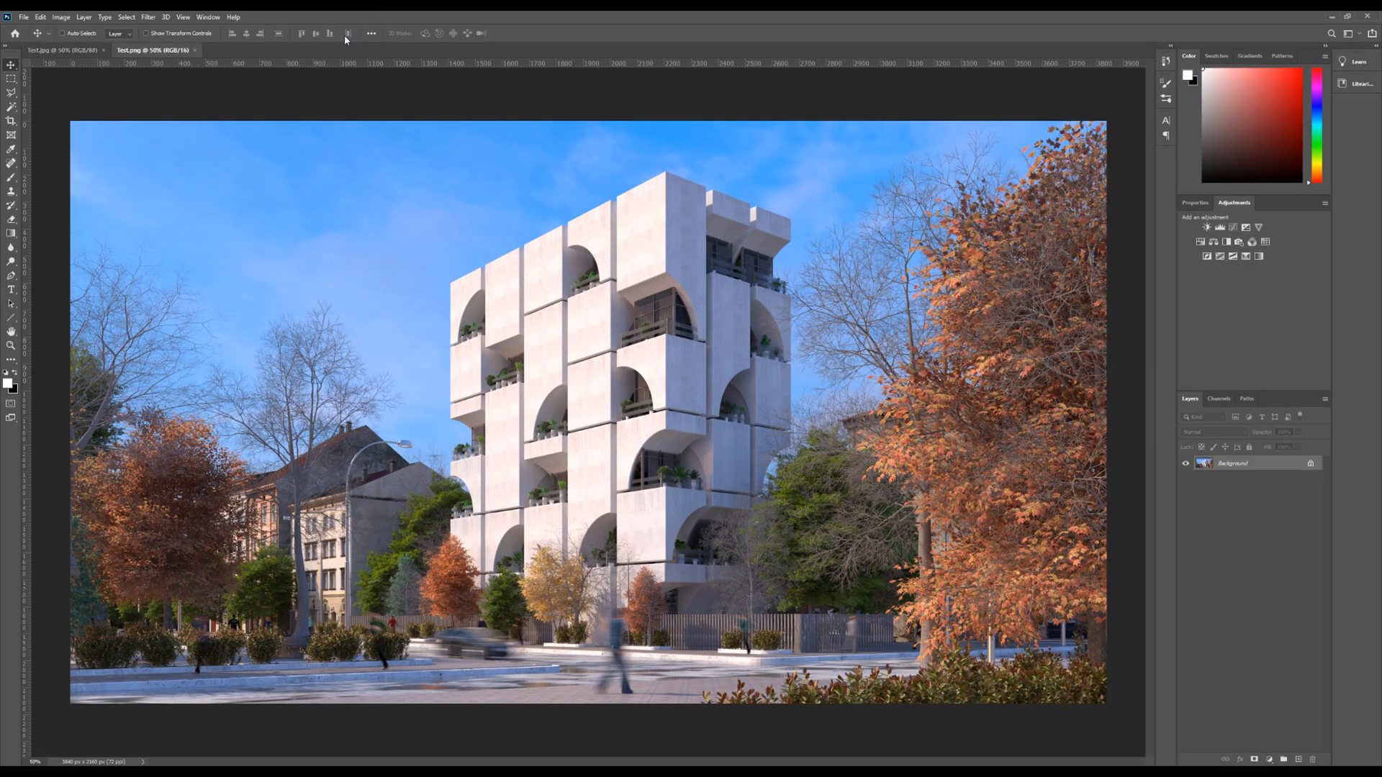
pyautogui.click(61, 51)
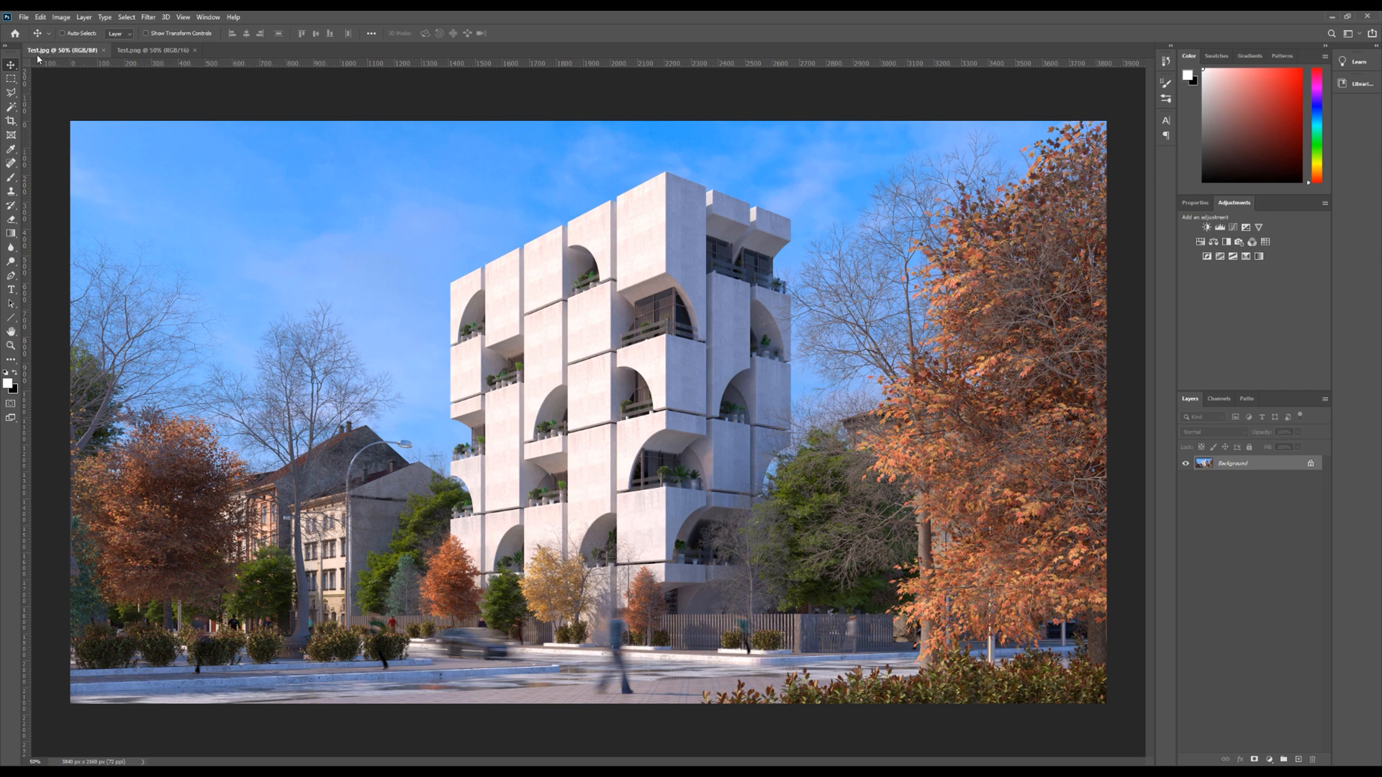
pyautogui.click(59, 19)
pyautogui.moveTo(108, 29)
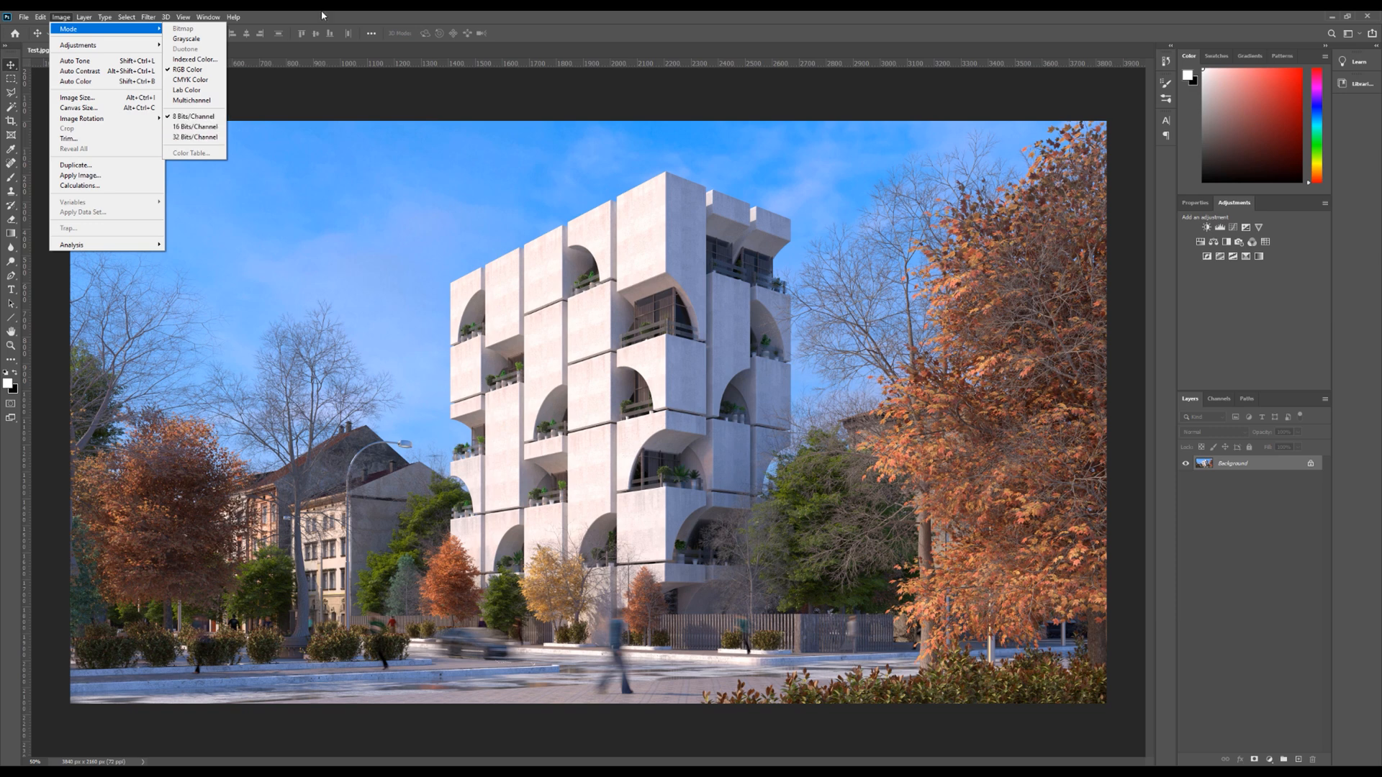
pyautogui.click(209, 126)
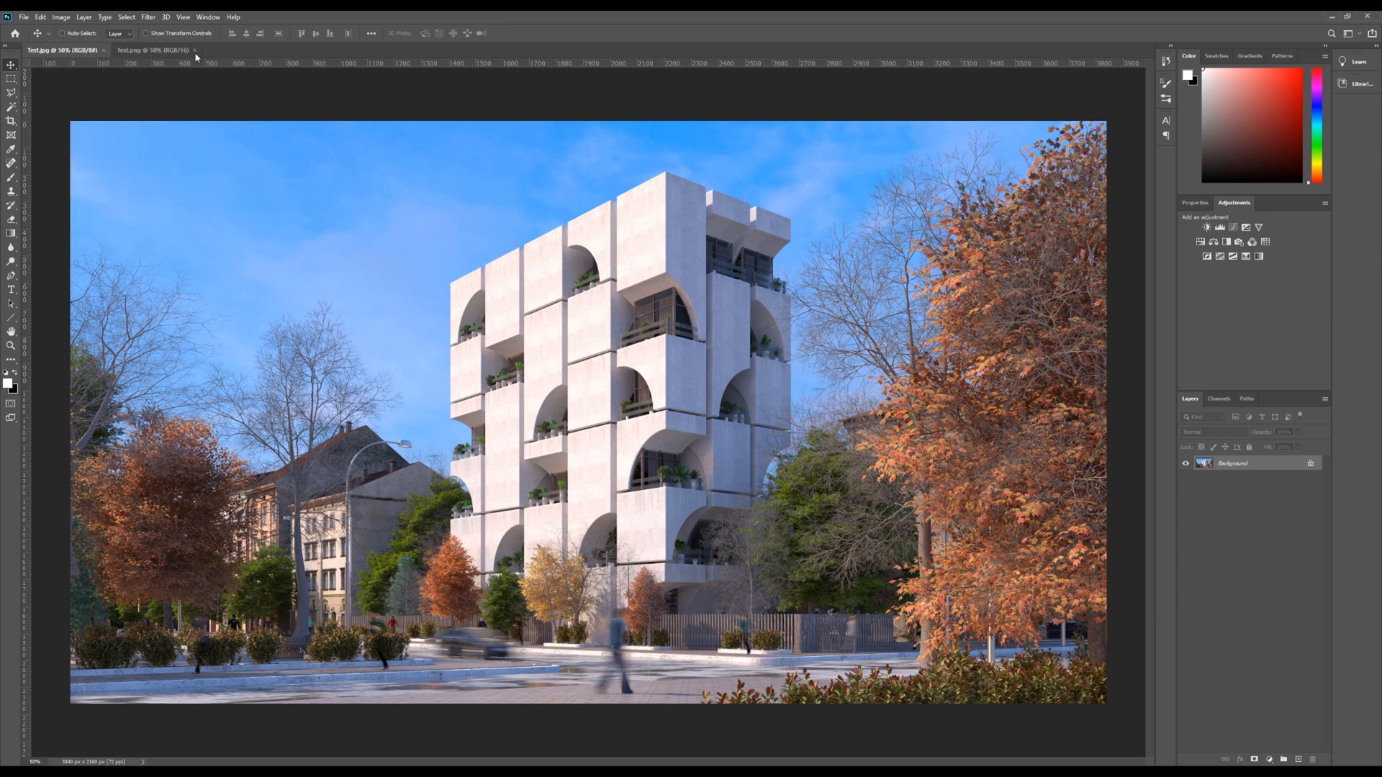
# Check the bit depth of Test.png in its image mode settings
pyautogui.click(130, 52)
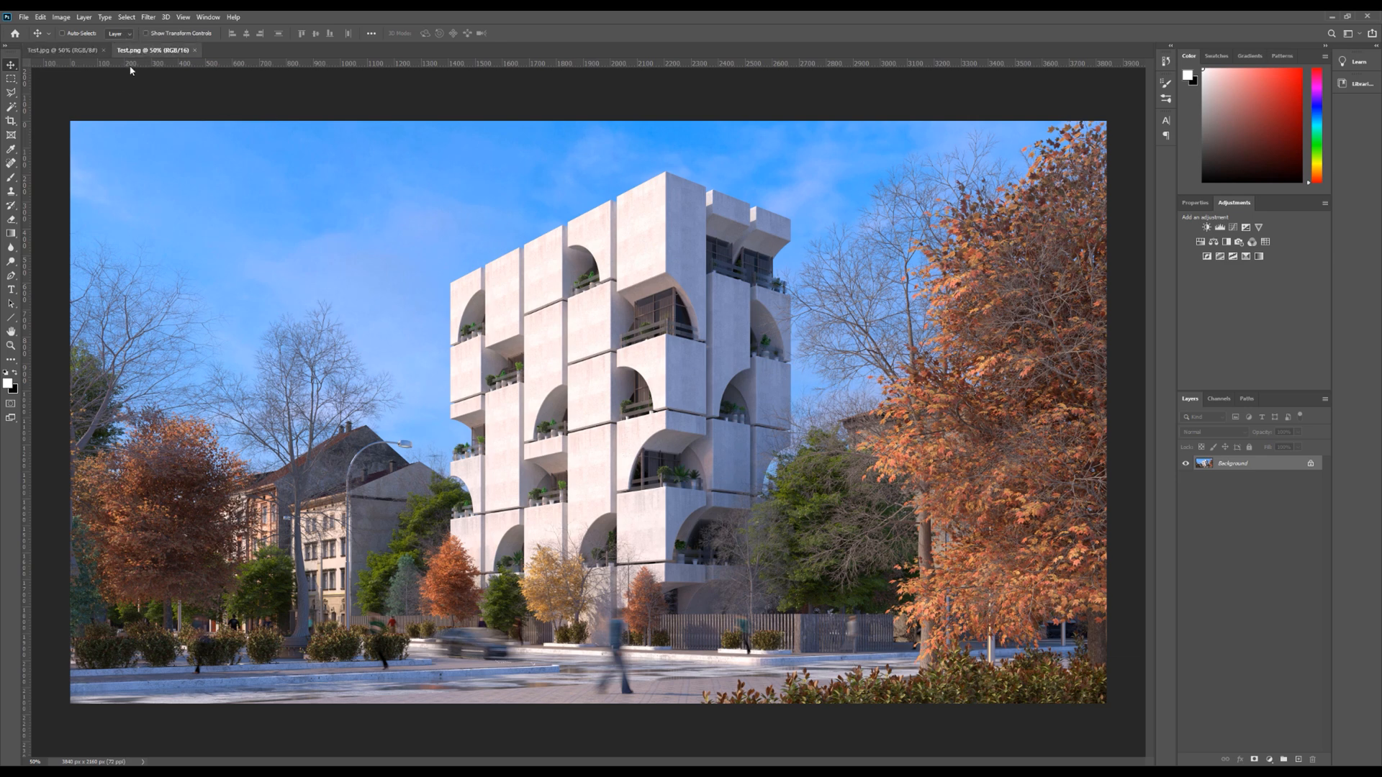
pyautogui.click(62, 22)
pyautogui.moveTo(79, 30)
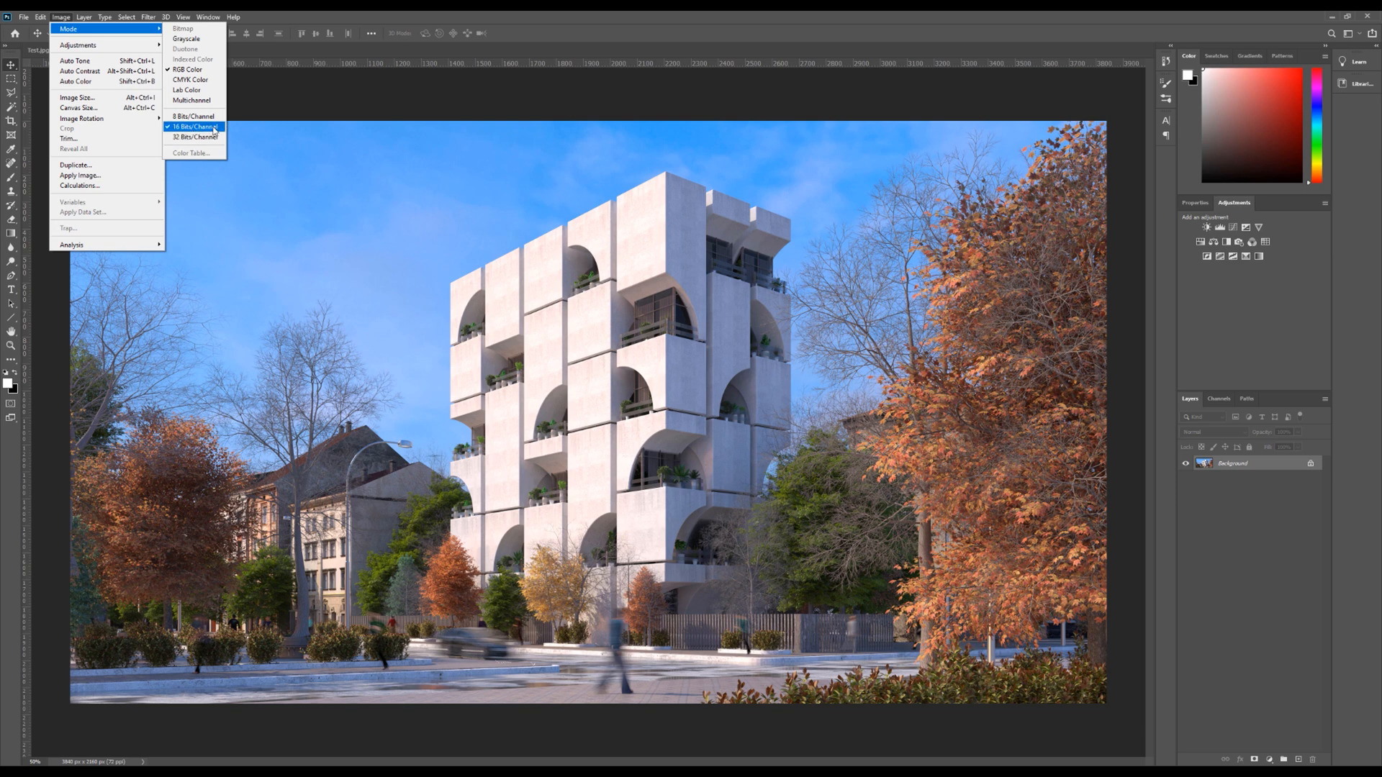
pyautogui.click(693, 19)
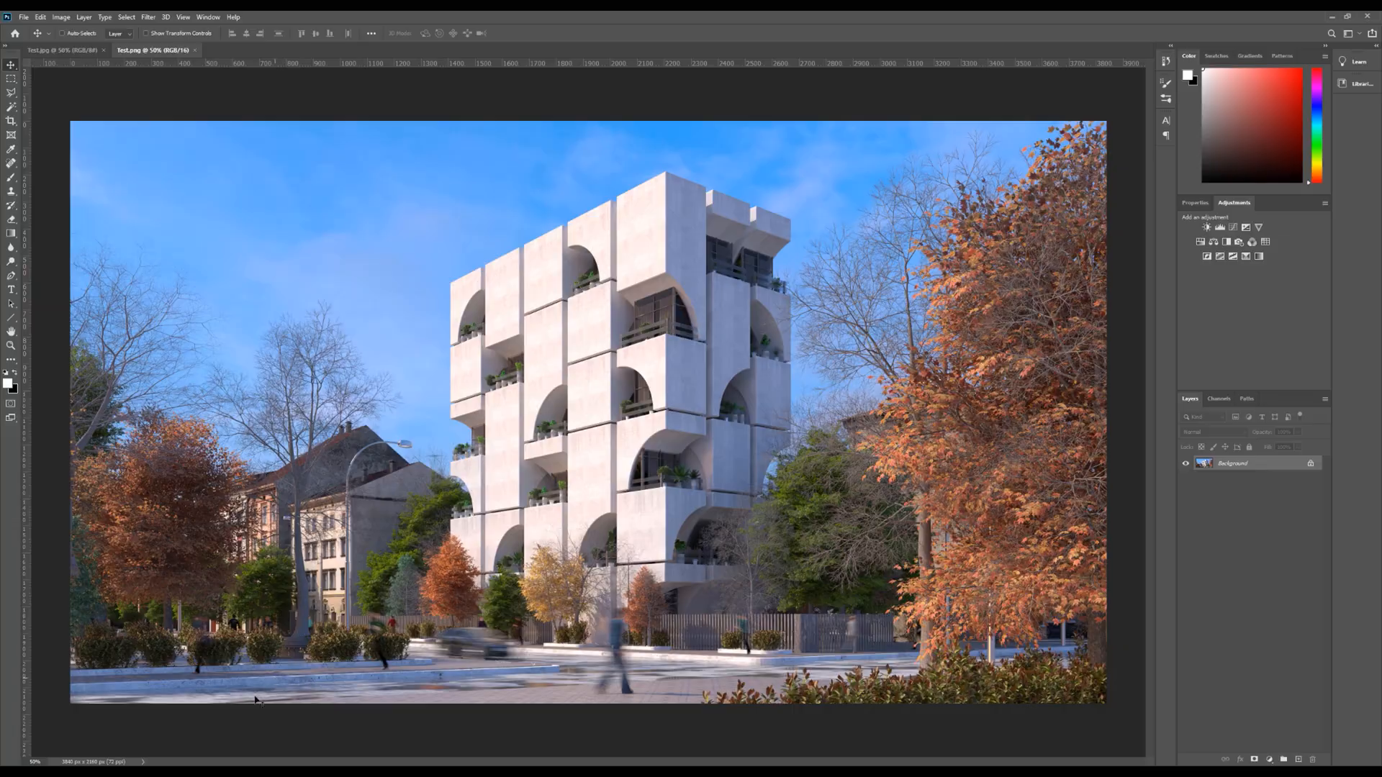
# Switch to the browser, read the search summary on 8 bit vs 16 bit images and bring up the Print Aura article
pyautogui.click(144, 773)
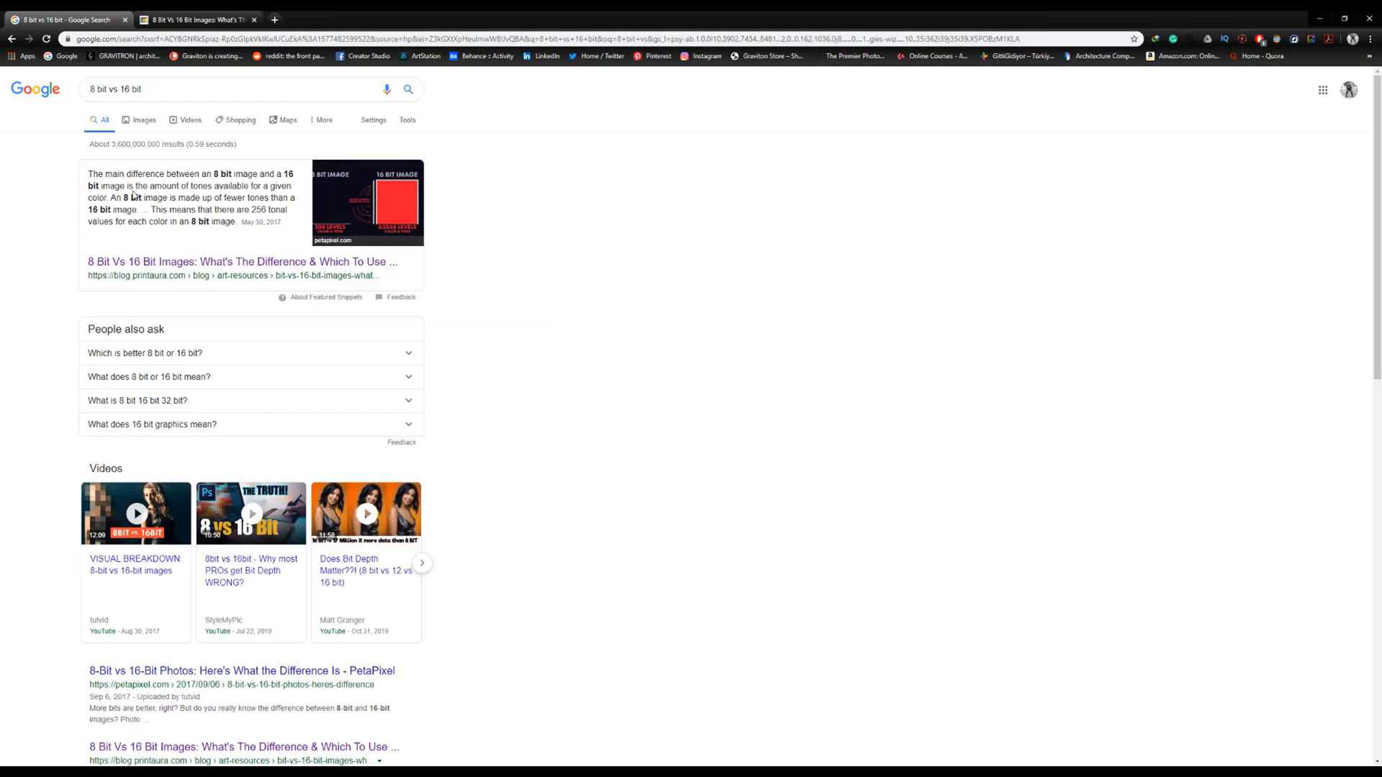
pyautogui.moveTo(122, 198)
pyautogui.mouseDown()
pyautogui.moveTo(267, 201)
pyautogui.moveTo(144, 222)
pyautogui.moveTo(139, 210)
pyautogui.mouseUp()
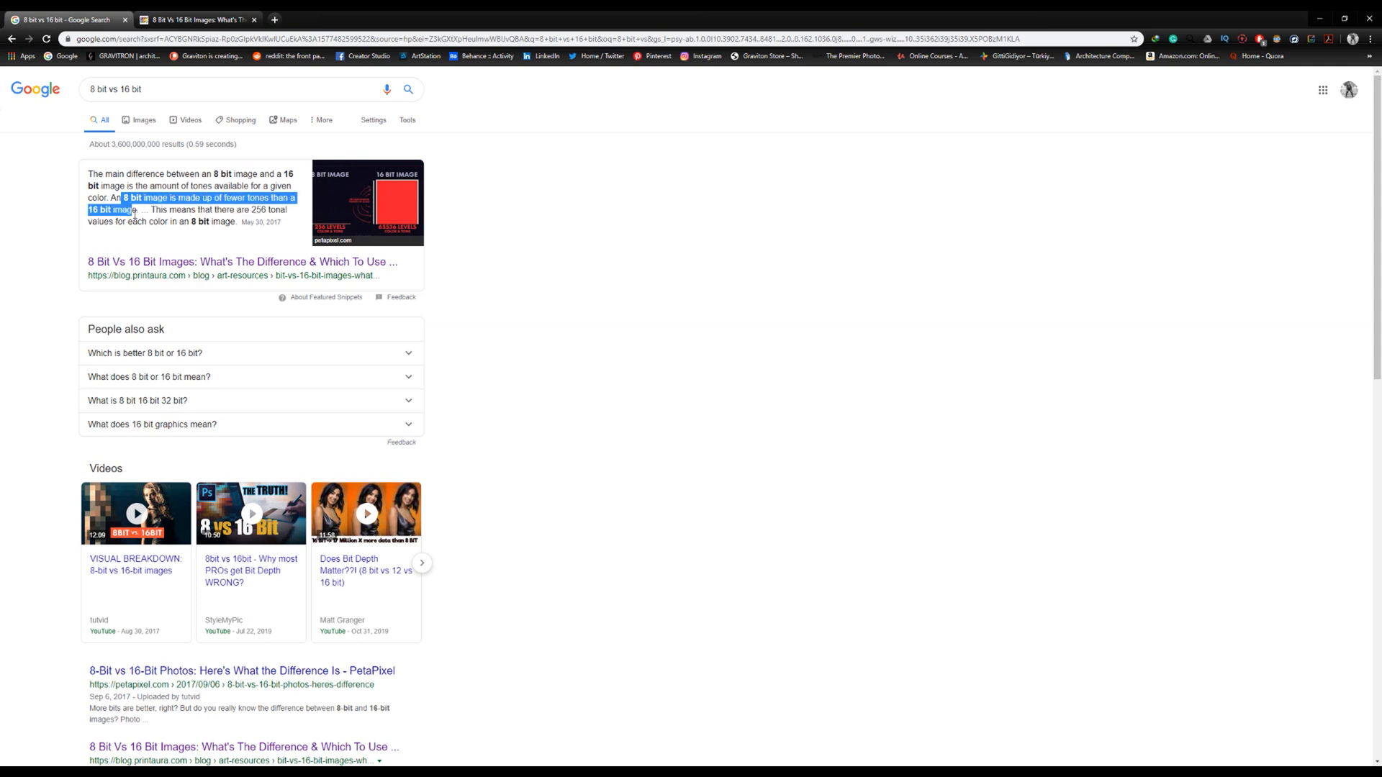
pyautogui.click(141, 211)
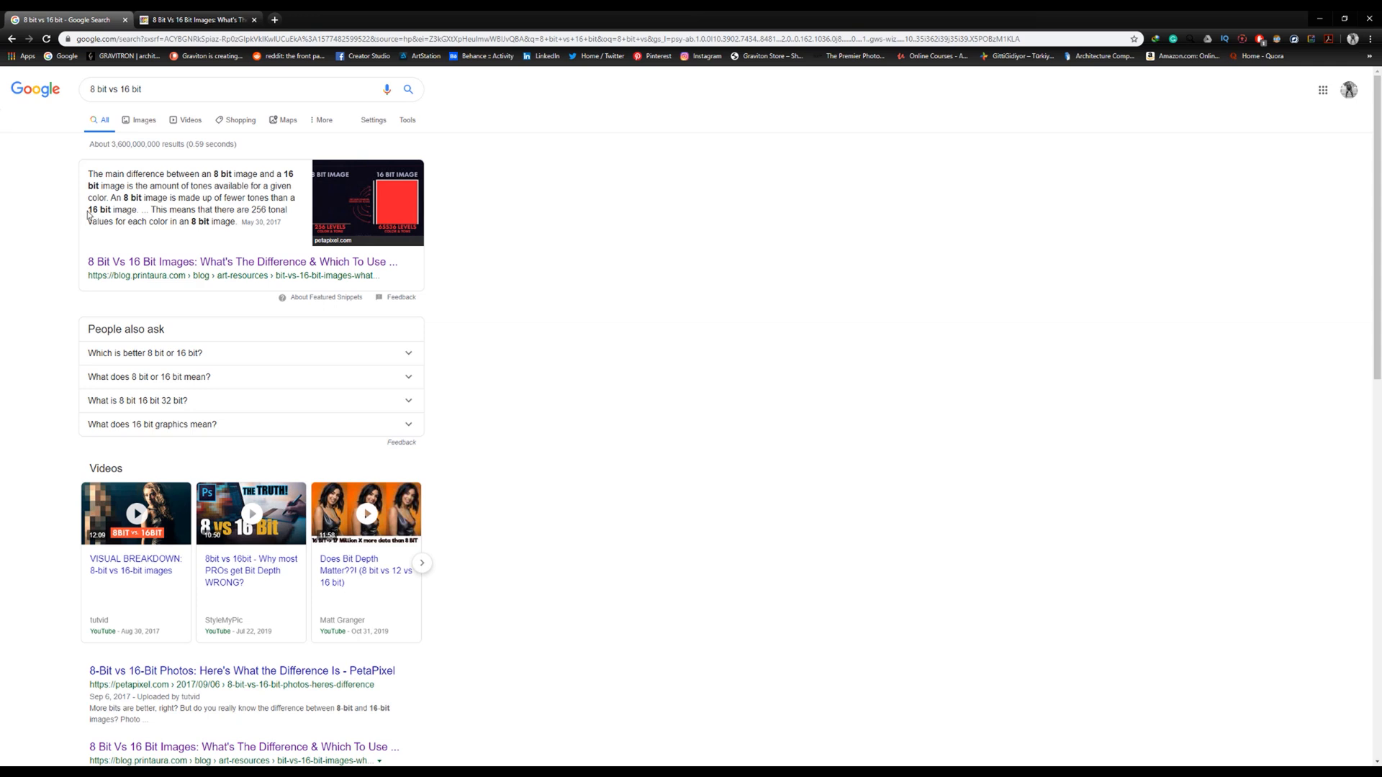
pyautogui.moveTo(90, 210); pyautogui.dragTo(139, 211)
pyautogui.click(124, 213)
pyautogui.click(194, 20)
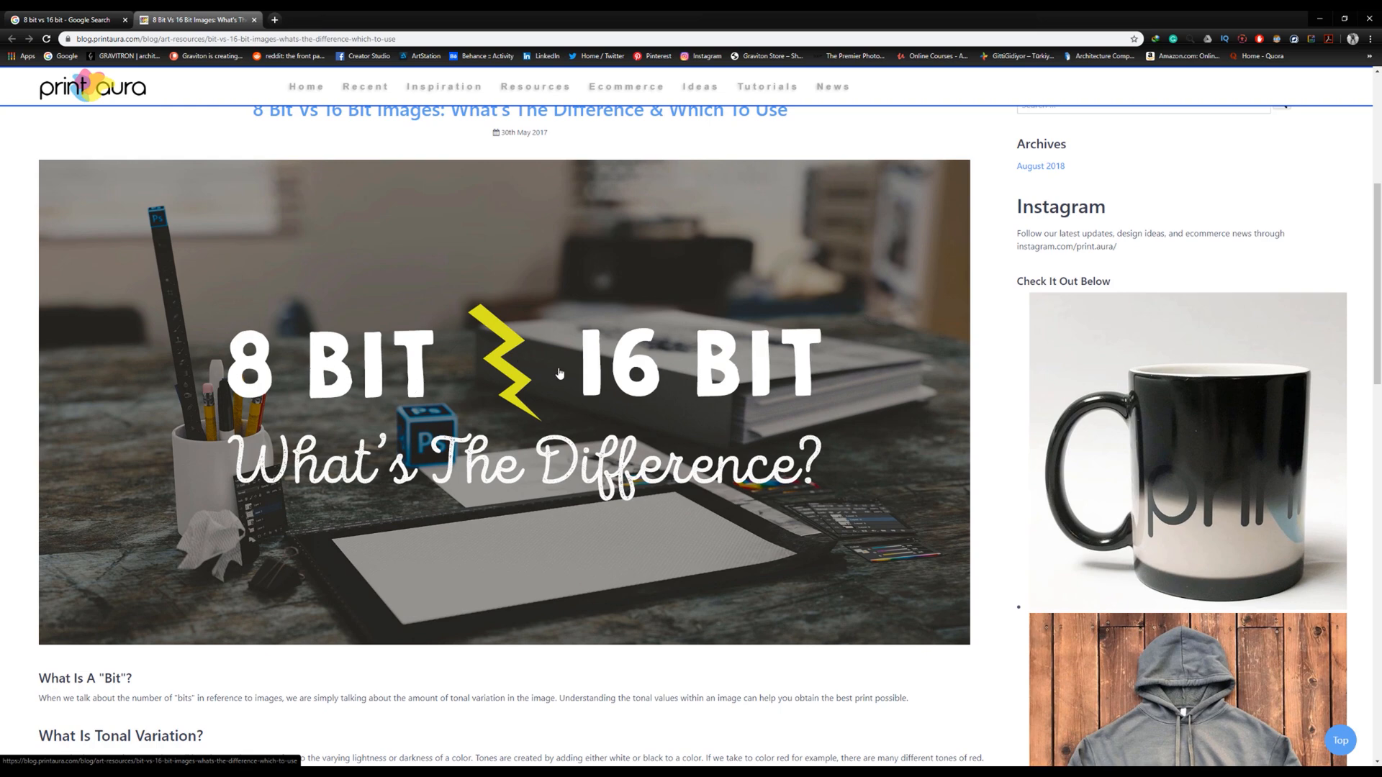
# Read the article's sections on tonal variation, 8 bit vs. 16 bit and which to use
pyautogui.scroll(-6, 625, 421)
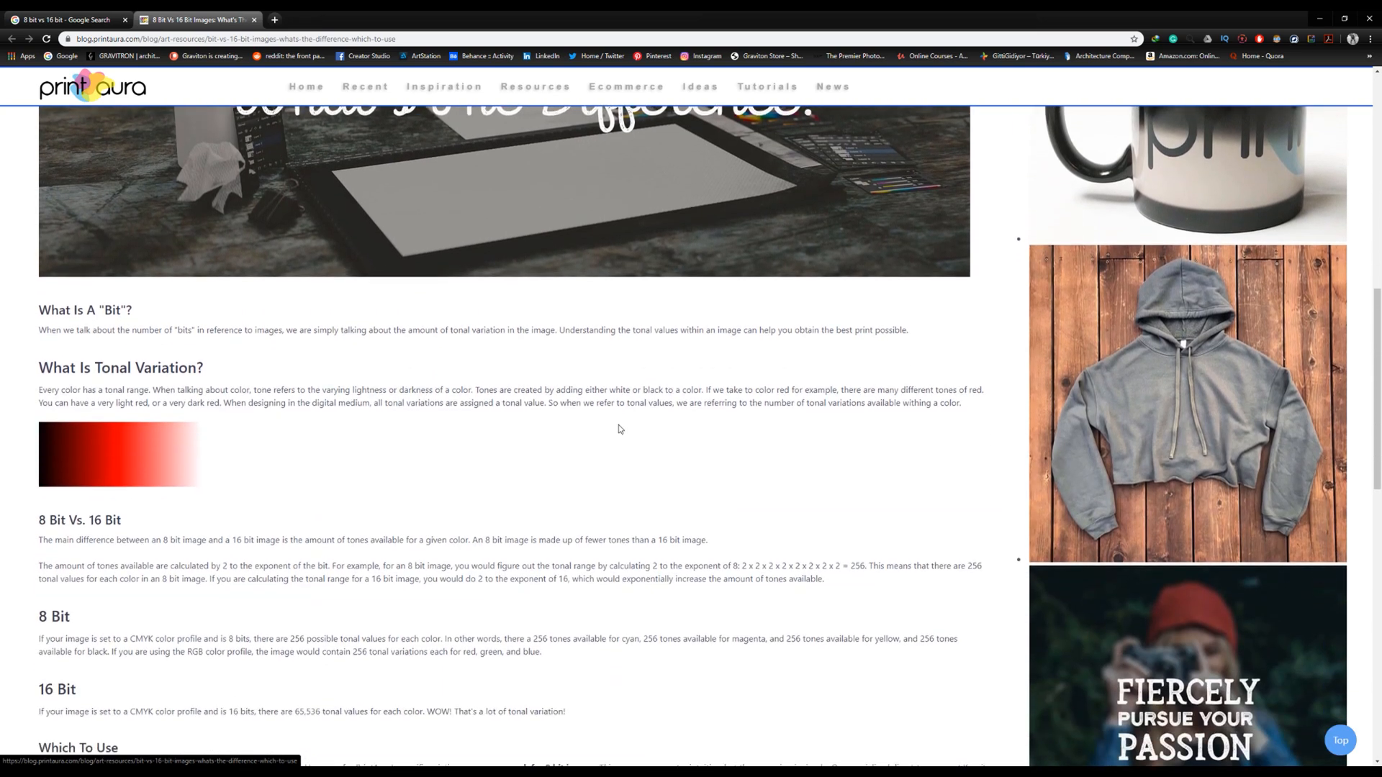
pyautogui.scroll(-3, 616, 424)
pyautogui.scroll(3, 599, 364)
pyautogui.scroll(-2, 601, 361)
pyautogui.scroll(-5, 601, 361)
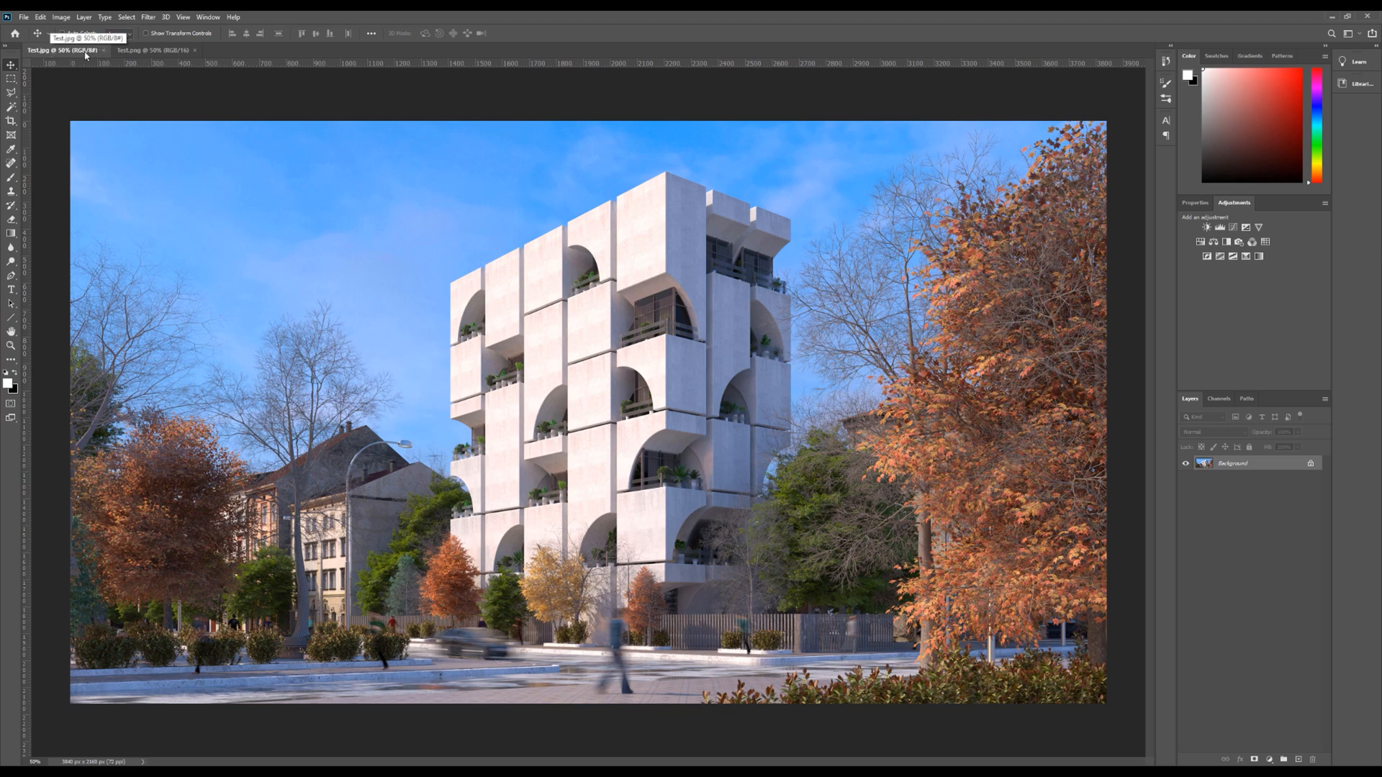
# Switch back to Photoshop and check Test.png's image mode settings, keeping 16 Bits/Channel selected
pyautogui.click(151, 50)
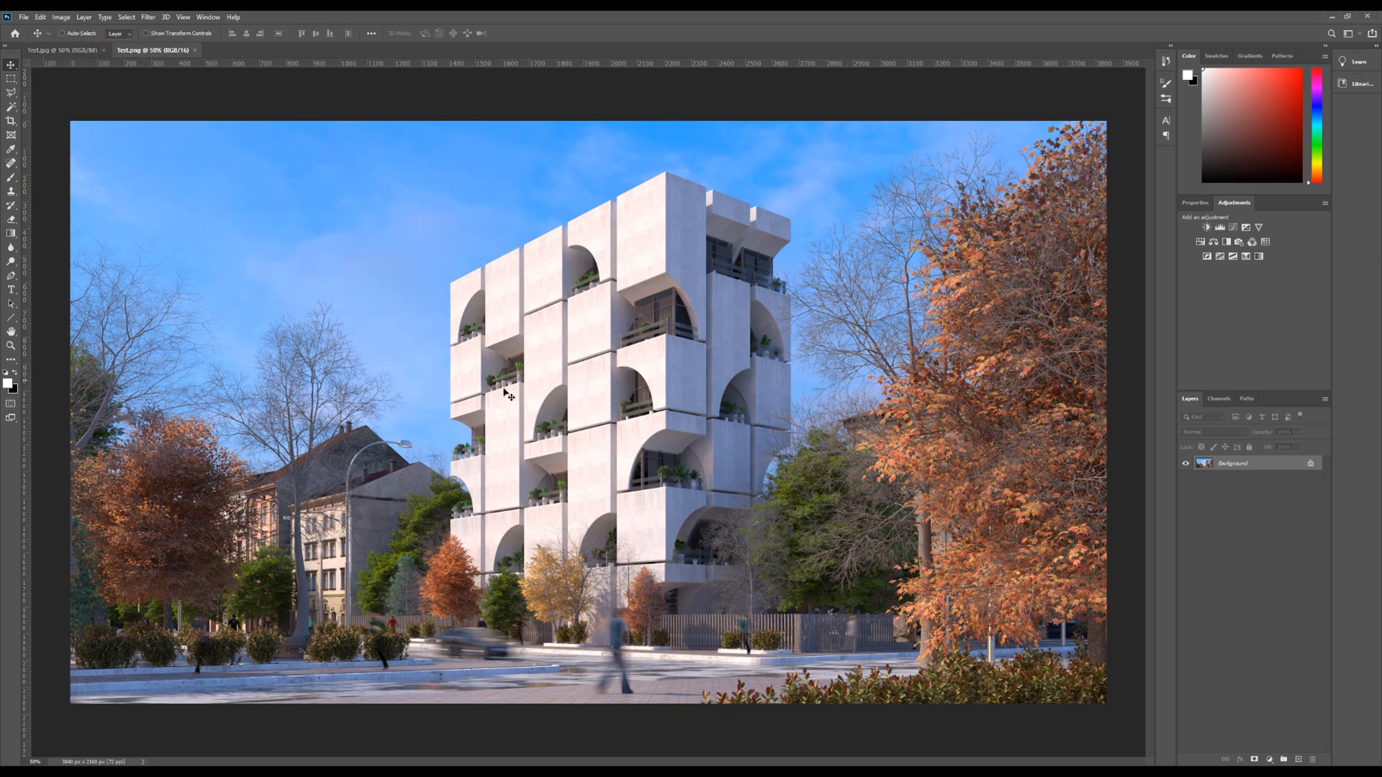
pyautogui.click(61, 16)
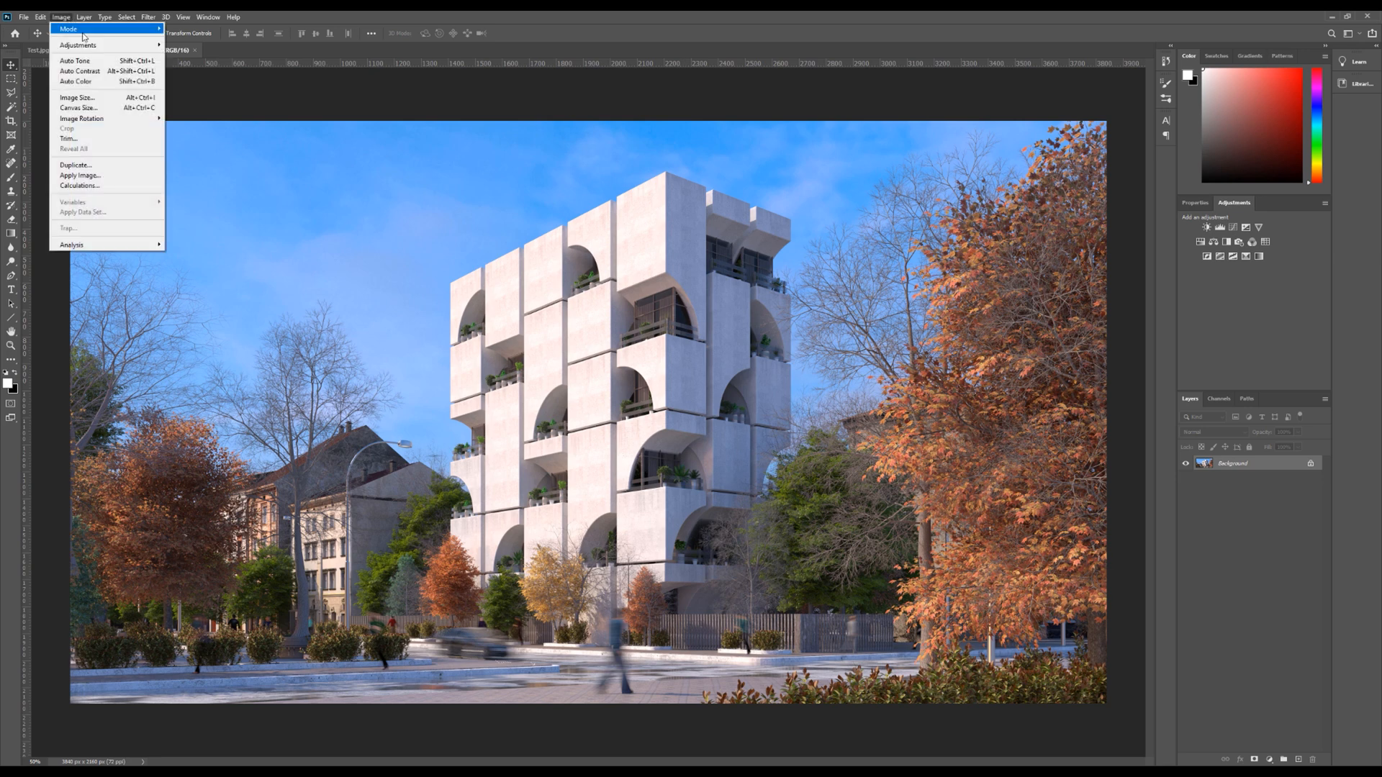
pyautogui.moveTo(108, 29)
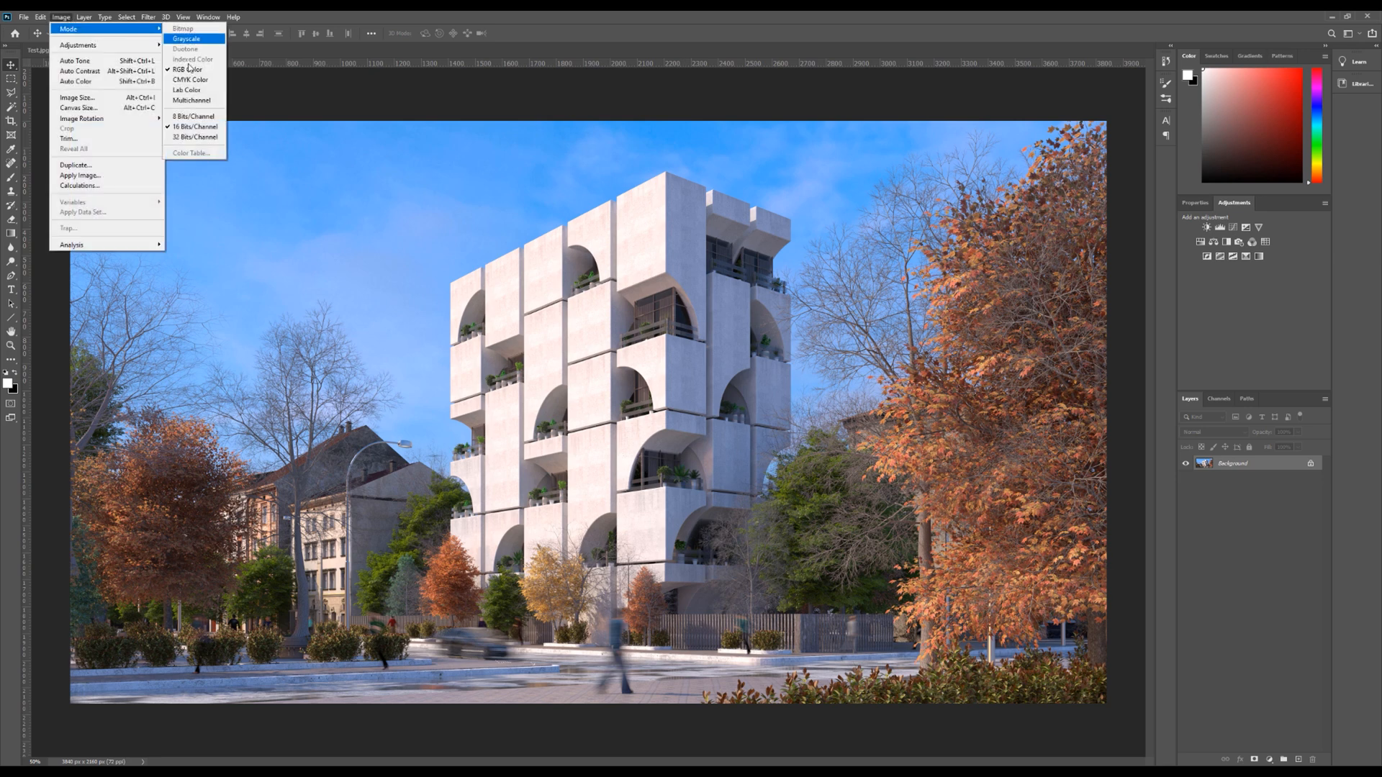
pyautogui.click(209, 127)
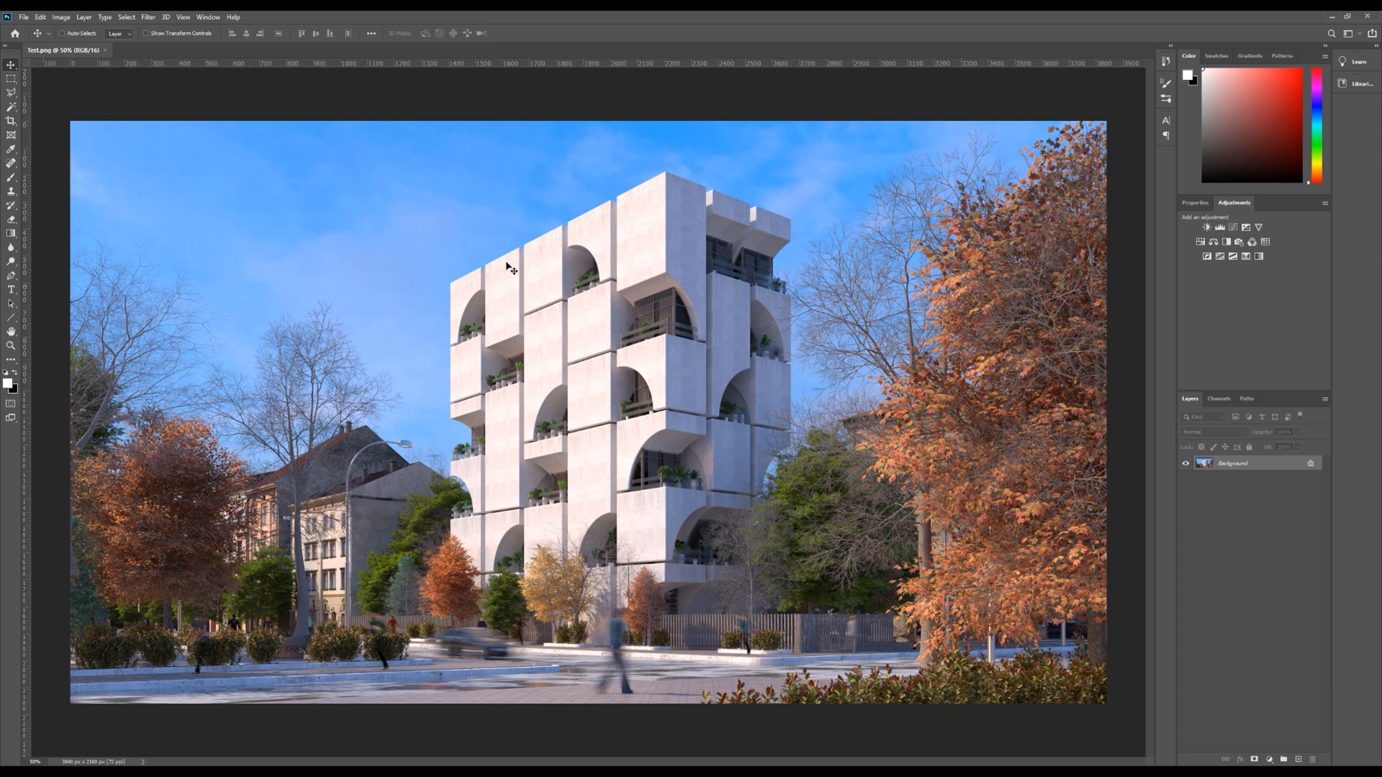
pyautogui.click(208, 17)
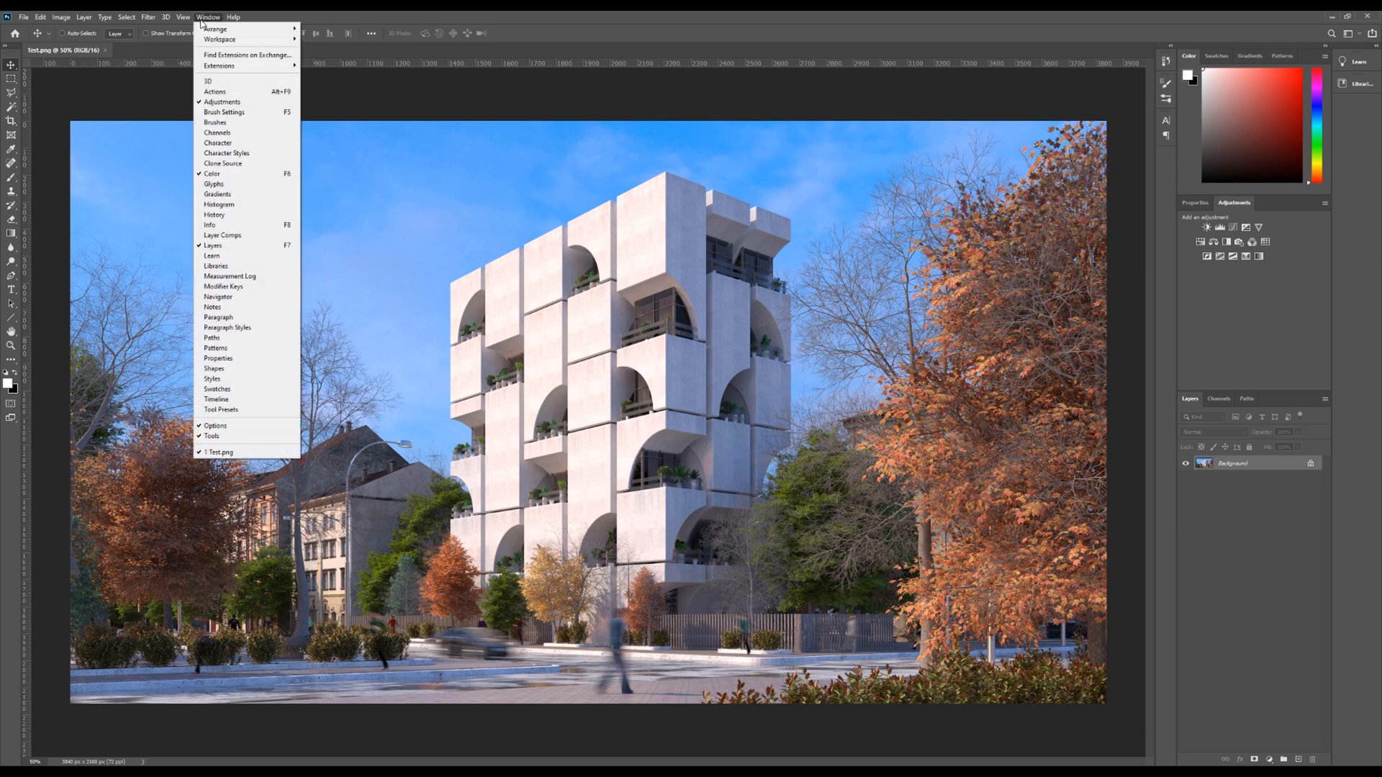
pyautogui.click(220, 101)
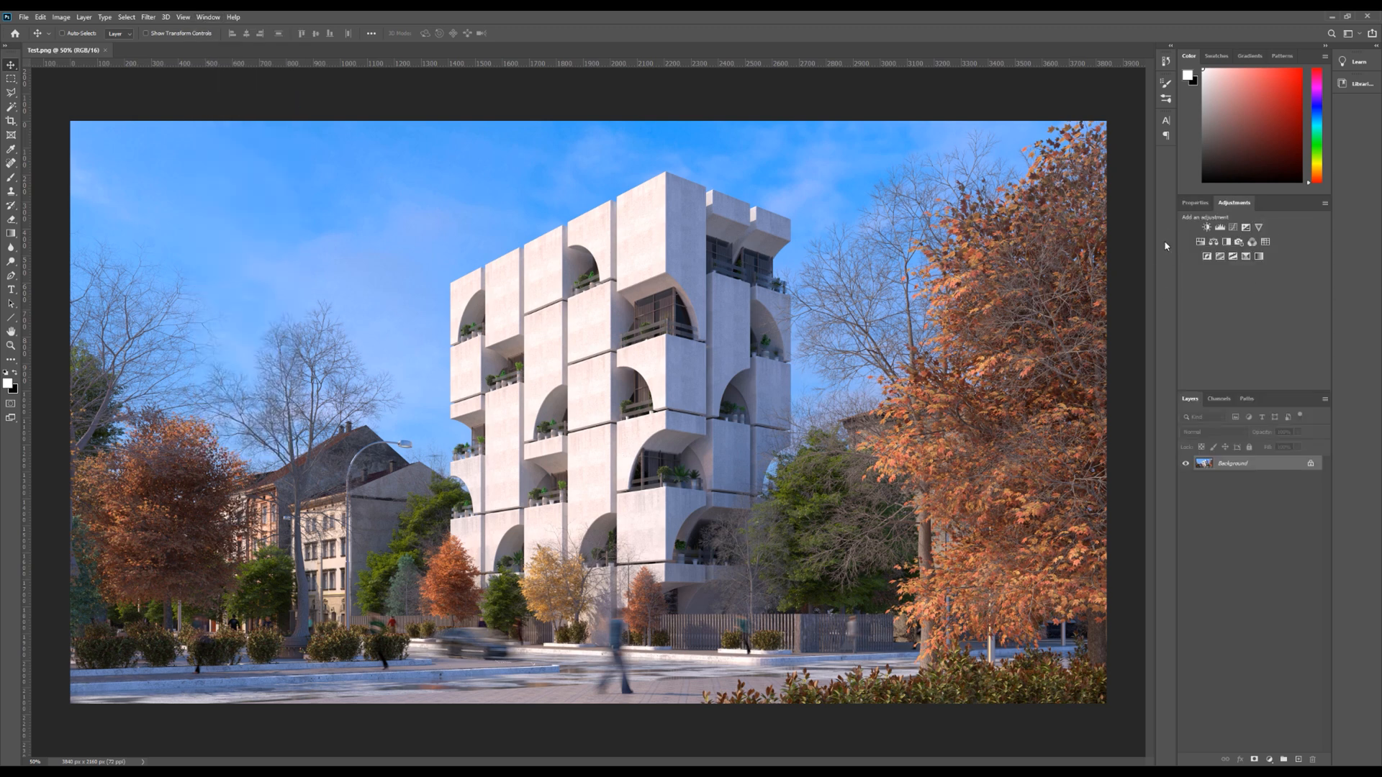
pyautogui.click(1270, 760)
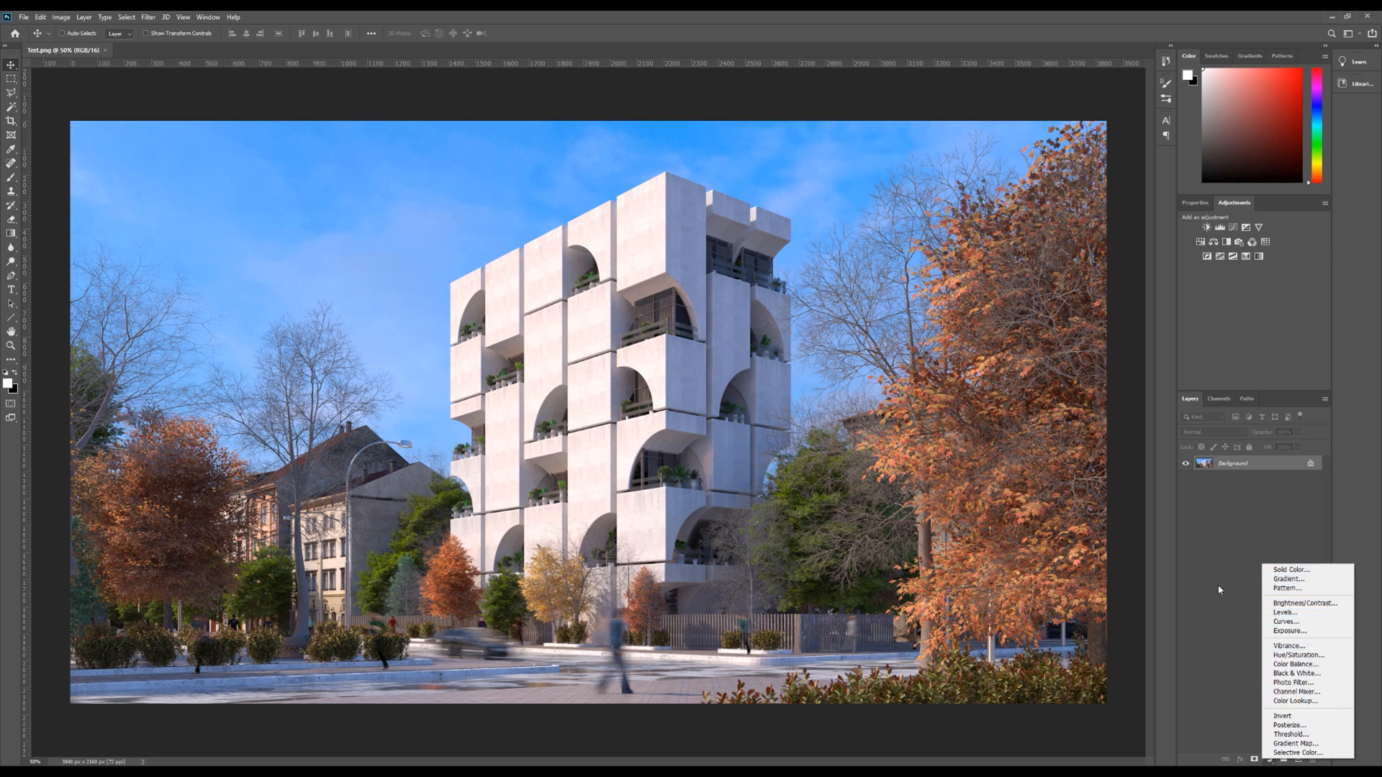
pyautogui.click(1217, 541)
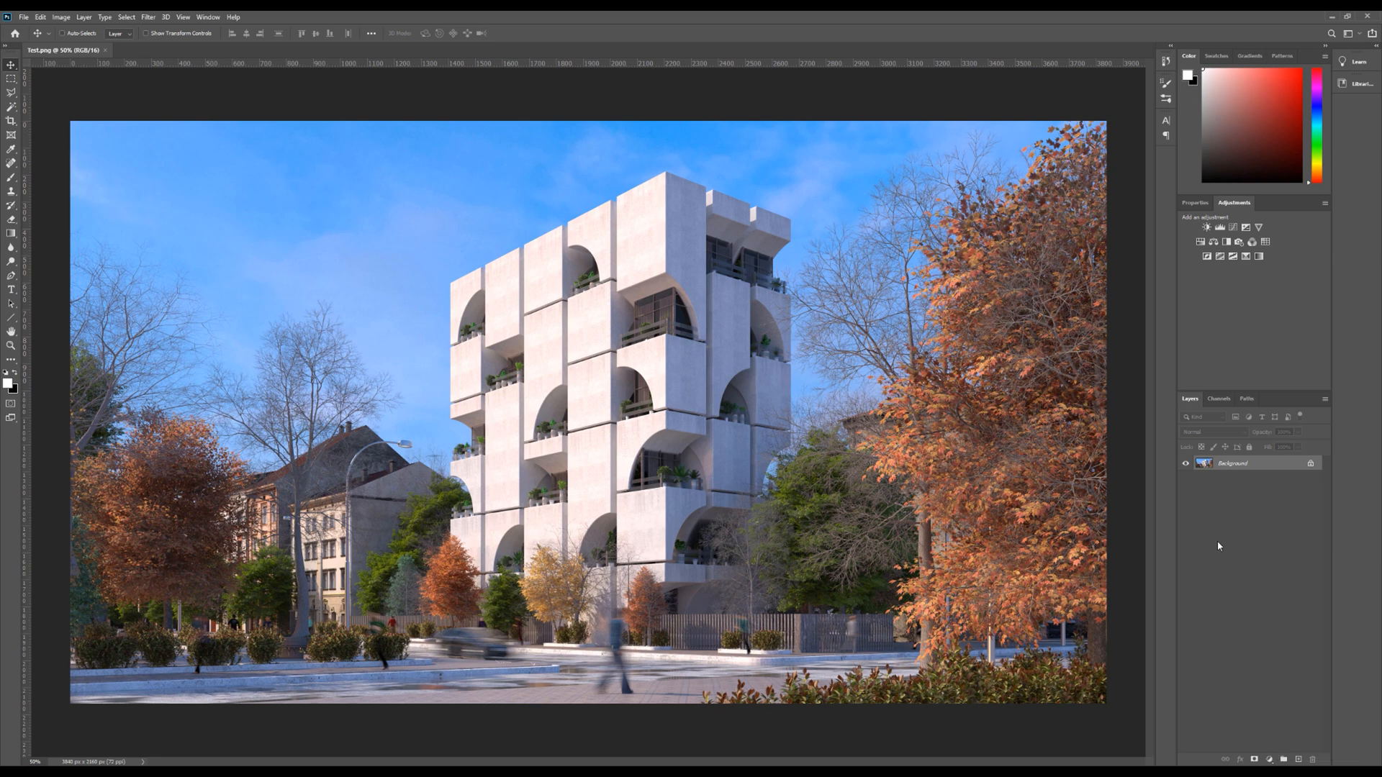
# Add a Brightness/Contrast adjustment layer above the Background and bring up its properties
pyautogui.click(84, 18)
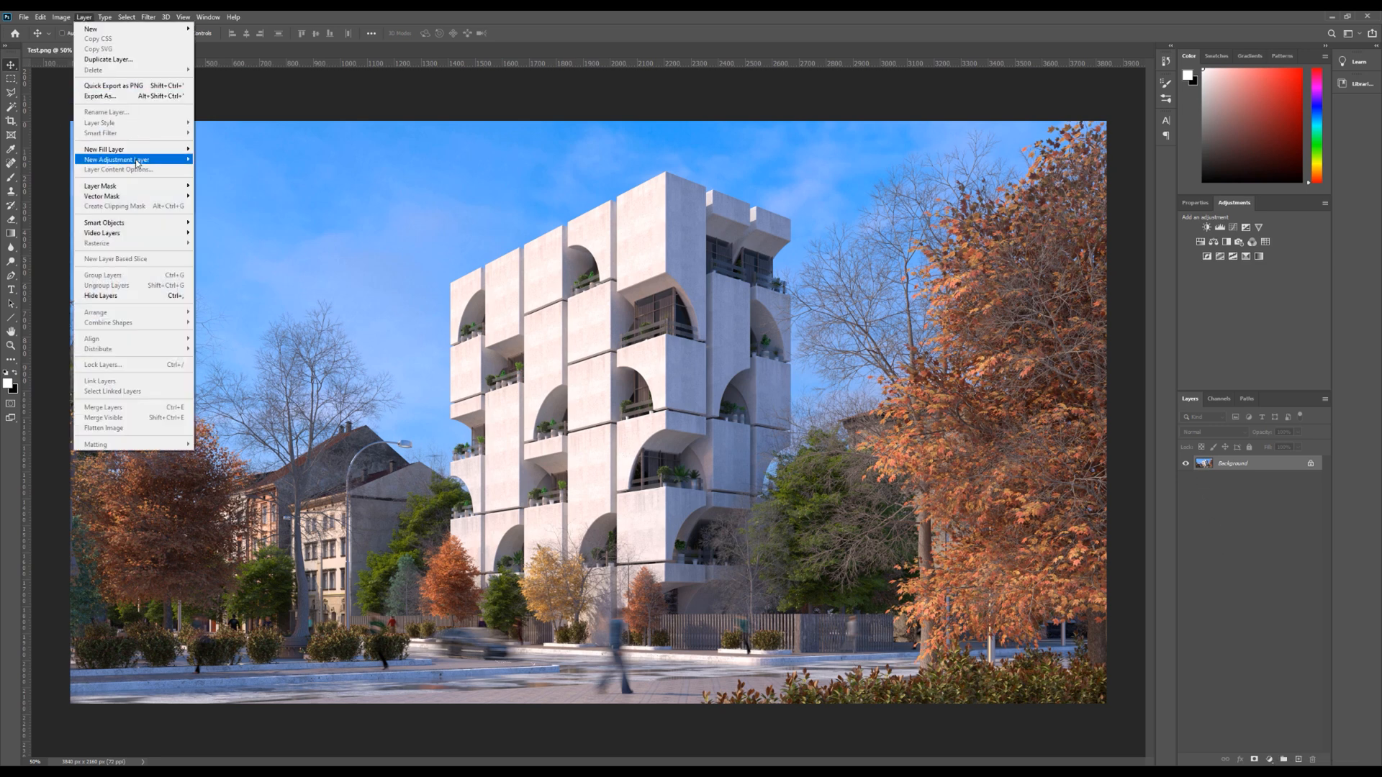
pyautogui.moveTo(151, 159)
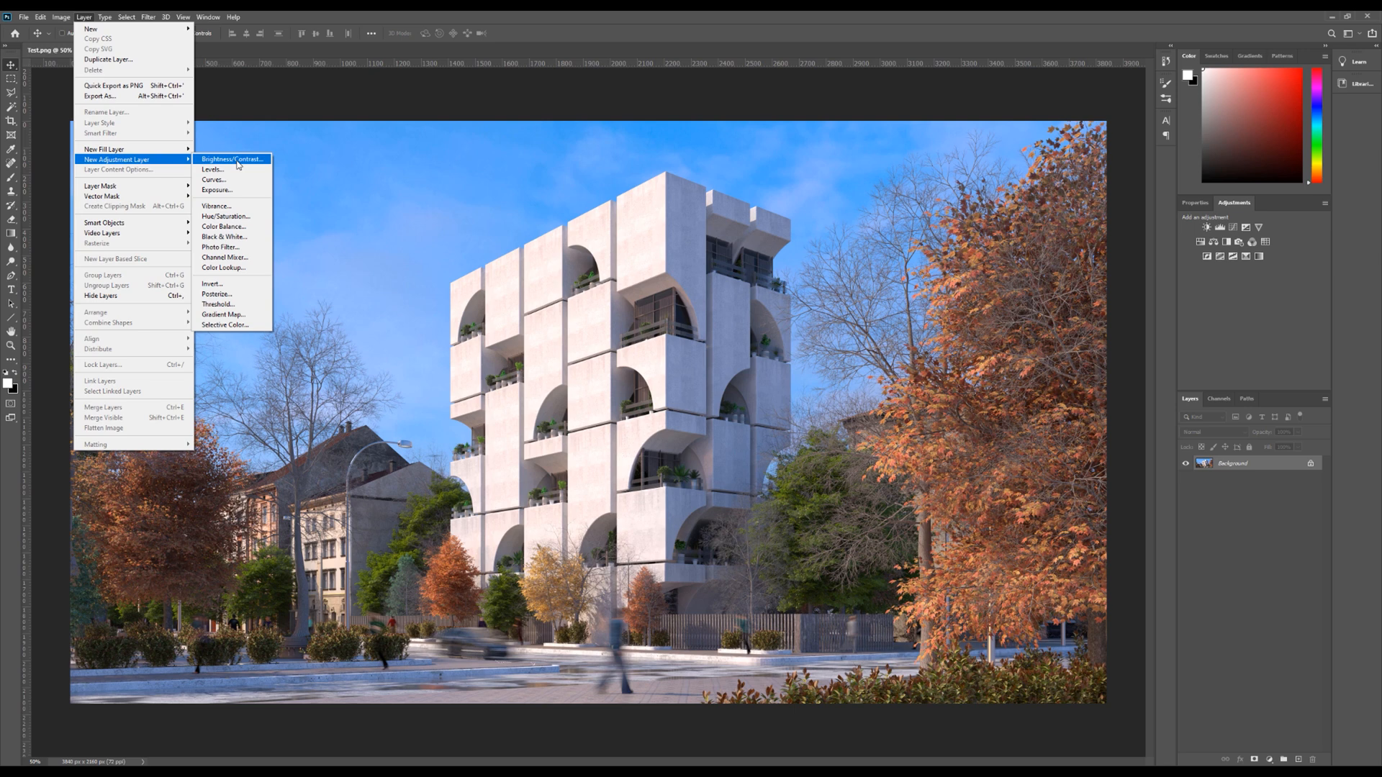
pyautogui.click(238, 160)
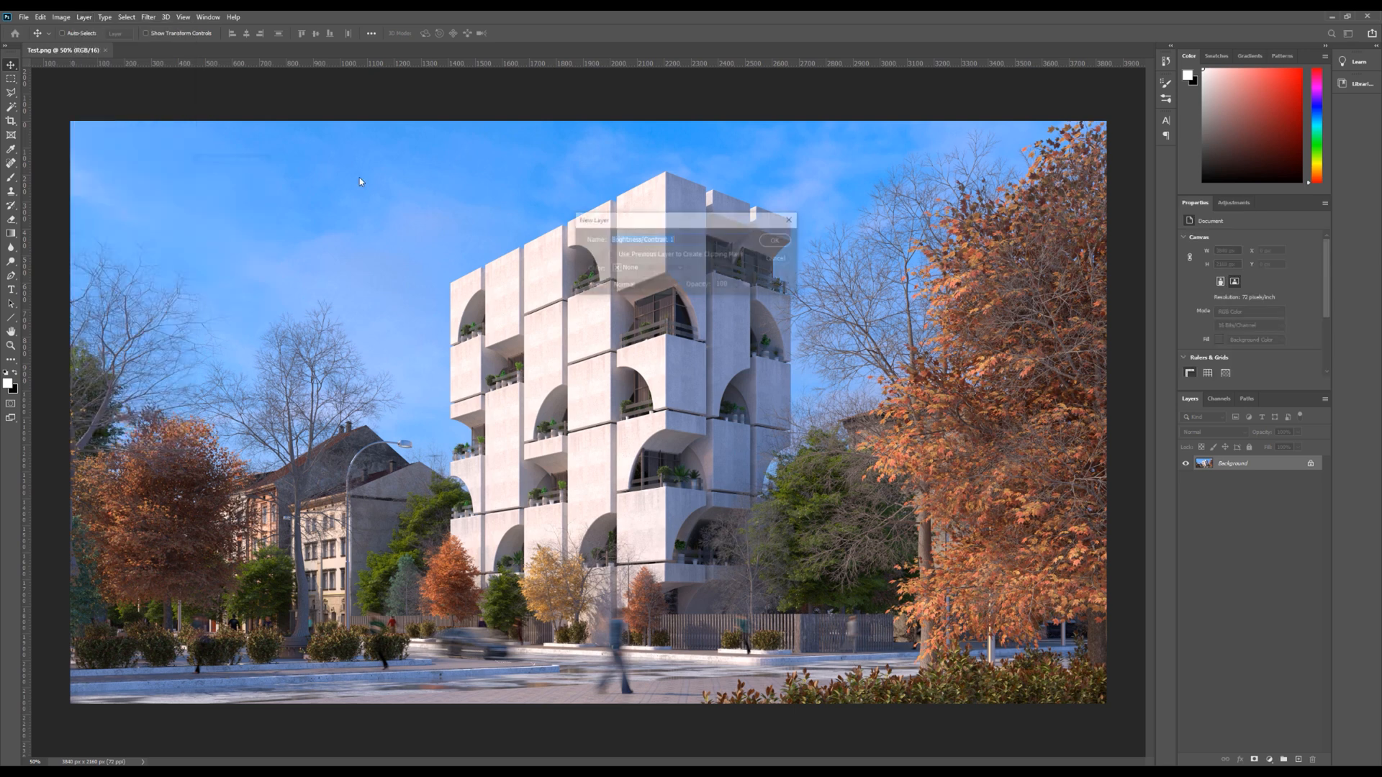
pyautogui.click(776, 246)
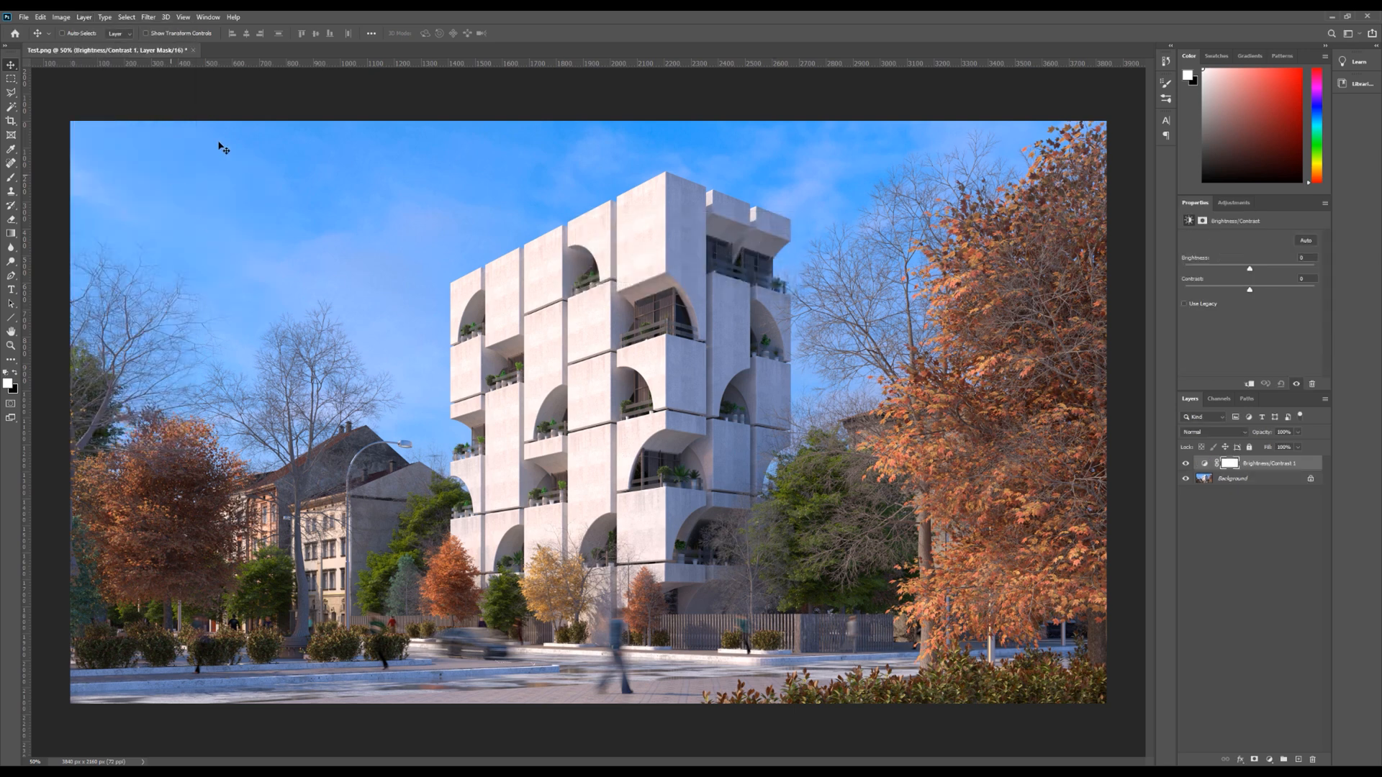
pyautogui.click(1233, 204)
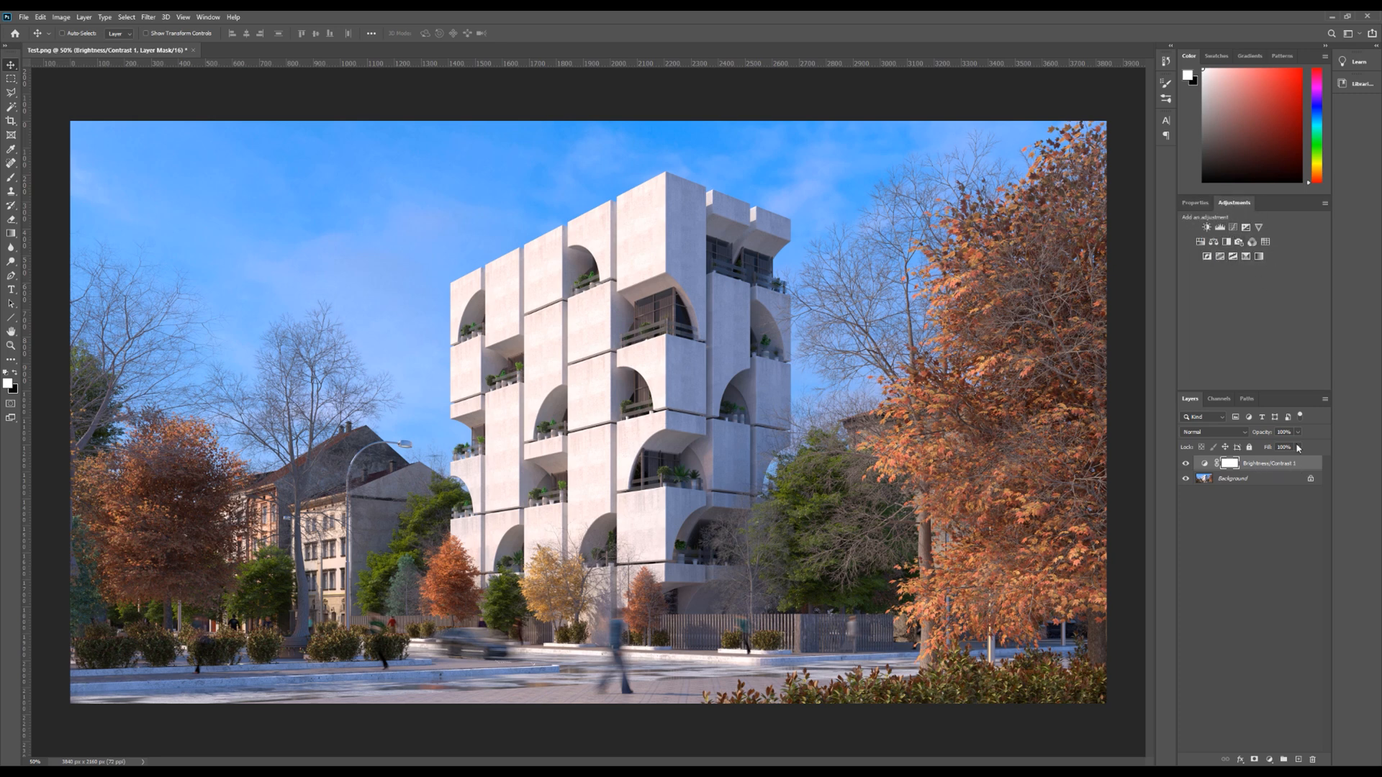
pyautogui.click(1194, 202)
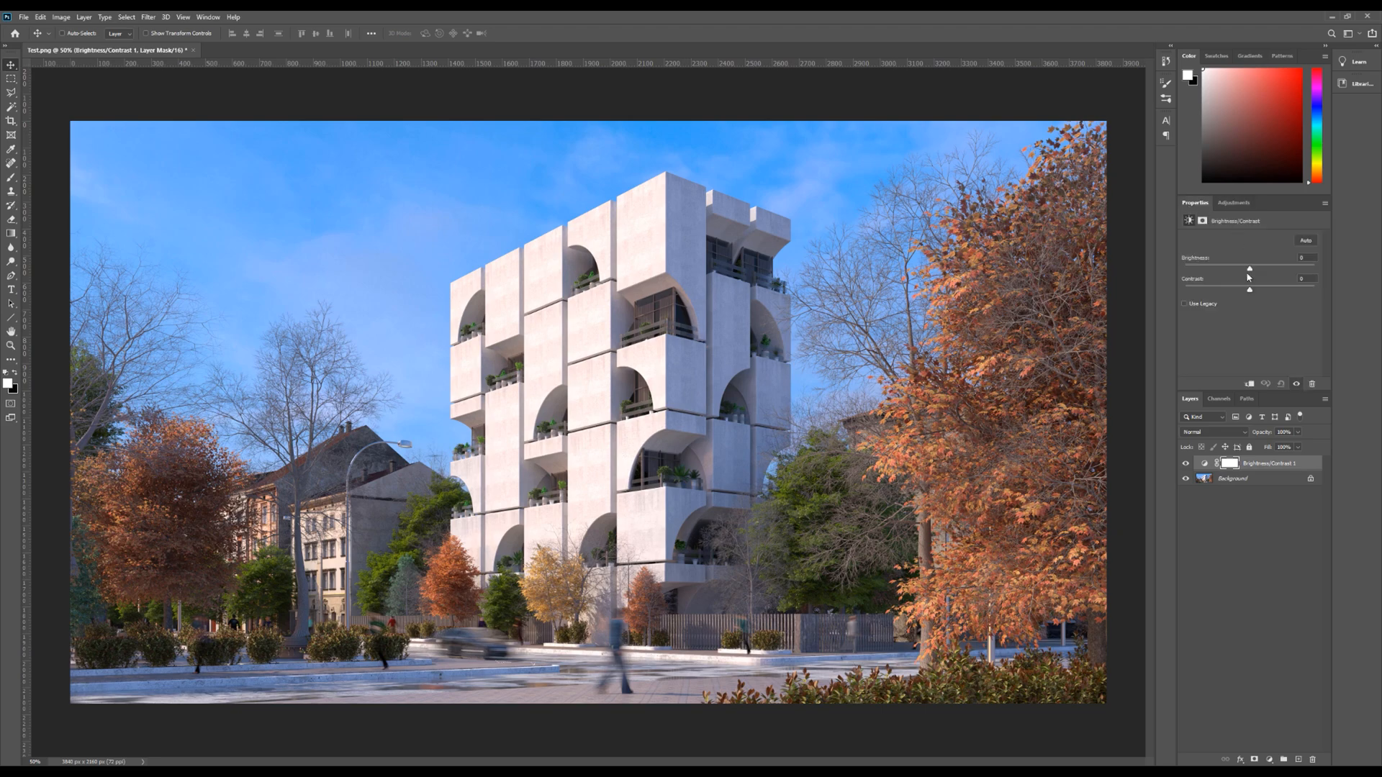
# Raise the contrast slightly on the Brightness/Contrast layer, trying a small brightness change and the automatic correction
pyautogui.moveTo(1250, 272); pyautogui.dragTo(1267, 303)
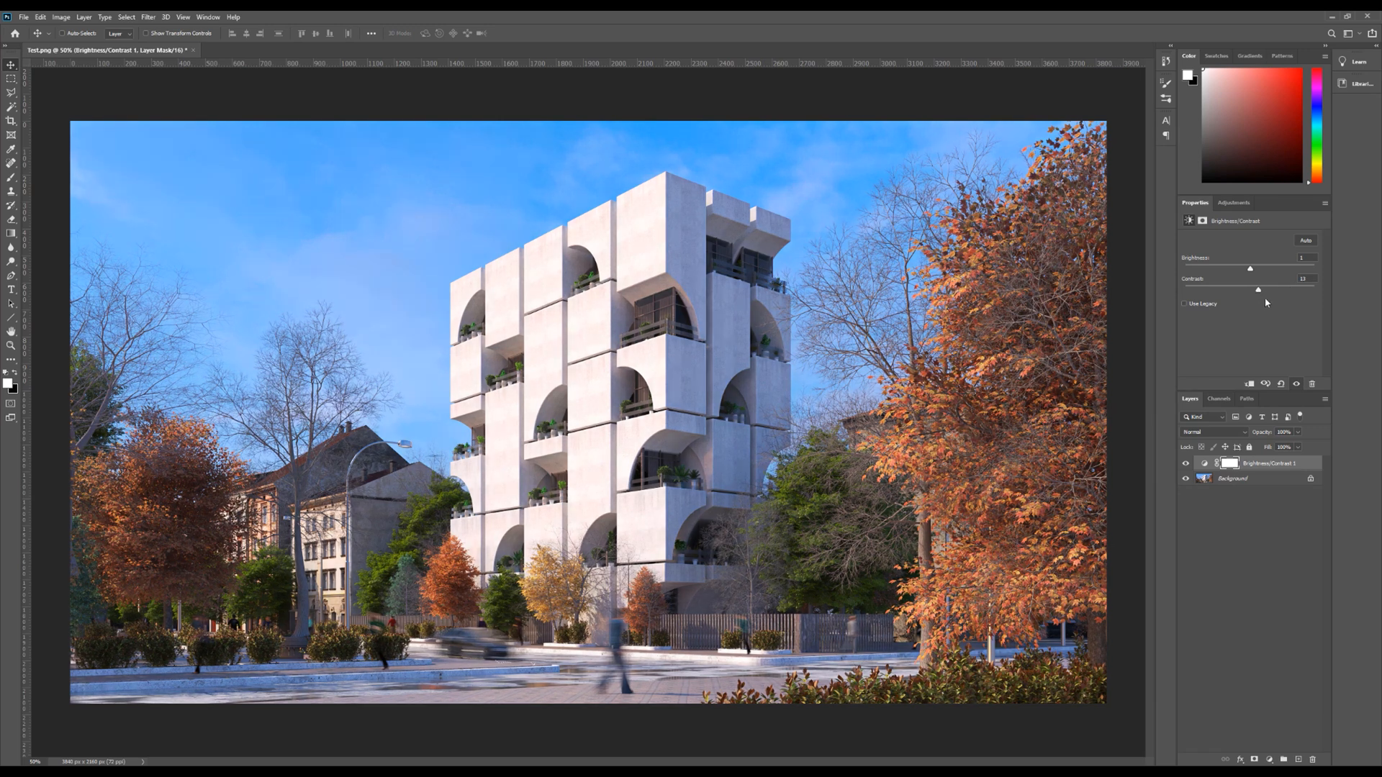
pyautogui.click(1307, 242)
pyautogui.moveTo(1250, 295); pyautogui.dragTo(1276, 296)
# Add a Levels adjustment layer and a Curves adjustment layer above Brightness/Contrast
pyautogui.click(1234, 202)
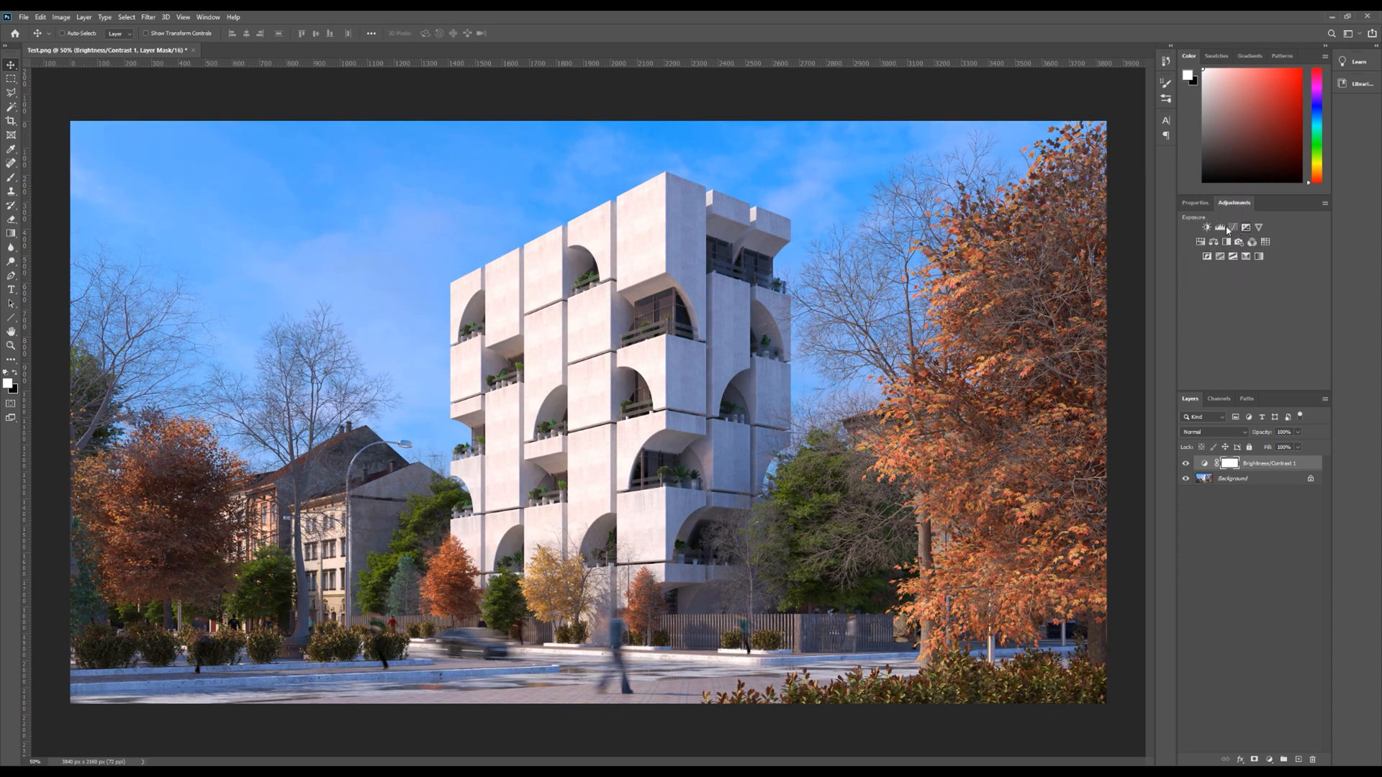
pyautogui.click(1220, 227)
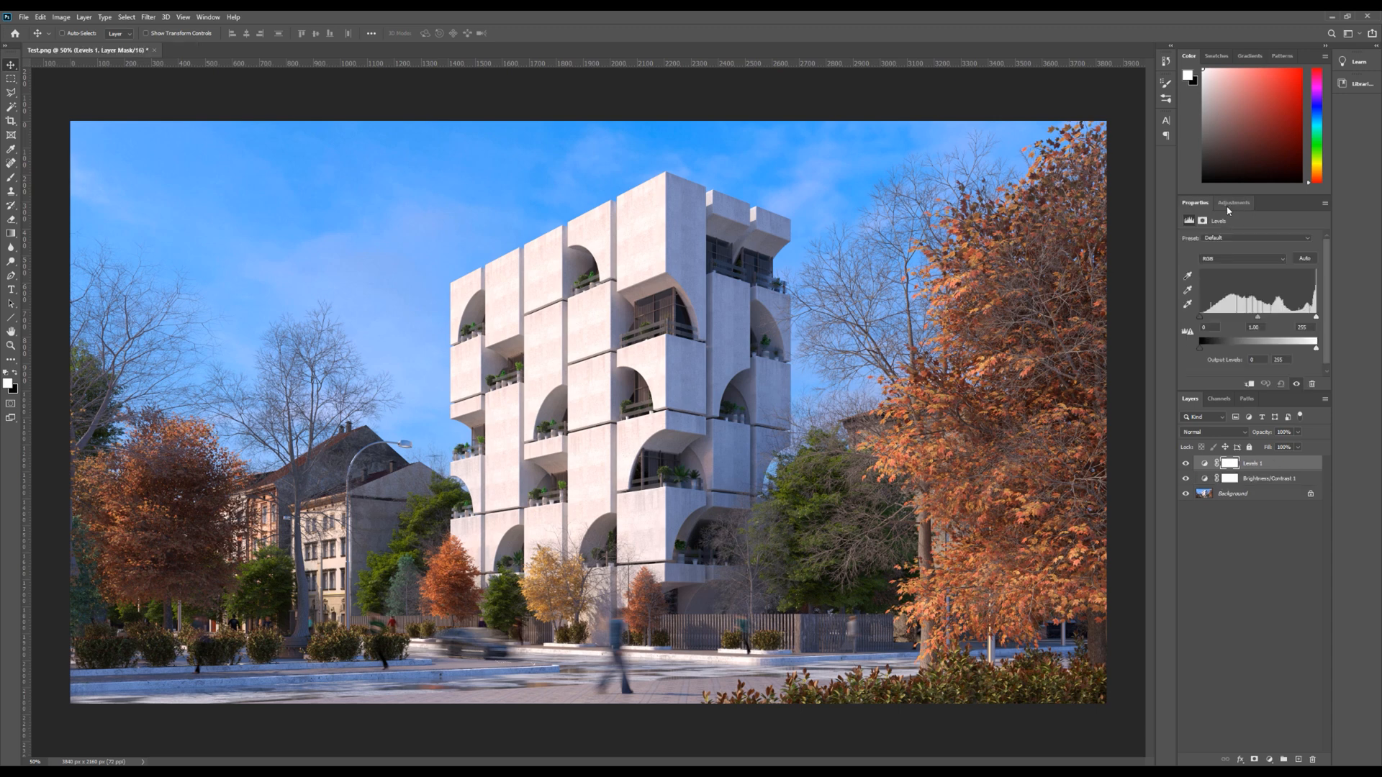
pyautogui.click(1228, 205)
pyautogui.click(1233, 228)
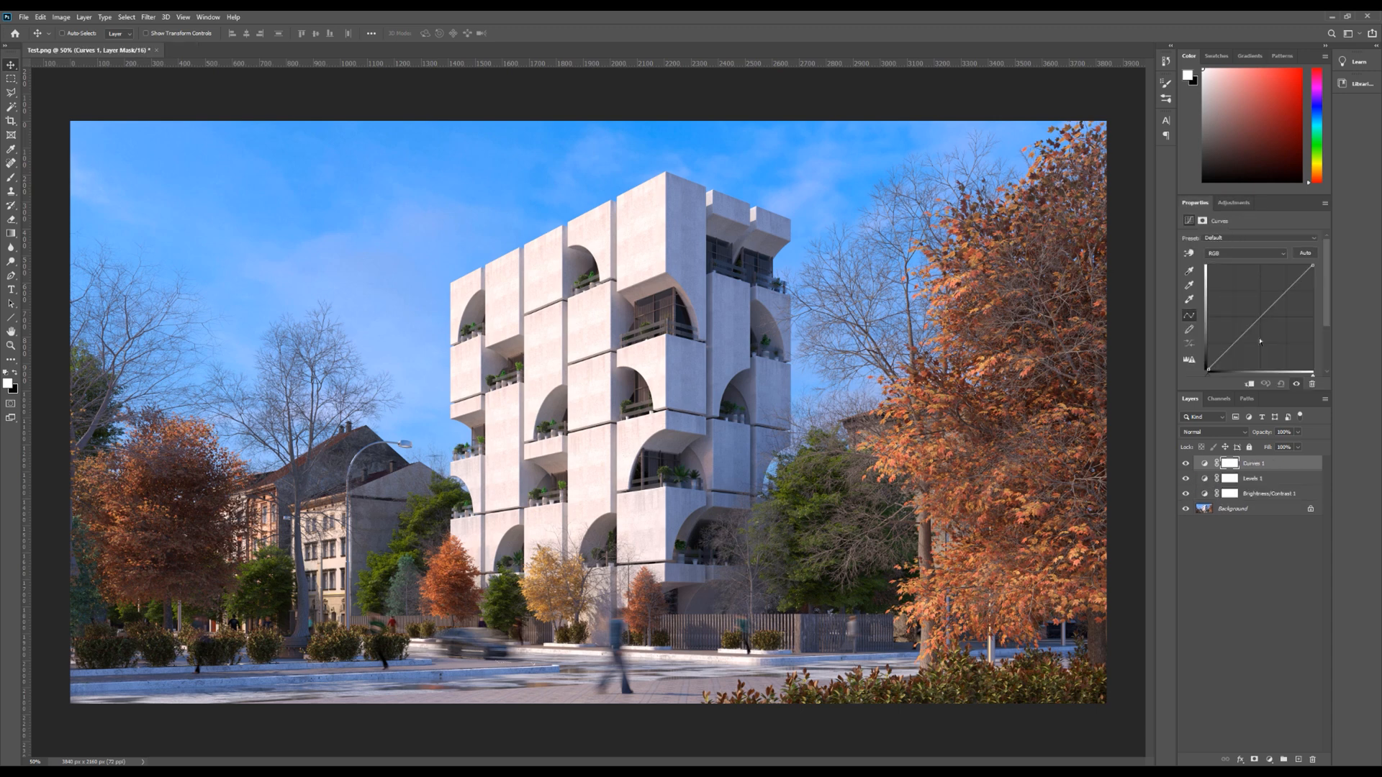
# Compare the properties of the Levels and Curves layers and delete the Levels layer
pyautogui.click(1260, 479)
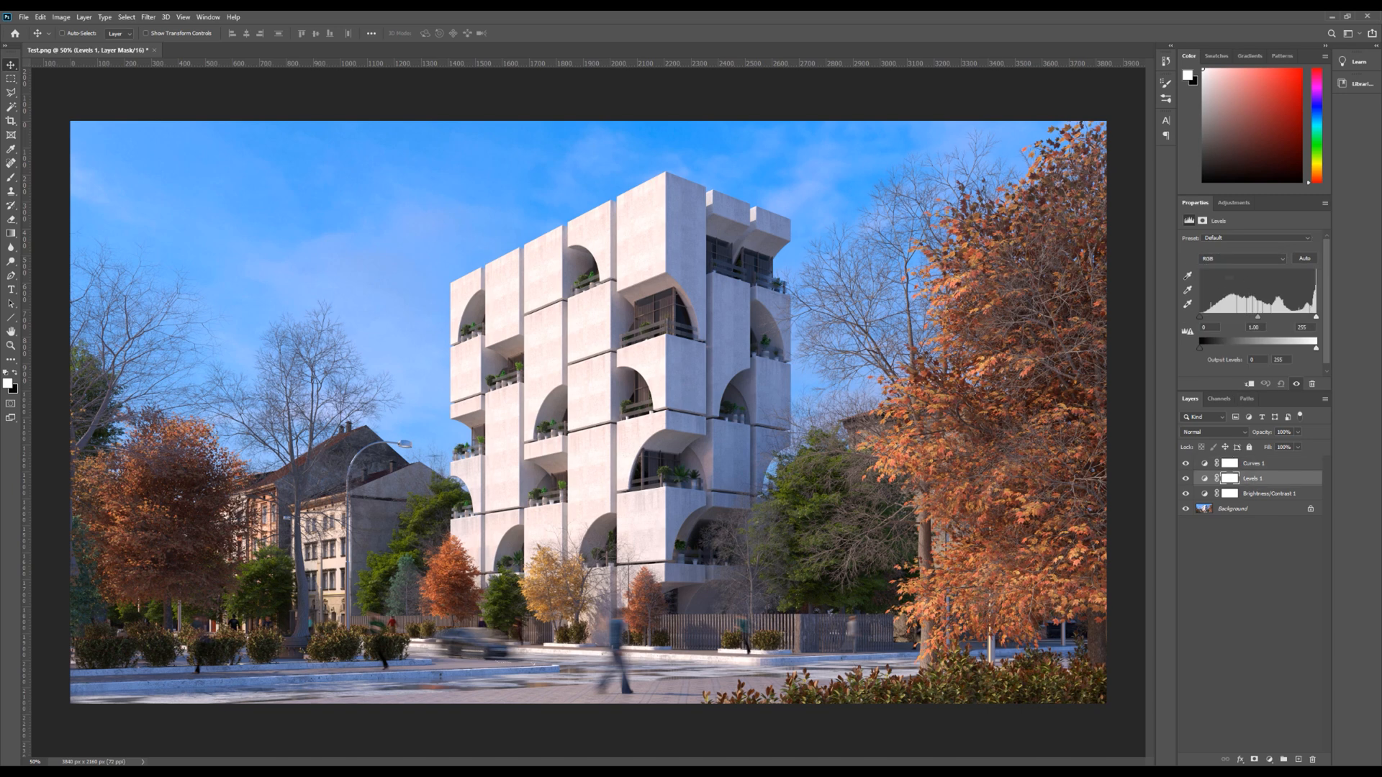
pyautogui.click(1256, 463)
pyautogui.click(1251, 480)
pyautogui.click(1254, 465)
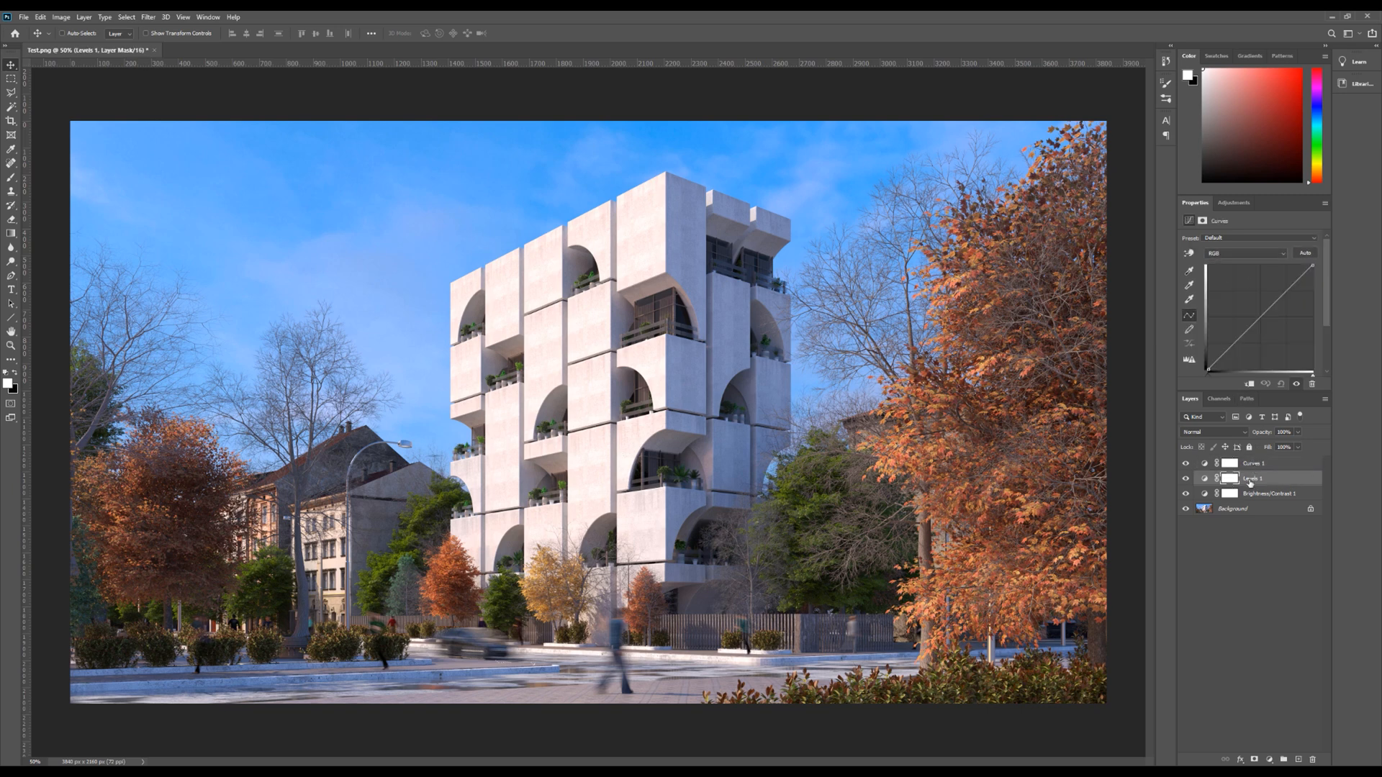
pyautogui.click(1251, 480)
pyautogui.click(1254, 465)
pyautogui.click(1251, 480)
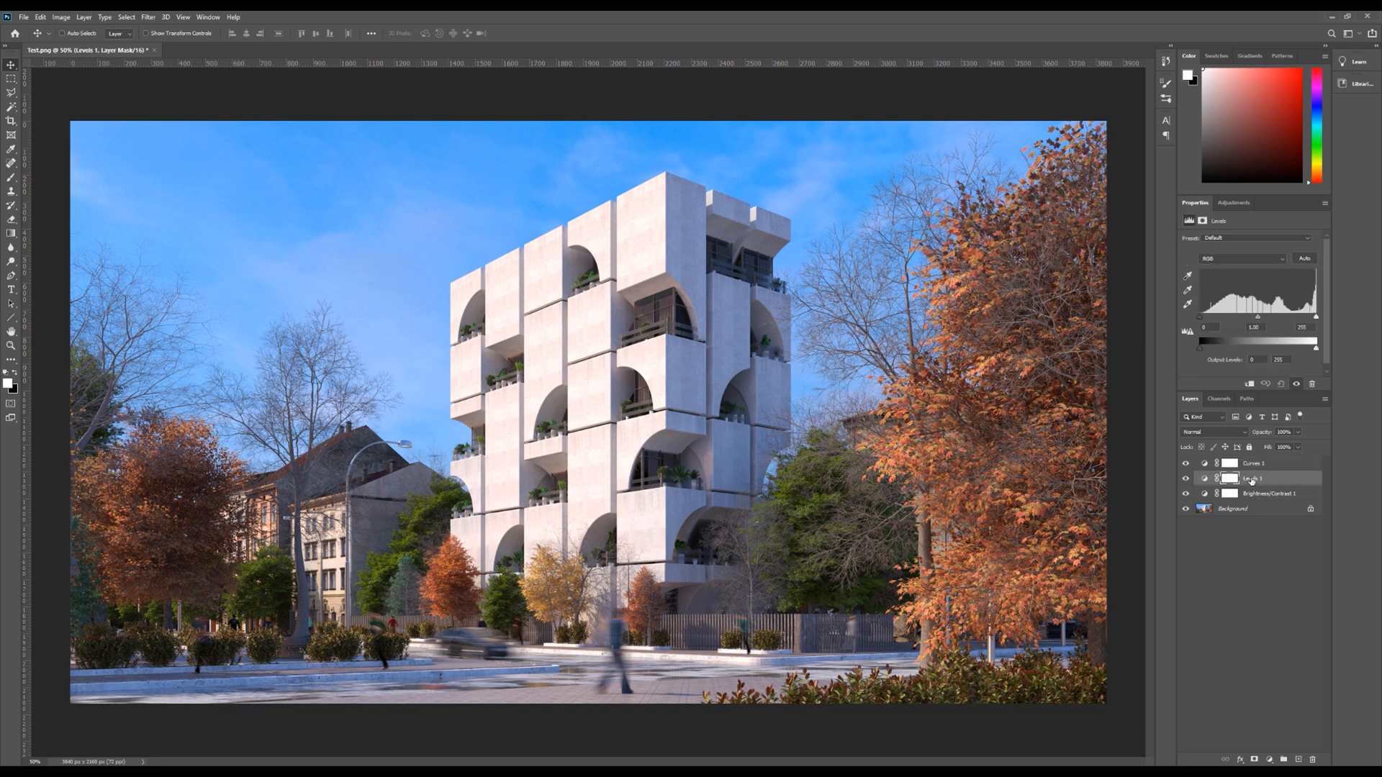
pyautogui.press('Delete')
# Add a shadow point to the Curves layer's RGB curve, try a strong S-curve and return it to a nearly straight line
pyautogui.click(1254, 466)
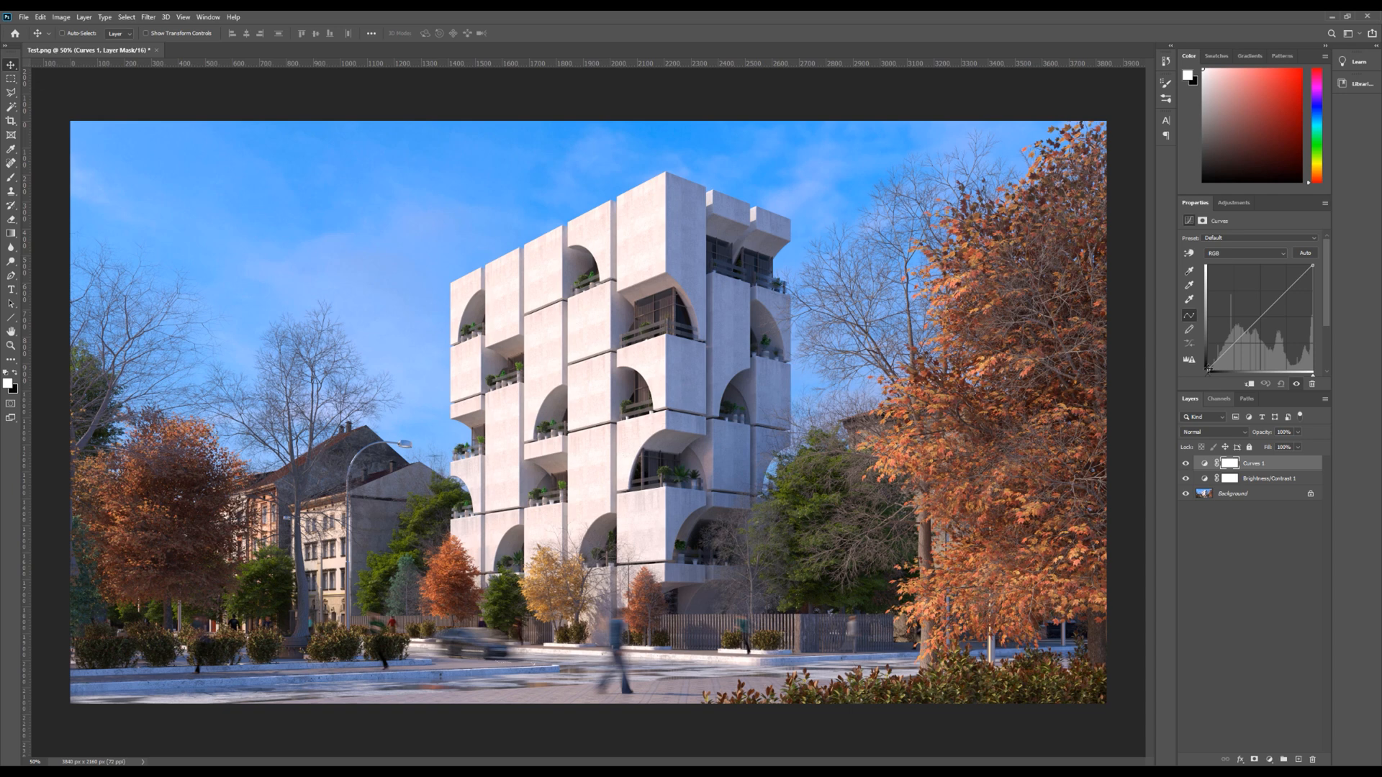
pyautogui.moveTo(1209, 370); pyautogui.dragTo(1222, 355)
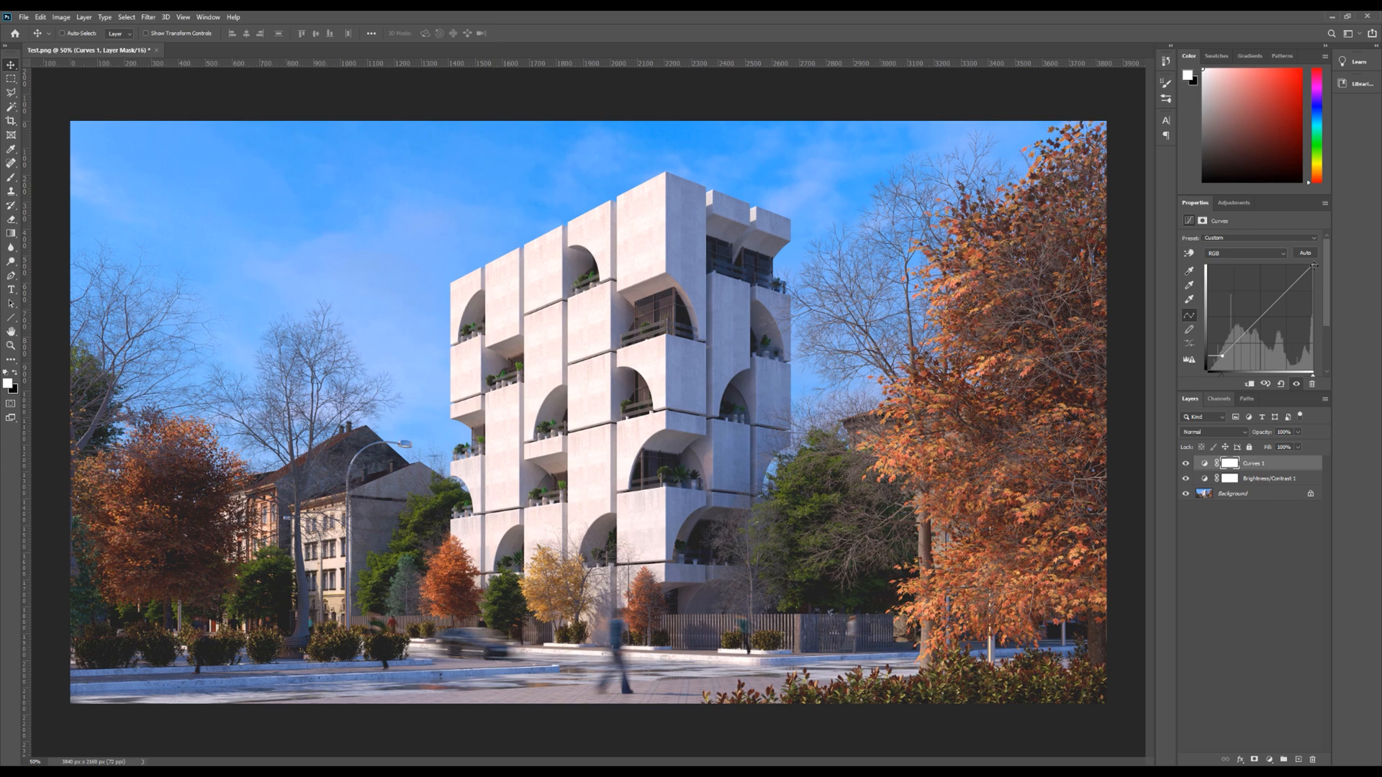
pyautogui.moveTo(1314, 267); pyautogui.dragTo(1274, 289)
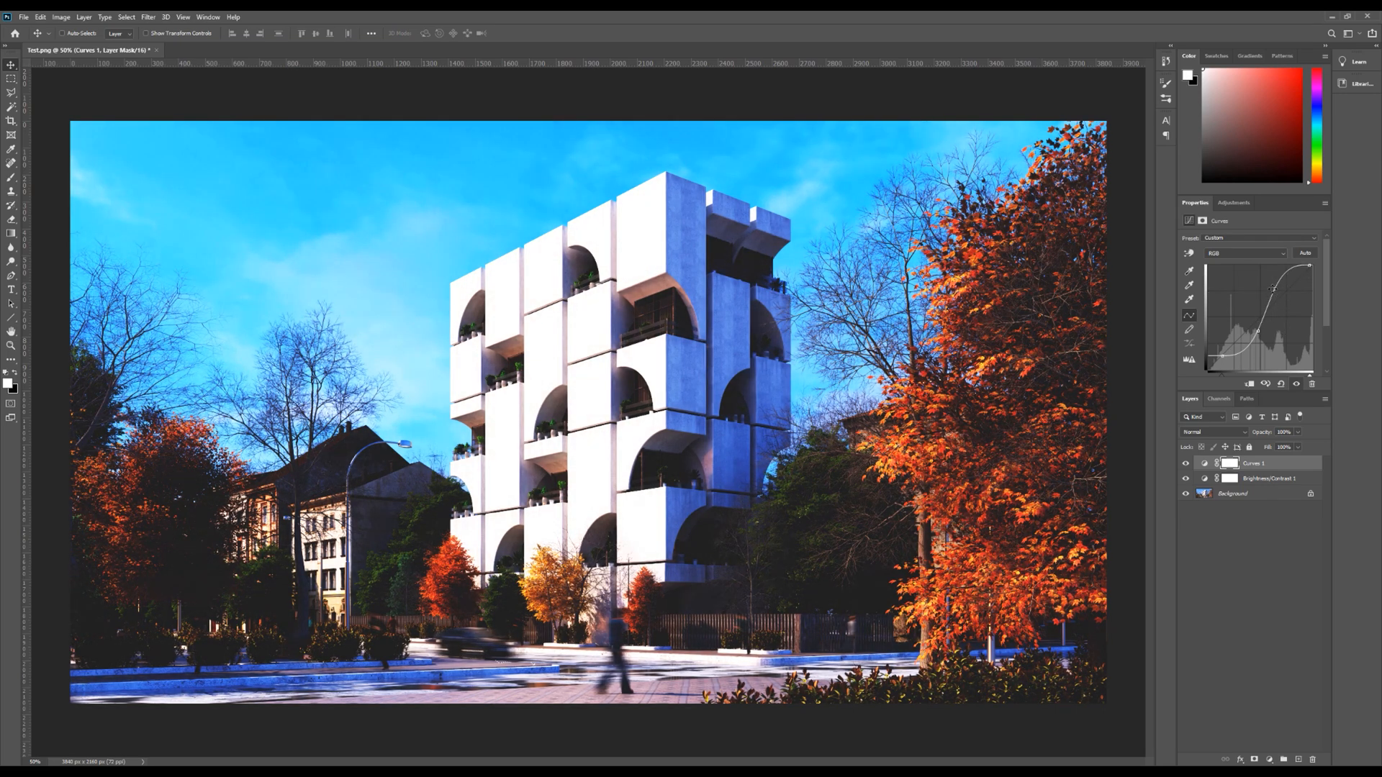
pyautogui.moveTo(1273, 288); pyautogui.dragTo(1222, 355)
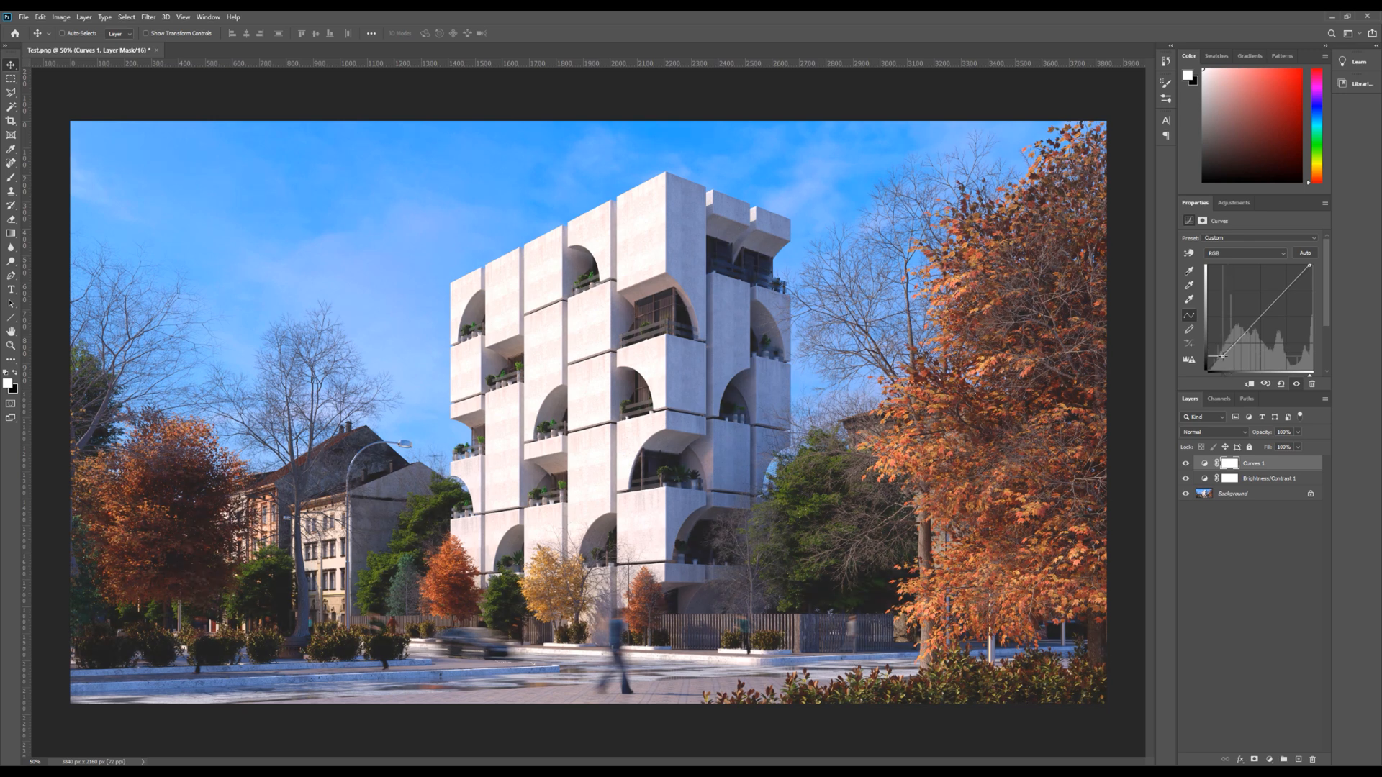
pyautogui.moveTo(1310, 266); pyautogui.dragTo(1311, 260)
# Add a Hue/Saturation adjustment layer above the Curves layer
pyautogui.click(1234, 202)
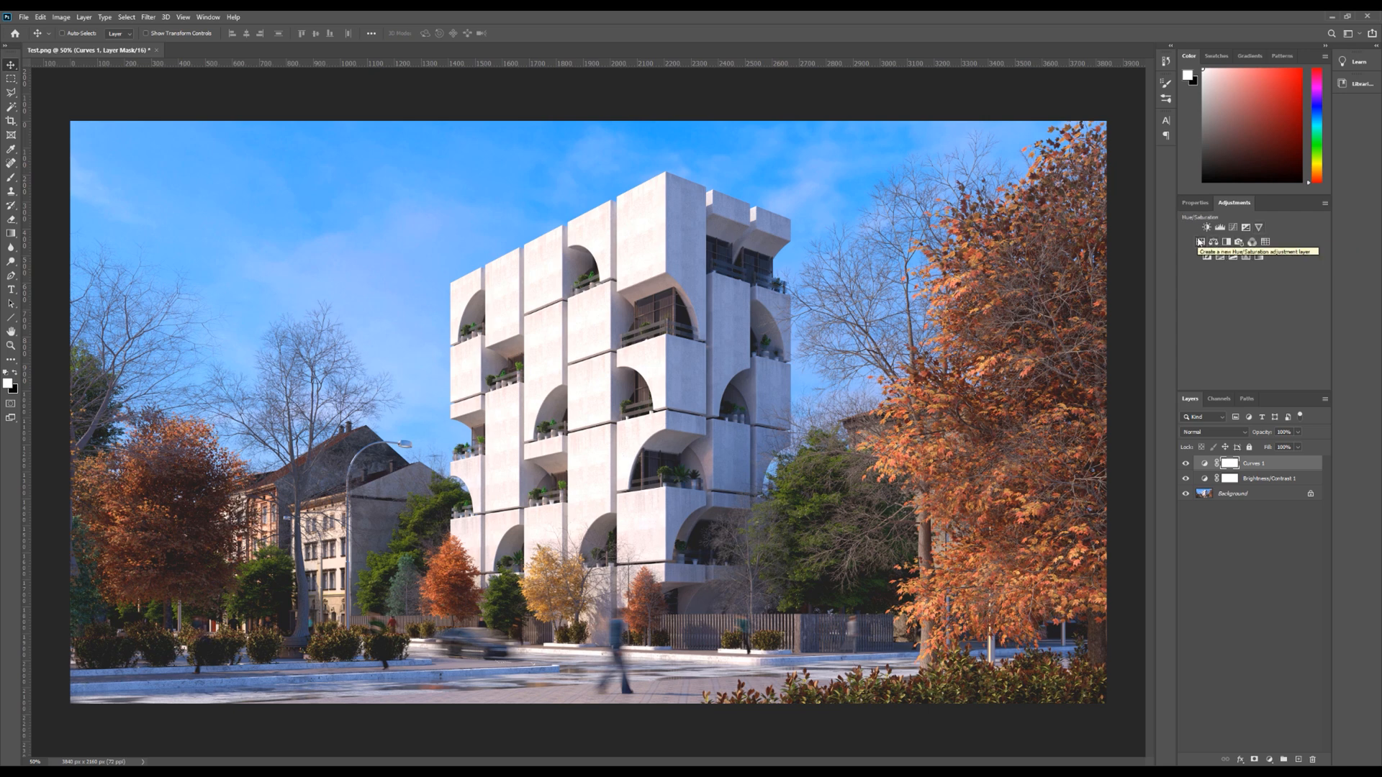
pyautogui.click(1200, 243)
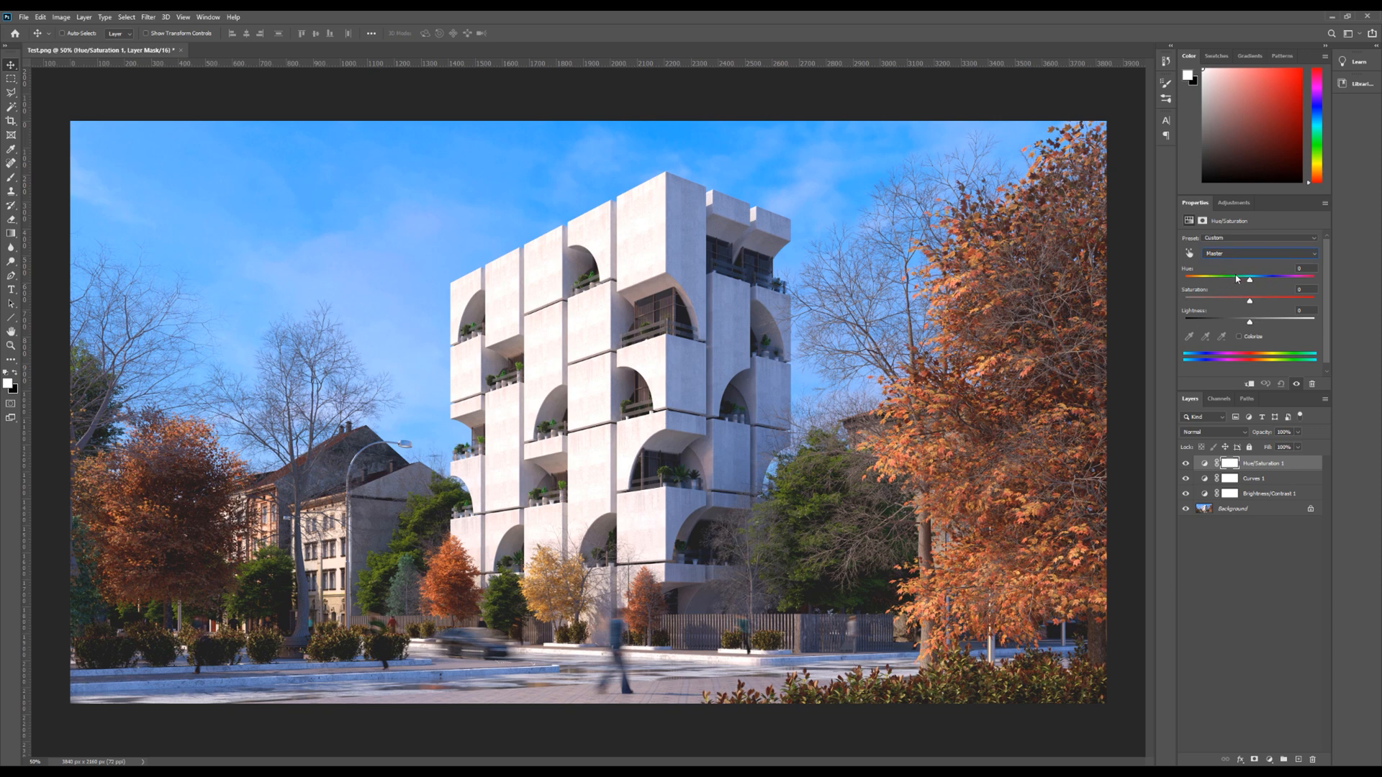
# Try out different saturation and lightness settings on the Hue/Saturation layer's Master range and return both to 0
pyautogui.moveTo(1253, 284); pyautogui.dragTo(1301, 311)
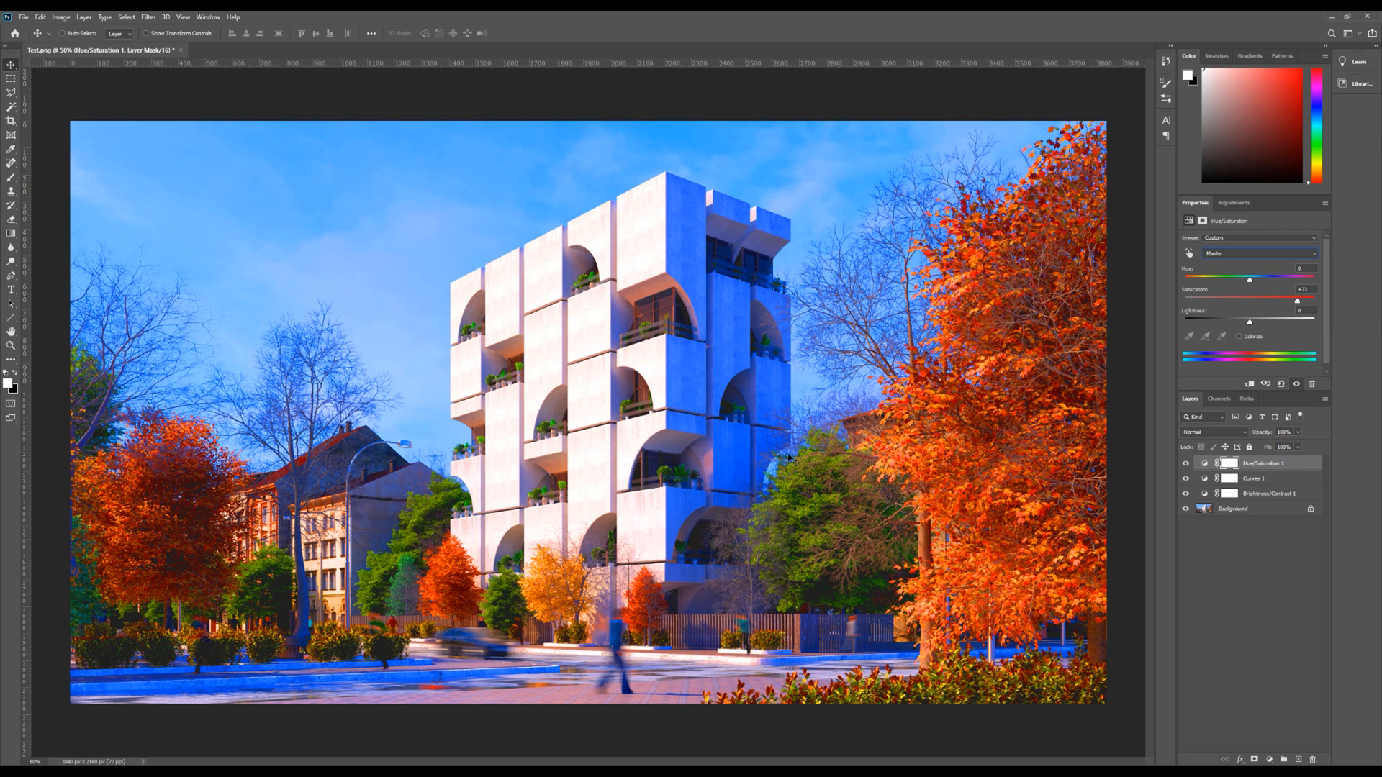
pyautogui.moveTo(1298, 301); pyautogui.dragTo(1185, 303)
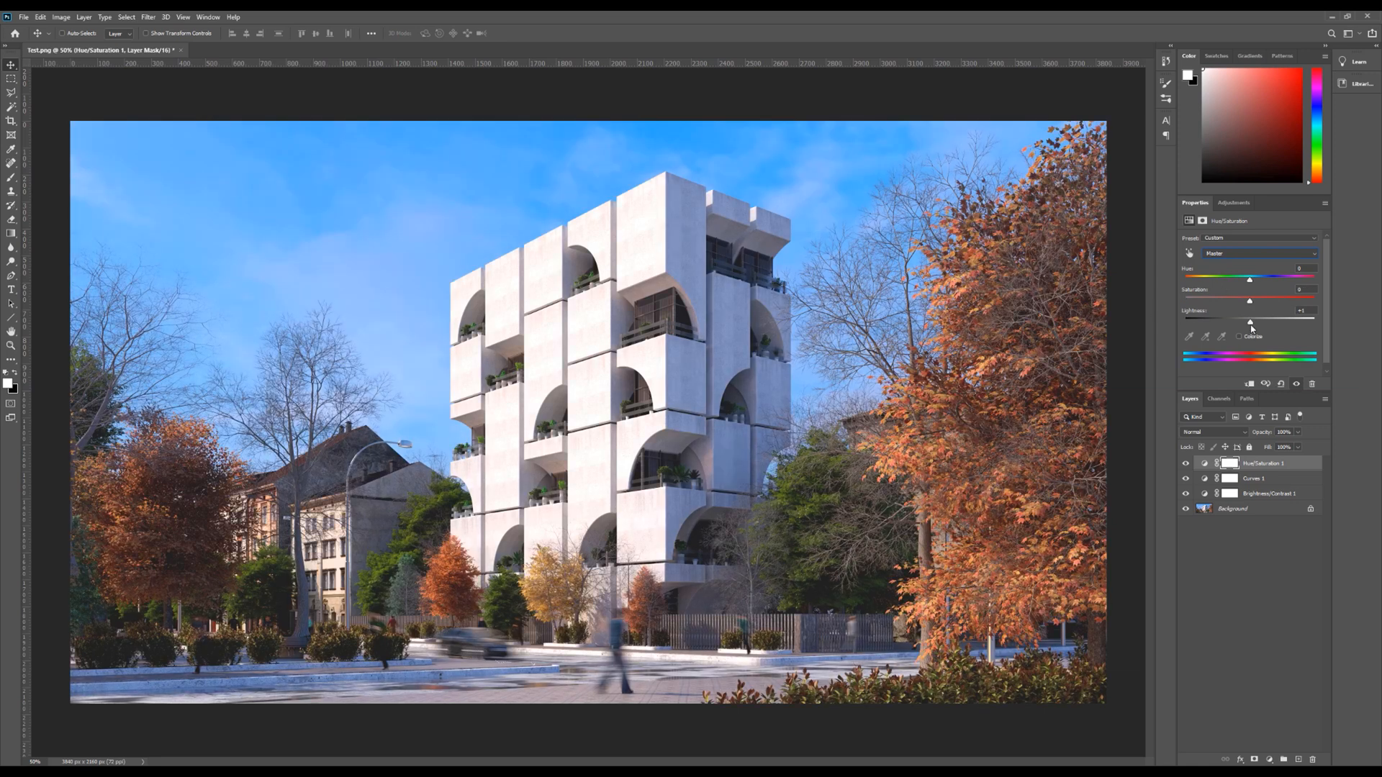
pyautogui.moveTo(1251, 328)
pyautogui.mouseDown()
pyautogui.moveTo(1213, 324)
pyautogui.moveTo(1285, 326)
pyautogui.moveTo(1250, 331)
pyautogui.mouseUp()
pyautogui.click(1233, 253)
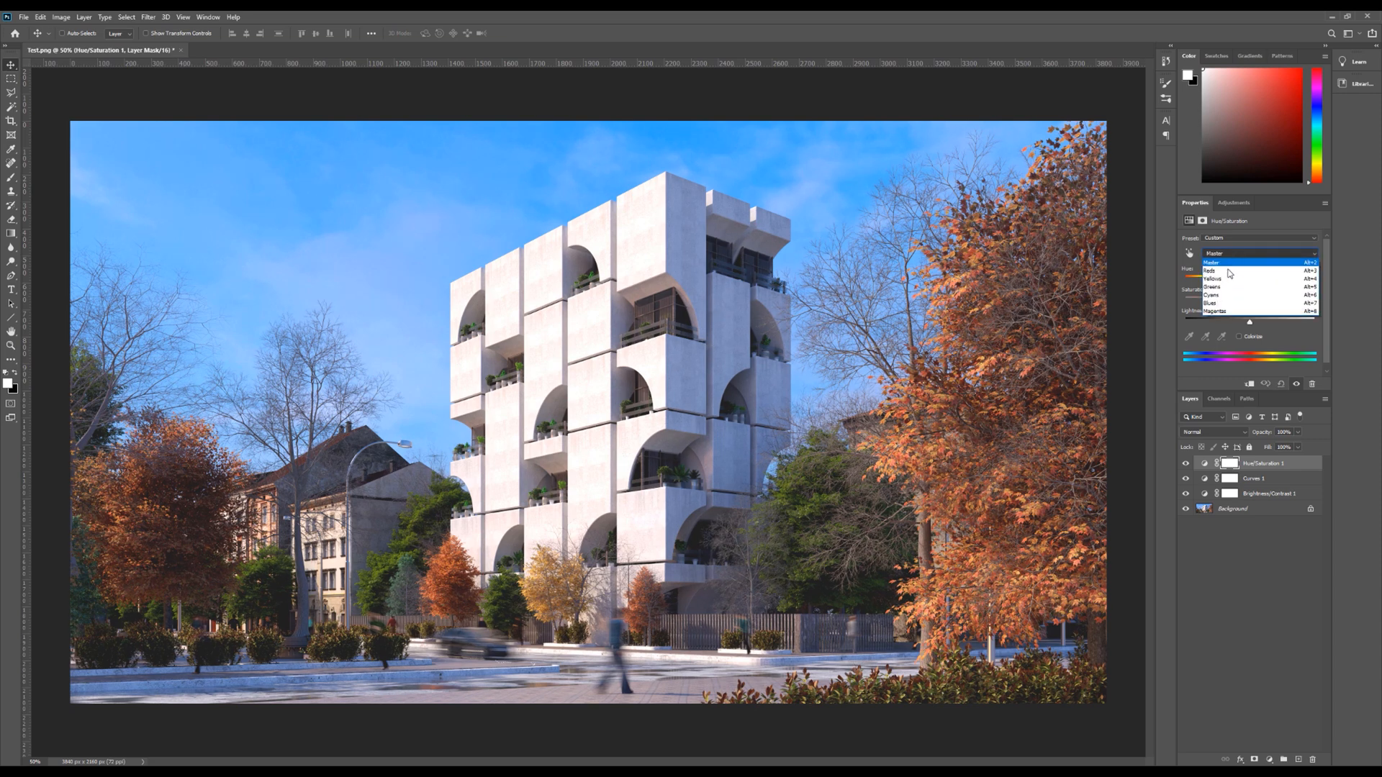
pyautogui.click(1231, 254)
pyautogui.click(1231, 254)
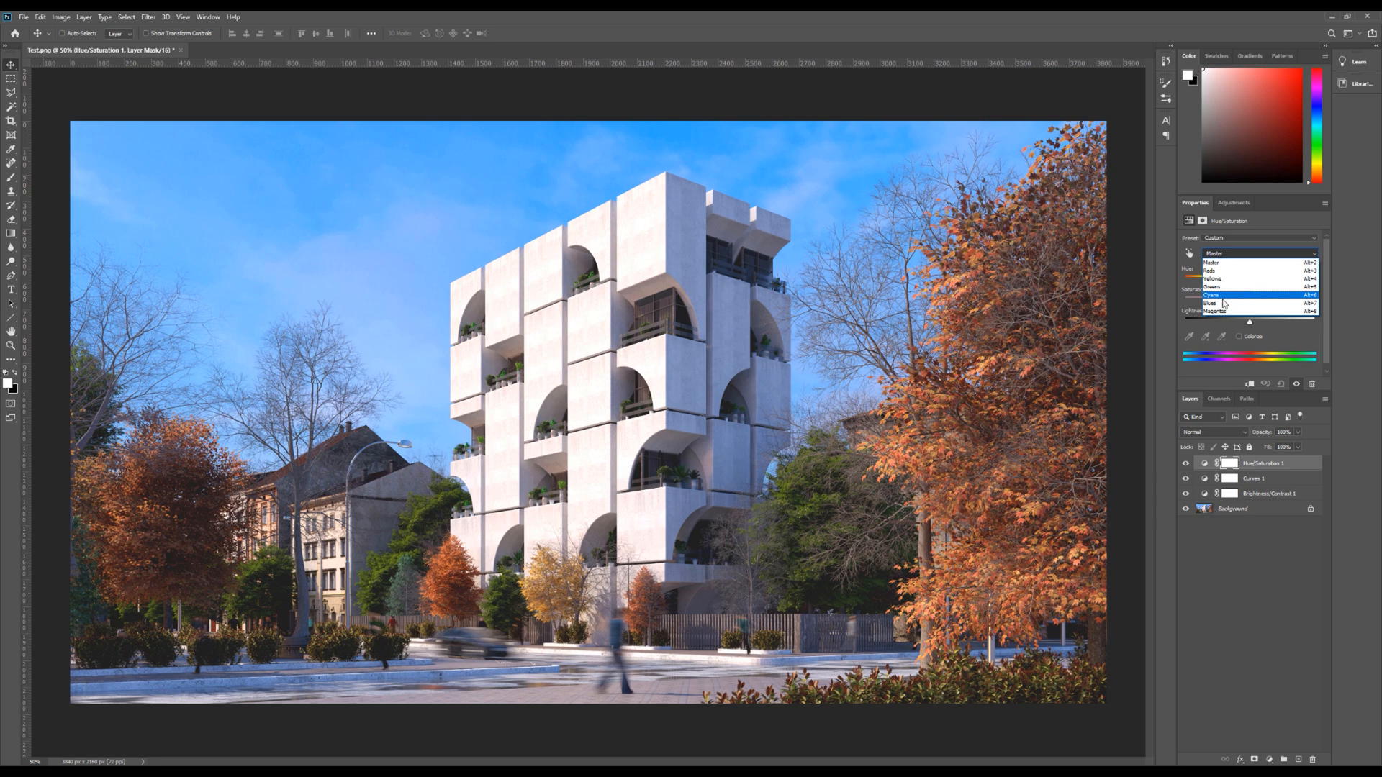
pyautogui.click(1180, 274)
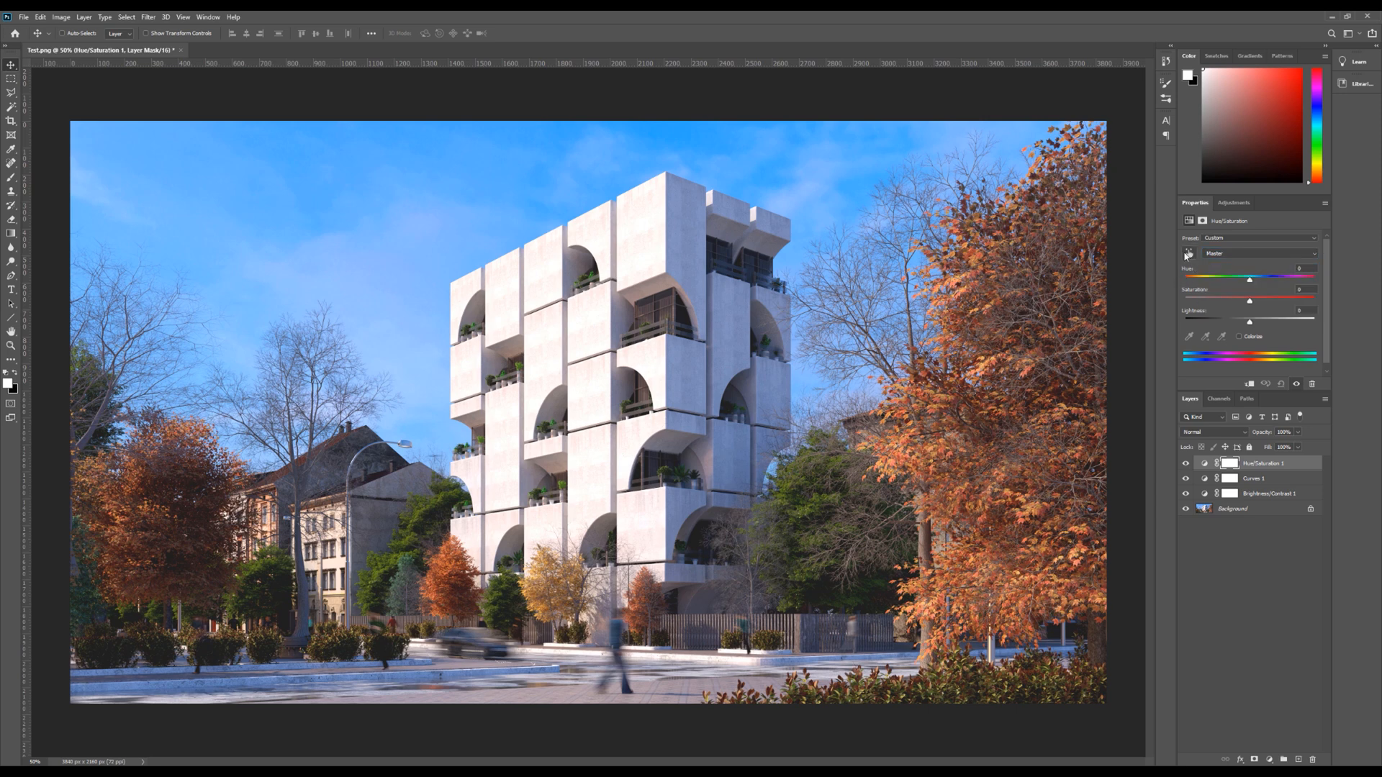
# Sample the sky with the Hue/Saturation on-image targeting tool and shift the Cyans hue to about -14, also adjusting the range's other settings
pyautogui.click(1190, 256)
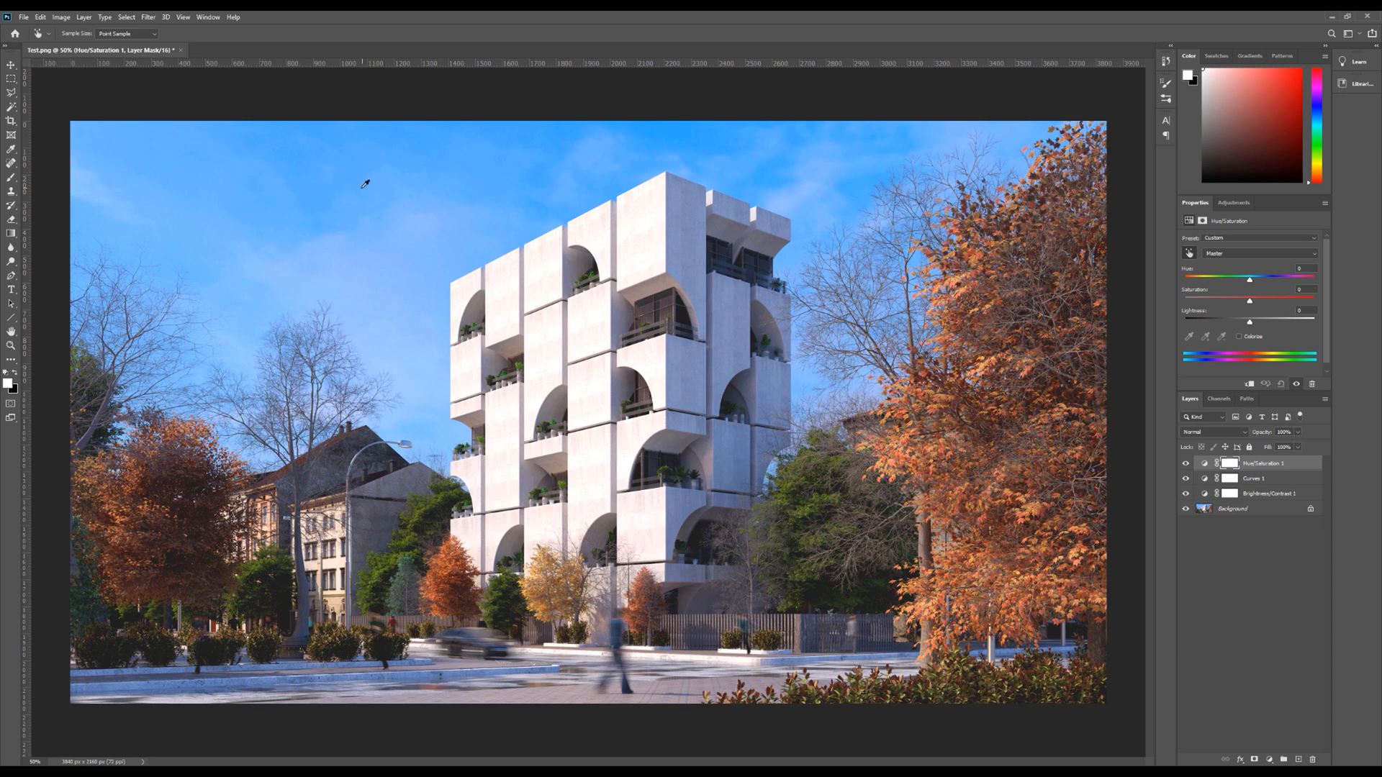
pyautogui.click(363, 189)
pyautogui.moveTo(1251, 284); pyautogui.dragTo(1244, 288)
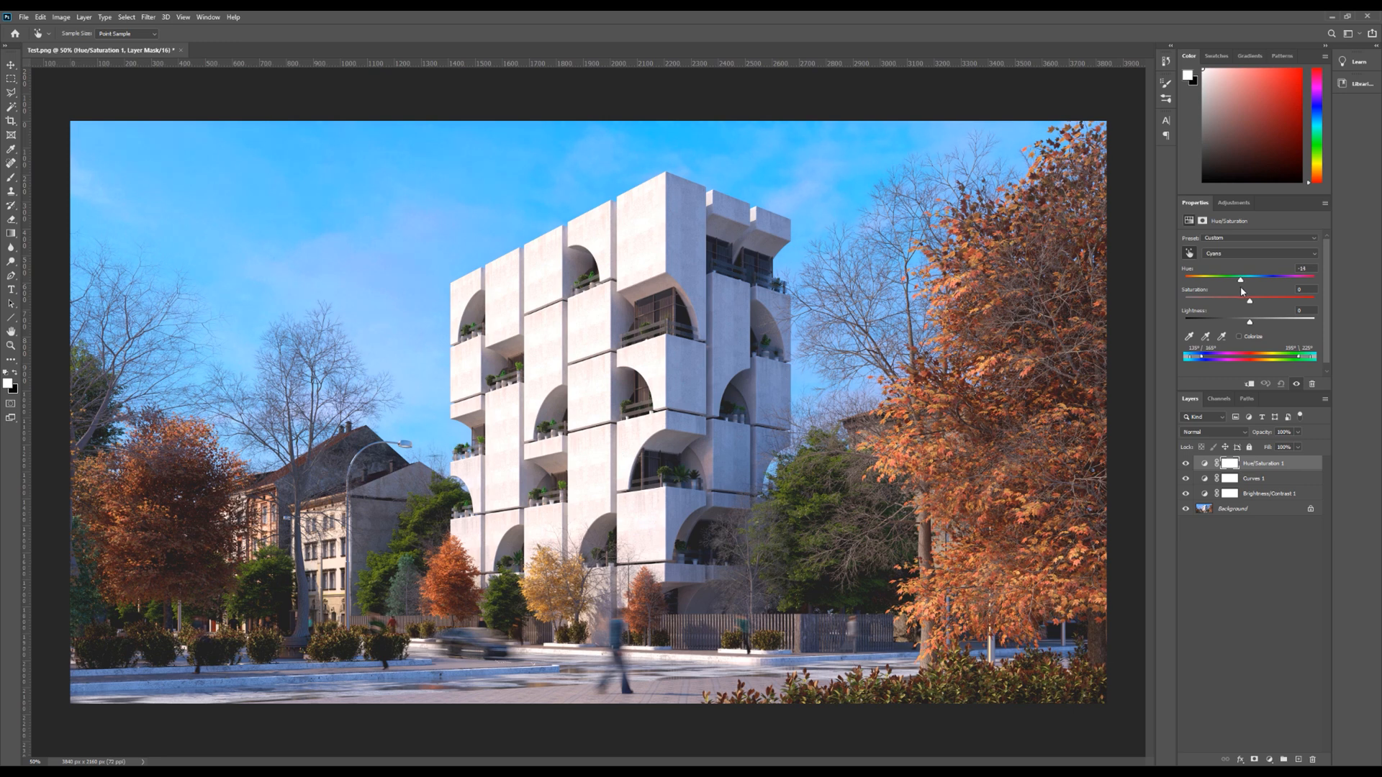
pyautogui.moveTo(1237, 293); pyautogui.dragTo(1292, 316)
# Sample the trees, darken the Reds to about -43 lightness, adjust their saturation, and set the Yellows to about -25 hue, +24 saturation, +19 lightness
pyautogui.click(451, 558)
pyautogui.moveTo(1250, 326)
pyautogui.mouseDown()
pyautogui.moveTo(1222, 324)
pyautogui.moveTo(1240, 284)
pyautogui.moveTo(1276, 285)
pyautogui.moveTo(1230, 306)
pyautogui.moveTo(1279, 309)
pyautogui.moveTo(1260, 311)
pyautogui.mouseUp()
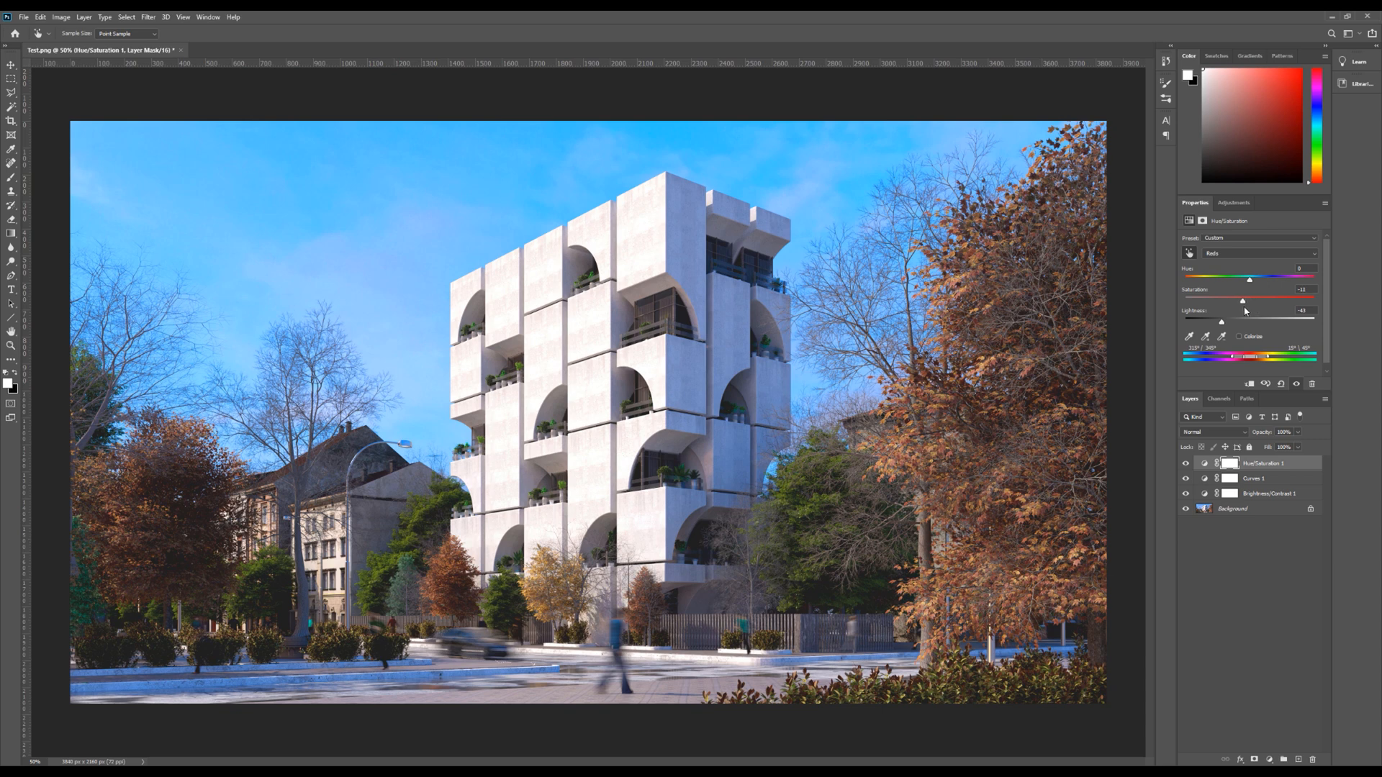
pyautogui.moveTo(1246, 311); pyautogui.dragTo(1255, 311)
pyautogui.click(394, 556)
pyautogui.moveTo(1251, 283); pyautogui.dragTo(1262, 324)
# Compare the image with the Hue/Saturation layer hidden and shown
pyautogui.click(1186, 467)
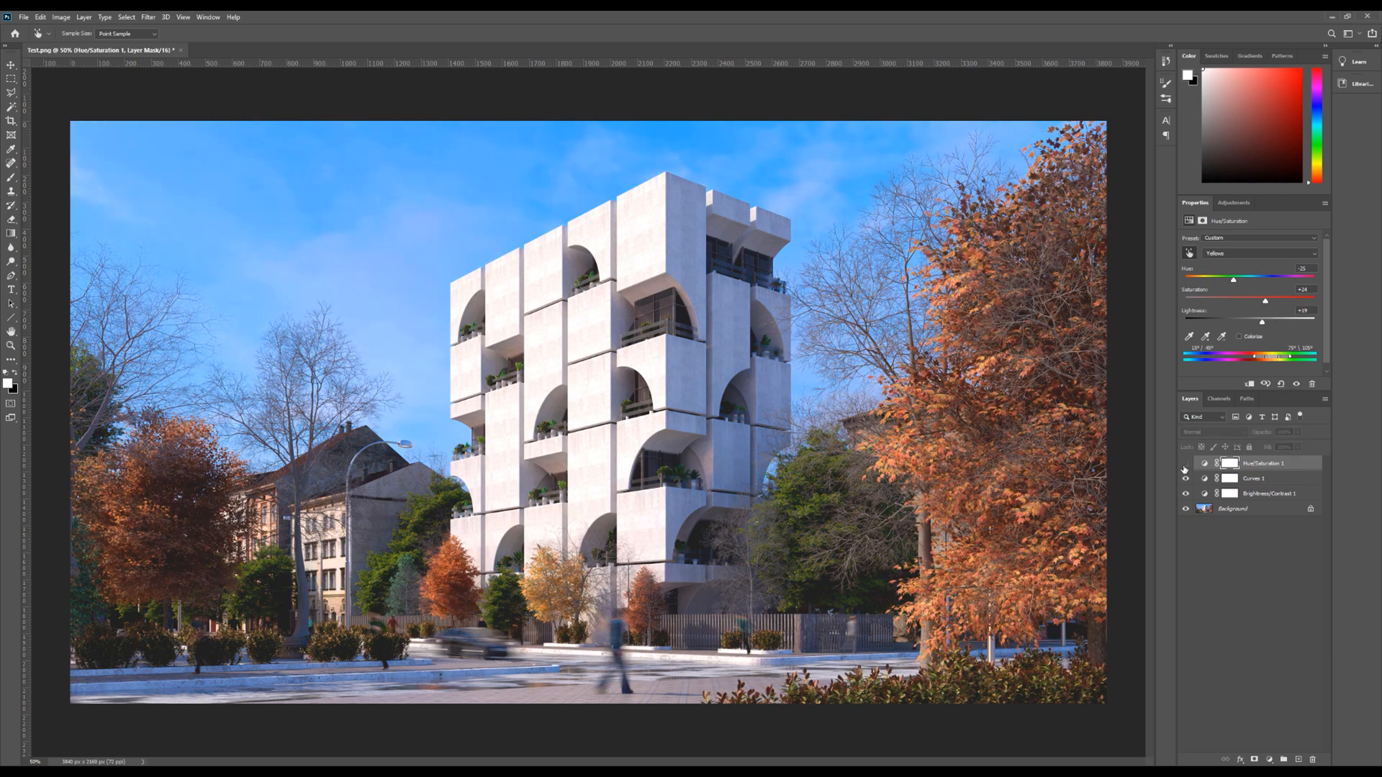
pyautogui.click(1186, 465)
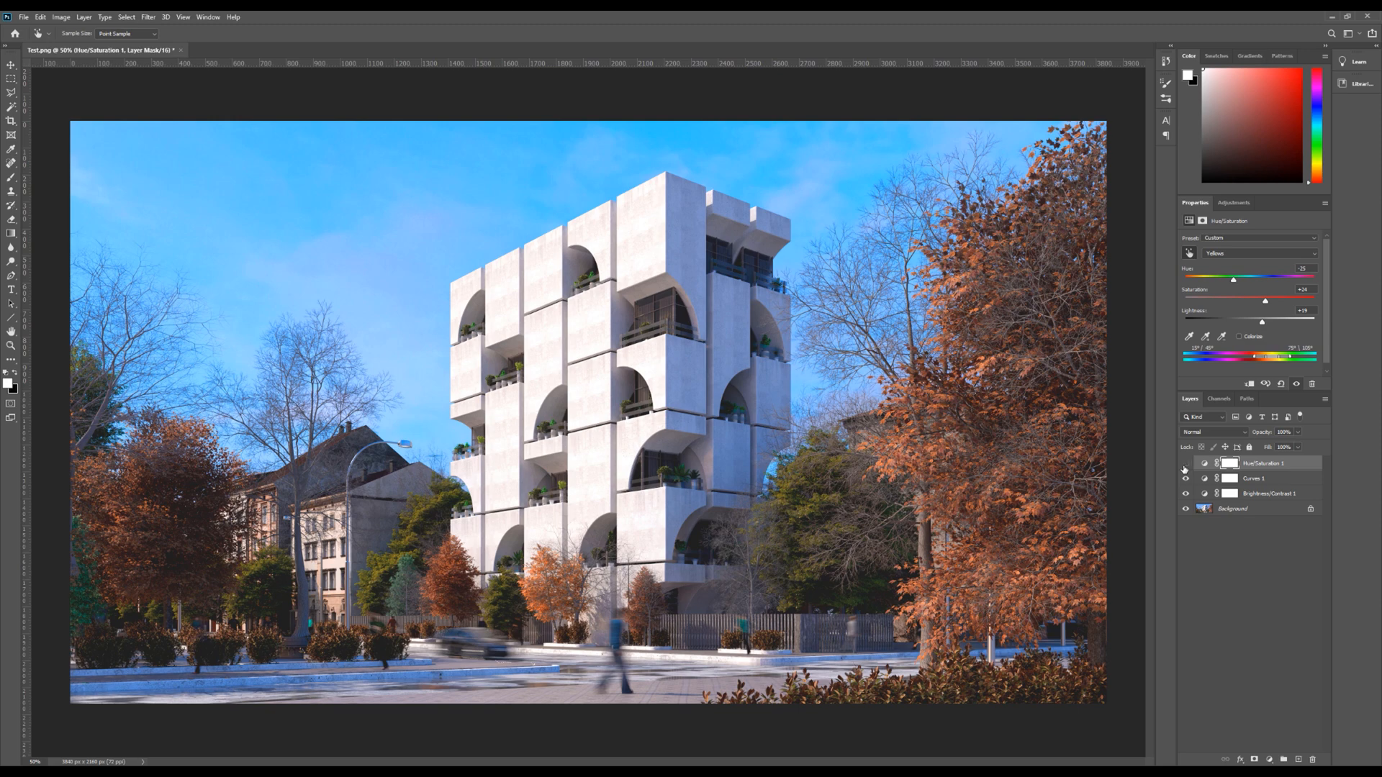
pyautogui.click(1185, 465)
pyautogui.click(1186, 465)
pyautogui.click(1185, 465)
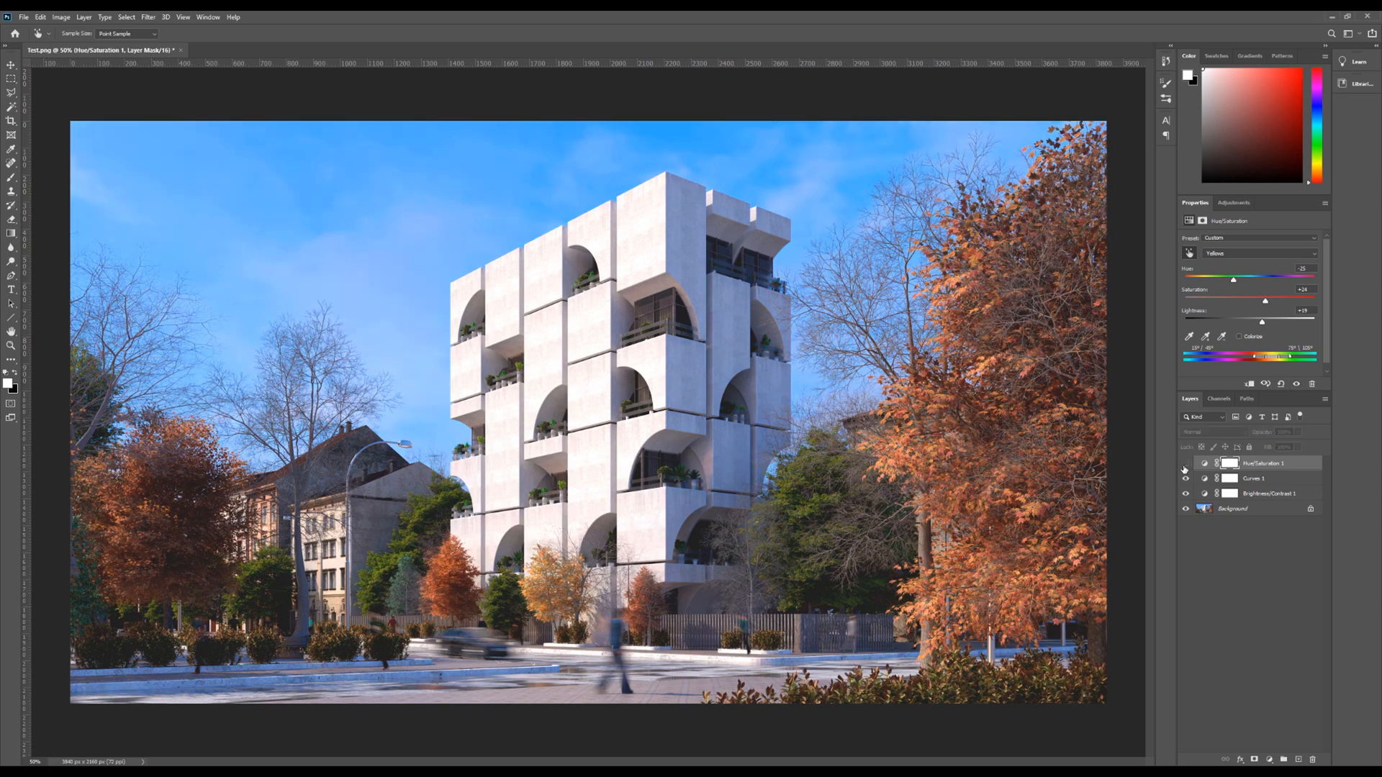
pyautogui.click(1186, 465)
# Sample a balcony plant and set the Greens range to hue about -33, saturation about -11 and lightness about -16
pyautogui.press('z')
pyautogui.moveTo(546, 488); pyautogui.dragTo(546, 488)
pyautogui.click(1189, 253)
pyautogui.click(532, 463)
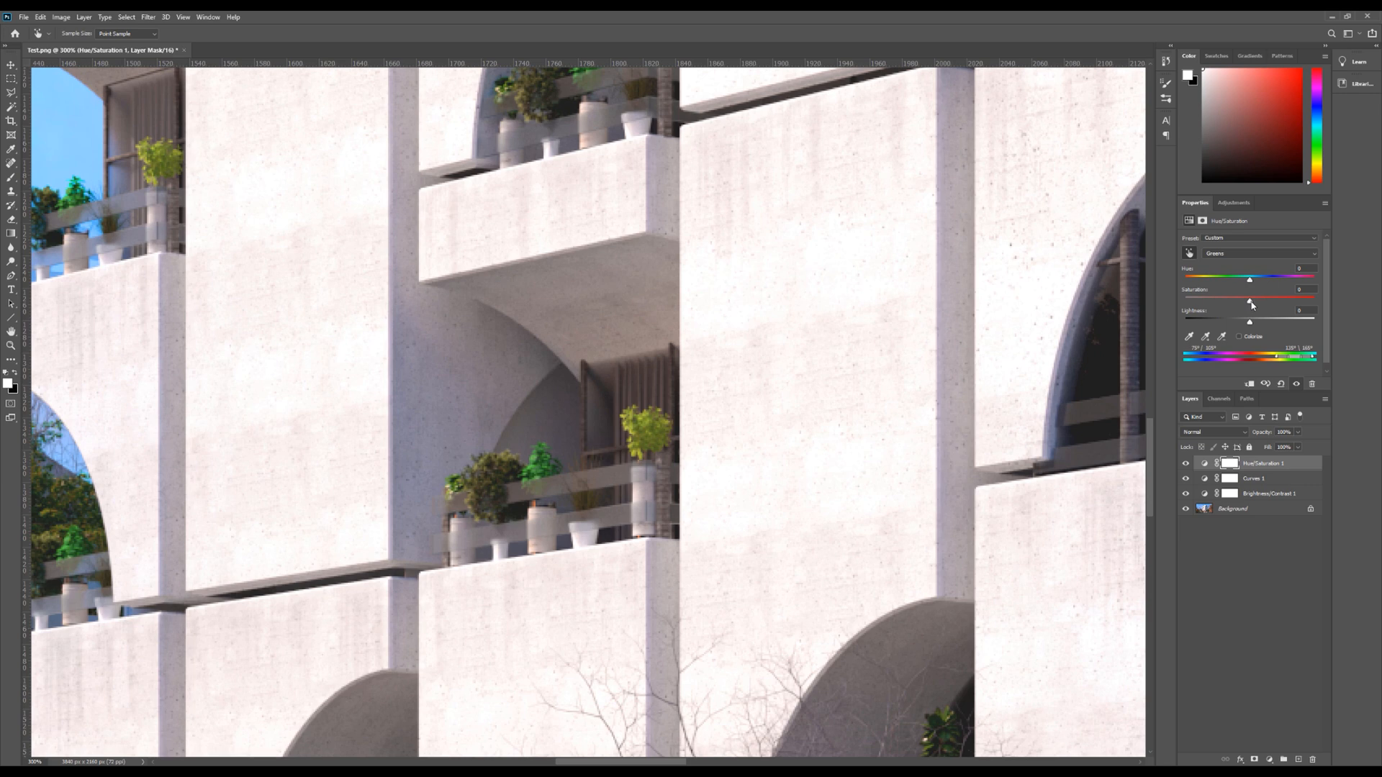
pyautogui.moveTo(1250, 280); pyautogui.dragTo(1240, 326)
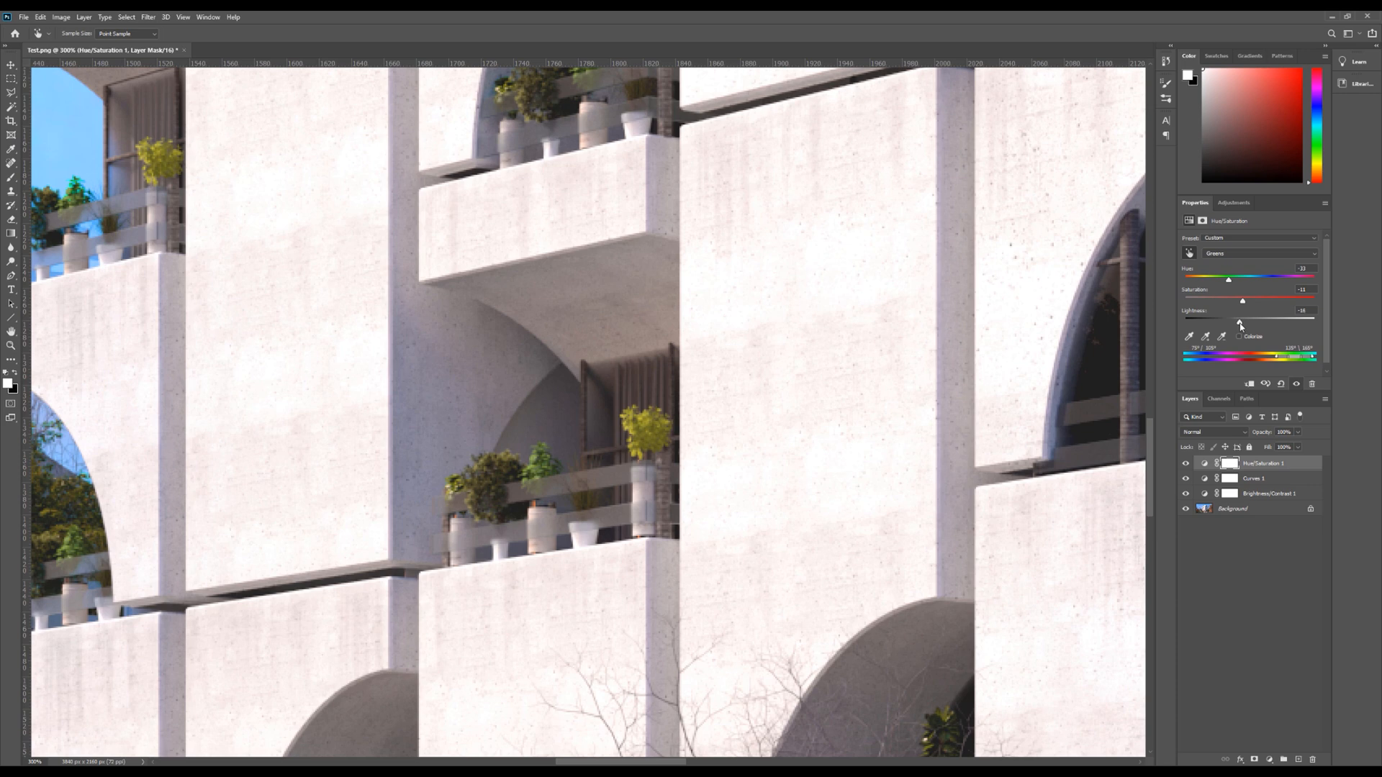
pyautogui.press('z')
pyautogui.click(583, 432)
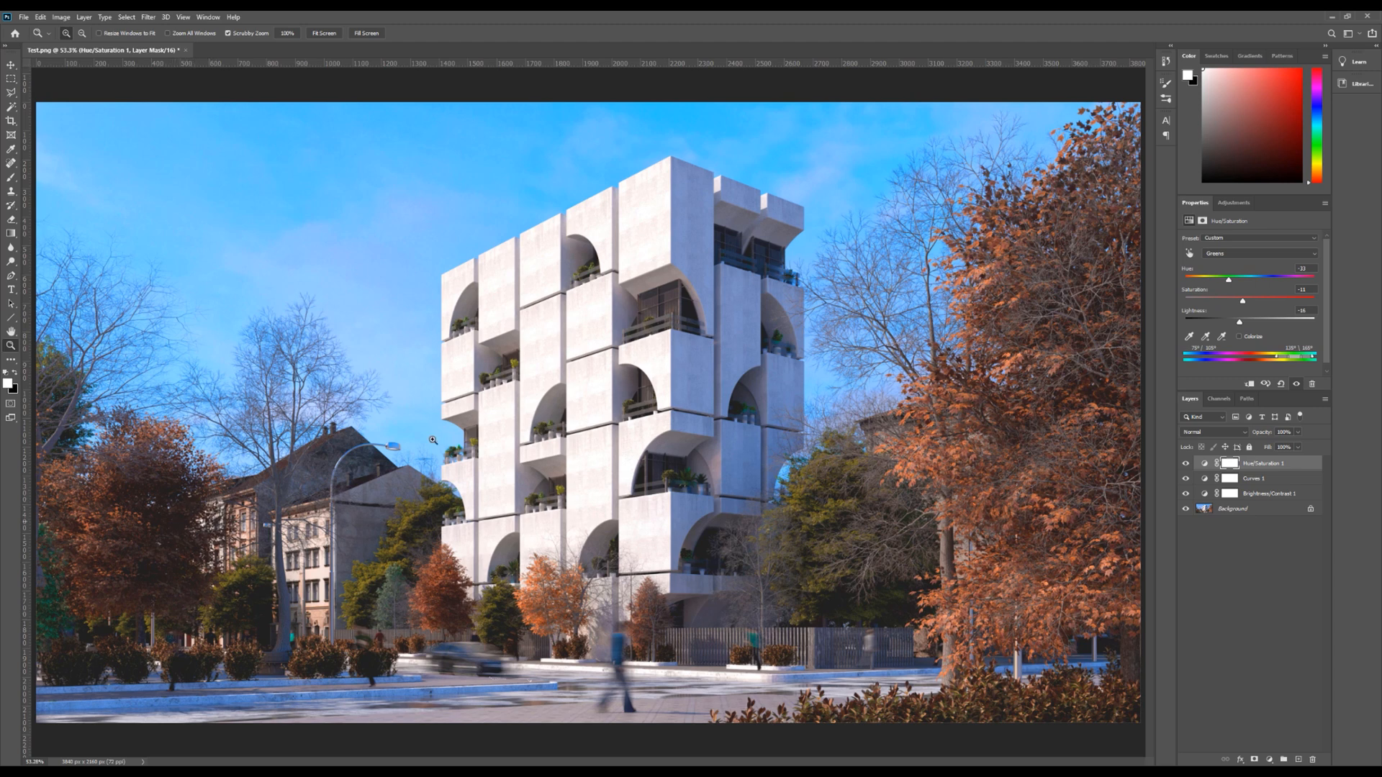
# Add a Color Balance adjustment layer and shift its Shadows slightly toward cyan and about +7 toward blue
pyautogui.click(1225, 204)
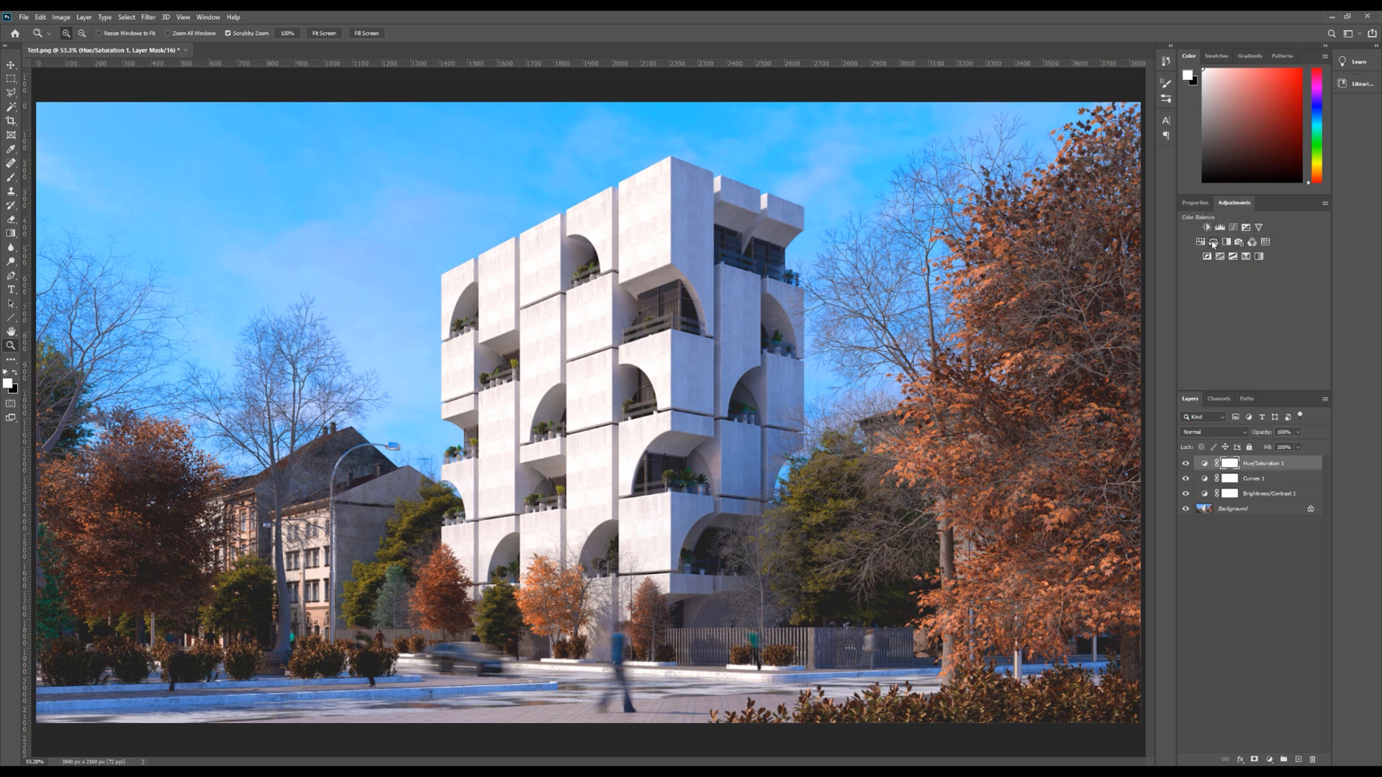
pyautogui.click(1214, 243)
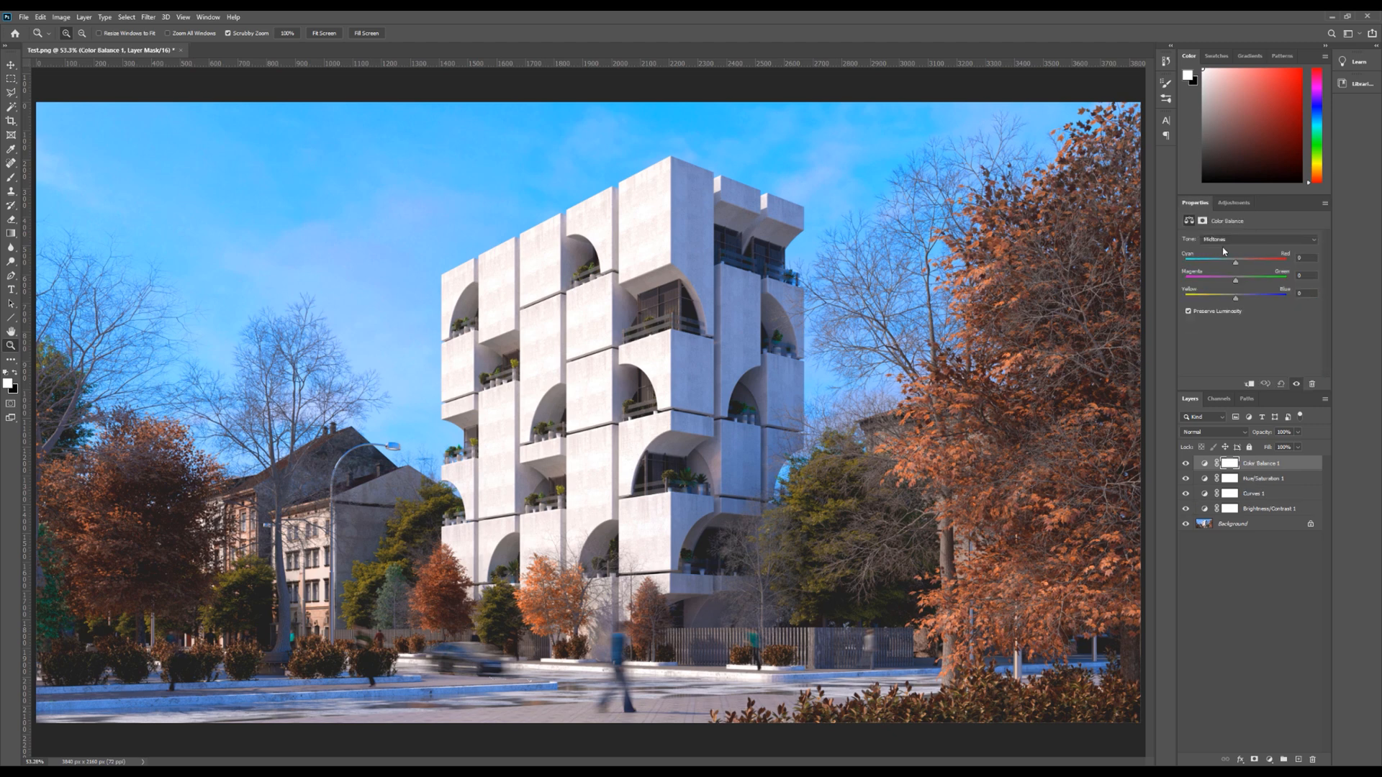
pyautogui.click(1243, 241)
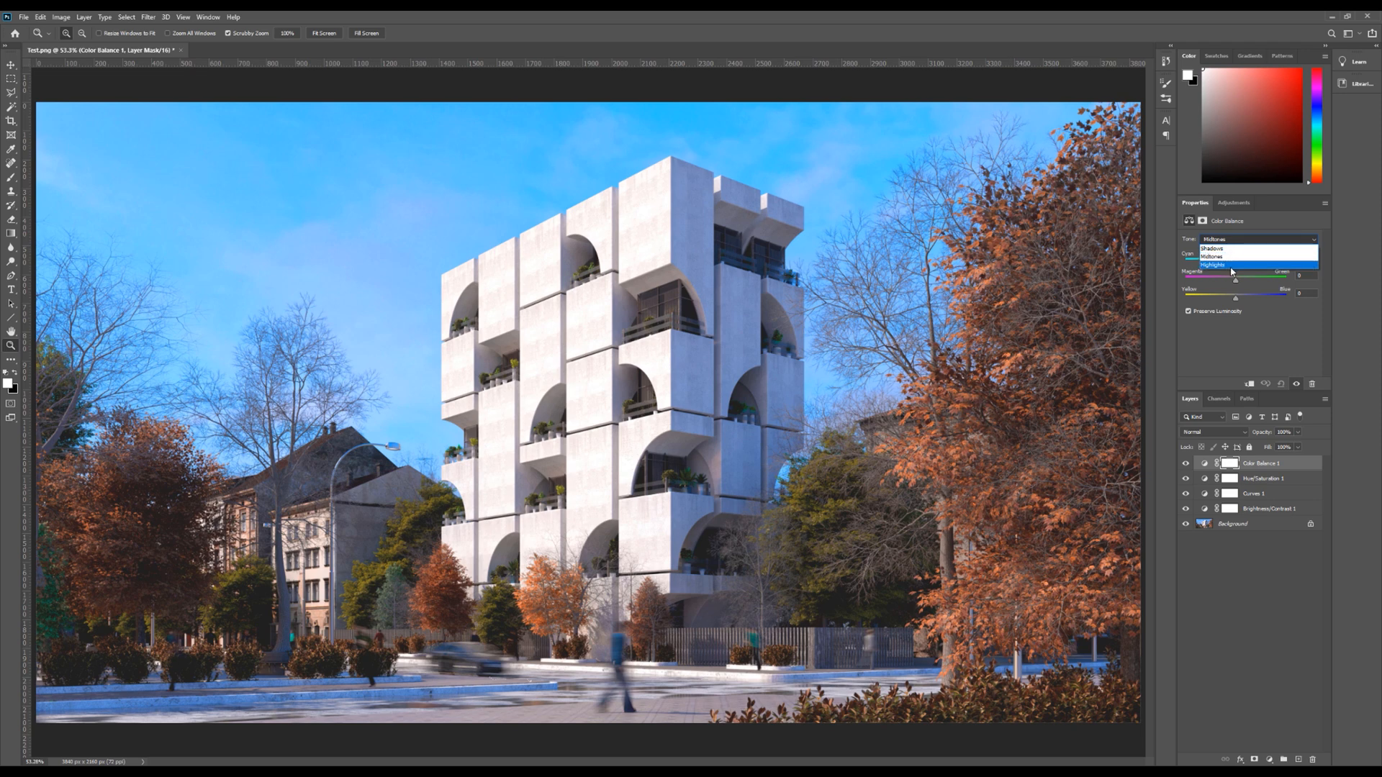
pyautogui.click(1228, 249)
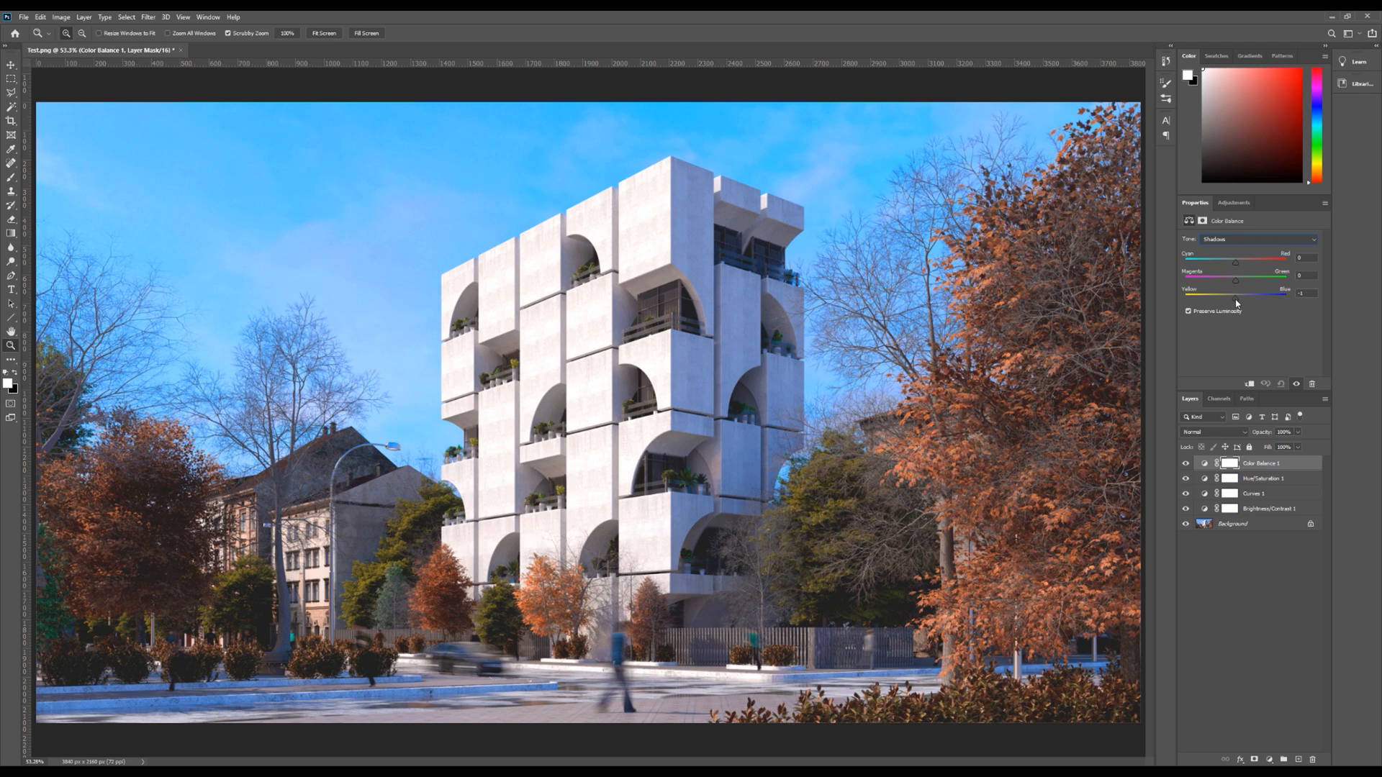
pyautogui.moveTo(1236, 299); pyautogui.dragTo(1229, 261)
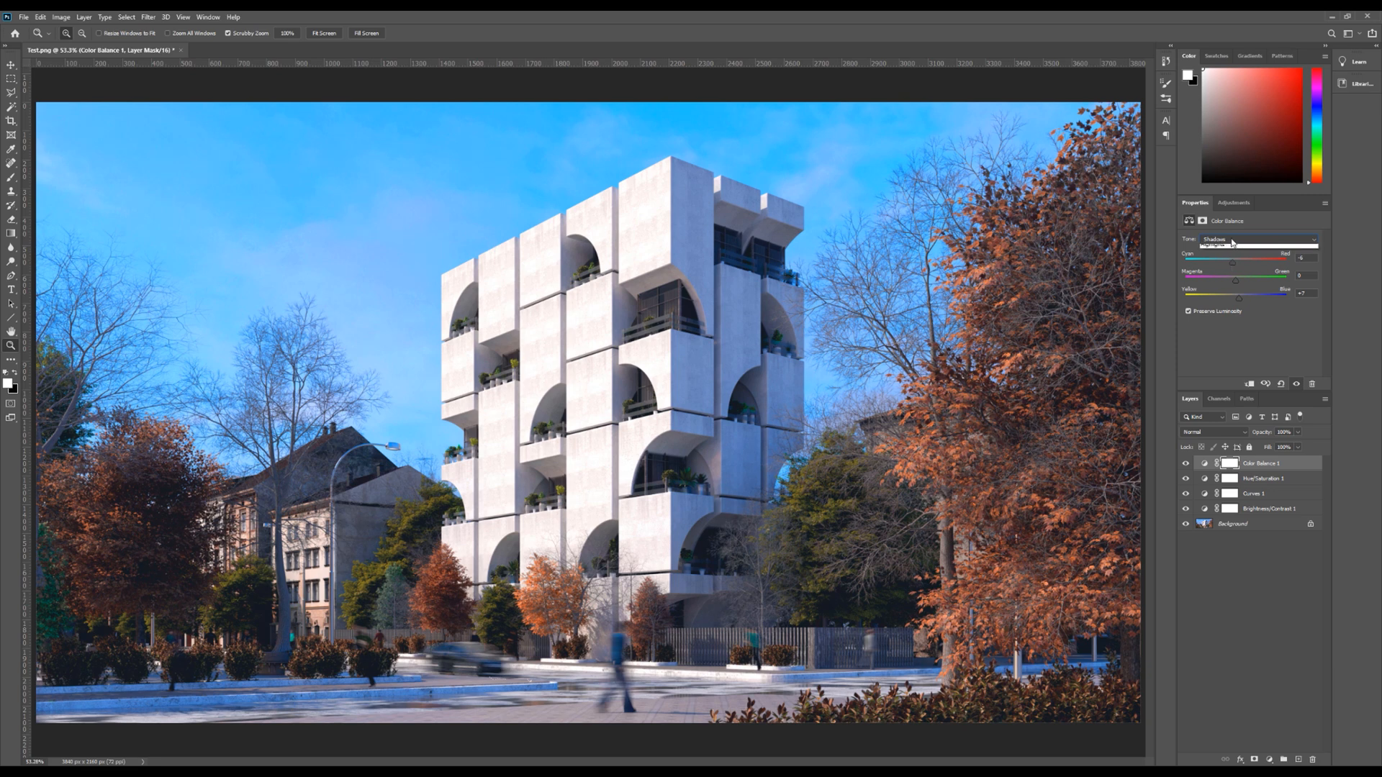
# Set the Color Balance Midtones to about +11 on Cyan-Red and about -18 on Yellow-Blue
pyautogui.click(1232, 240)
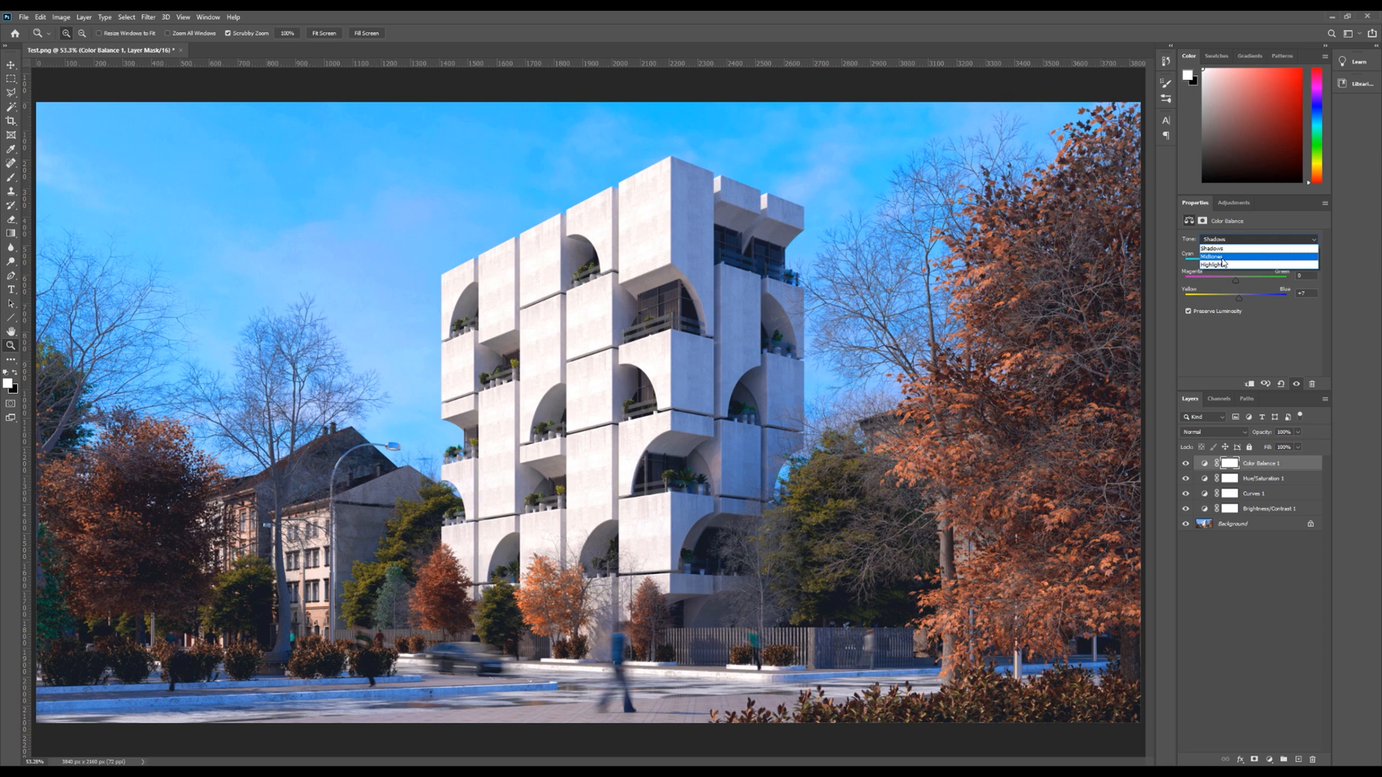
pyautogui.click(1222, 257)
pyautogui.moveTo(1237, 267); pyautogui.dragTo(1229, 302)
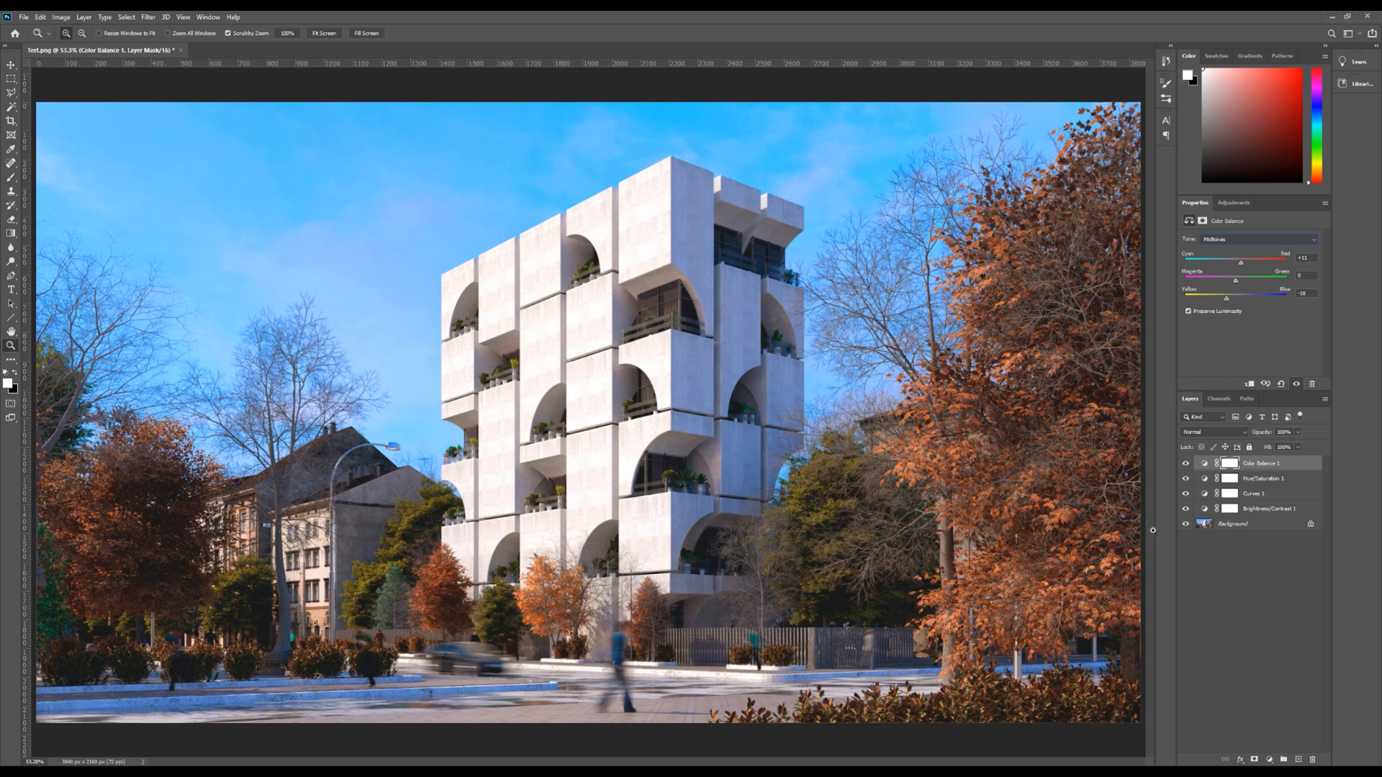
# Compare the image with the Color Balance layer hidden and shown
pyautogui.click(1186, 464)
pyautogui.click(1186, 464)
pyautogui.click(1186, 464)
pyautogui.click(1186, 465)
# Add a Selective Color adjustment layer and set its Neutrals to about -12% cyan, -2% magenta, +9% yellow and -4% black
pyautogui.click(1233, 203)
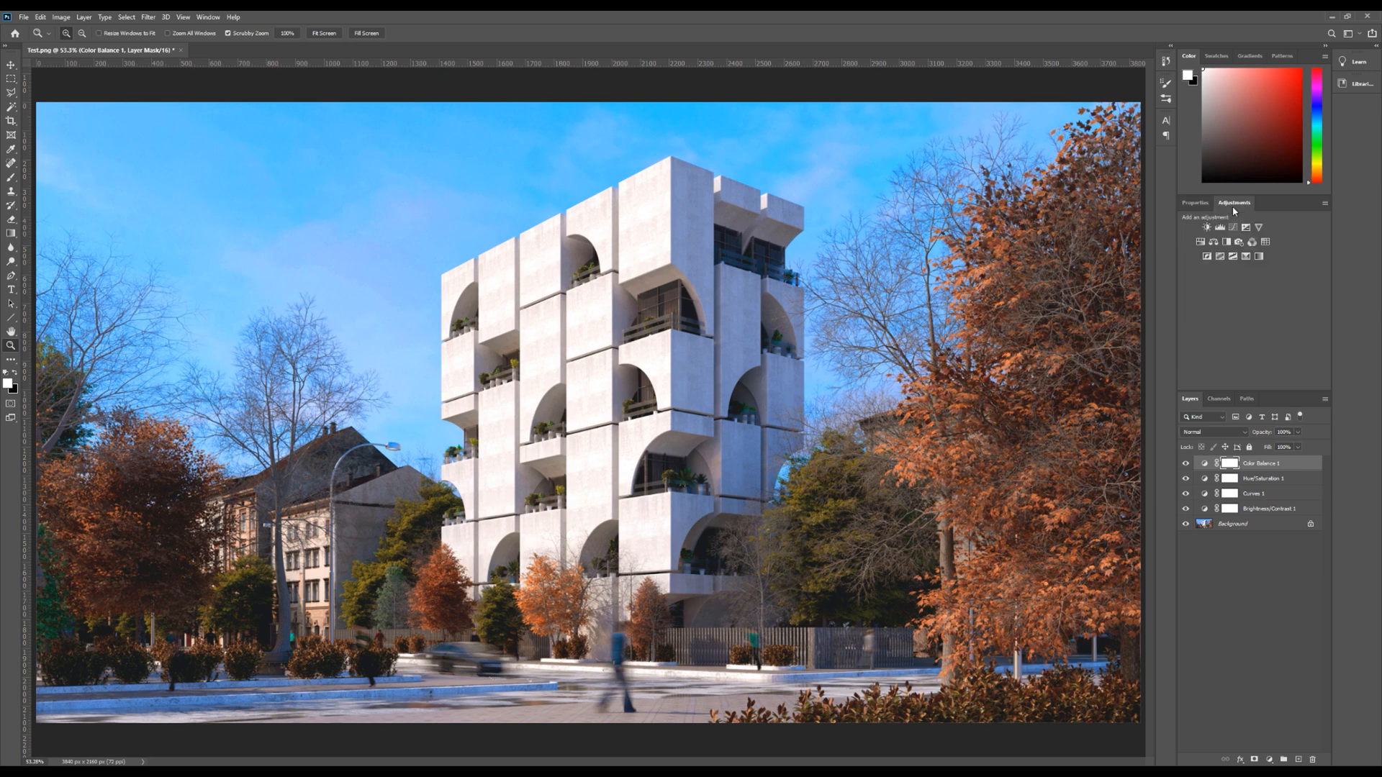
pyautogui.click(1245, 256)
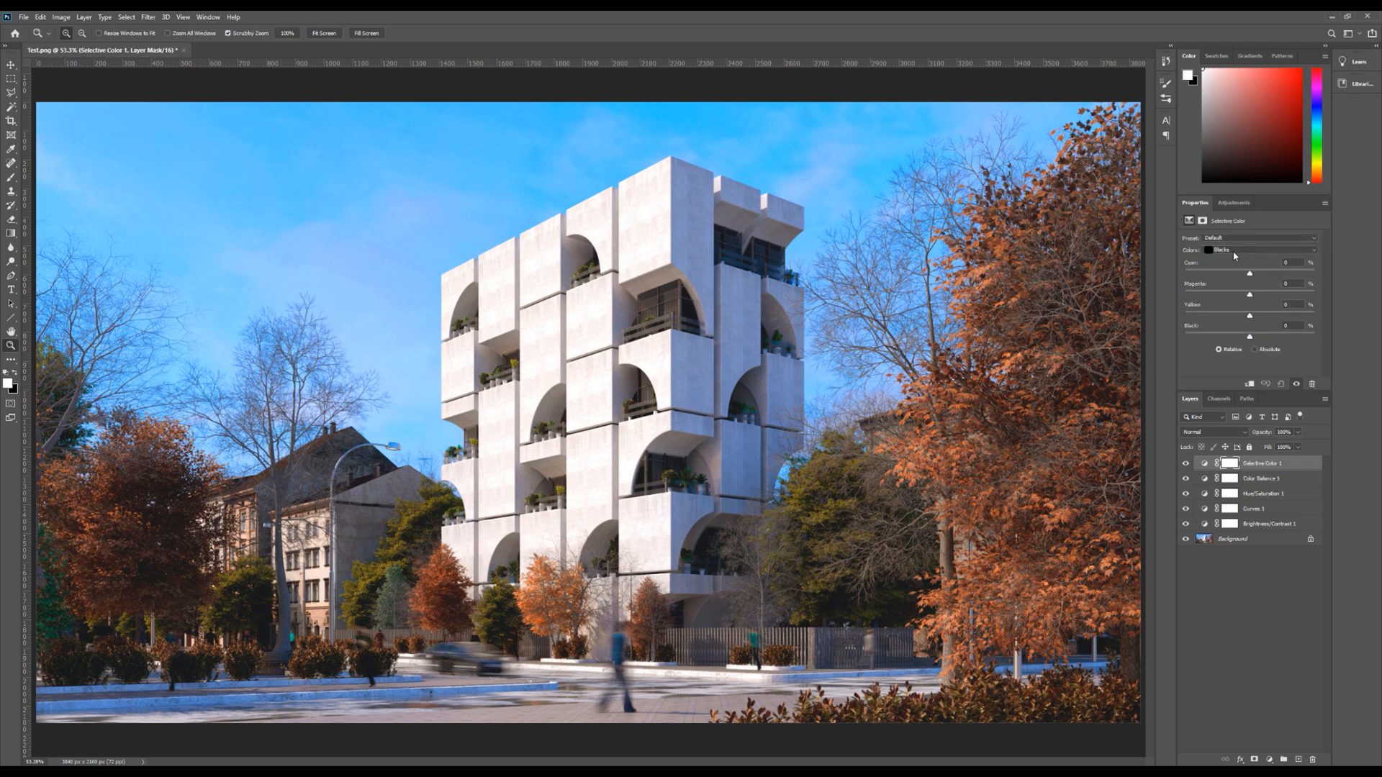
pyautogui.click(1237, 252)
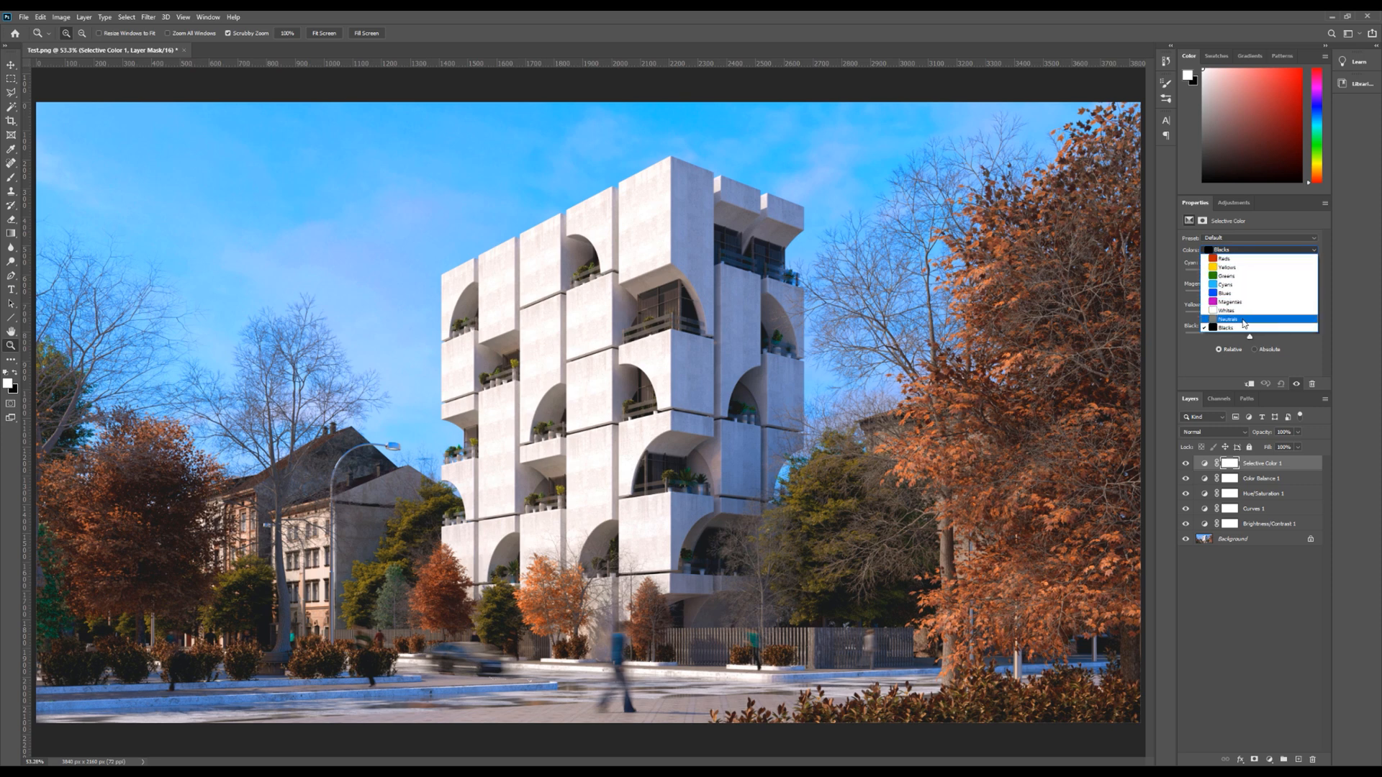
pyautogui.click(1242, 310)
pyautogui.click(1252, 254)
pyautogui.click(1252, 318)
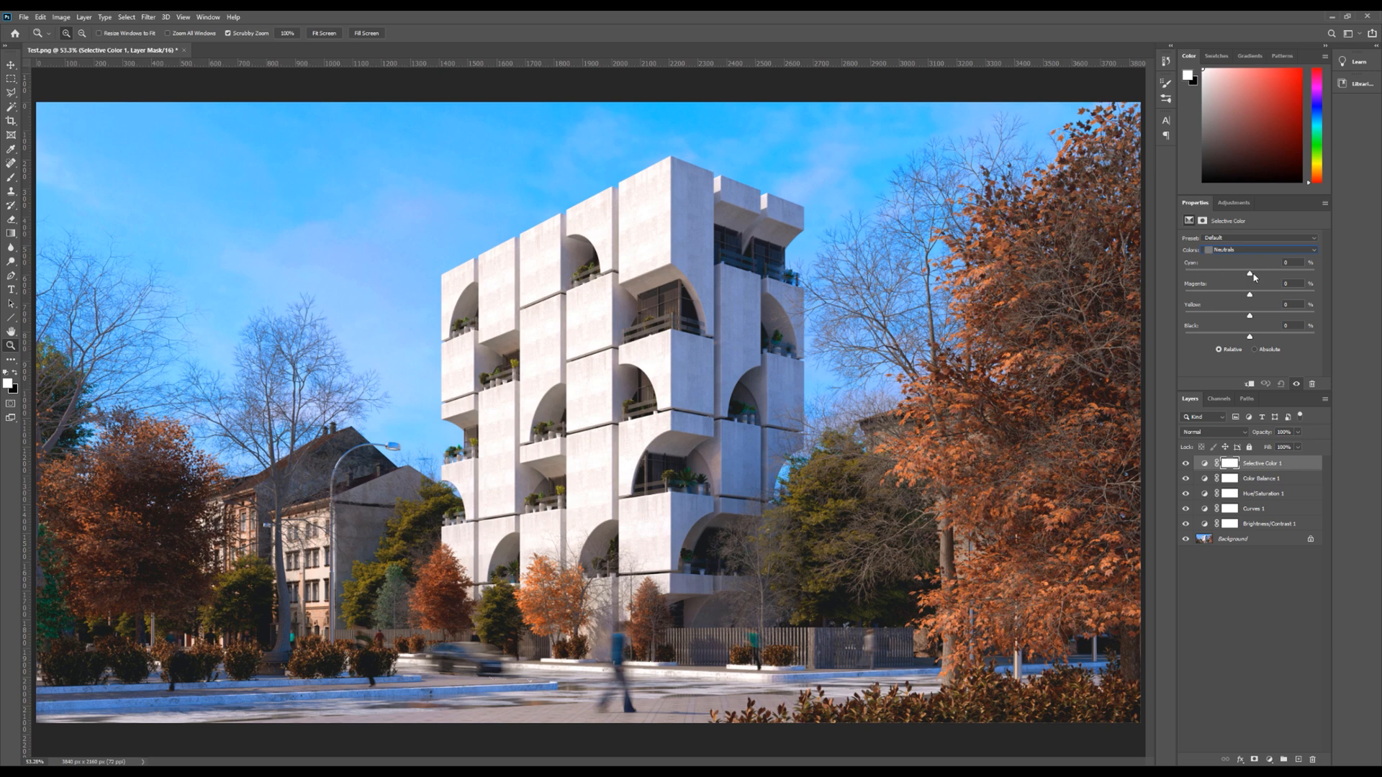
pyautogui.moveTo(1255, 280); pyautogui.dragTo(1258, 322)
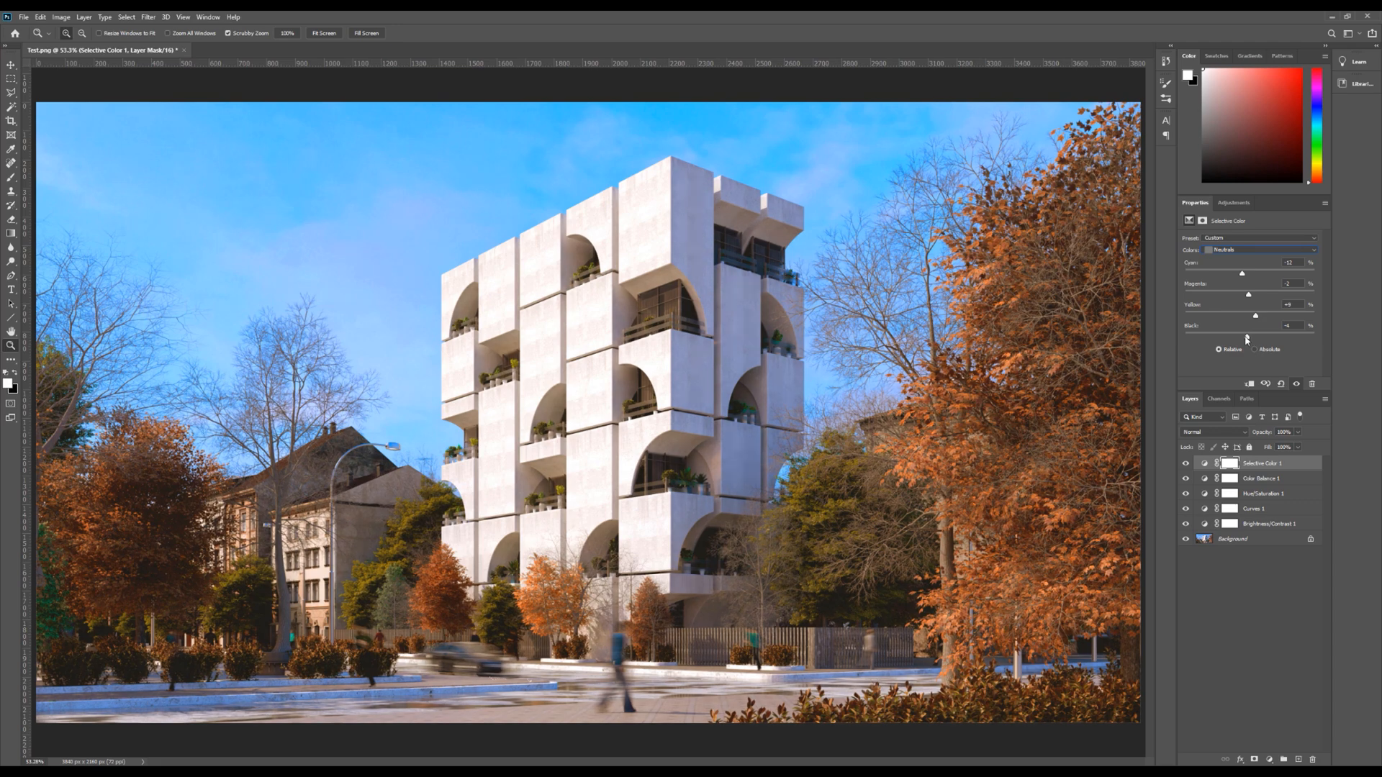
# Set the Cyans in the Selective Color layer to about +33% cyan and +43% black
pyautogui.click(1254, 249)
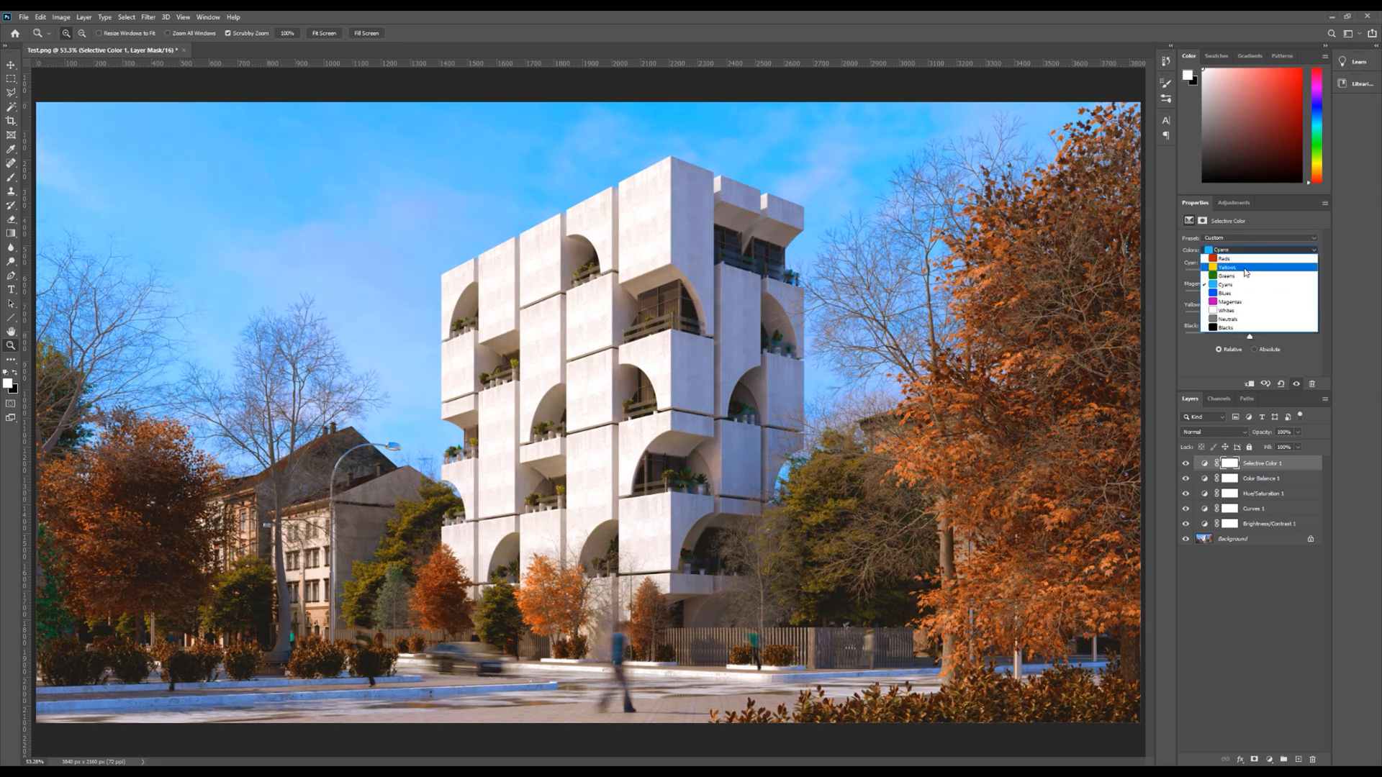
pyautogui.click(1233, 287)
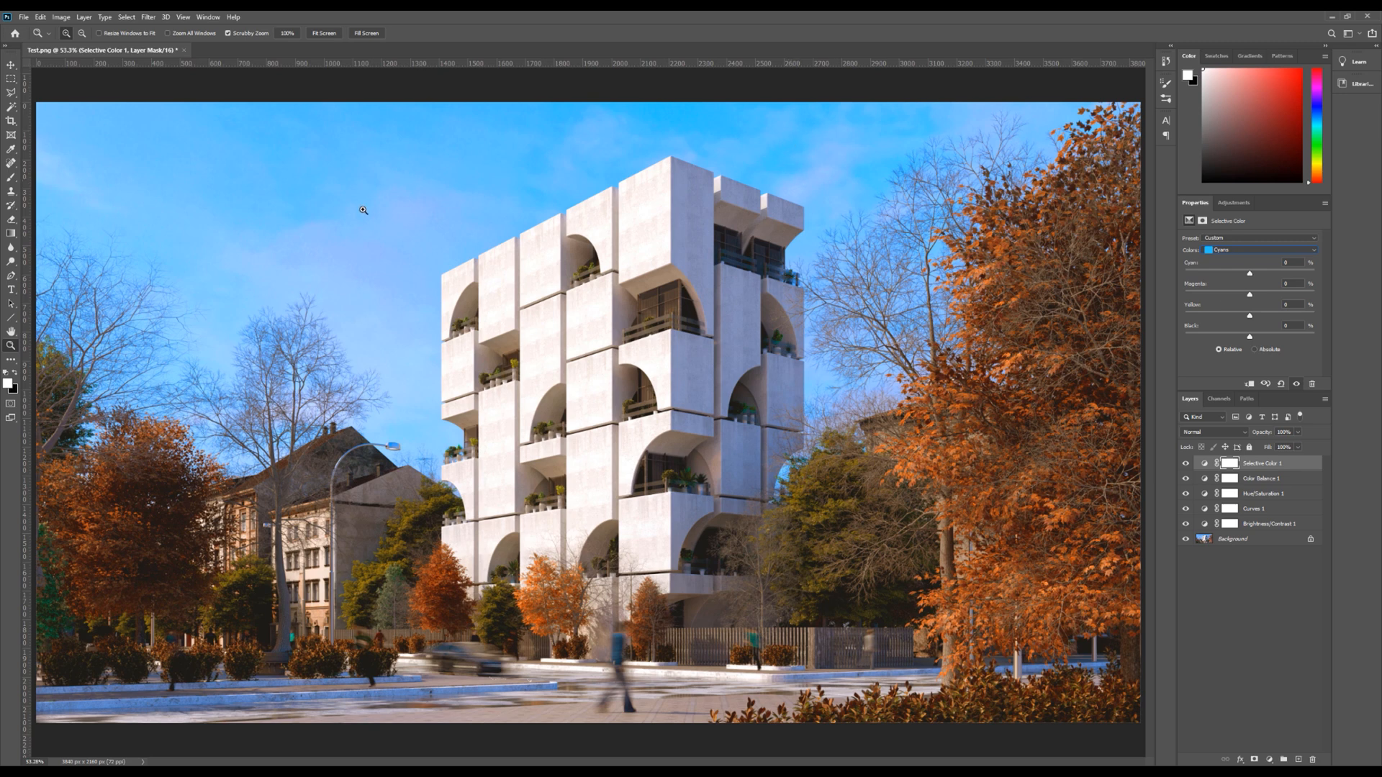
pyautogui.moveTo(1250, 275); pyautogui.dragTo(1272, 278)
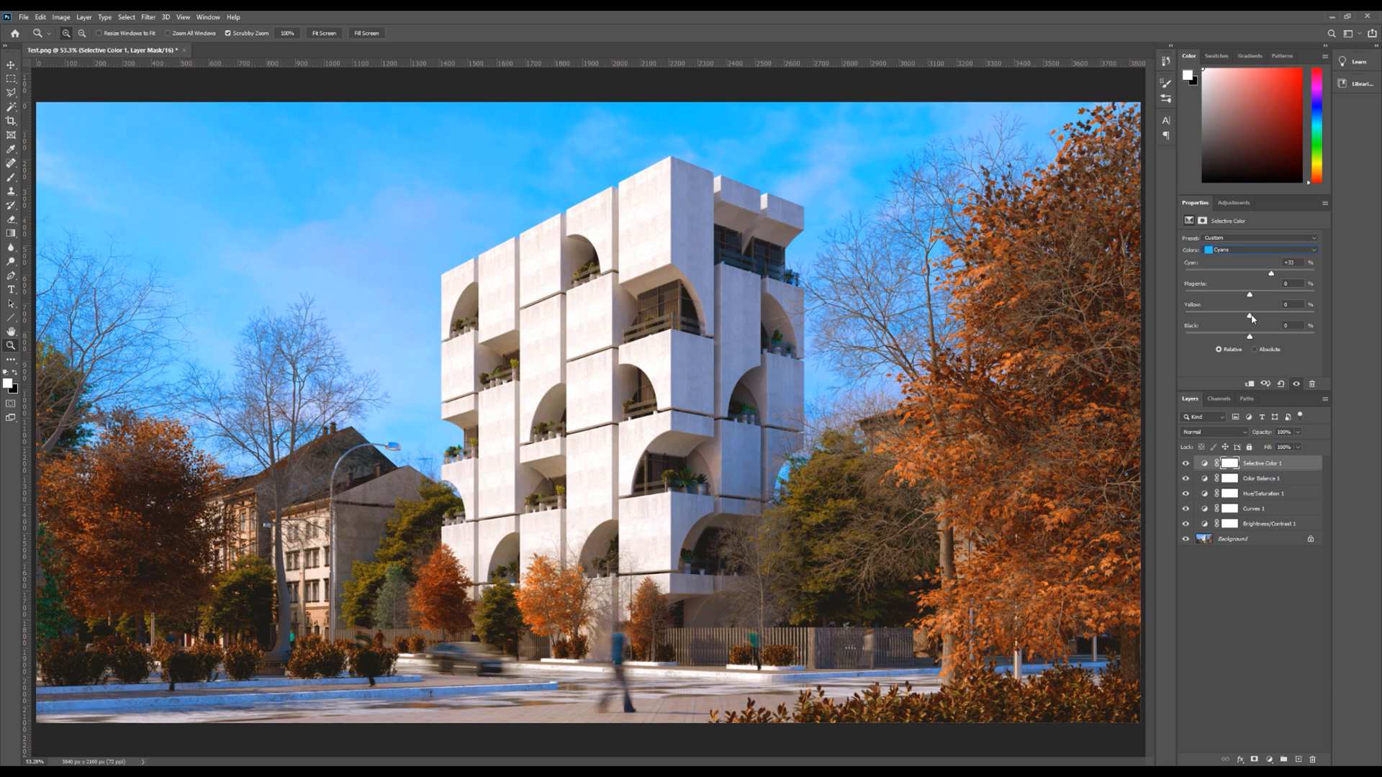
pyautogui.moveTo(1239, 339); pyautogui.dragTo(1275, 337)
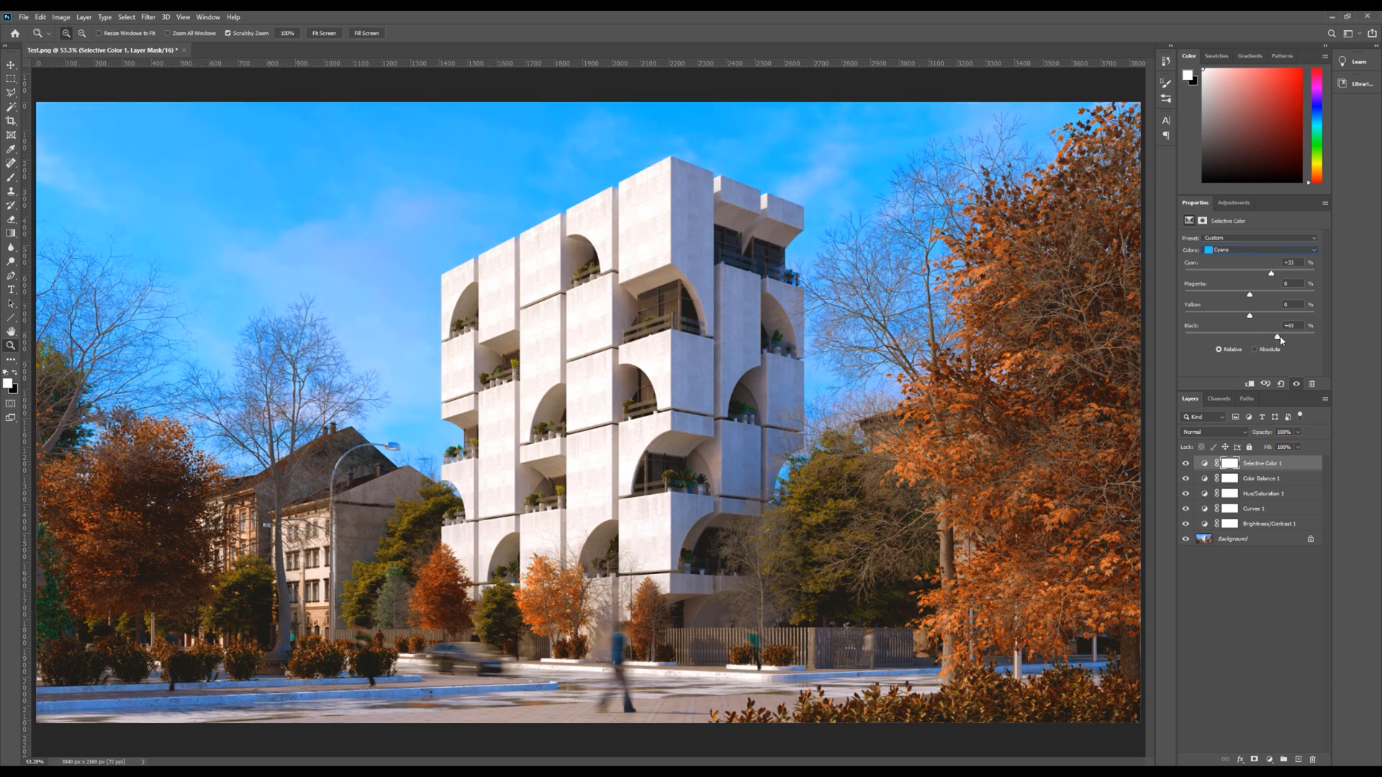
# Set the black amount of the Selective Color layer's Whites to about -42%
pyautogui.click(1207, 249)
pyautogui.click(1230, 310)
pyautogui.moveTo(1249, 337)
pyautogui.mouseDown()
pyautogui.moveTo(1266, 338)
pyautogui.moveTo(1228, 338)
pyautogui.mouseUp()
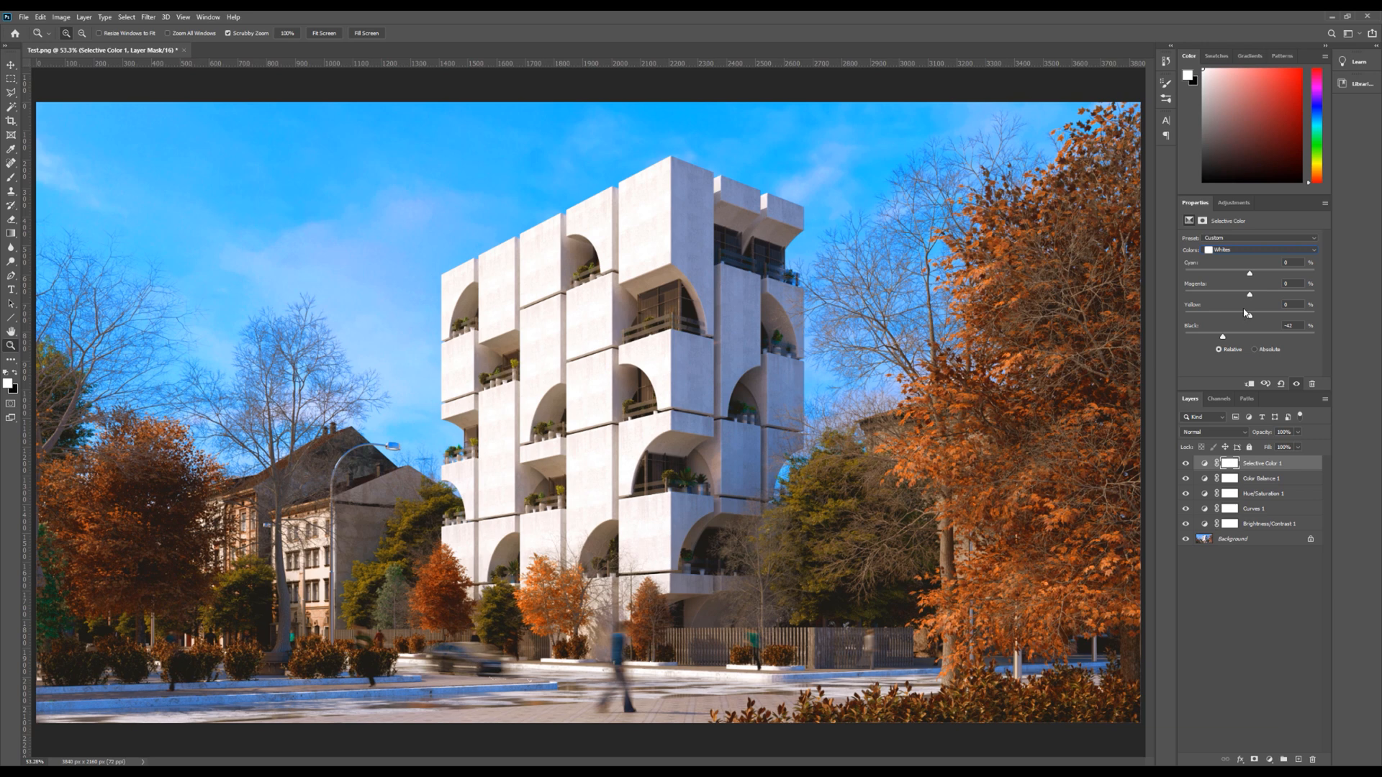
# Adjust the black amount of the Selective Color Yellows and set the Greens to about +28% cyan and -36% yellow
pyautogui.click(1240, 250)
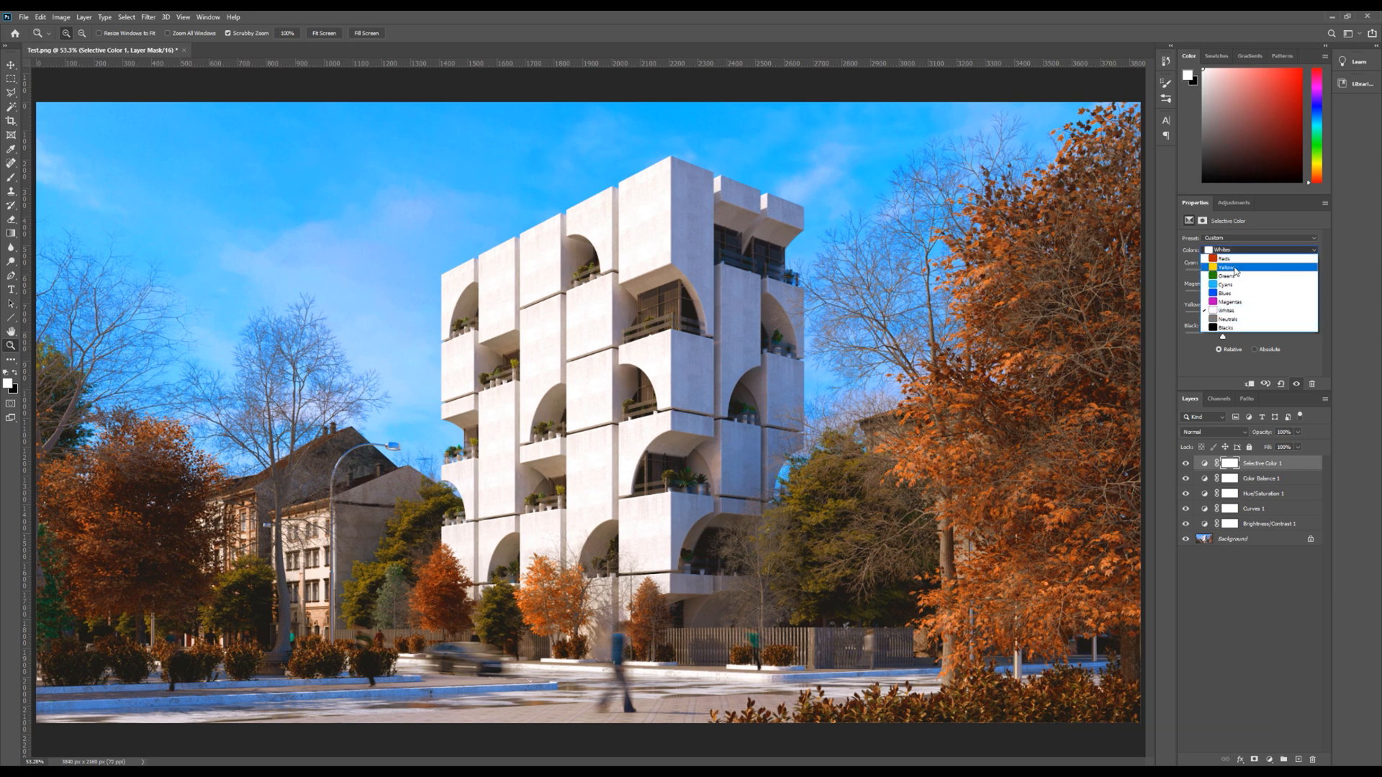
pyautogui.click(1236, 269)
pyautogui.moveTo(1250, 338)
pyautogui.mouseDown()
pyautogui.moveTo(1237, 338)
pyautogui.moveTo(1266, 339)
pyautogui.mouseUp()
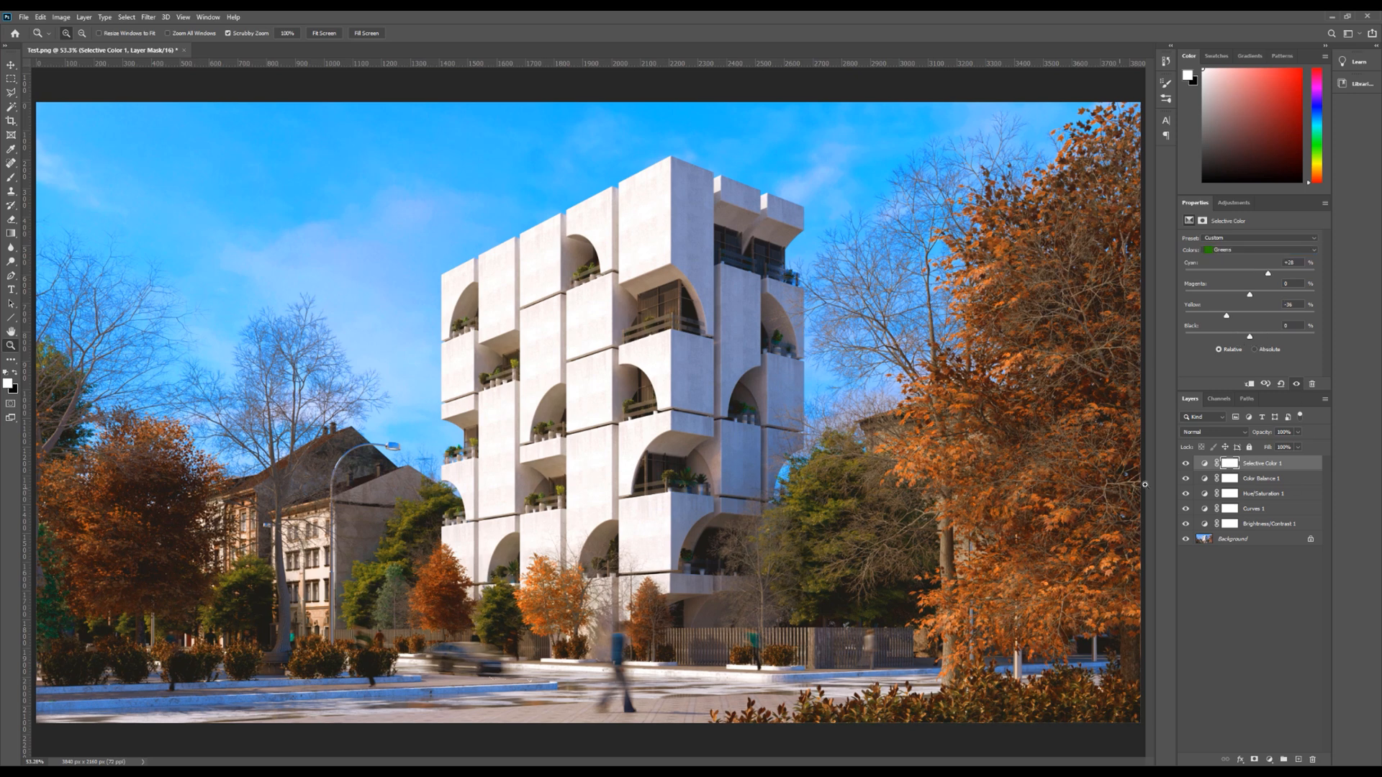
# Compare the image with the Selective Color layer hidden and shown
pyautogui.click(1186, 464)
pyautogui.click(1185, 465)
pyautogui.click(1185, 465)
pyautogui.click(1185, 464)
pyautogui.press('Delete')
# Add an Exposure adjustment layer above the Selective Color layer and set its offset to about +0.0125
pyautogui.click(1234, 202)
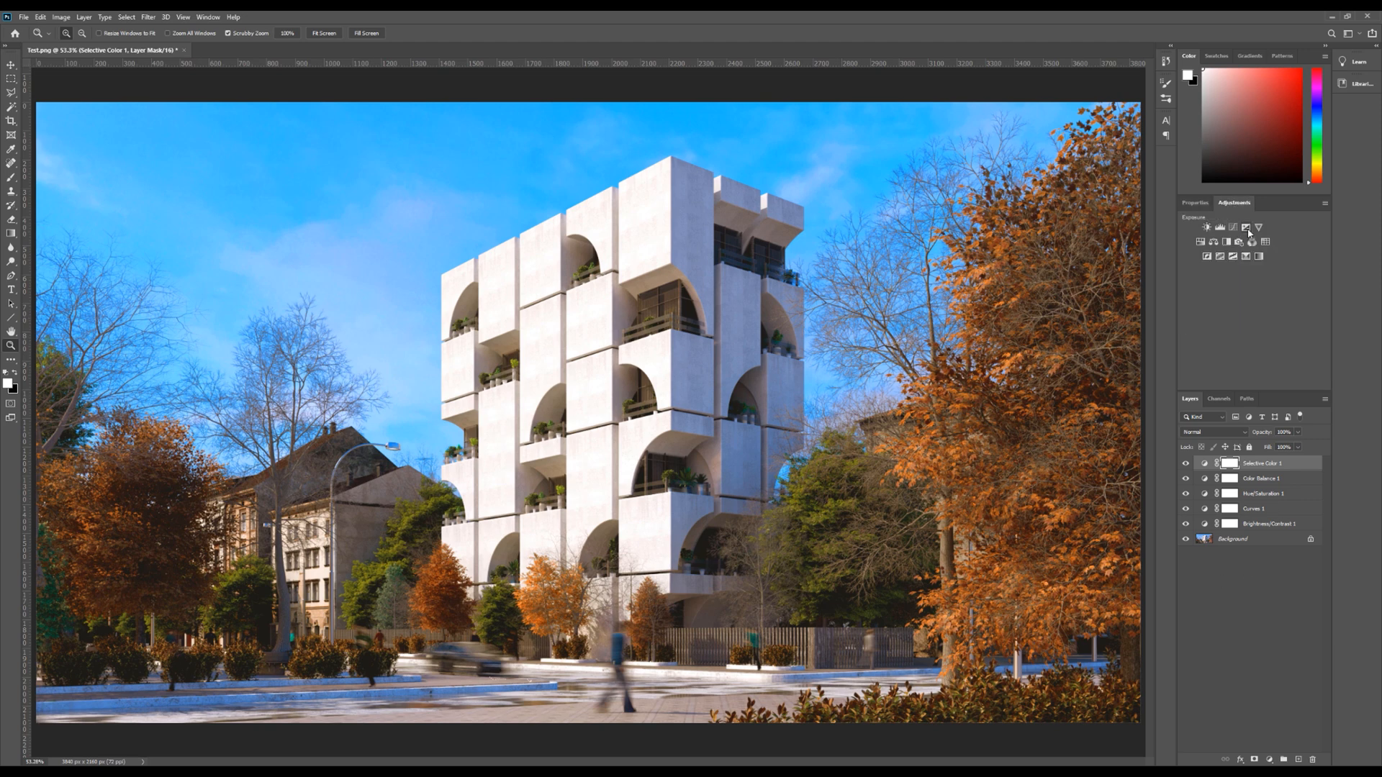
pyautogui.click(1246, 228)
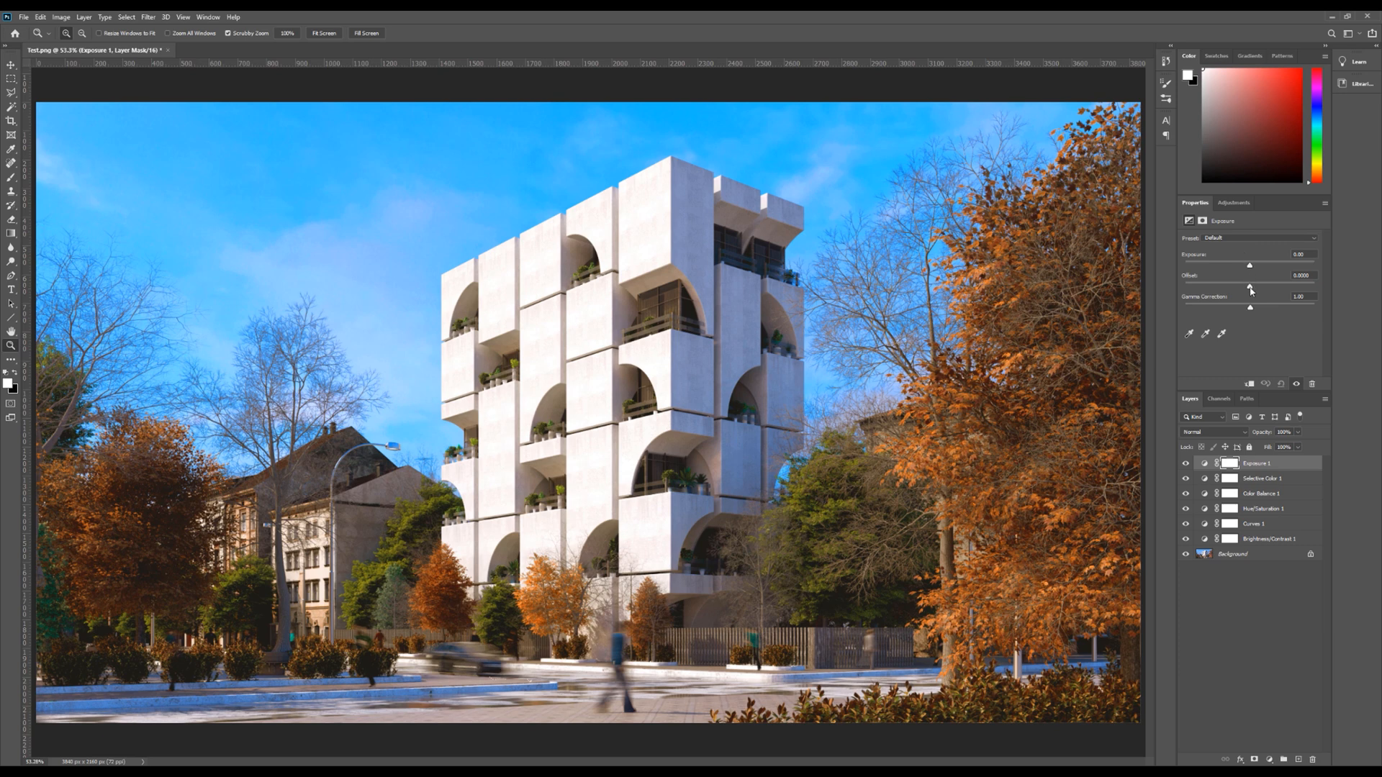
pyautogui.moveTo(1251, 290); pyautogui.dragTo(1252, 291)
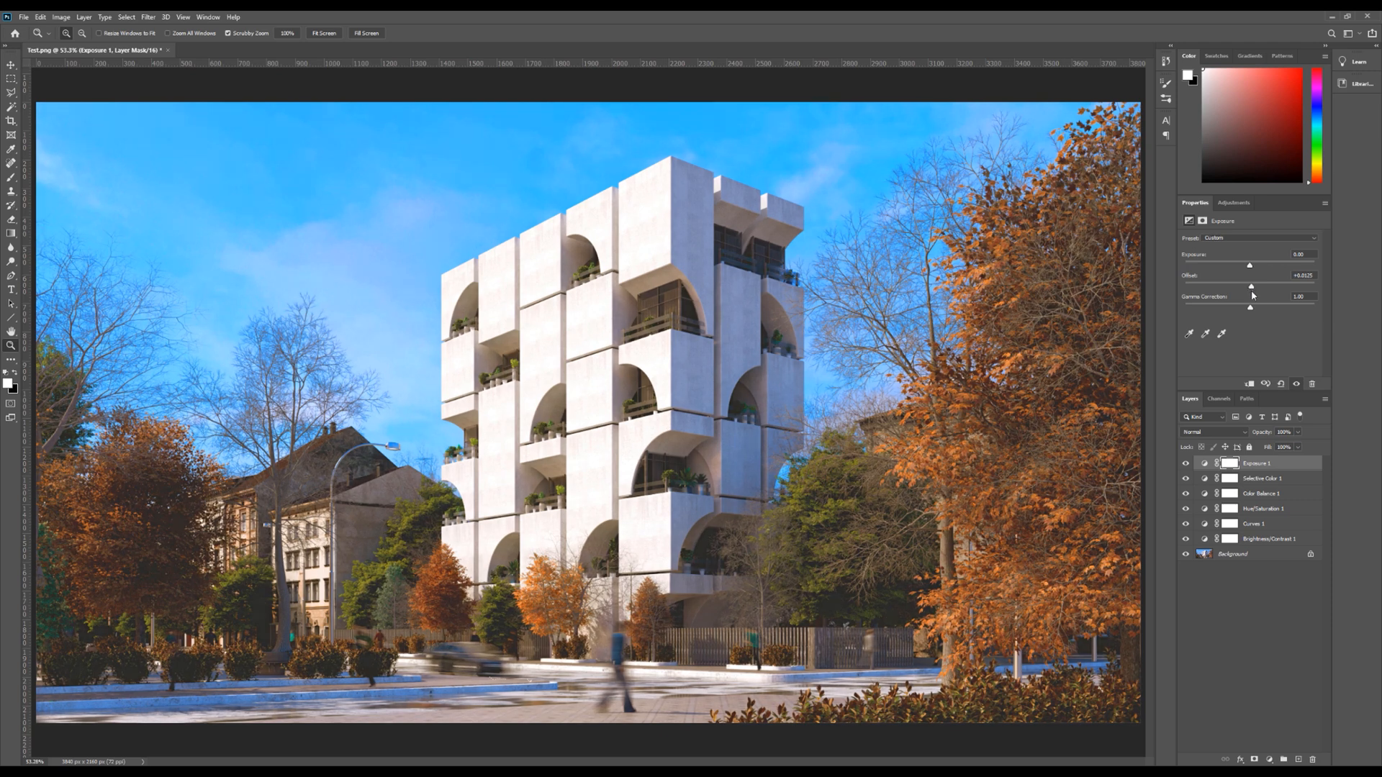
# Compare the image with the Exposure layer hidden and shown
pyautogui.click(1187, 463)
pyautogui.click(1186, 463)
pyautogui.click(1186, 463)
pyautogui.click(1187, 463)
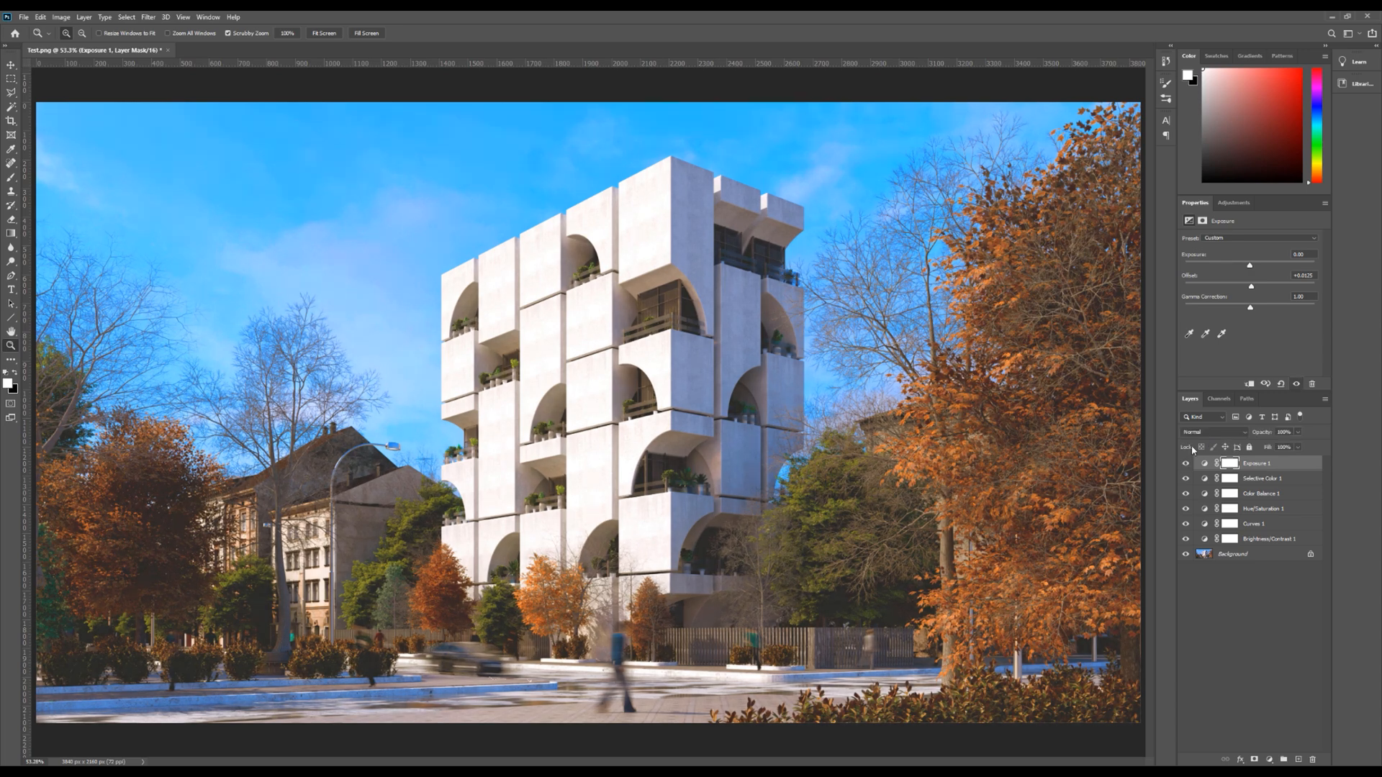
# Set the Exposure layer's offset to +0.011 and compare the image with that layer hidden and shown
pyautogui.click(1314, 276)
pyautogui.write('0.011')
pyautogui.press('Return')
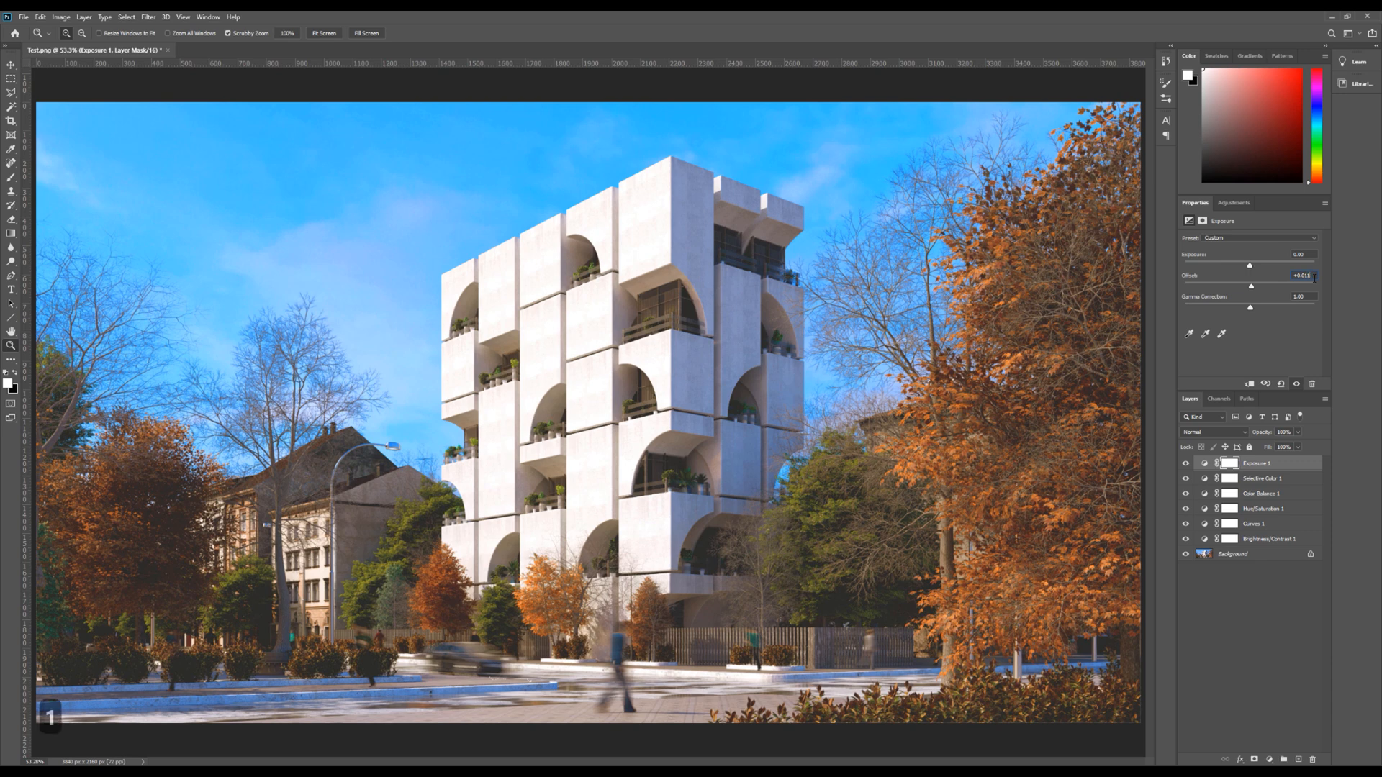
pyautogui.click(1186, 465)
pyautogui.click(1186, 464)
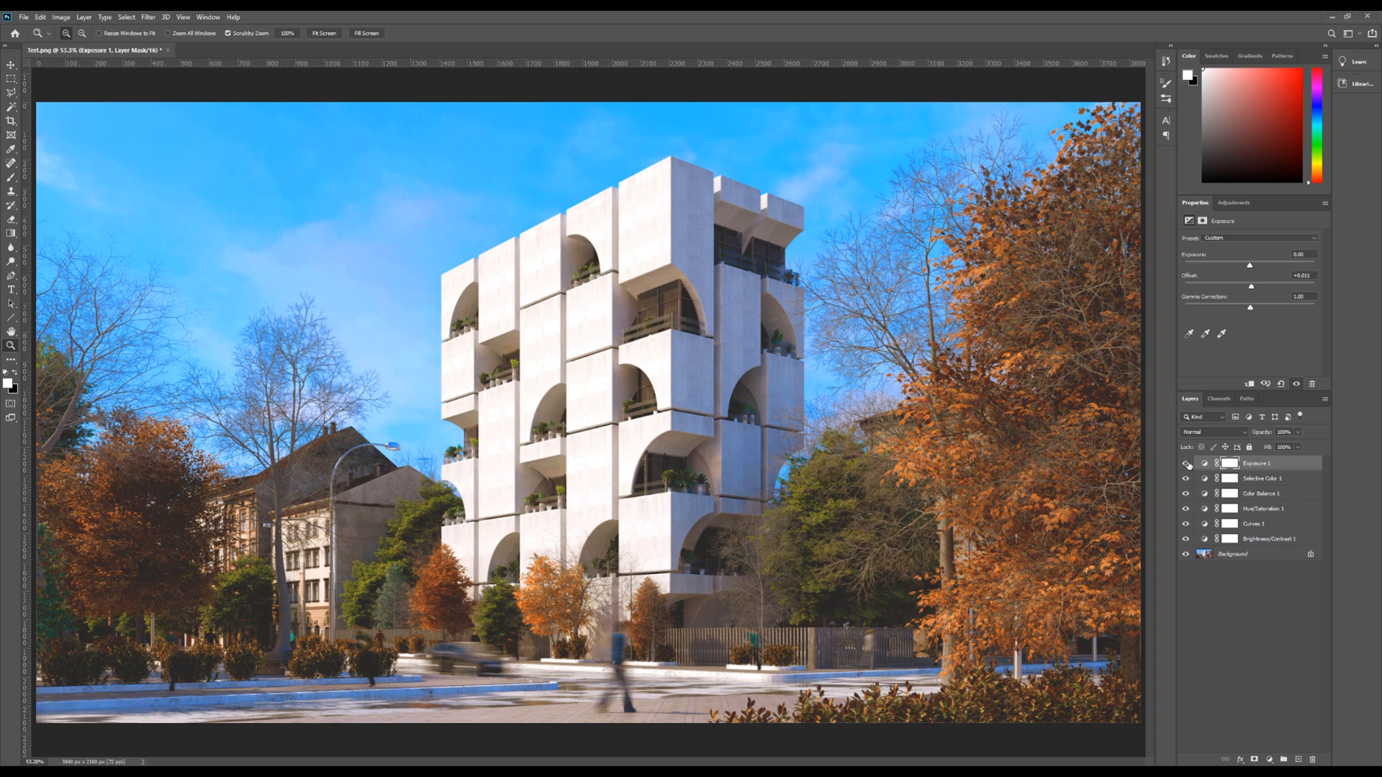
pyautogui.moveTo(1188, 465)
pyautogui.mouseDown()
pyautogui.moveTo(1187, 543)
pyautogui.moveTo(1186, 467)
pyautogui.mouseUp()
# Group the six adjustment layers from Exposure 1 down to Brightness/Contrast 1
pyautogui.click(1229, 464)
pyautogui.keyDown('shift'); pyautogui.click(1265, 539); pyautogui.keyUp('shift')
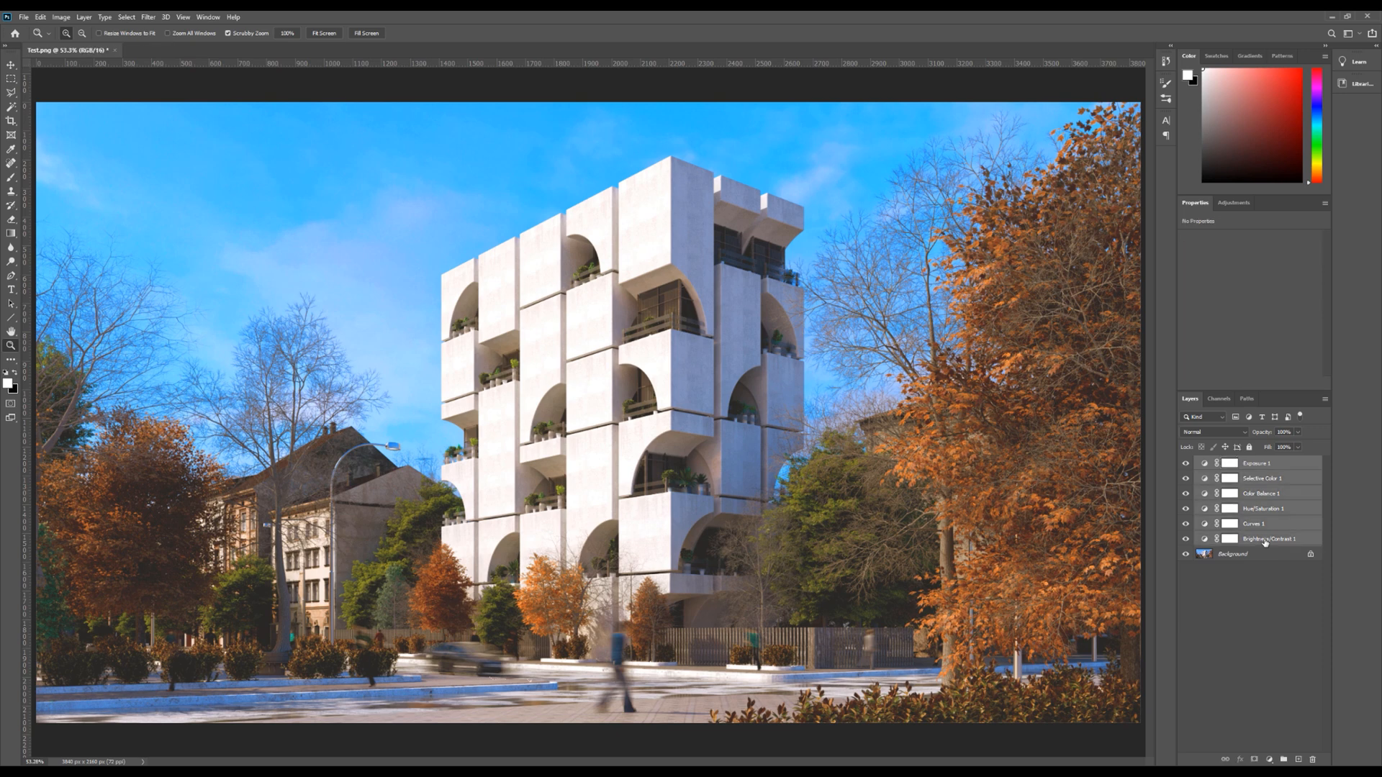
pyautogui.hotkey('ctrl', 'g')
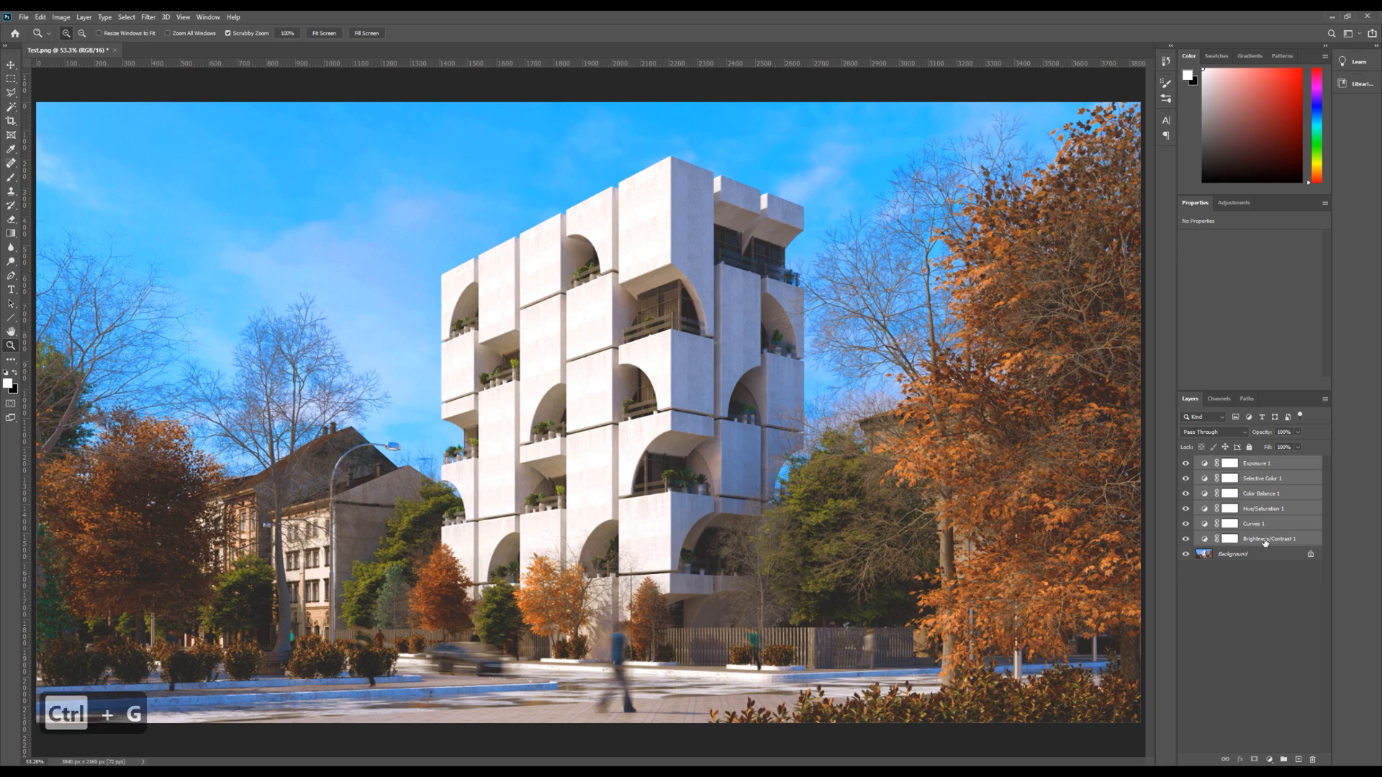
# Compare the original render with the graded version by repeatedly hiding and showing the adjustment group
pyautogui.click(1186, 462)
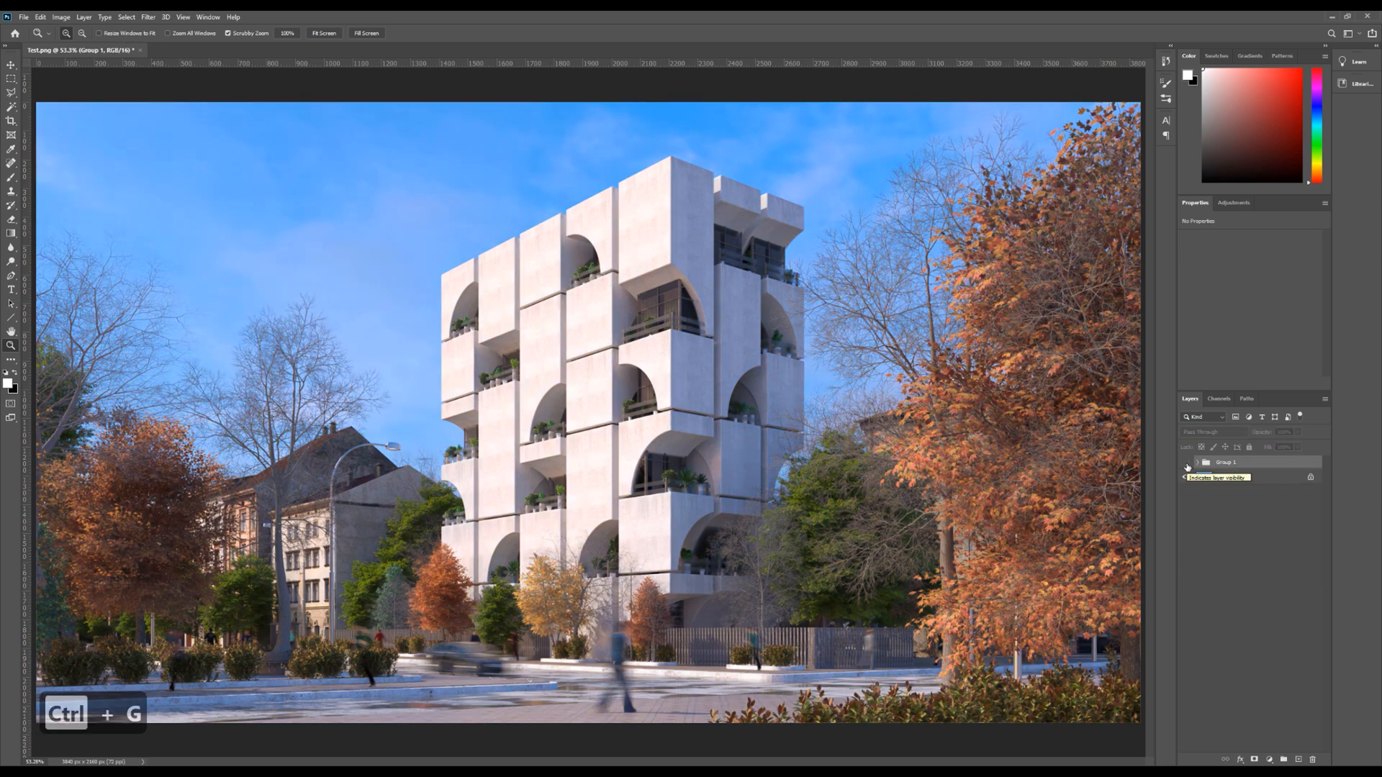
pyautogui.click(1186, 464)
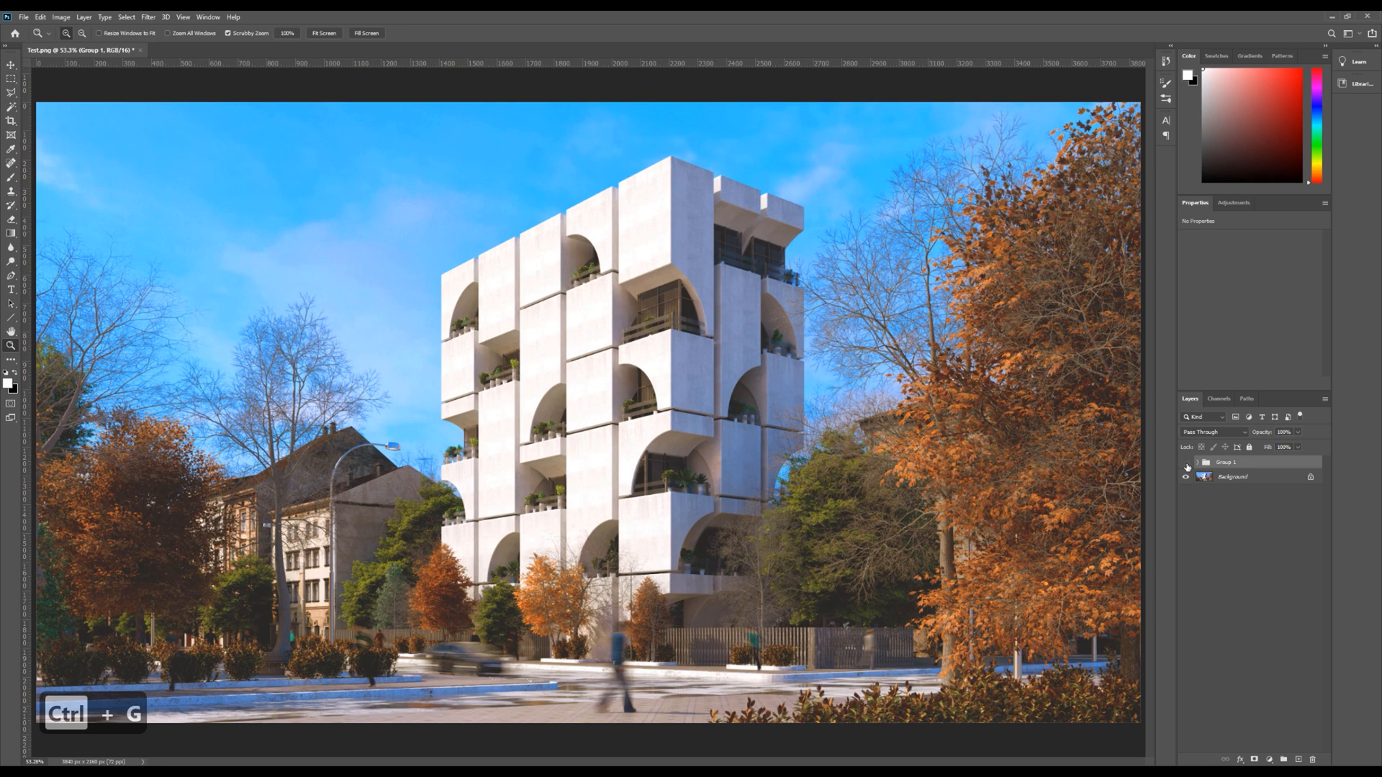
pyautogui.click(1187, 465)
pyautogui.click(1186, 464)
pyautogui.click(1186, 464)
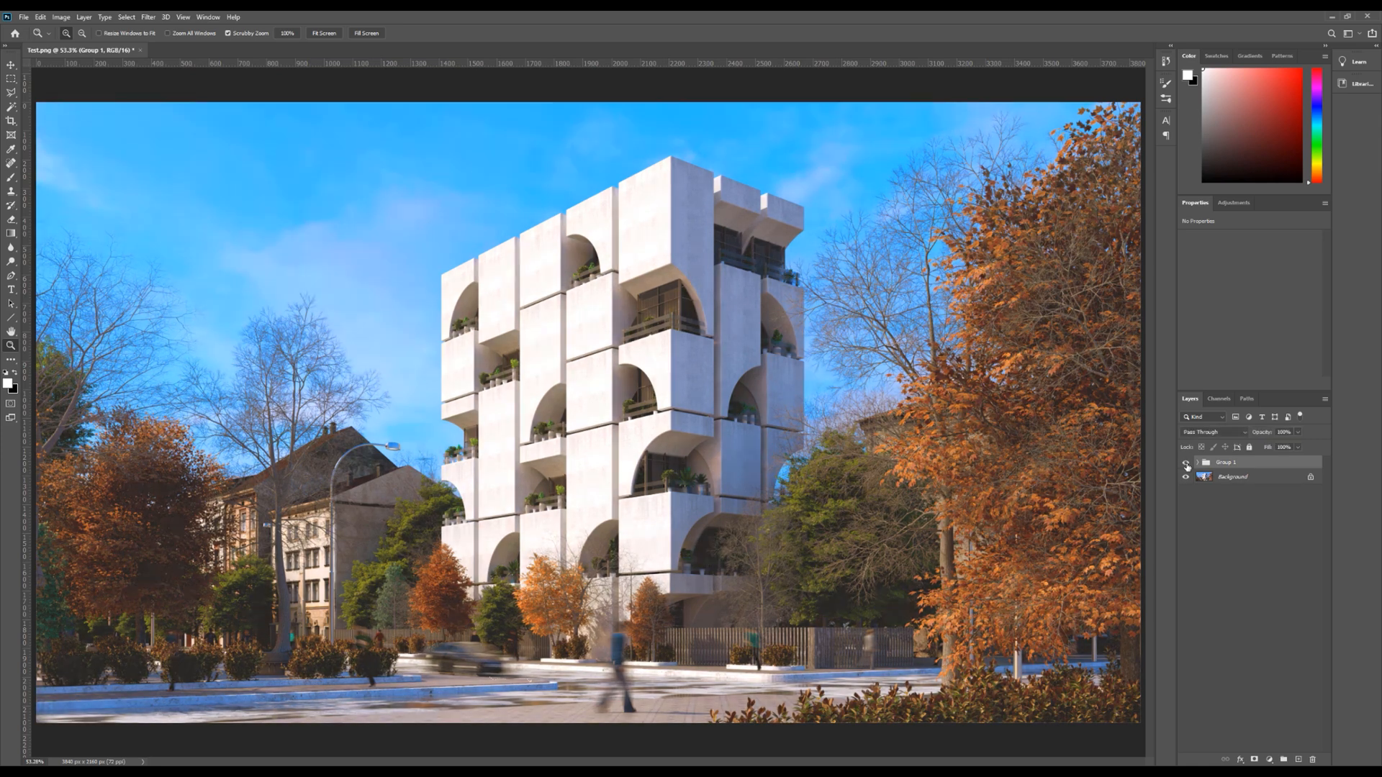
pyautogui.click(1186, 465)
pyautogui.click(1186, 465)
pyautogui.click(1187, 464)
pyautogui.click(1186, 465)
# Ungroup the adjustment layers and clear the layer selection
pyautogui.click(1199, 465)
pyautogui.rightClick(1228, 464)
pyautogui.click(1261, 89)
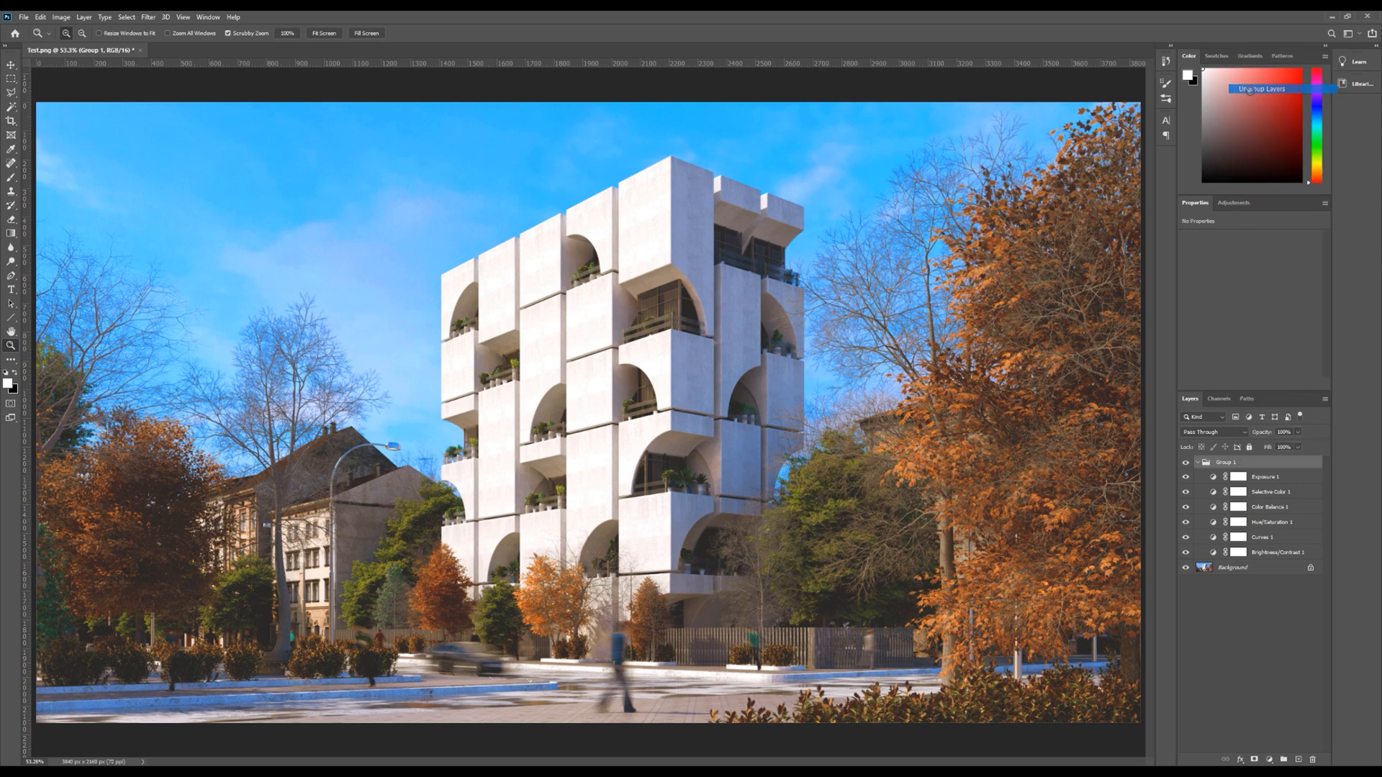
pyautogui.click(1253, 632)
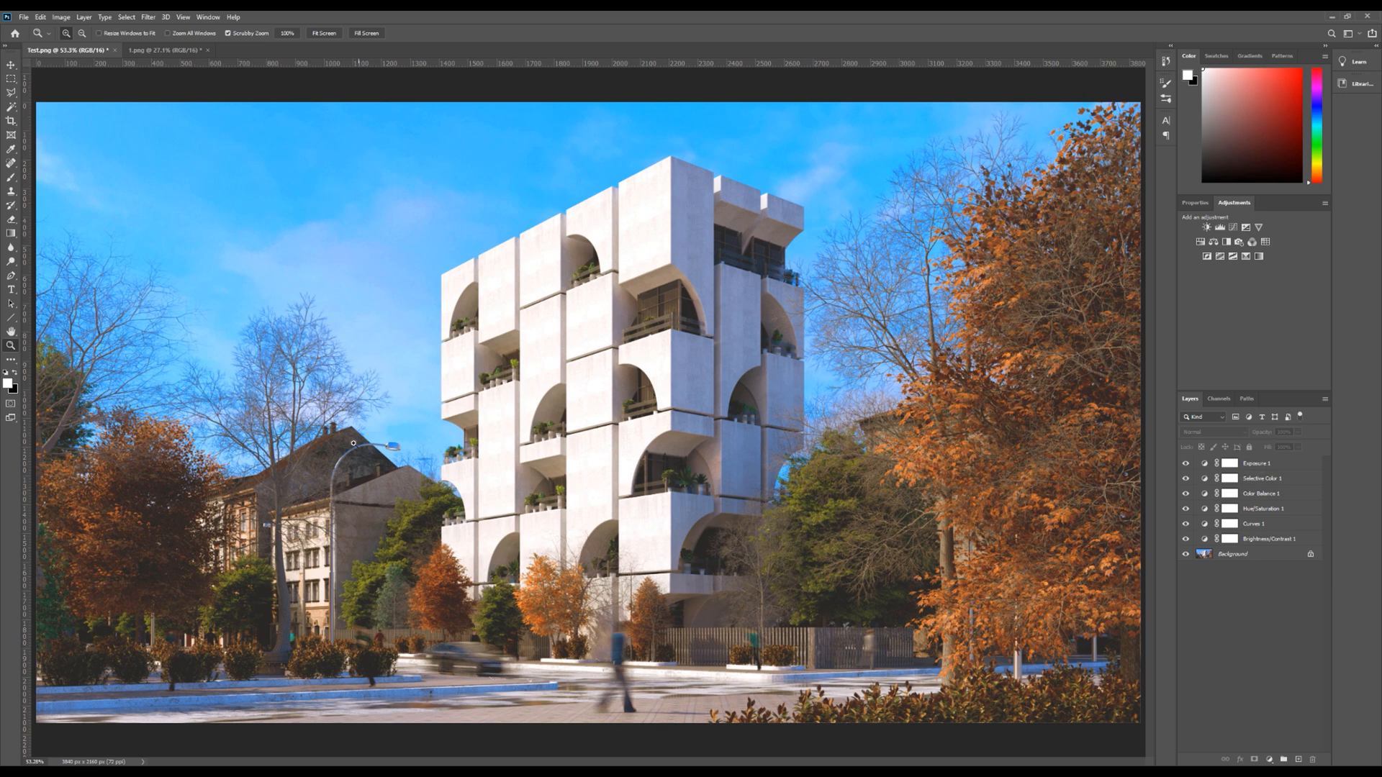
pyautogui.click(1266, 541)
pyautogui.click(1256, 466)
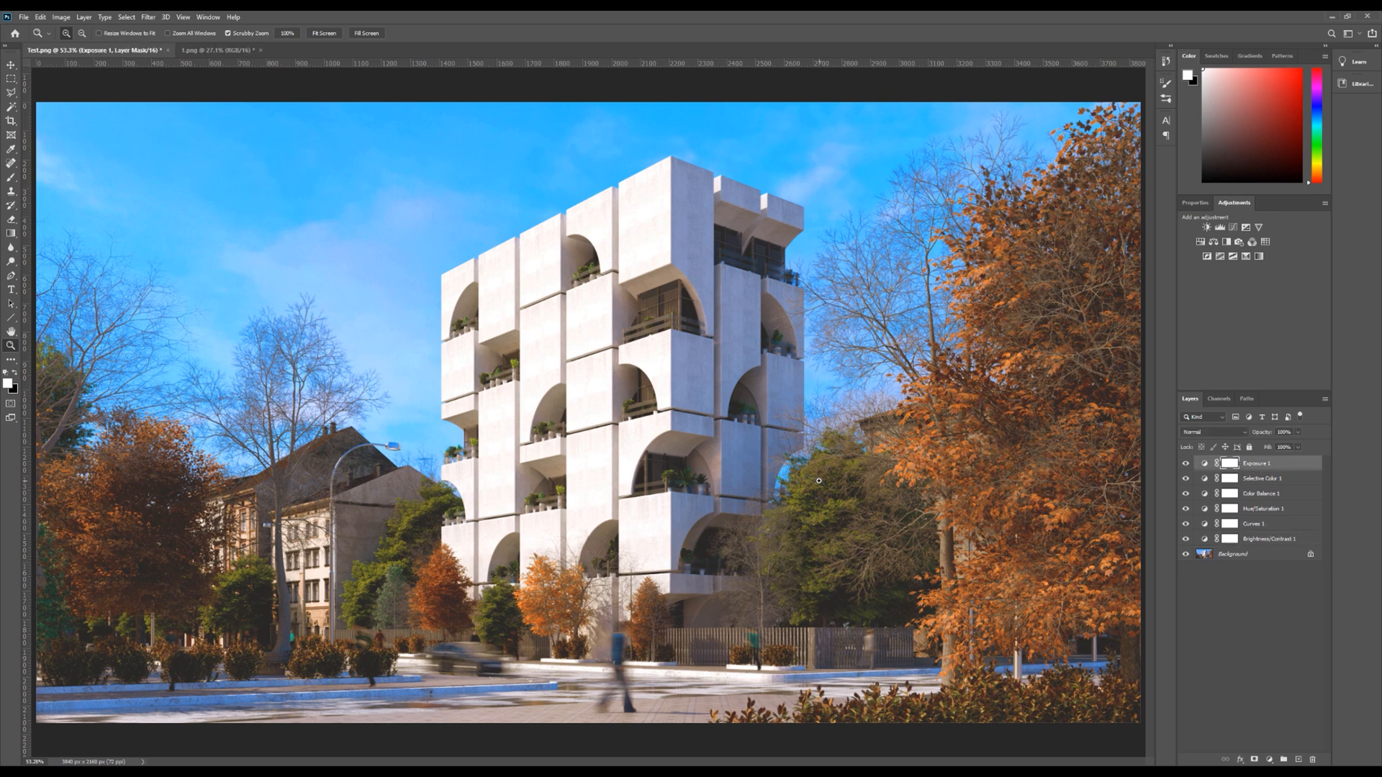
pyautogui.click(209, 50)
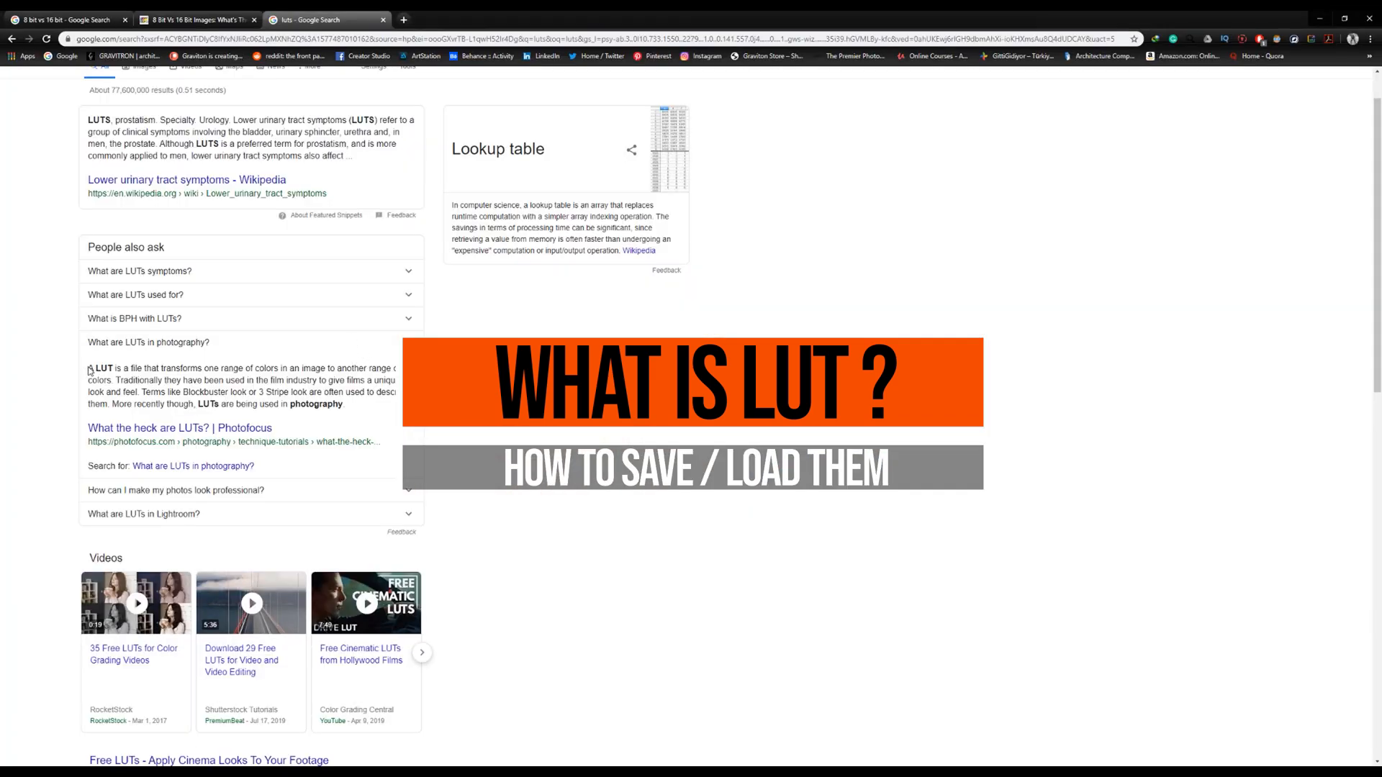
# Read the web search answer on what LUTs are in photography and switch back to Photoshop
pyautogui.moveTo(88, 370)
pyautogui.mouseDown()
pyautogui.moveTo(395, 369)
pyautogui.moveTo(64, 366)
pyautogui.moveTo(111, 382)
pyautogui.mouseUp()
pyautogui.click(17, 365)
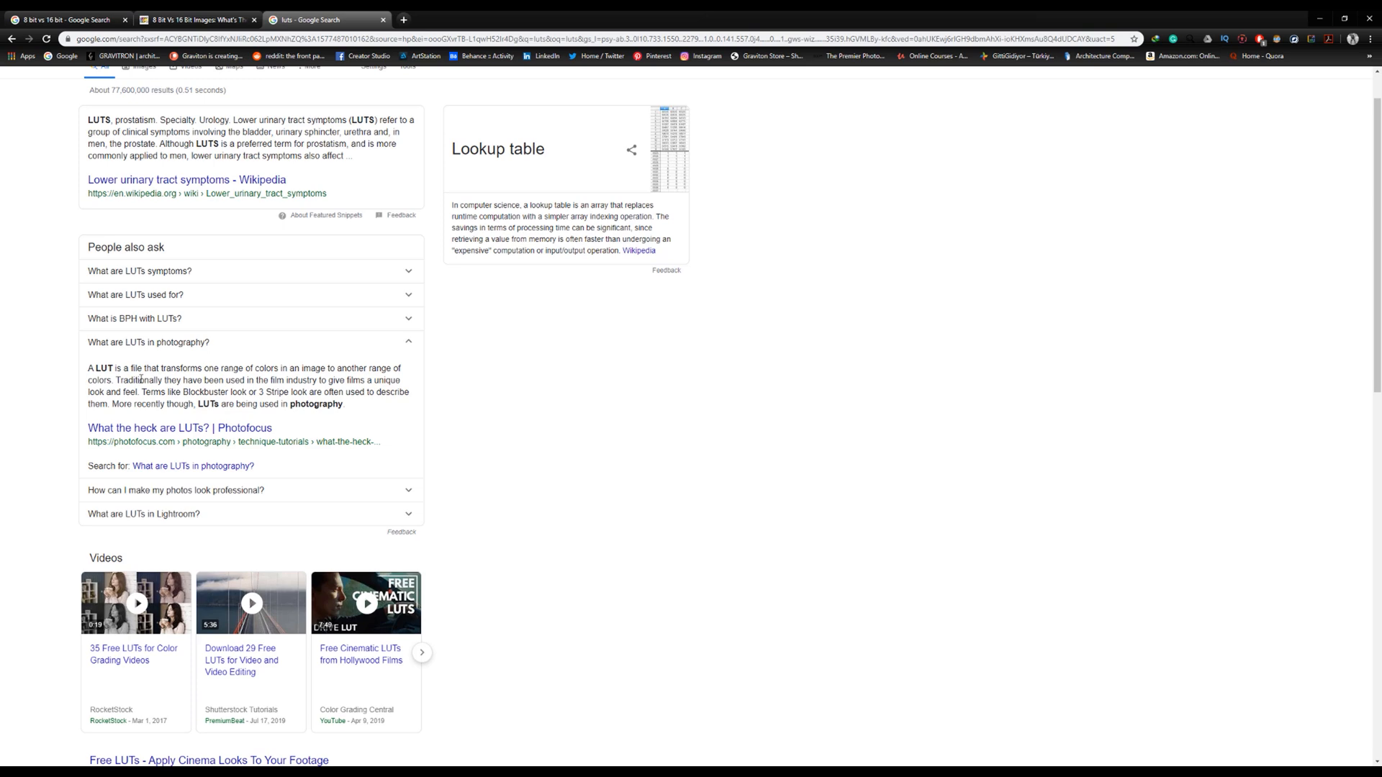
pyautogui.hotkey('alt', 'Tab')
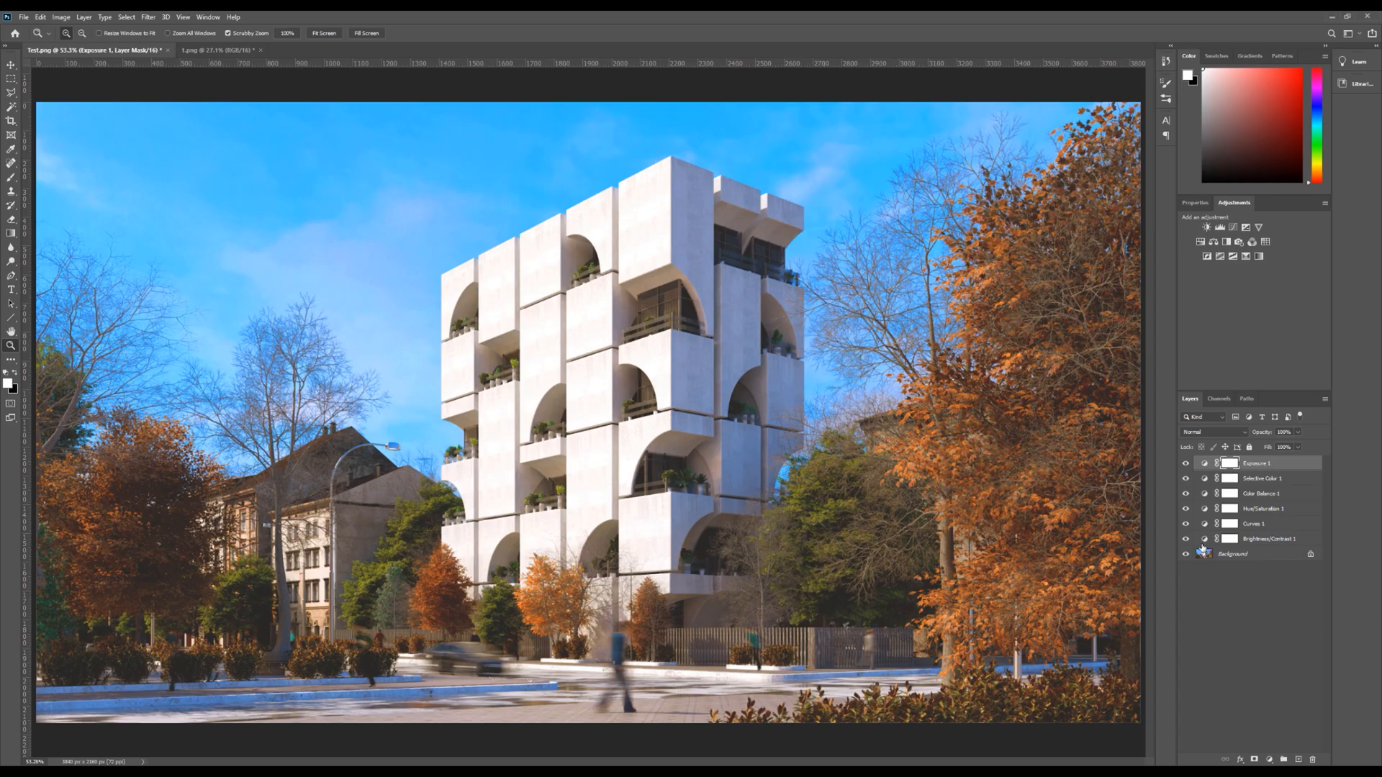
# Export the six adjustment layers as color lookup tables named Test in the Youtube folder, in 3DL, CUBE, CSP and ICC Profile formats
pyautogui.click(1261, 466)
pyautogui.keyDown('shift'); pyautogui.click(1267, 539); pyautogui.keyUp('shift')
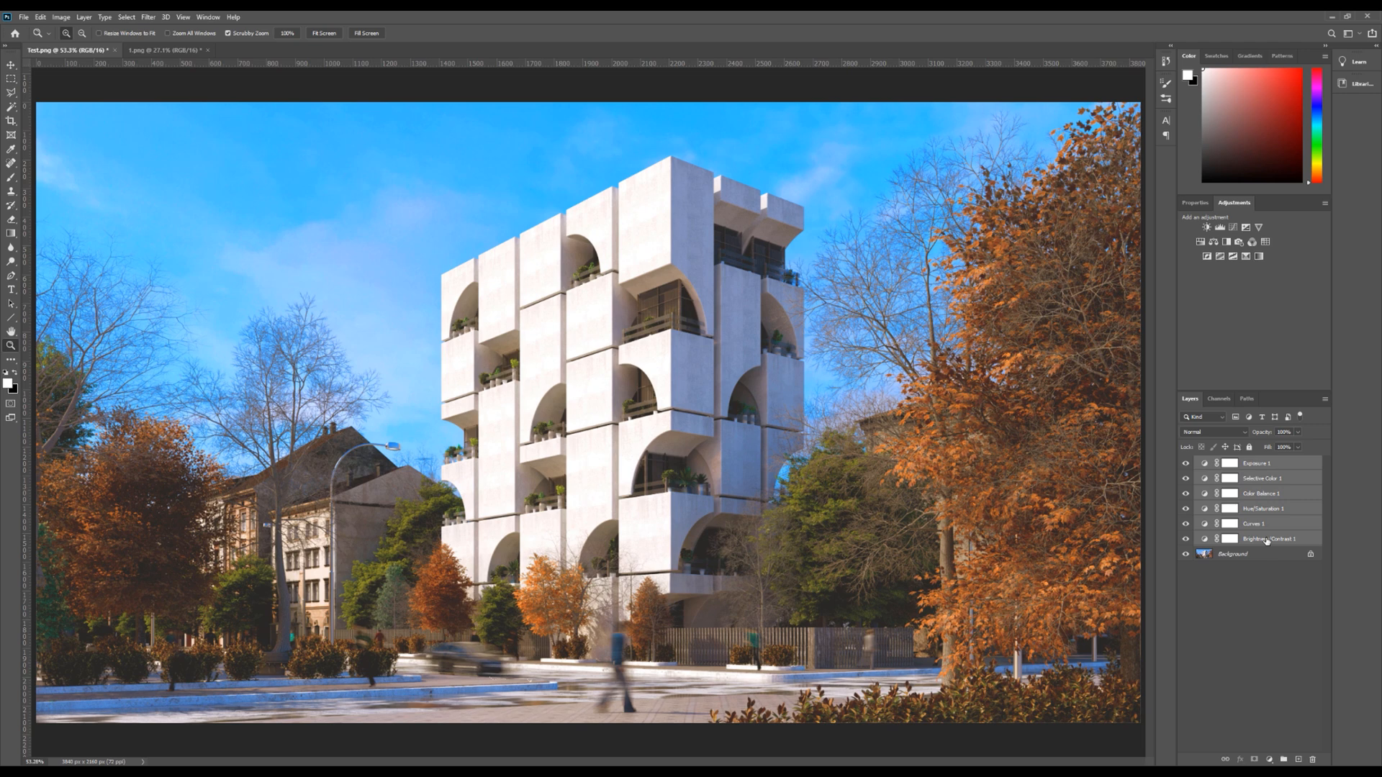
pyautogui.click(28, 18)
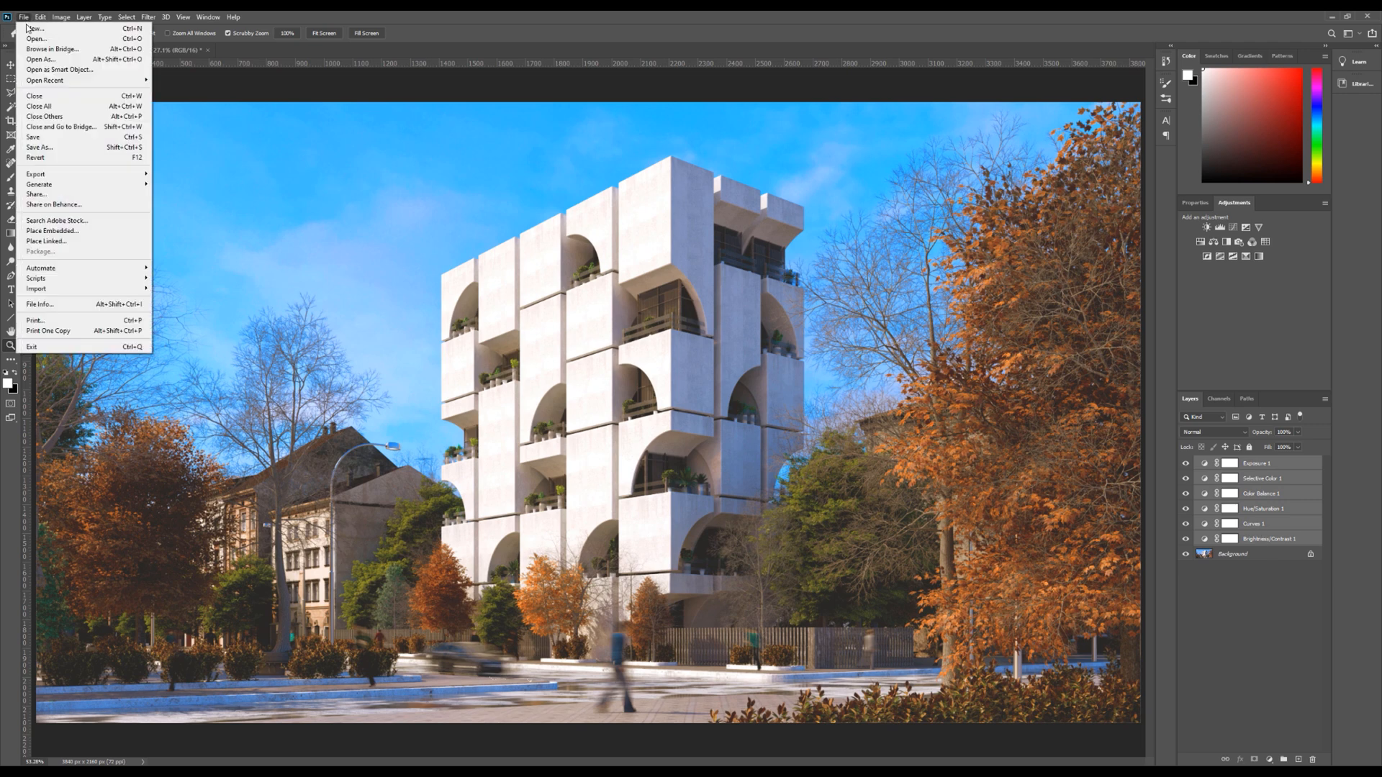
pyautogui.moveTo(120, 177)
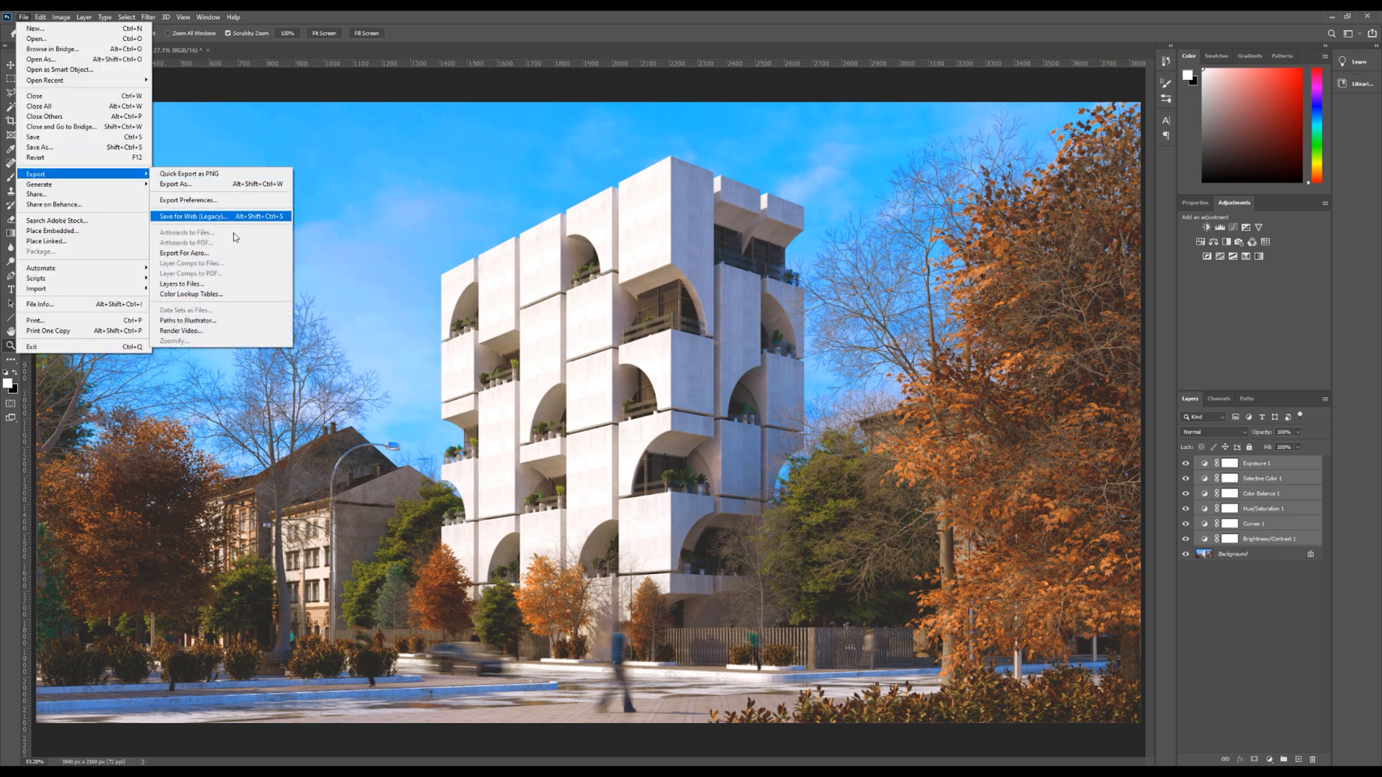
pyautogui.click(200, 297)
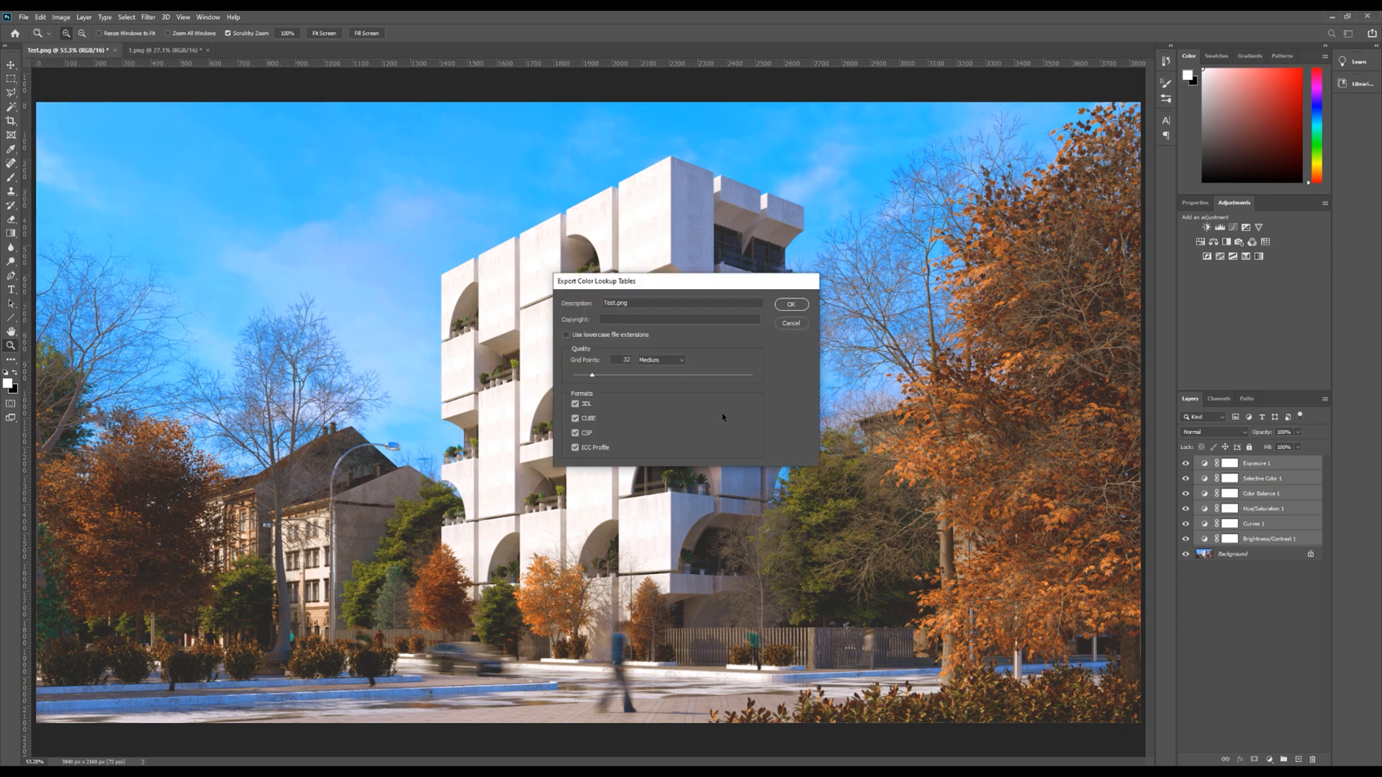
pyautogui.click(789, 304)
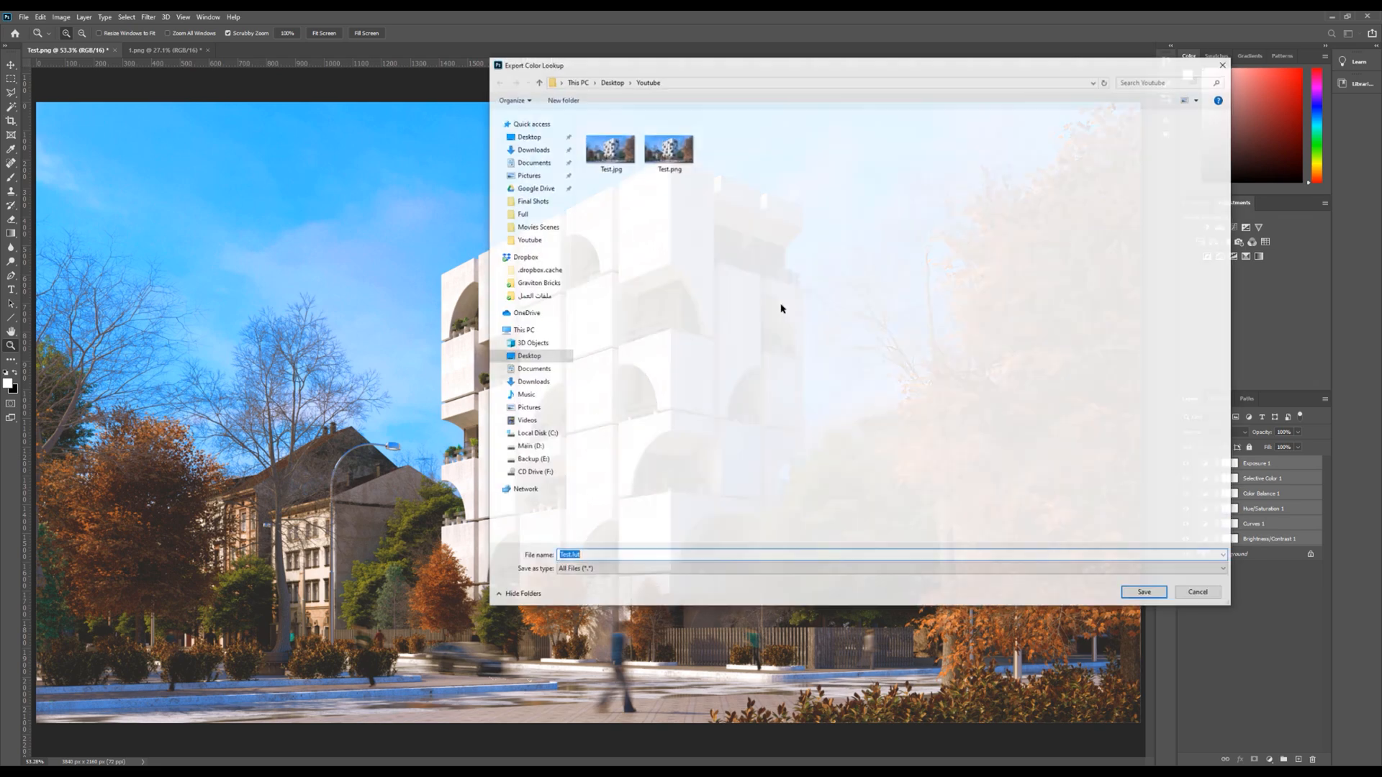
pyautogui.moveTo(692, 62); pyautogui.dragTo(497, 121)
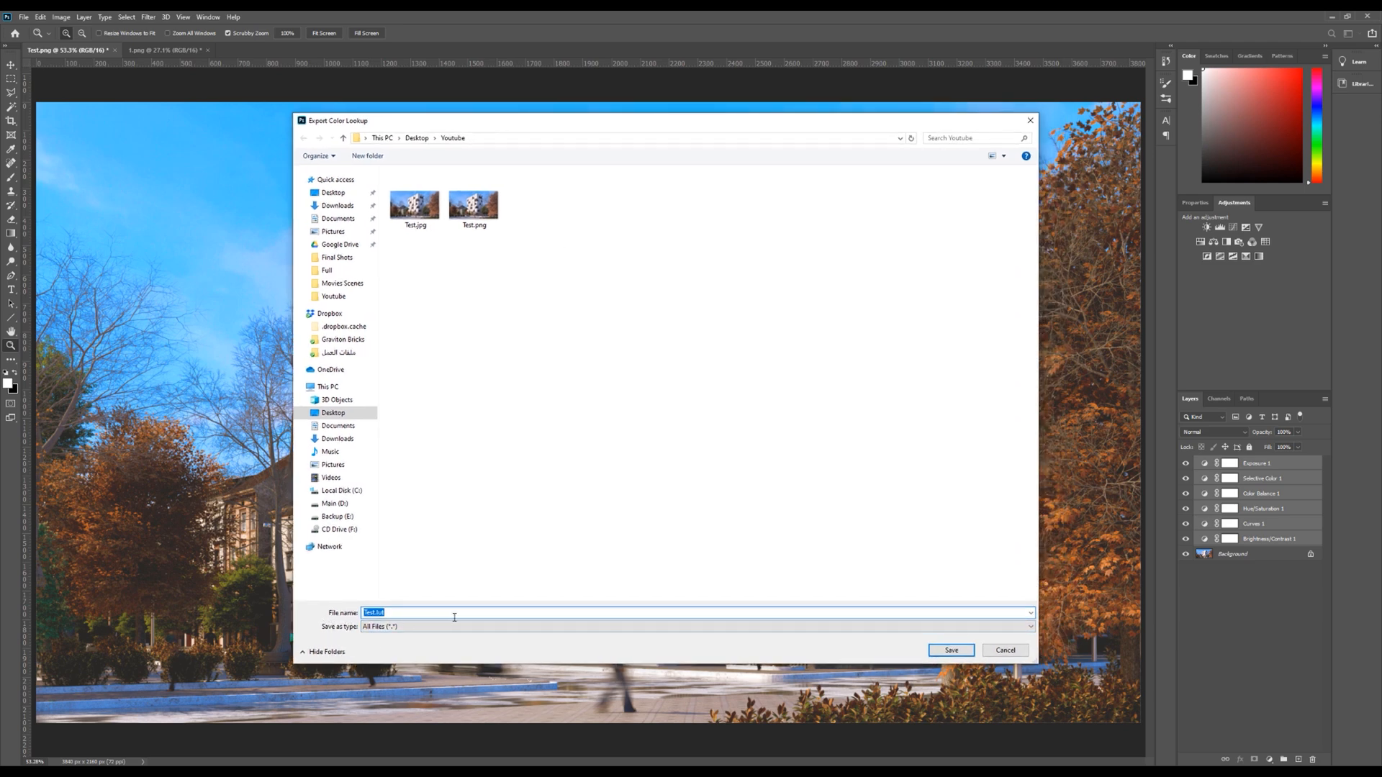
pyautogui.click(954, 653)
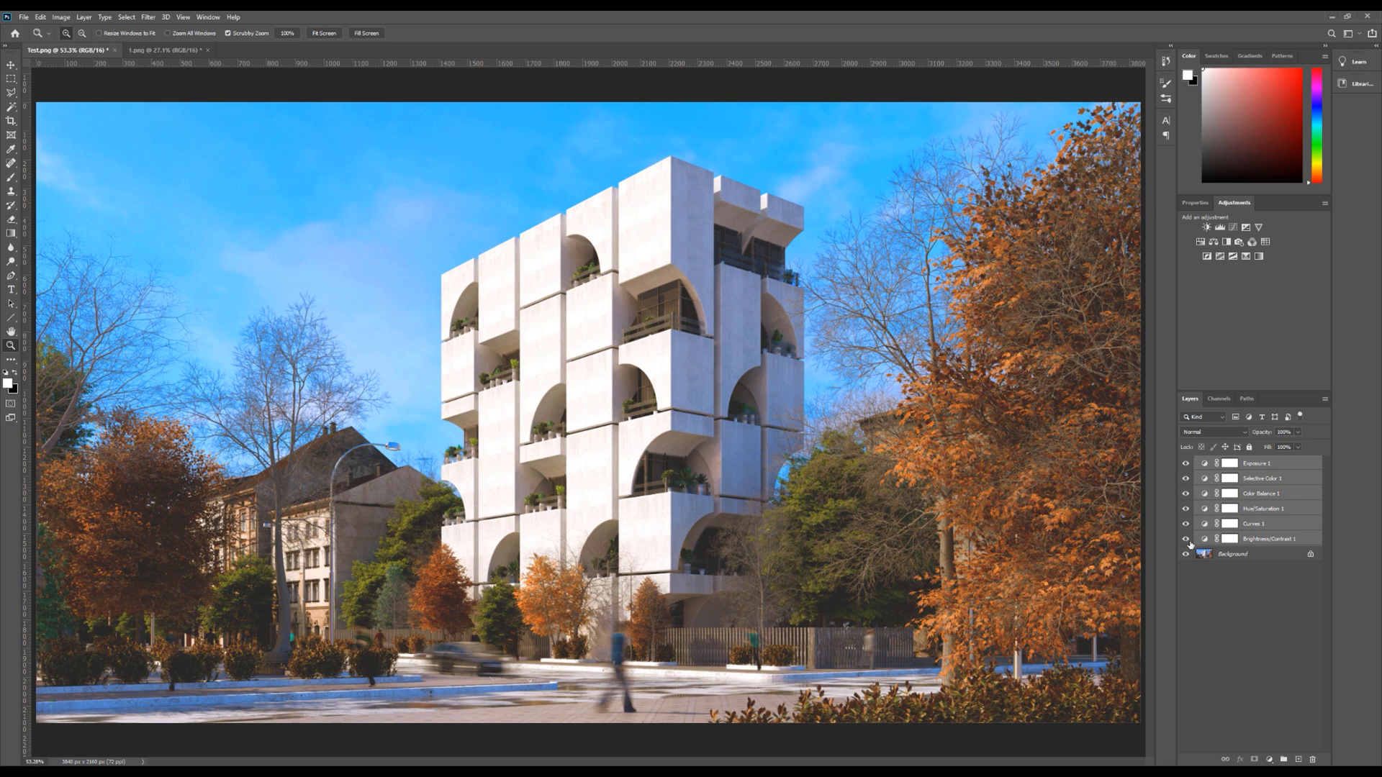
# Hide the six adjustment layers and add a Color Lookup adjustment layer that loads Test.CUBE as its 3D LUT
pyautogui.moveTo(1187, 539); pyautogui.dragTo(1186, 463)
pyautogui.click(1229, 463)
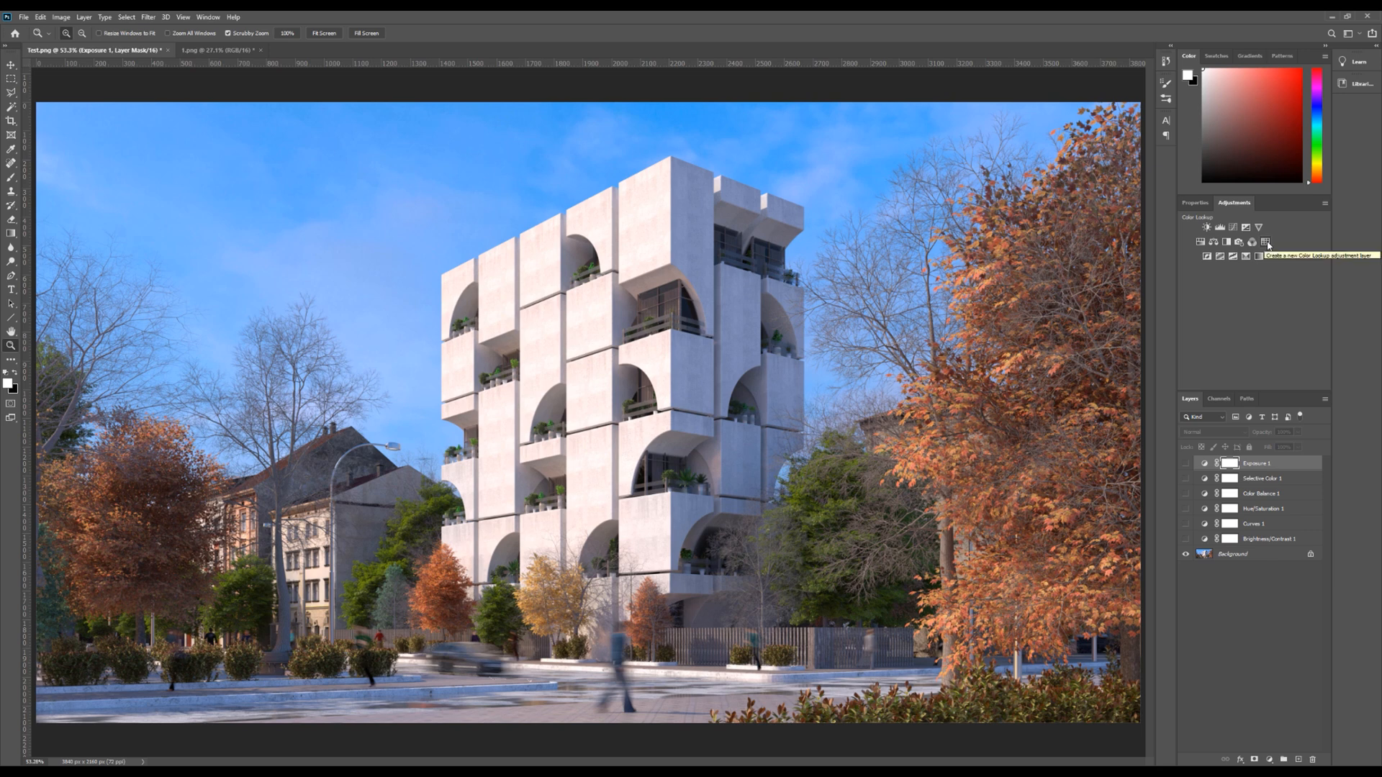
pyautogui.click(1266, 243)
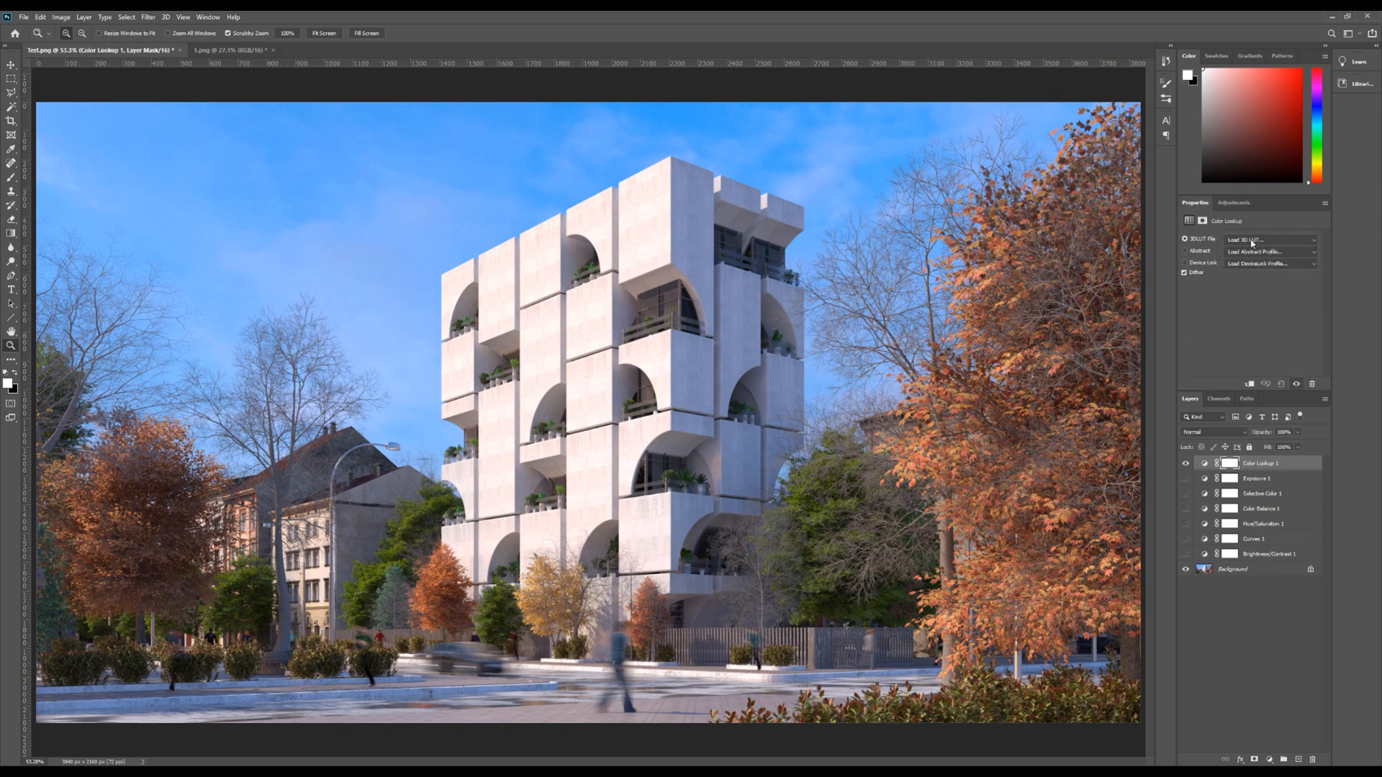
pyautogui.click(1252, 242)
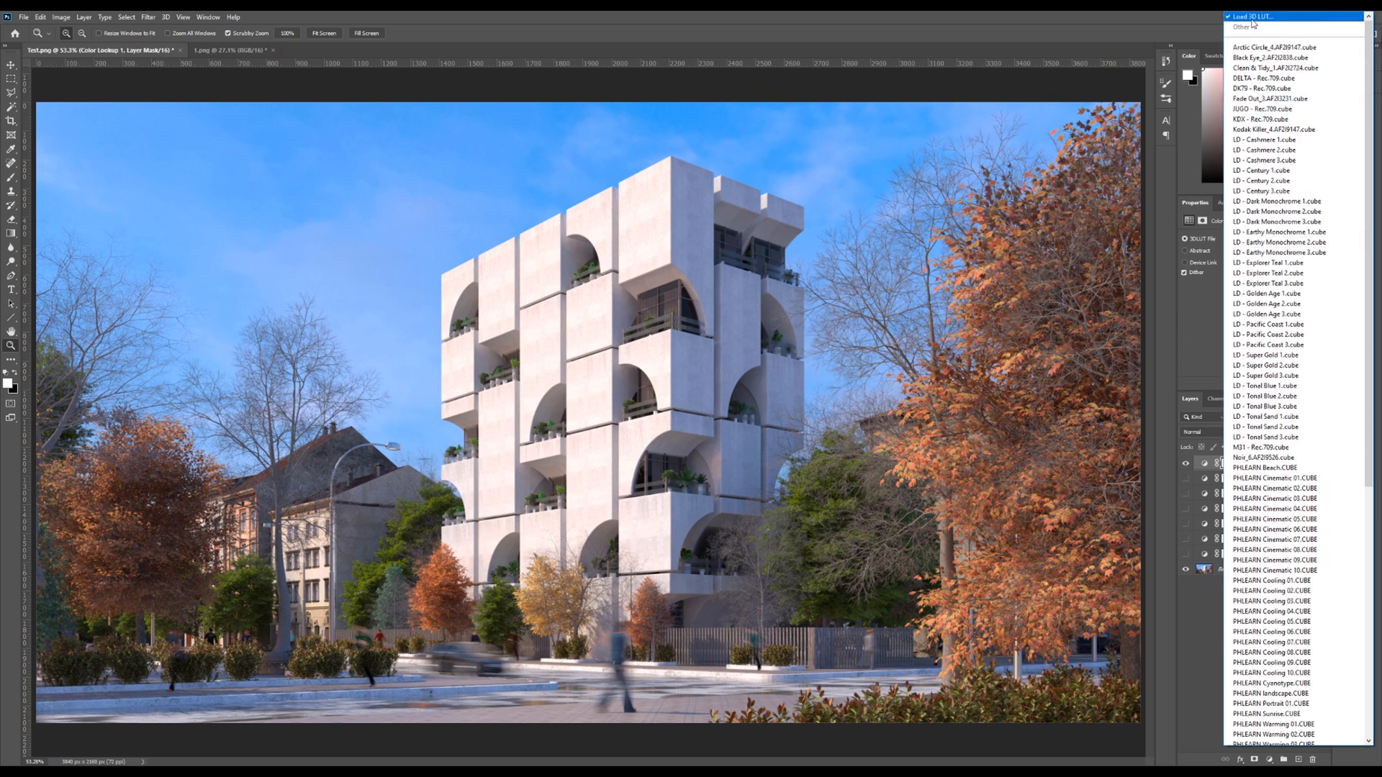
pyautogui.click(1253, 18)
pyautogui.click(420, 219)
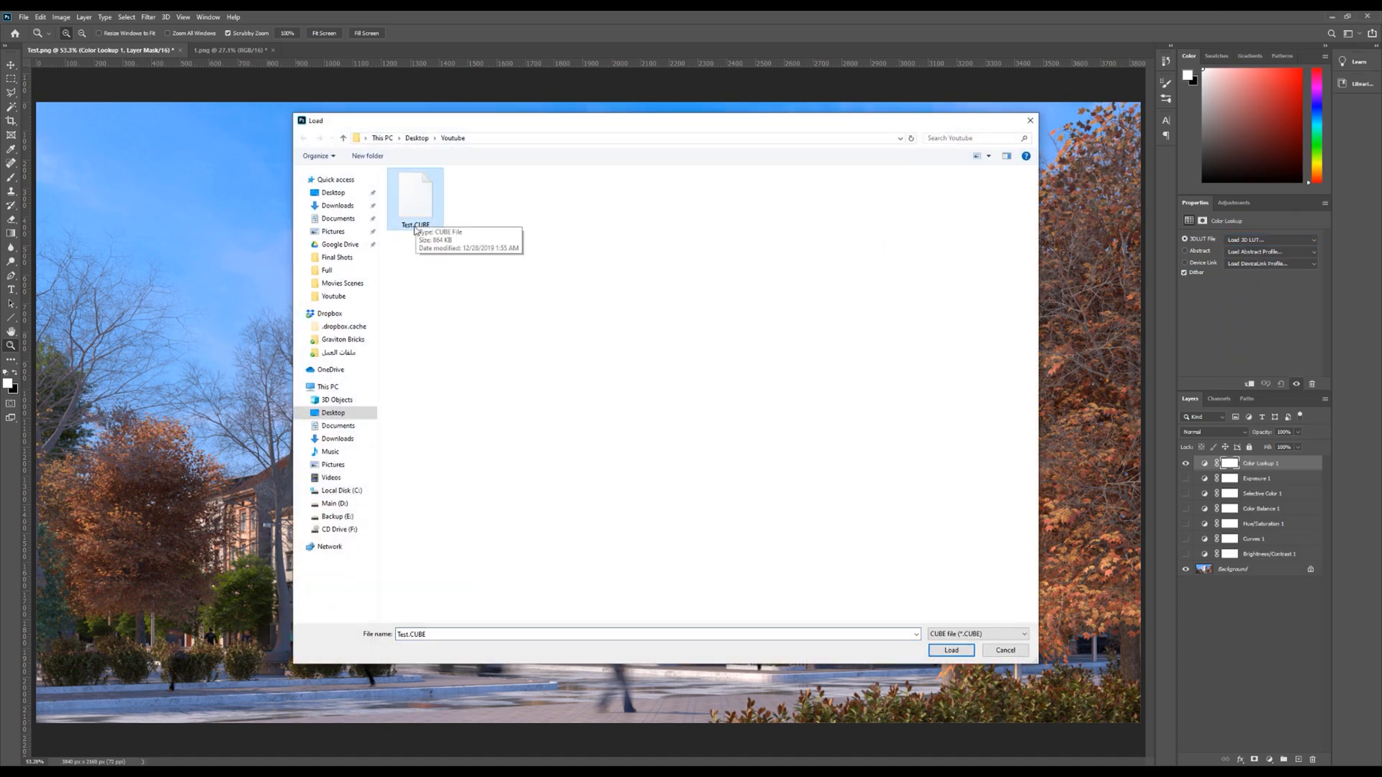
pyautogui.click(951, 650)
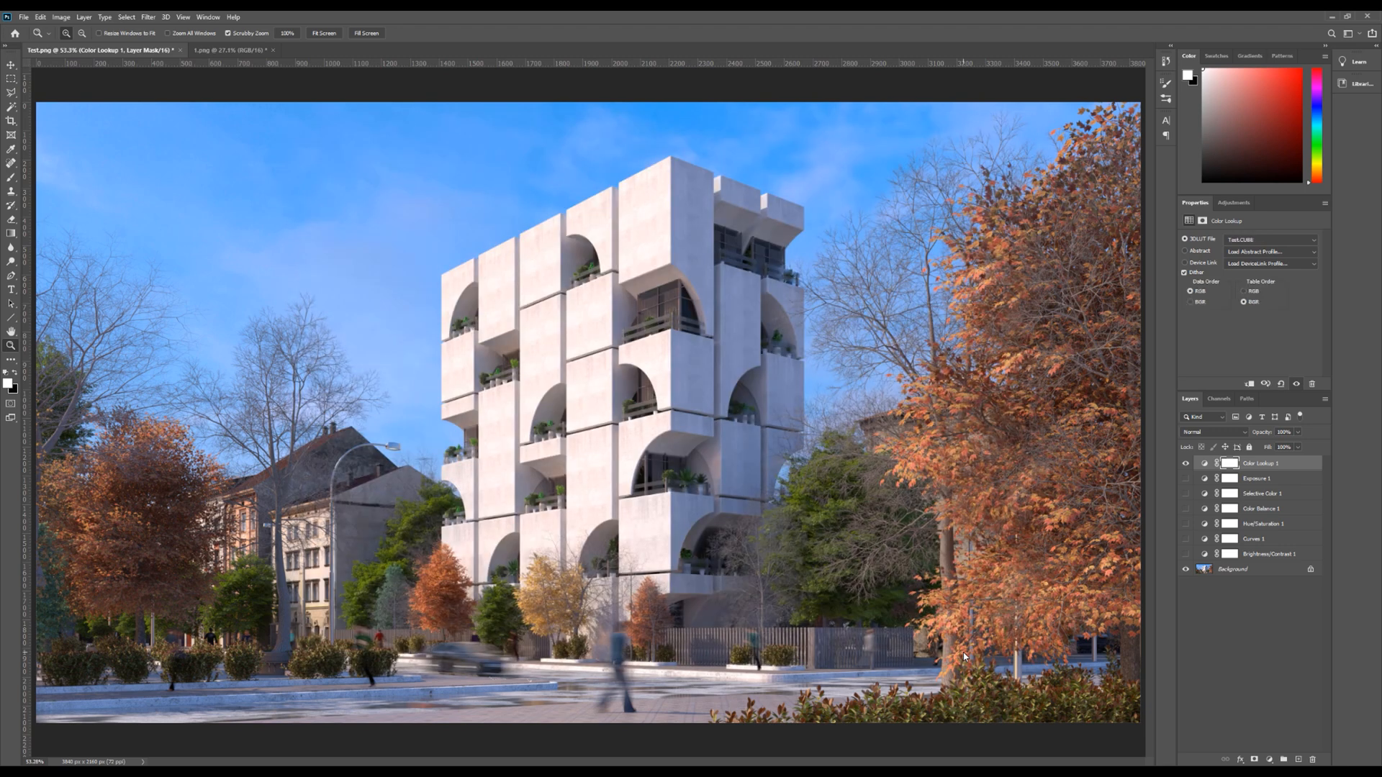
# Compare the Color Lookup layer's effect with the six original adjustment layers by toggling their visibility
pyautogui.click(1187, 464)
pyautogui.click(1186, 464)
pyautogui.click(1186, 465)
pyautogui.moveTo(1186, 479); pyautogui.dragTo(1187, 554)
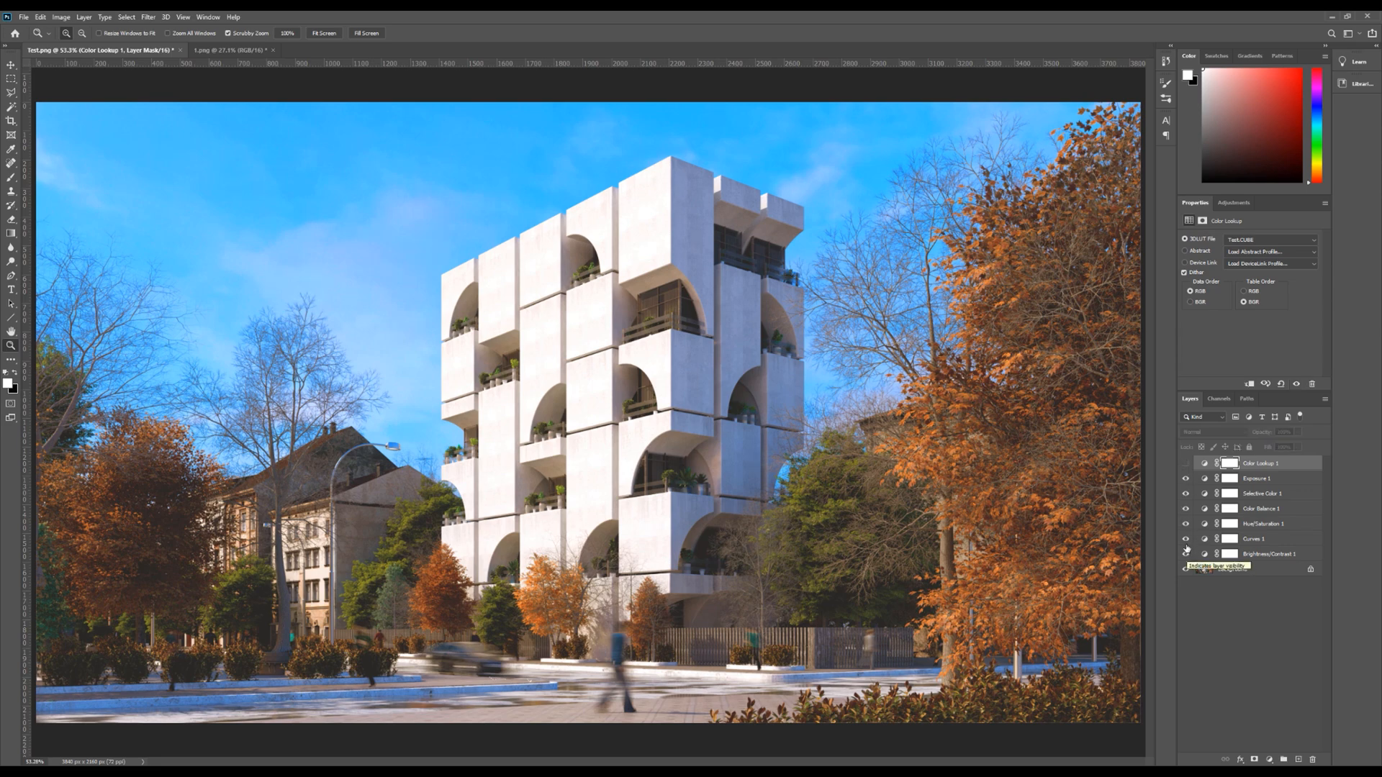
pyautogui.moveTo(1186, 478); pyautogui.dragTo(1186, 554)
pyautogui.click(1186, 465)
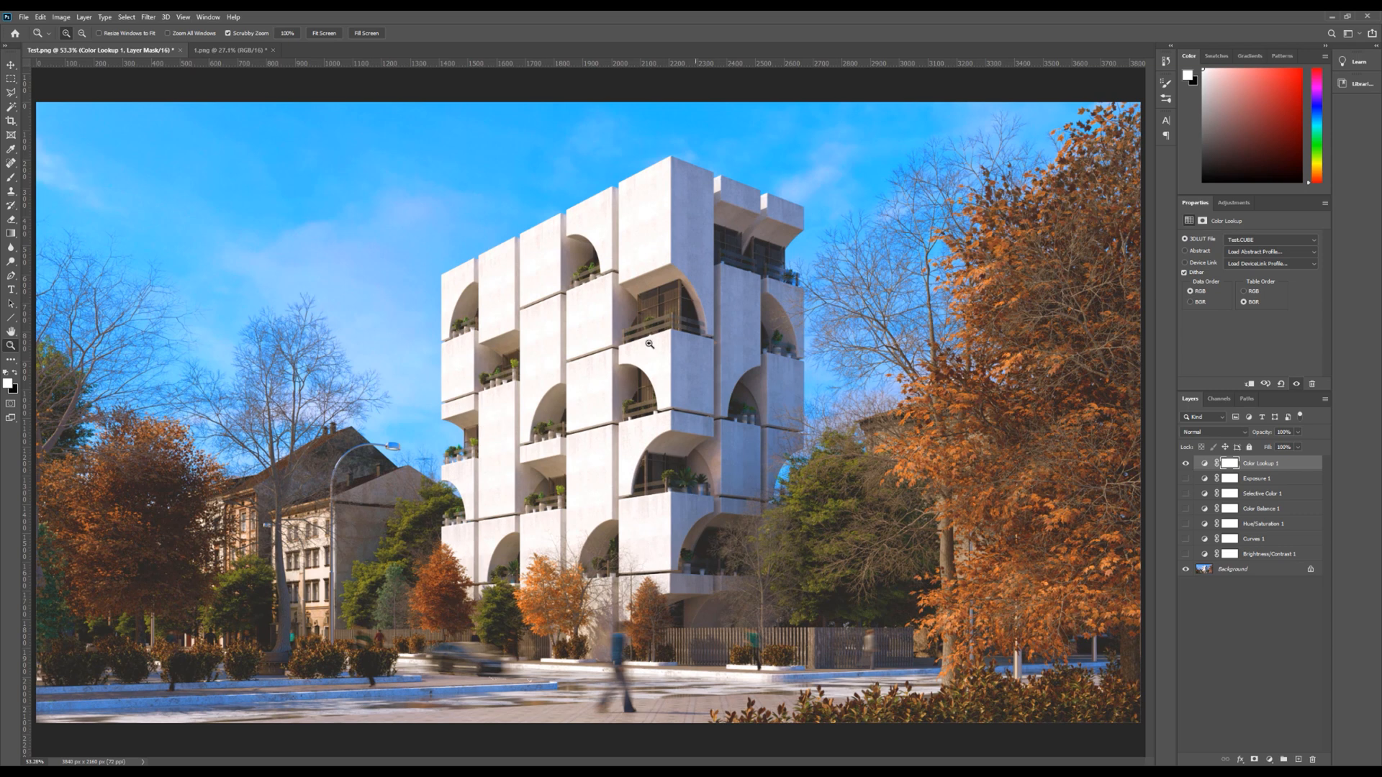
# Add a Color Lookup adjustment layer to the 1.png document and load Test.CUBE as its 3D LUT
pyautogui.click(238, 50)
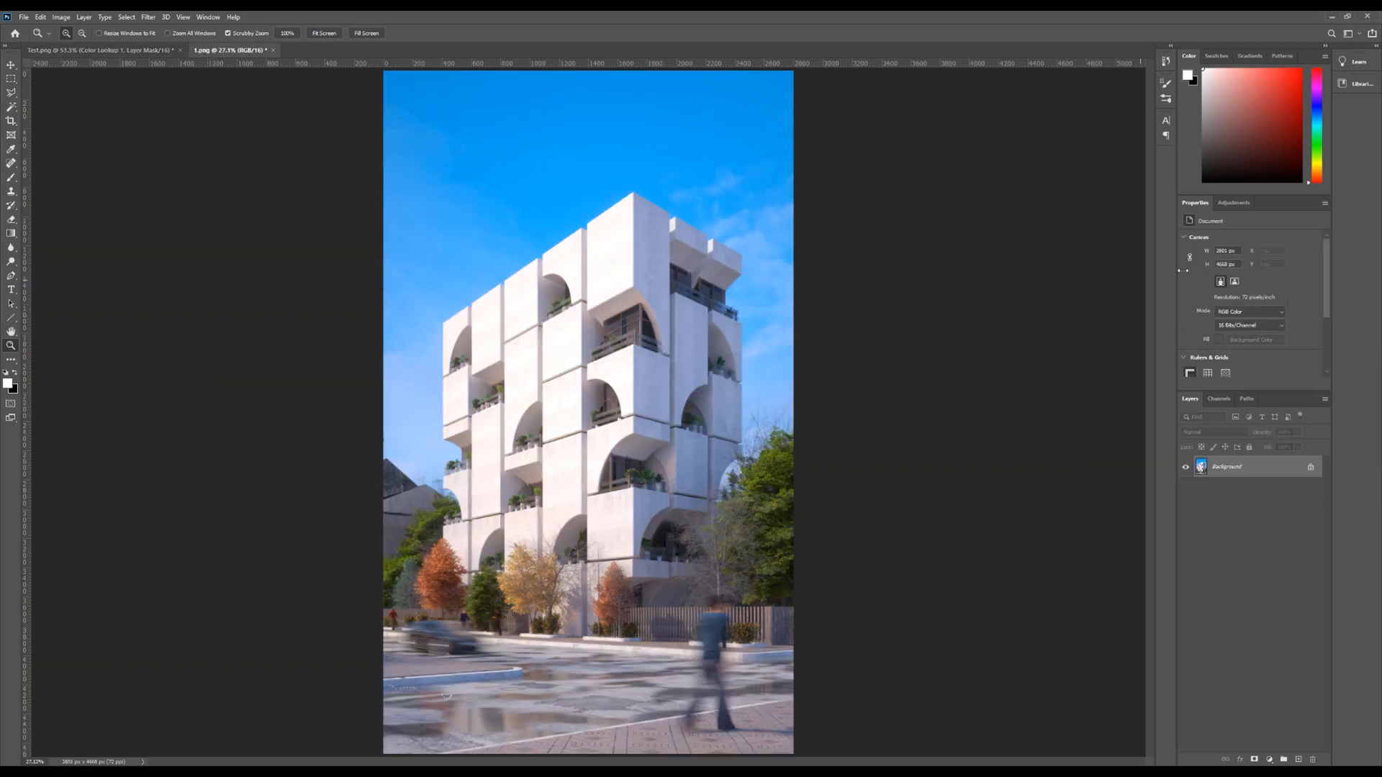
pyautogui.click(1233, 203)
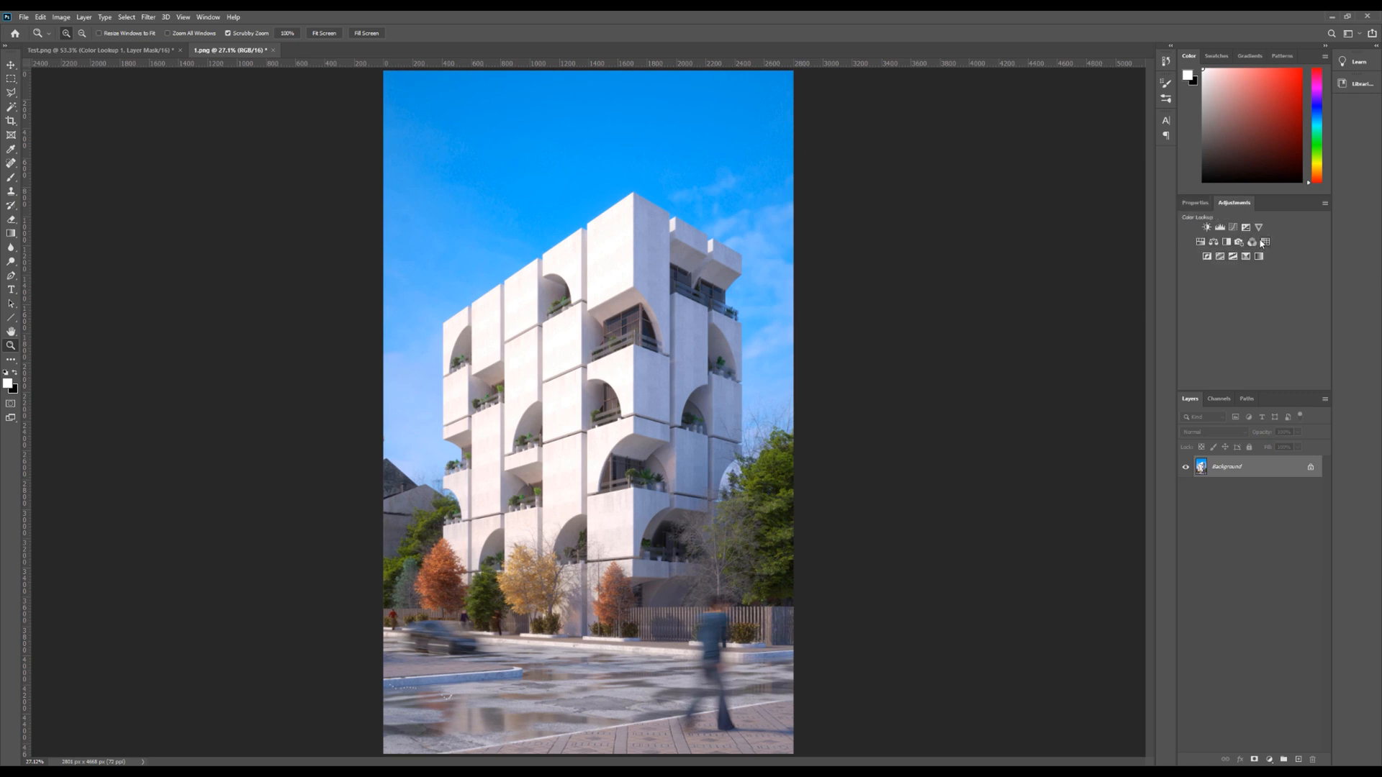
pyautogui.click(1266, 243)
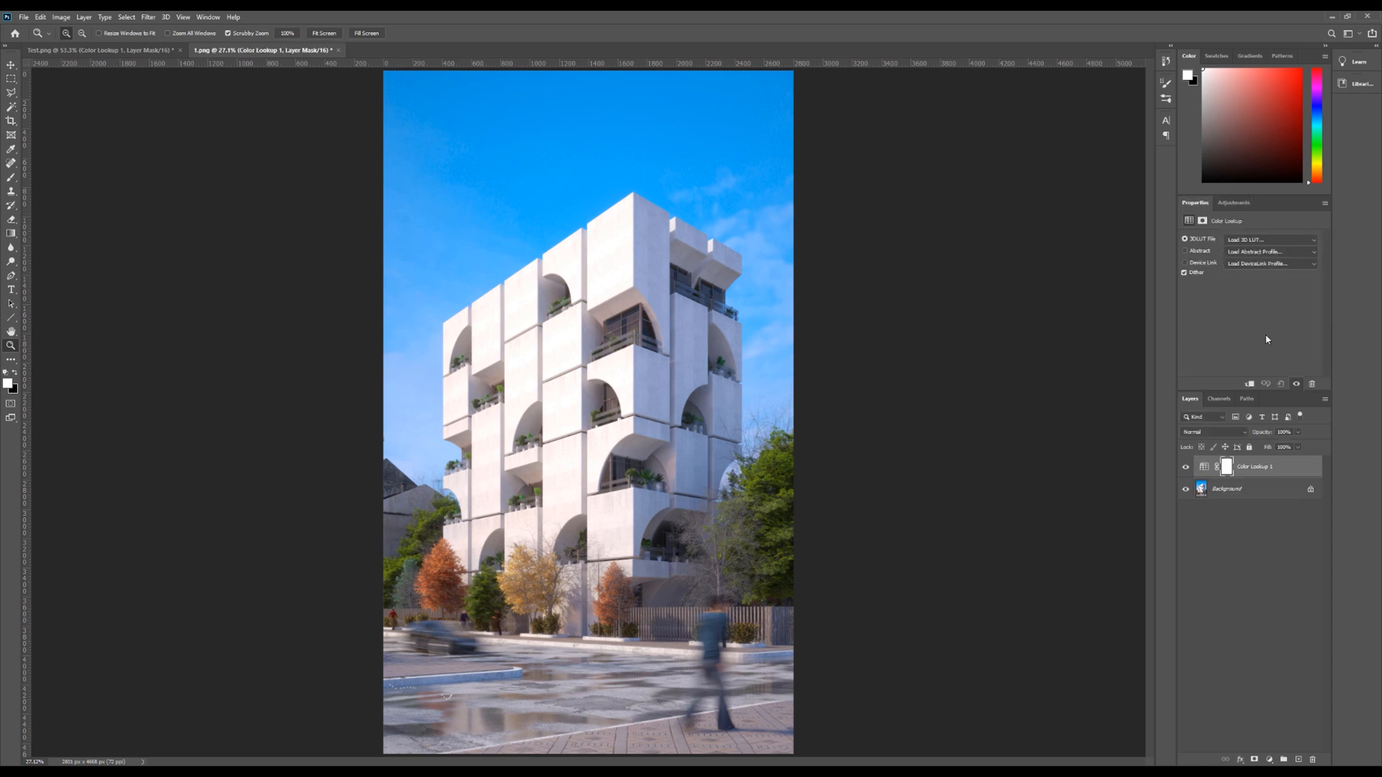
pyautogui.click(1274, 241)
pyautogui.click(1267, 22)
pyautogui.click(952, 651)
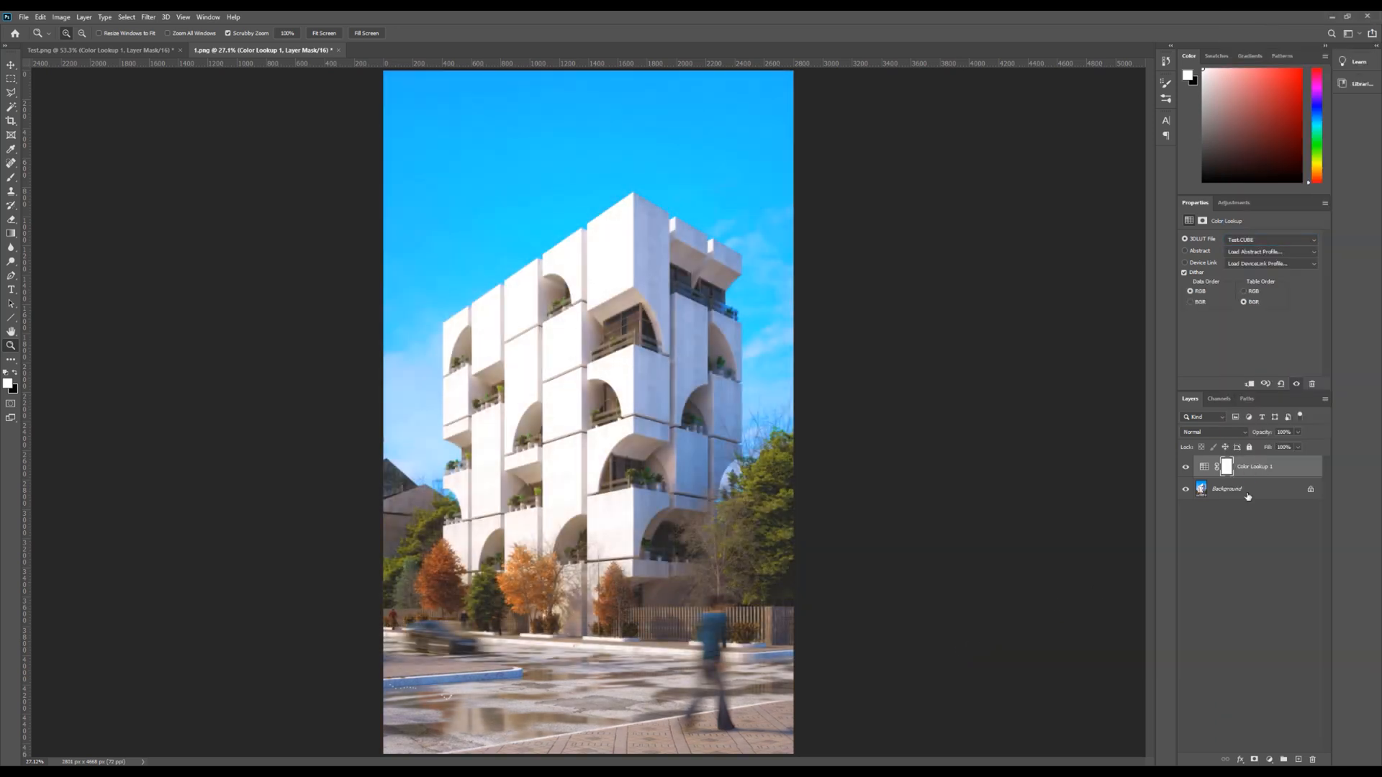
# Compare 1.png with the Color Lookup layer hidden and shown, and against the graded Test.png
pyautogui.click(1186, 468)
pyautogui.click(1186, 468)
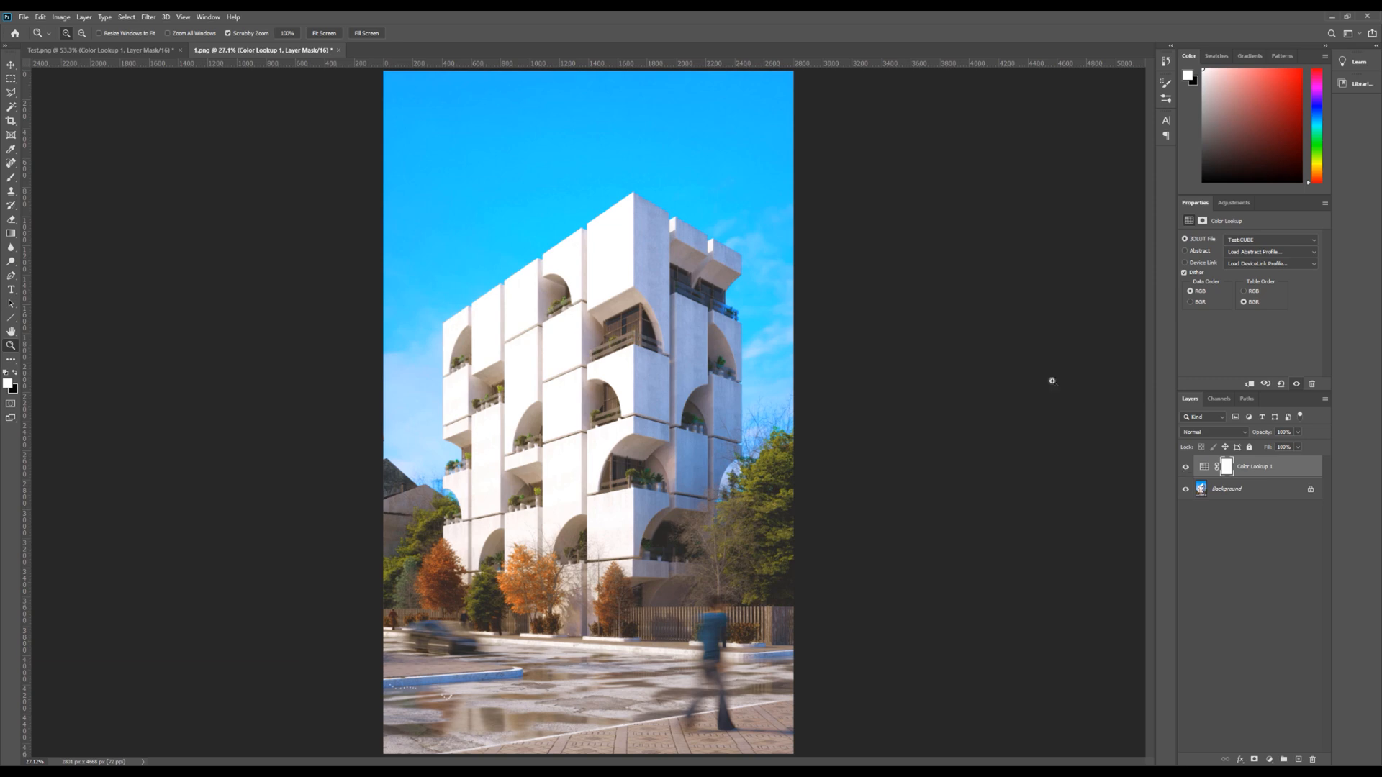
pyautogui.click(91, 51)
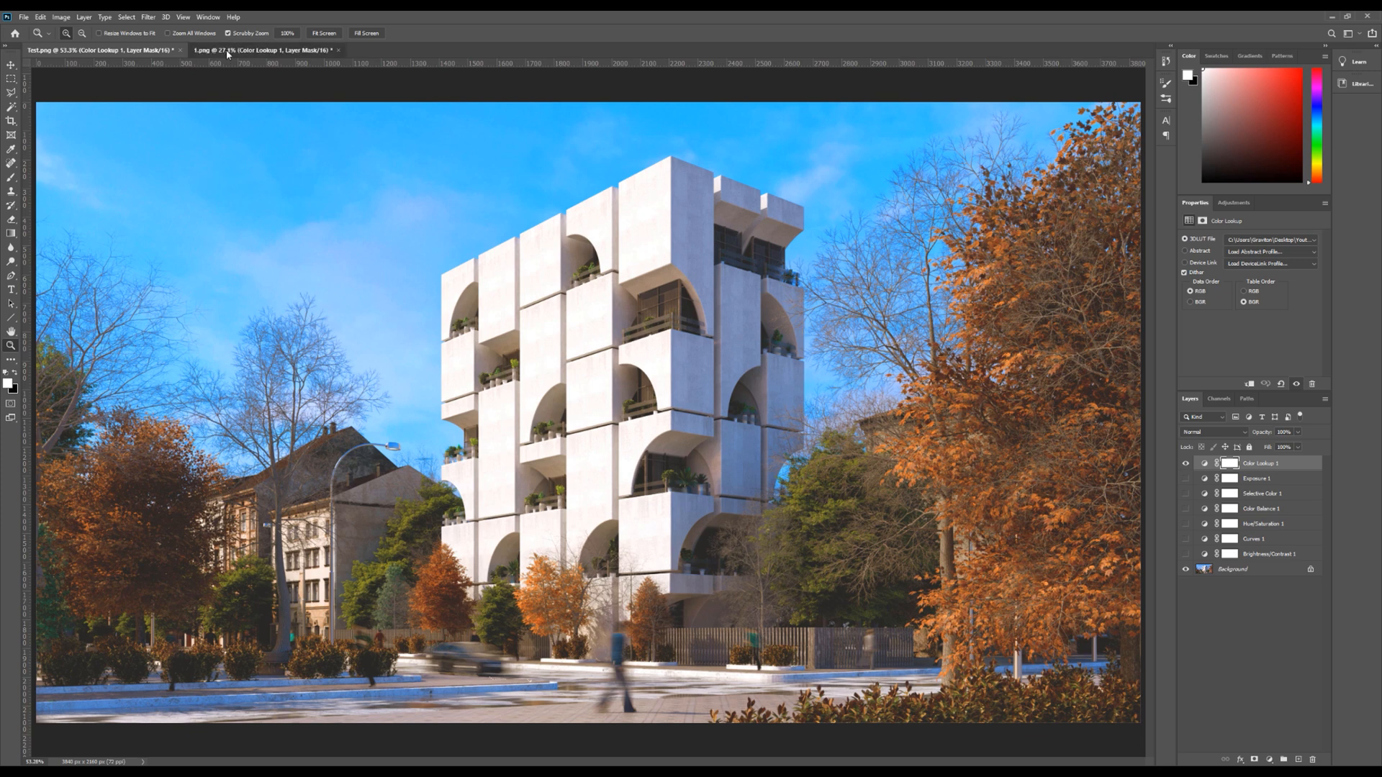
pyautogui.click(263, 50)
# Try lowering the opacity of the Color Lookup layer in 1.png to weaken the LUT effect
pyautogui.click(1299, 432)
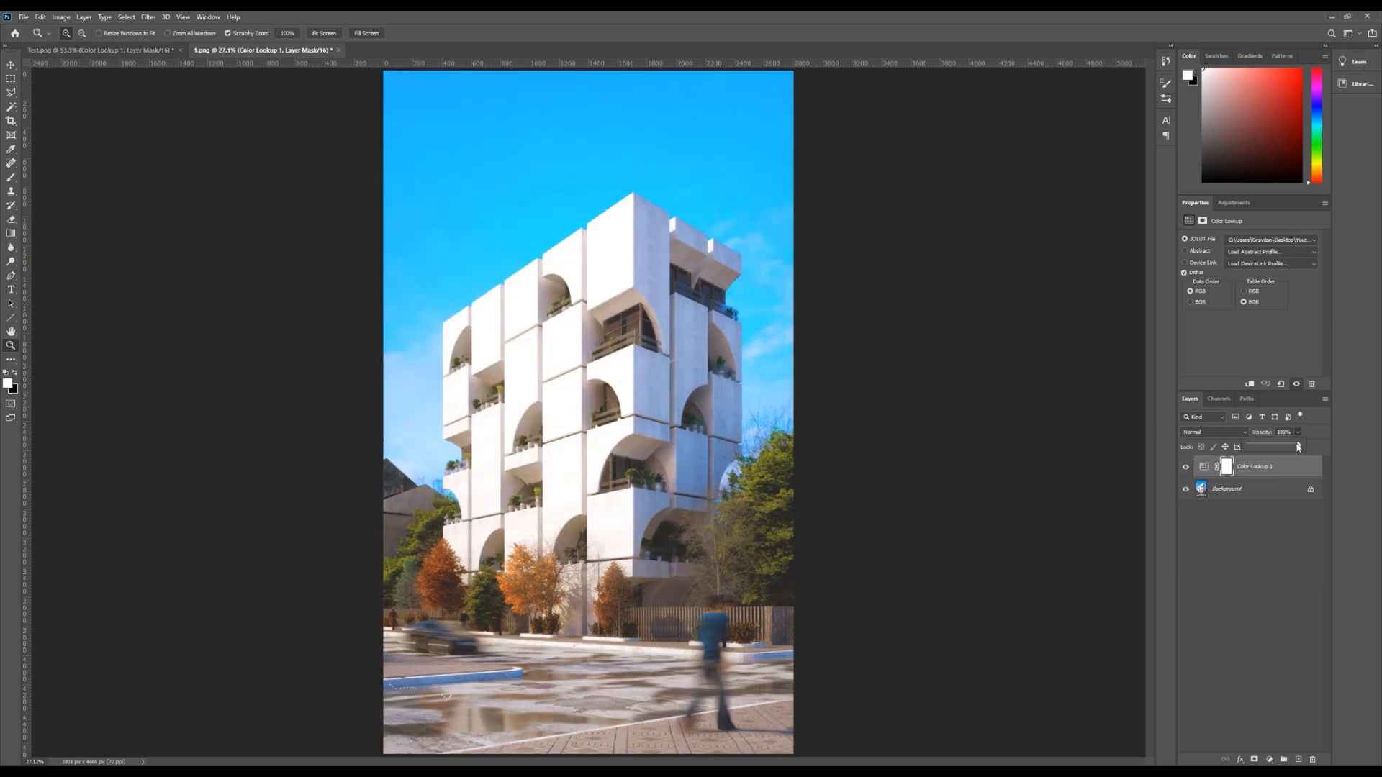
pyautogui.moveTo(1295, 447); pyautogui.dragTo(1345, 442)
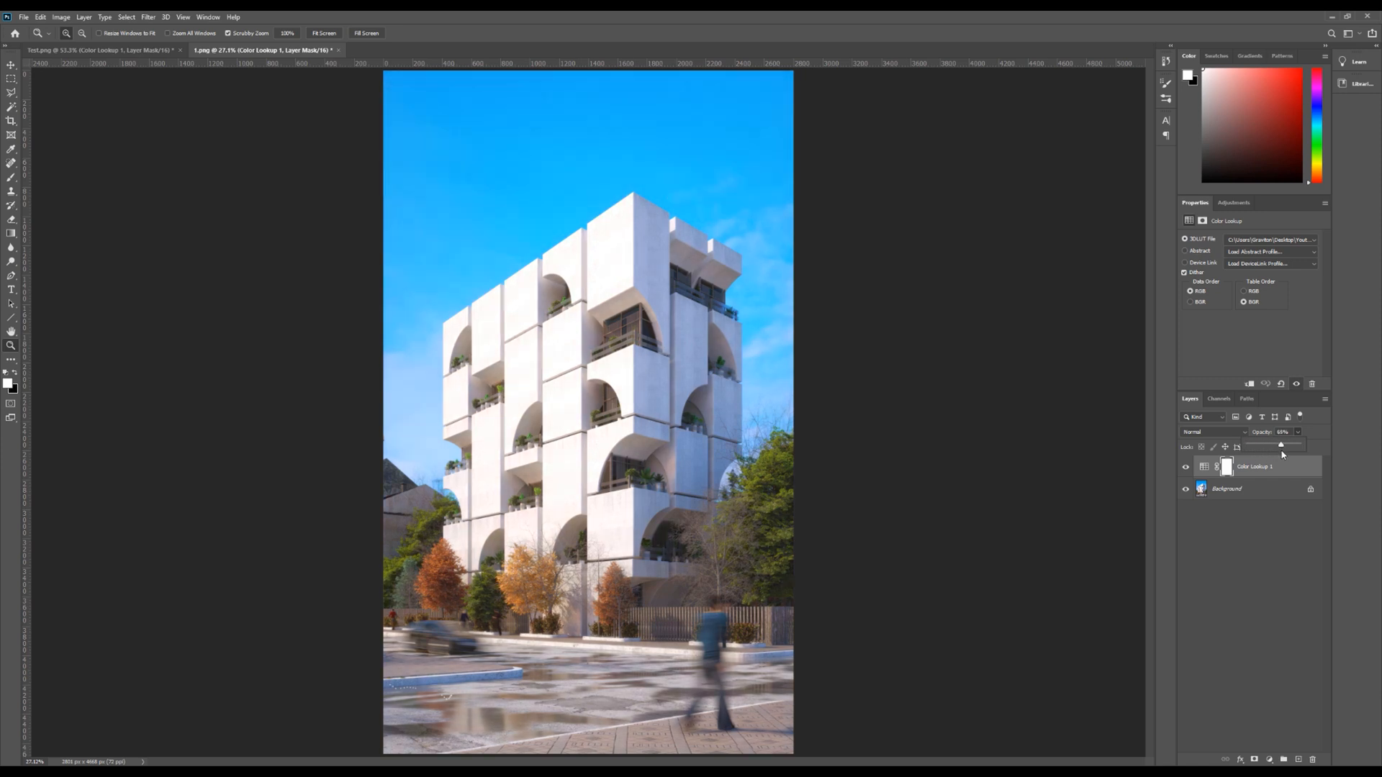
pyautogui.press('Delete')
# Try a Brightness/Contrast adjustment layer above the Color Lookup layer with a brightness of 1, and delete it
pyautogui.click(1236, 207)
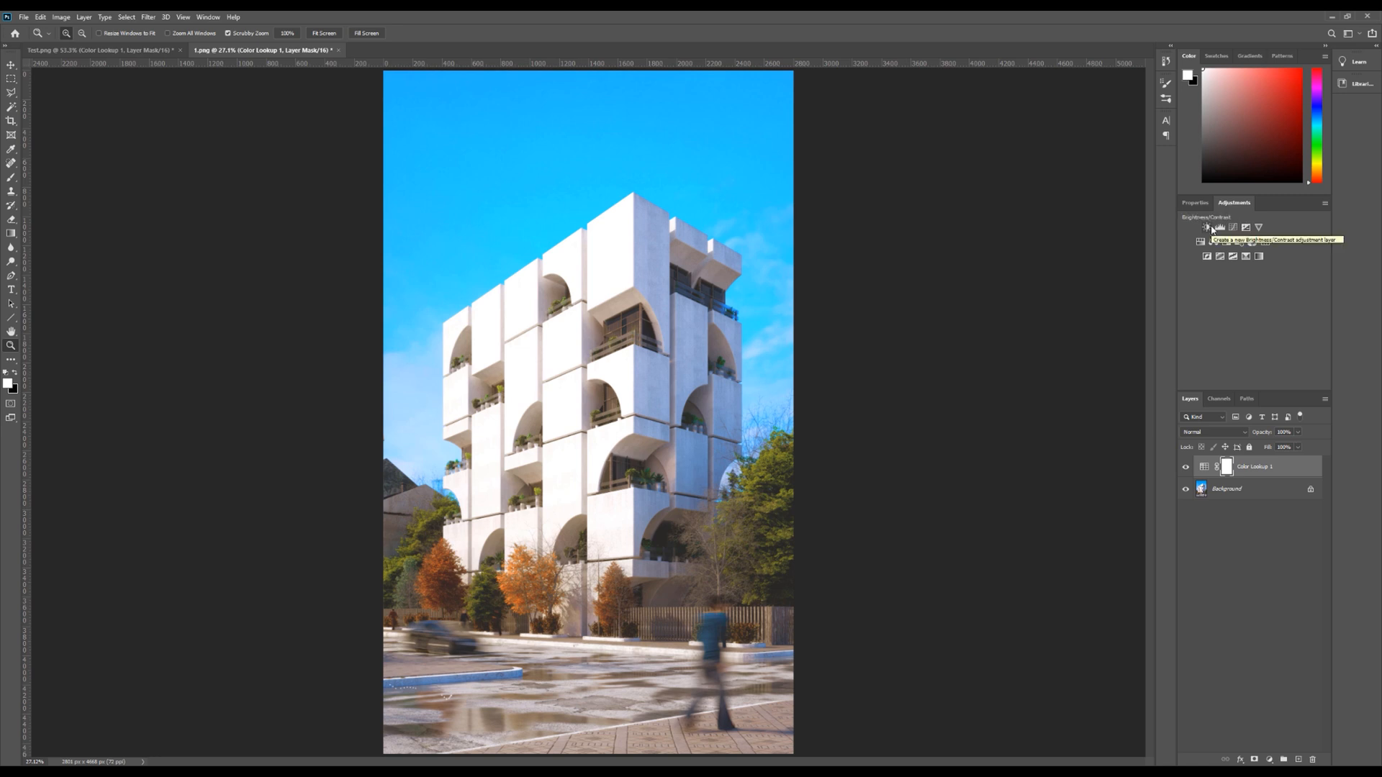
pyautogui.click(1212, 229)
pyautogui.moveTo(1251, 271)
pyautogui.mouseDown()
pyautogui.moveTo(1232, 271)
pyautogui.moveTo(1252, 271)
pyautogui.mouseUp()
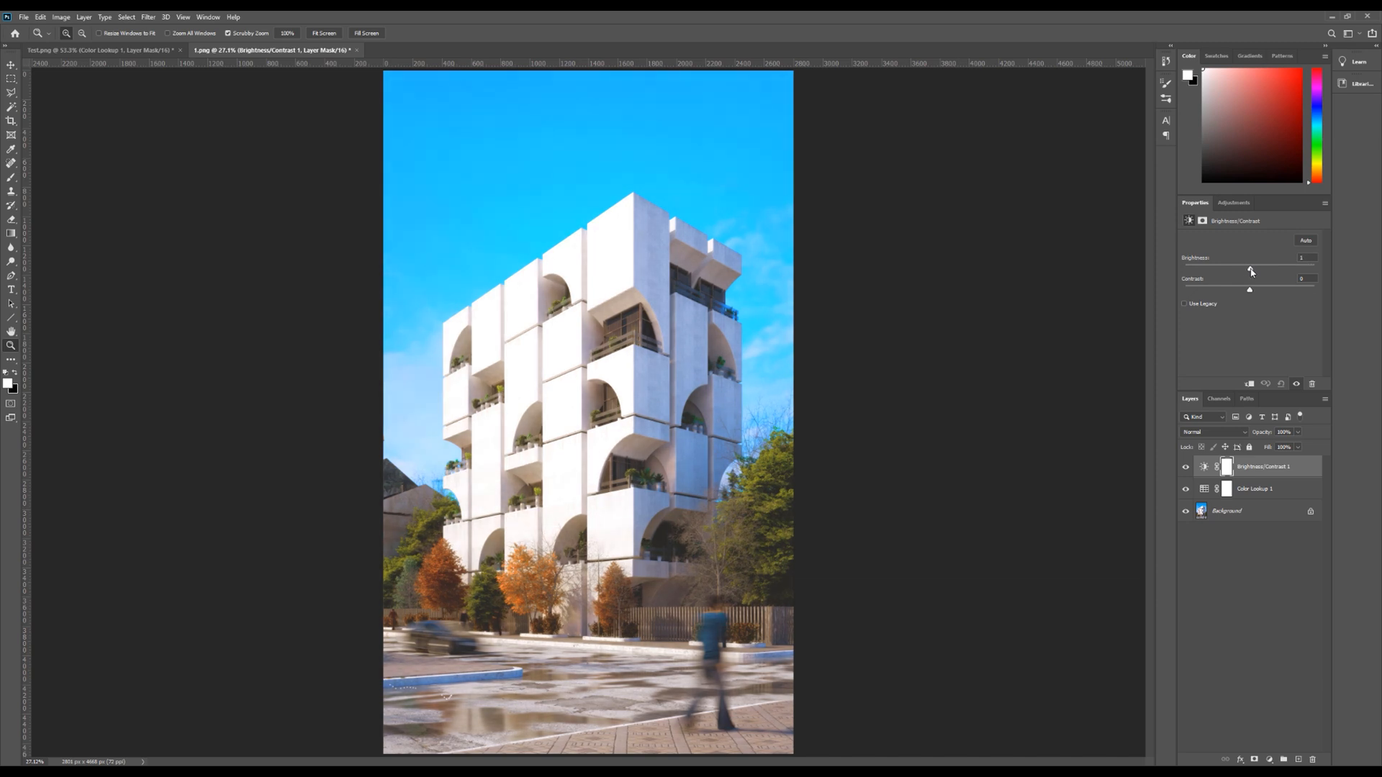
pyautogui.press('Delete')
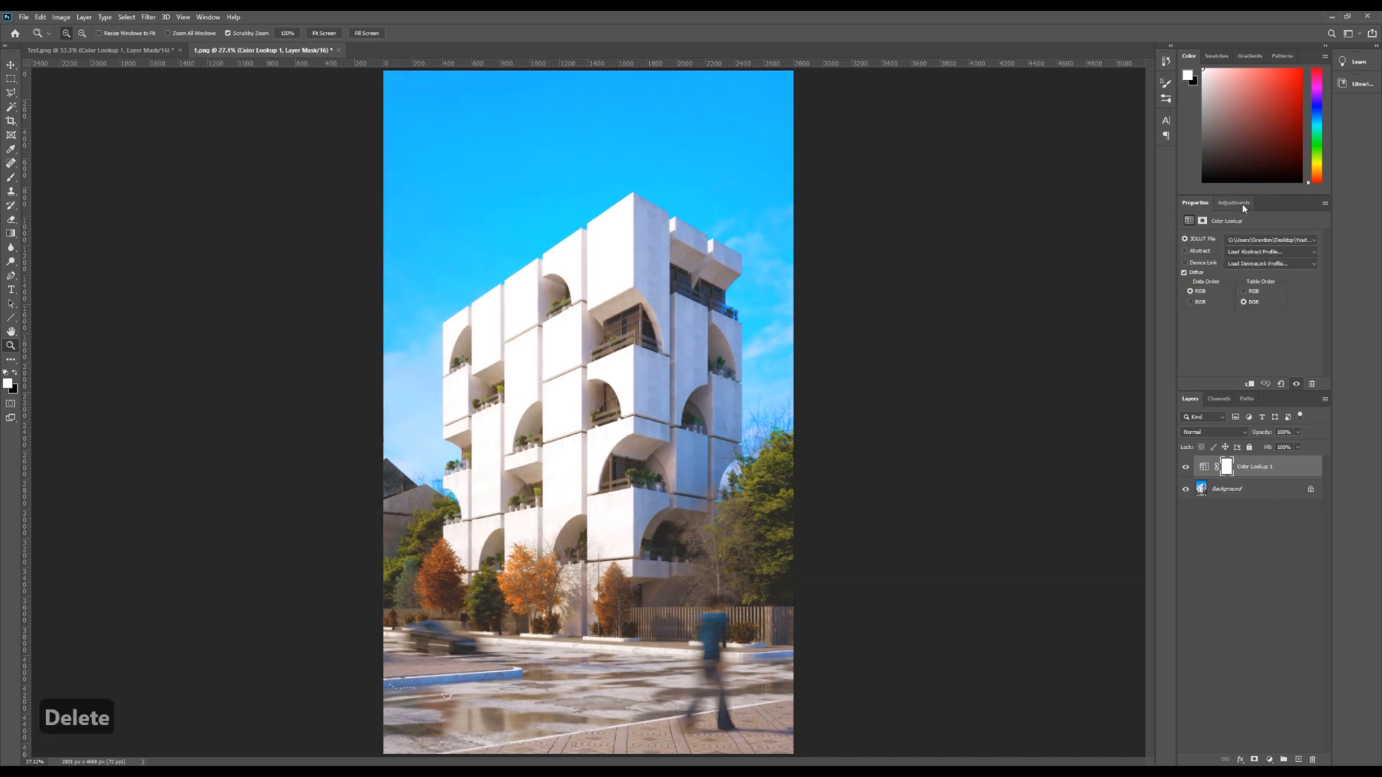
# Try an Exposure adjustment layer above the Color Lookup layer with an exposure of -0.17
pyautogui.click(1233, 202)
pyautogui.click(1247, 228)
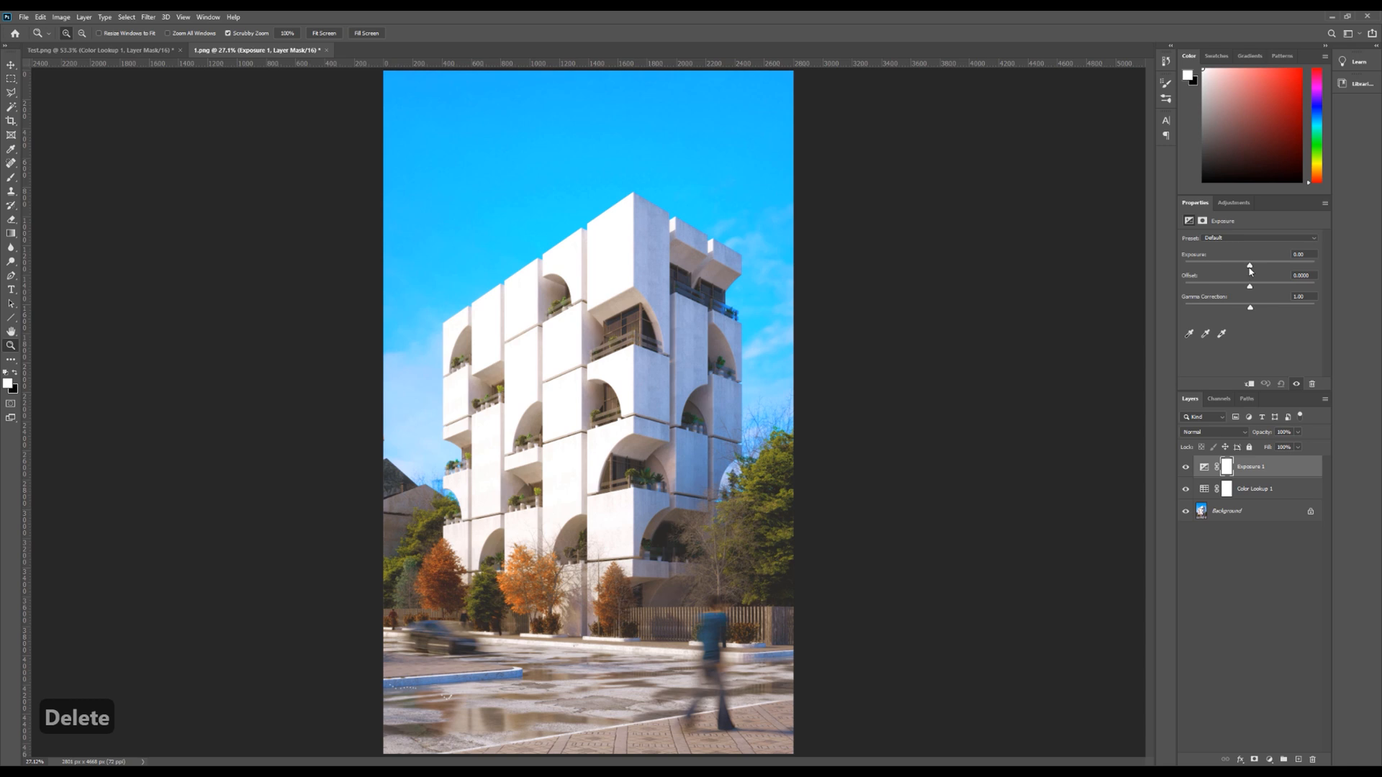
pyautogui.moveTo(1250, 268); pyautogui.dragTo(1249, 270)
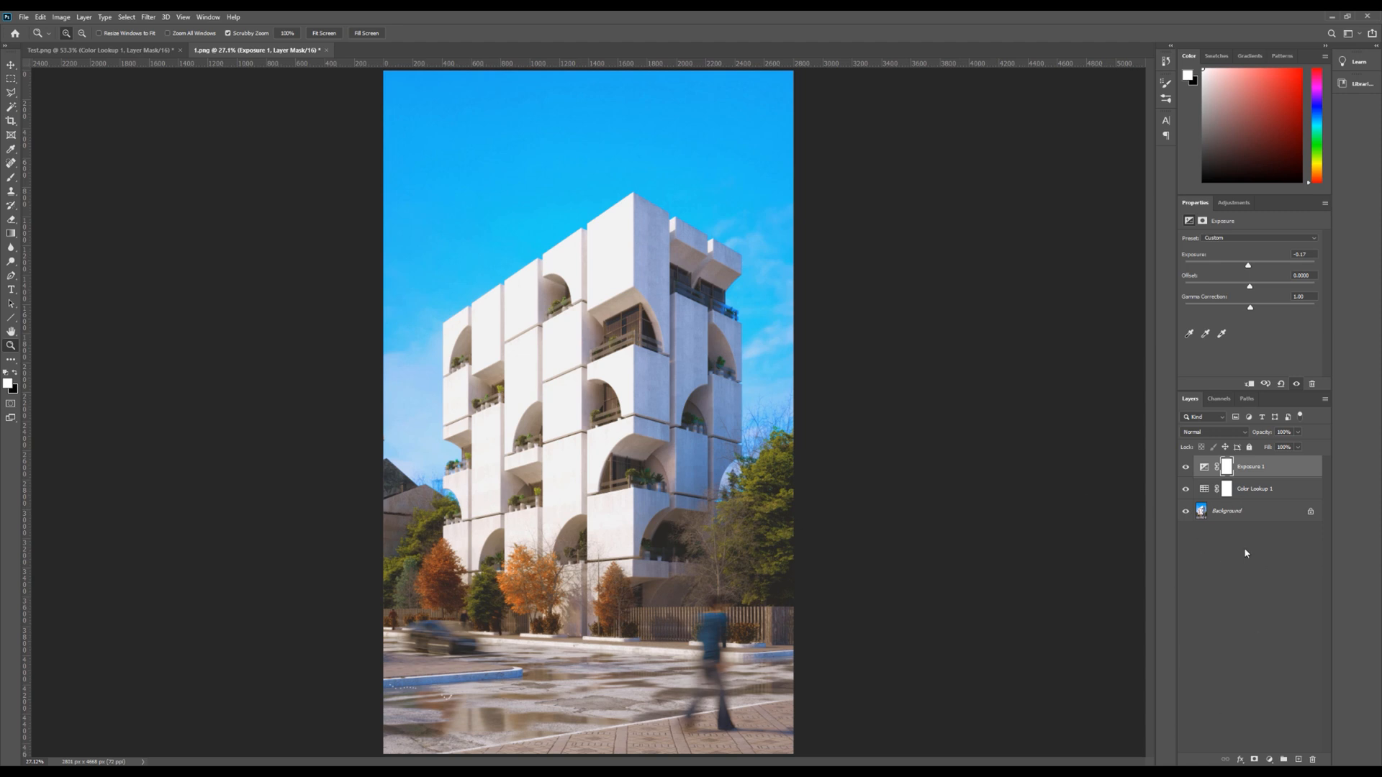
pyautogui.click(1188, 491)
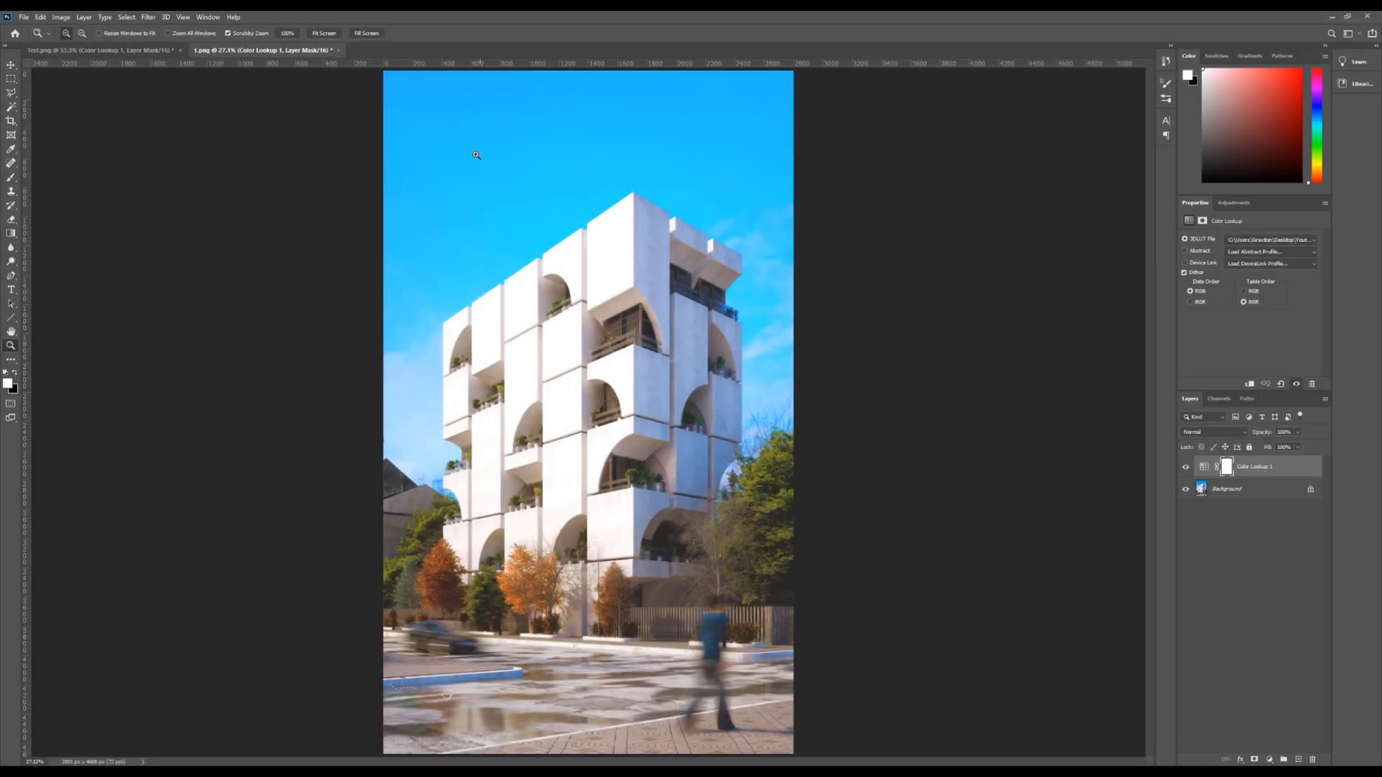
# Return to the Test.png document, check its 3D LUT choices, and view the free LUTs search results in the browser
pyautogui.click(100, 50)
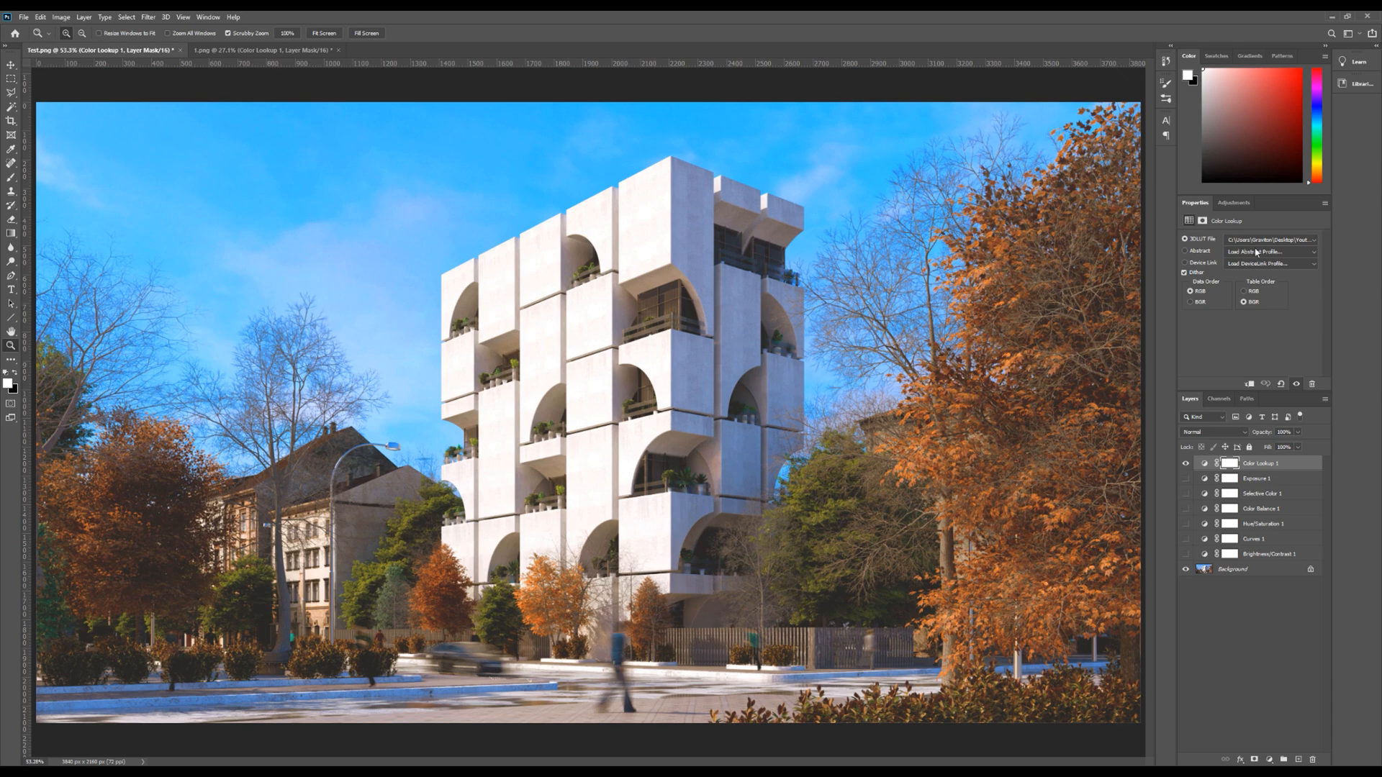
pyautogui.click(1274, 241)
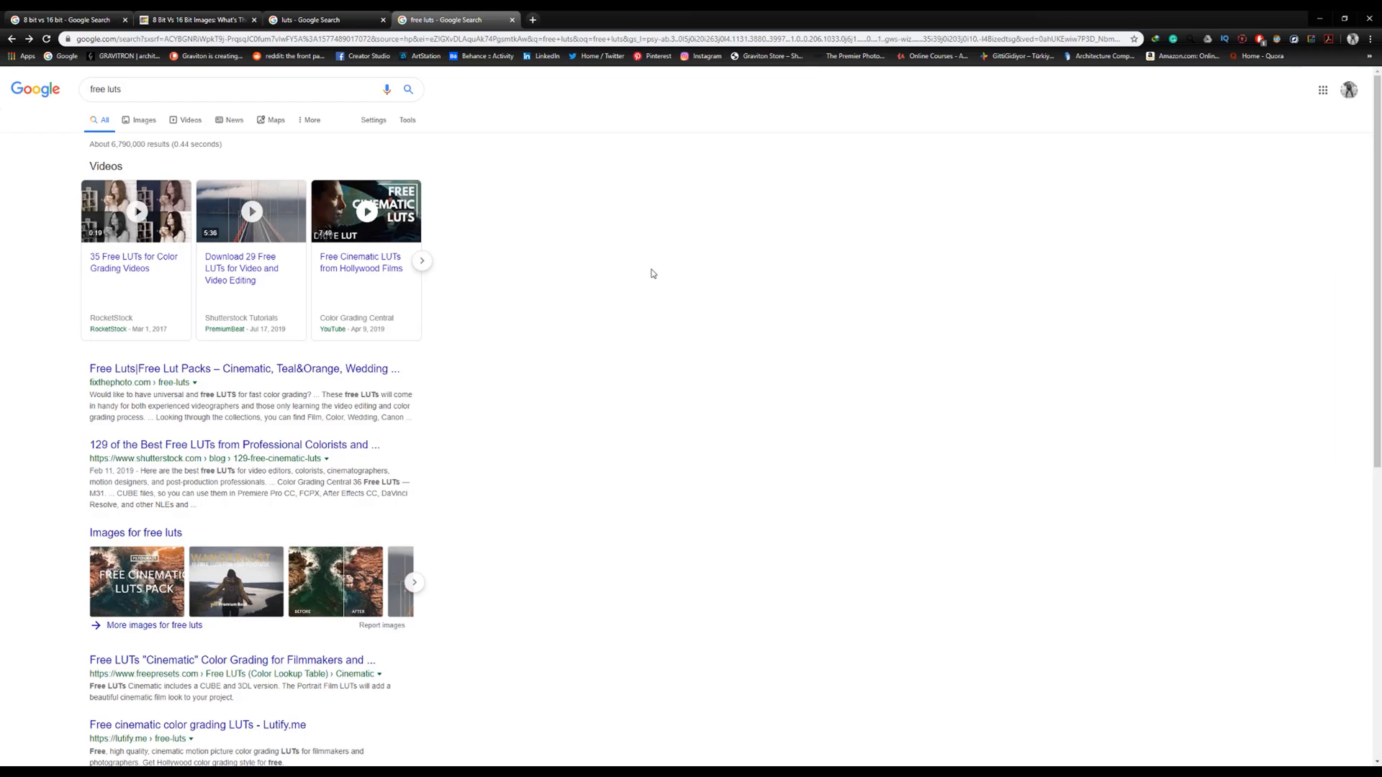
pyautogui.middleClick(738, 271)
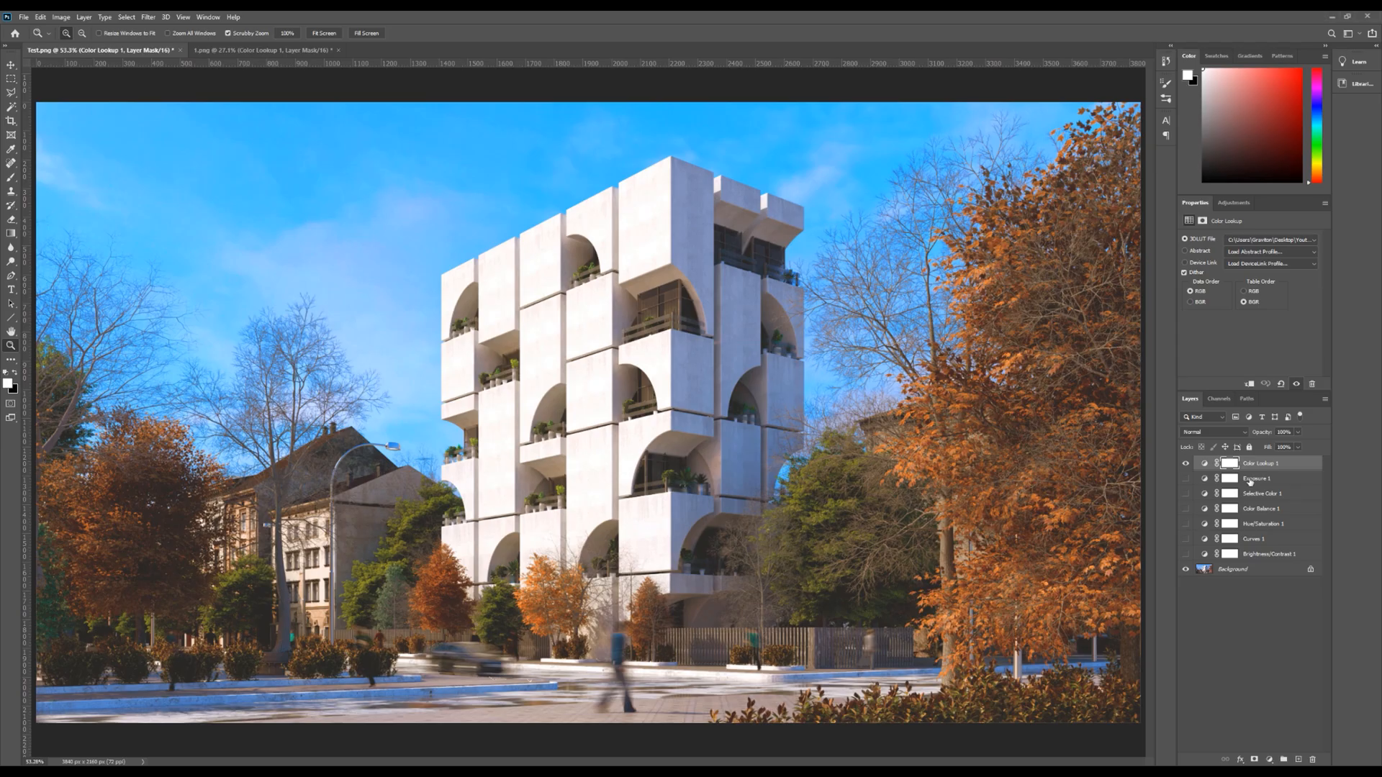
# Delete the six adjustment layers from Exposure 1 to Brightness/Contrast 1 in Test.png and hide the Color Lookup 1 layer
pyautogui.click(1250, 480)
pyautogui.keyDown('shift'); pyautogui.click(1249, 555); pyautogui.keyUp('shift')
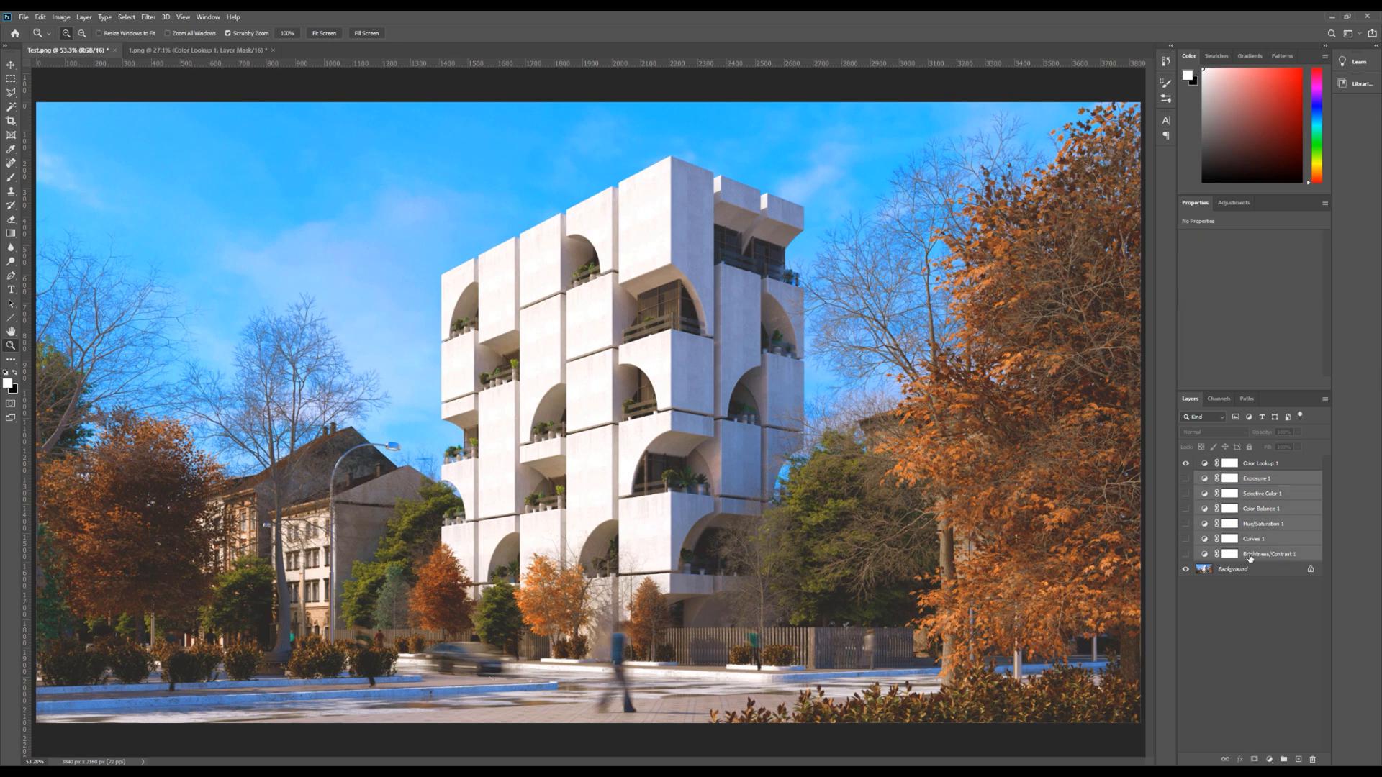
pyautogui.press('Delete')
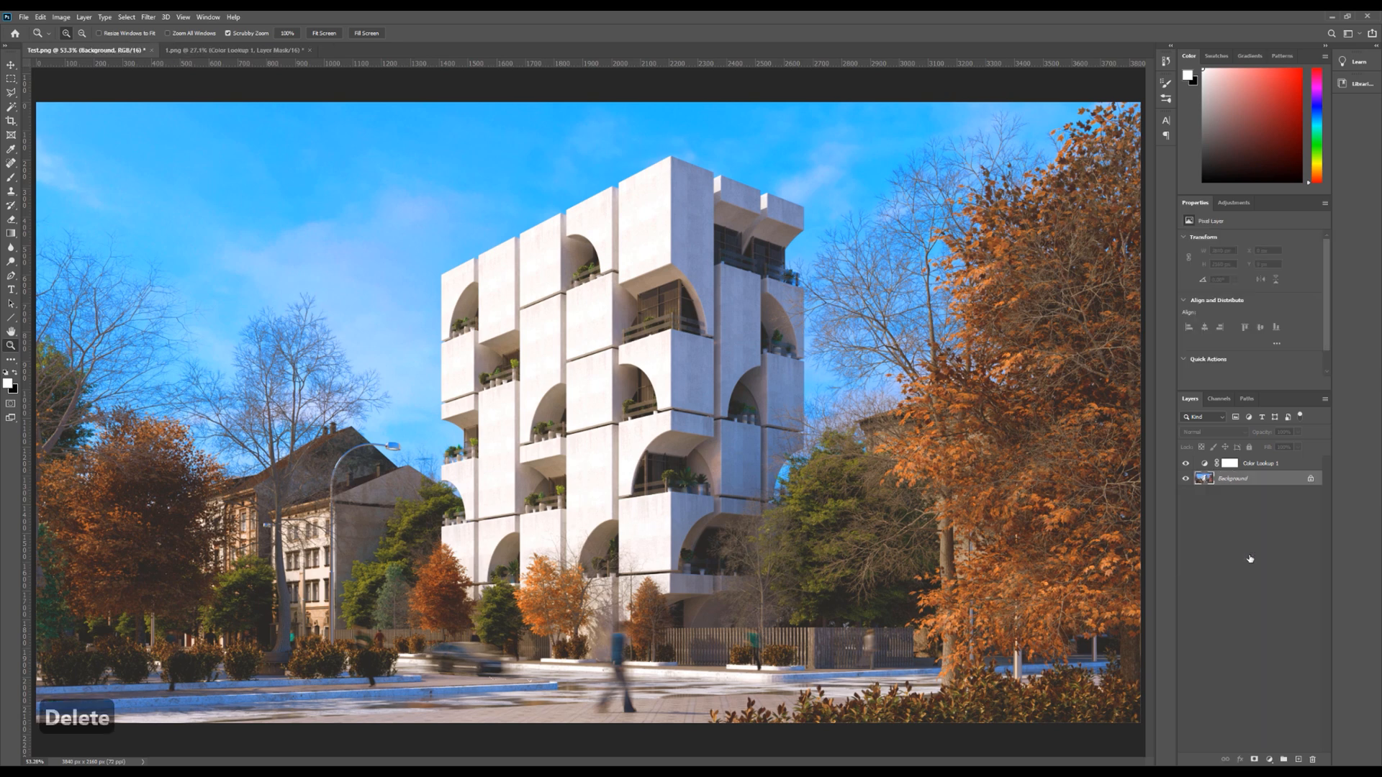
pyautogui.click(1187, 467)
pyautogui.click(1260, 465)
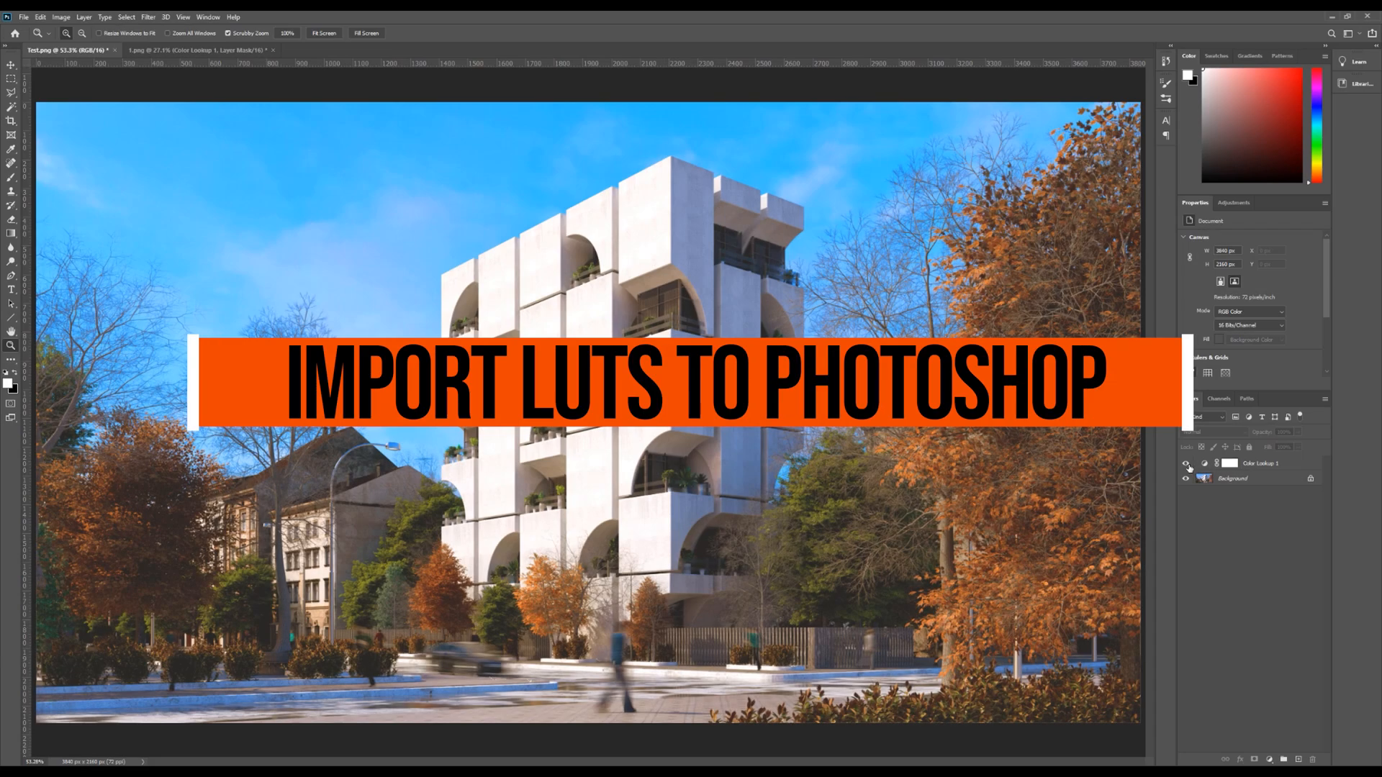
pyautogui.click(1186, 464)
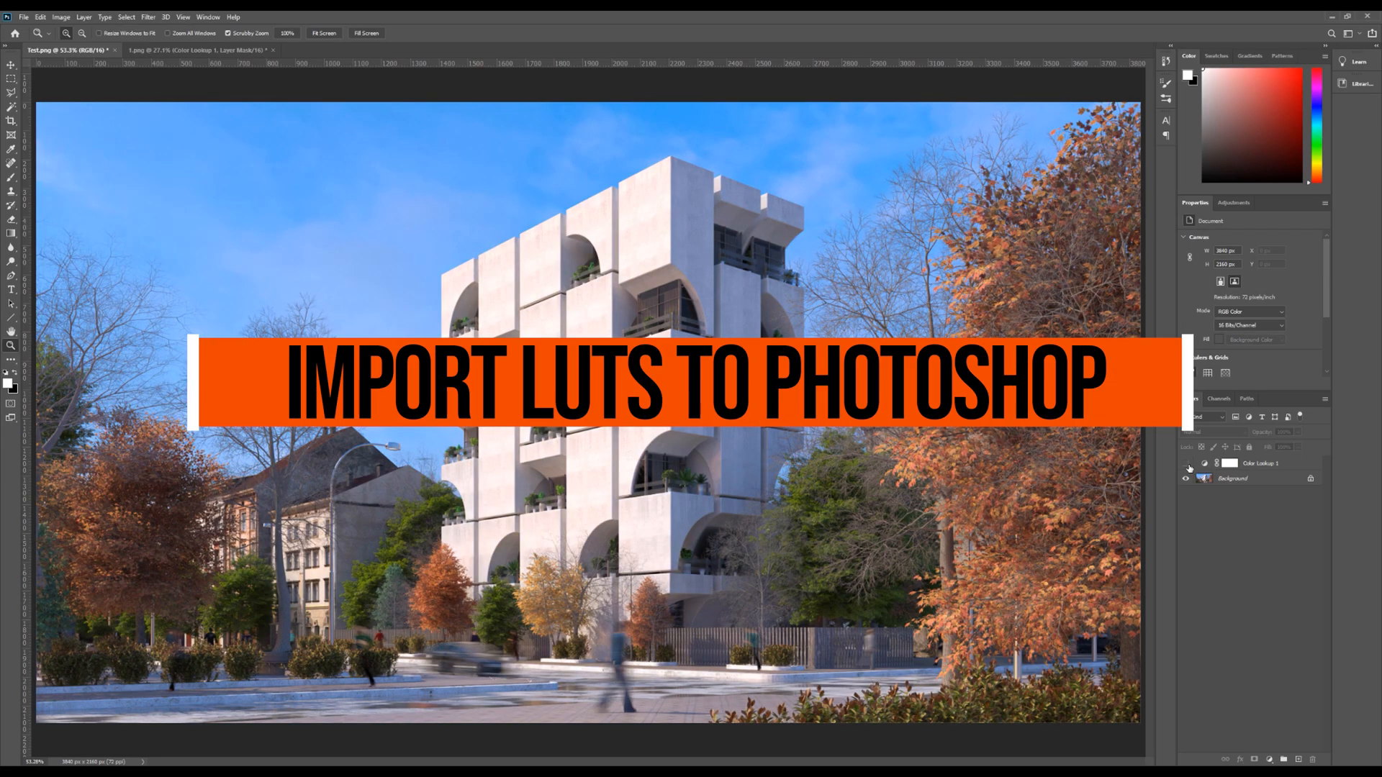
# Add a second Color Lookup adjustment layer and preview the Arctic Circle, Black Eye and Clean & Tidy 3D LUTs in turn
pyautogui.click(1234, 203)
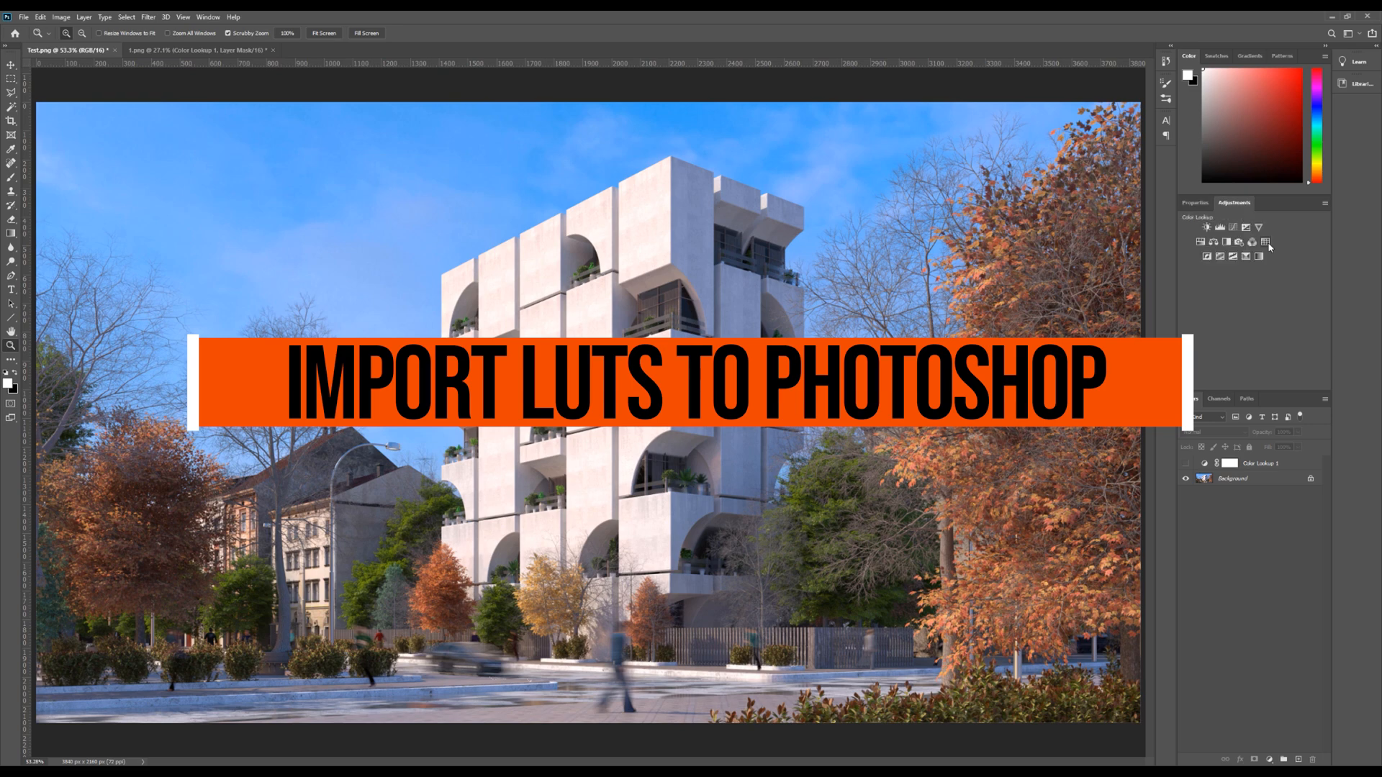
pyautogui.click(1272, 298)
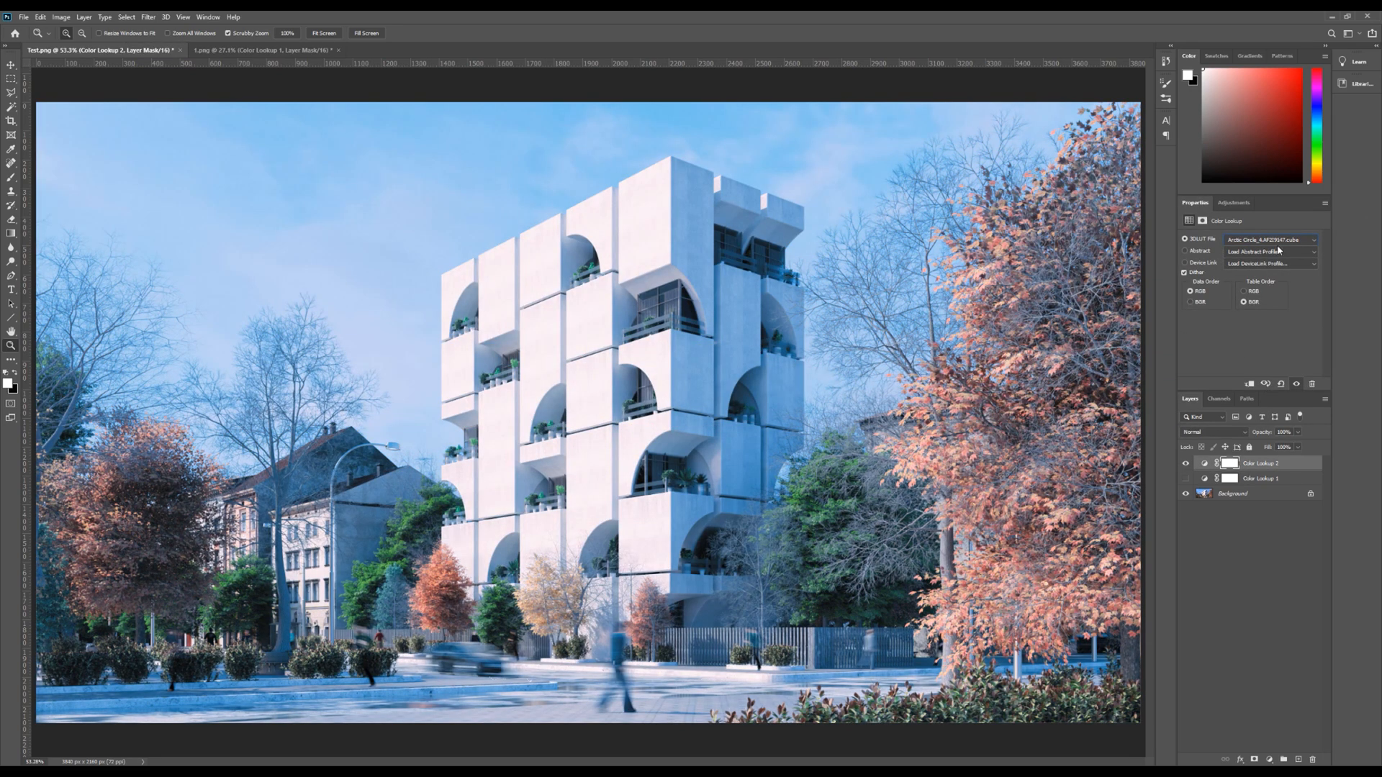
pyautogui.click(1280, 241)
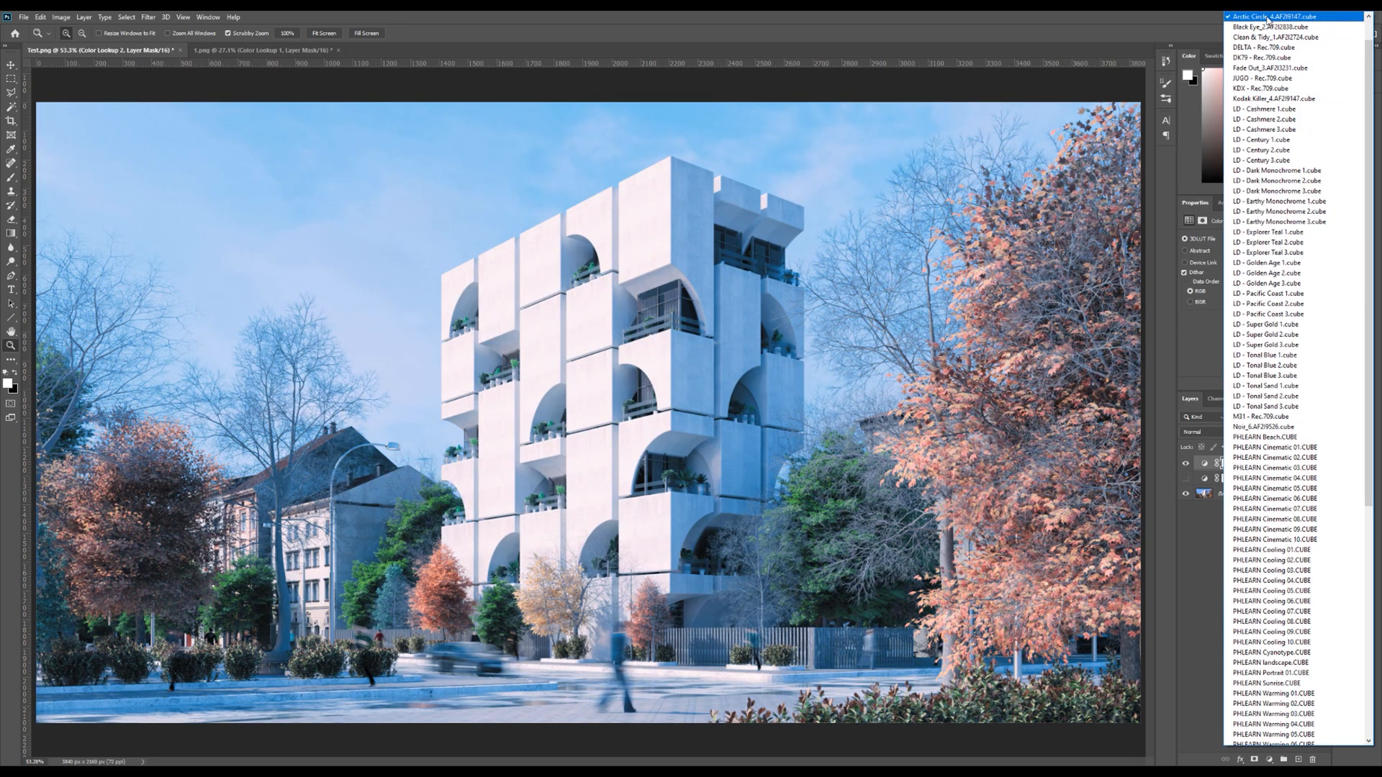
pyautogui.click(1269, 18)
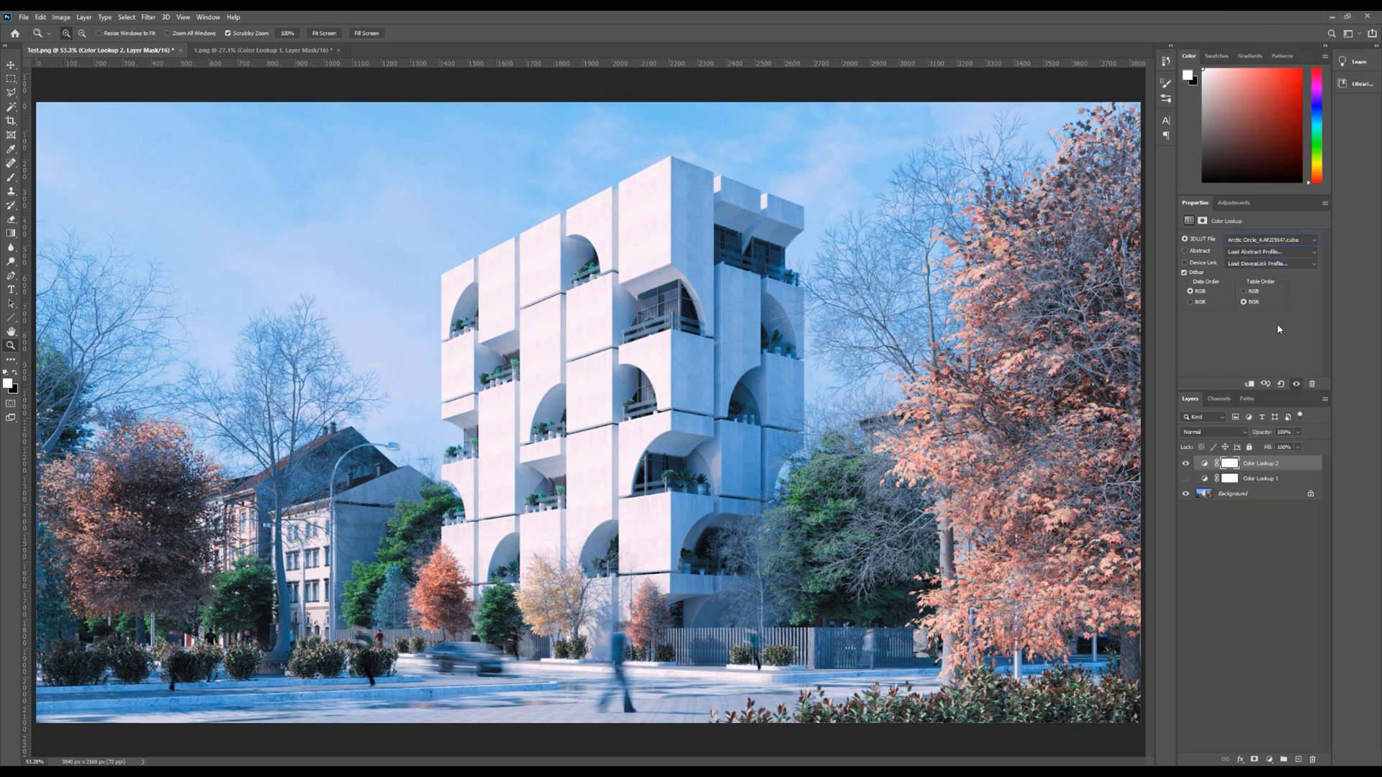
pyautogui.press('Down')
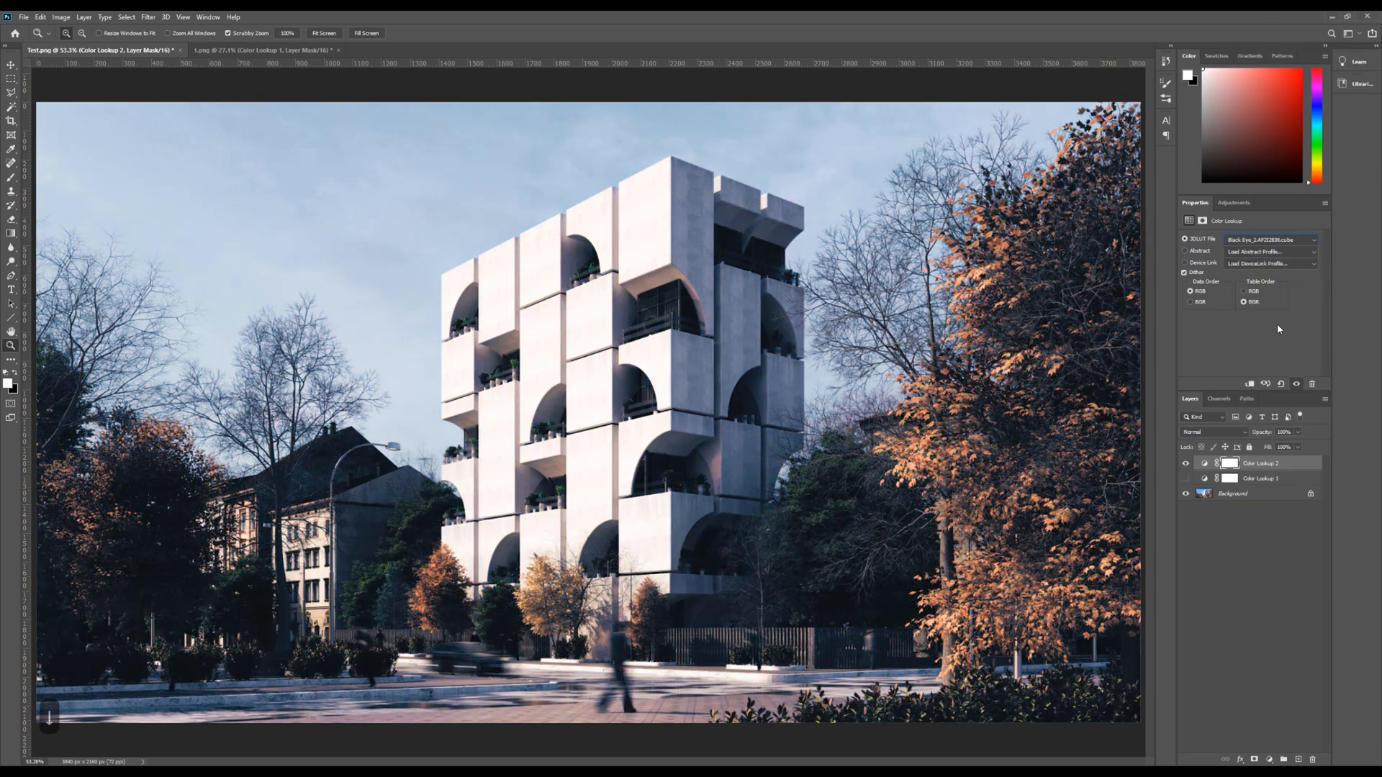
pyautogui.press('Down')
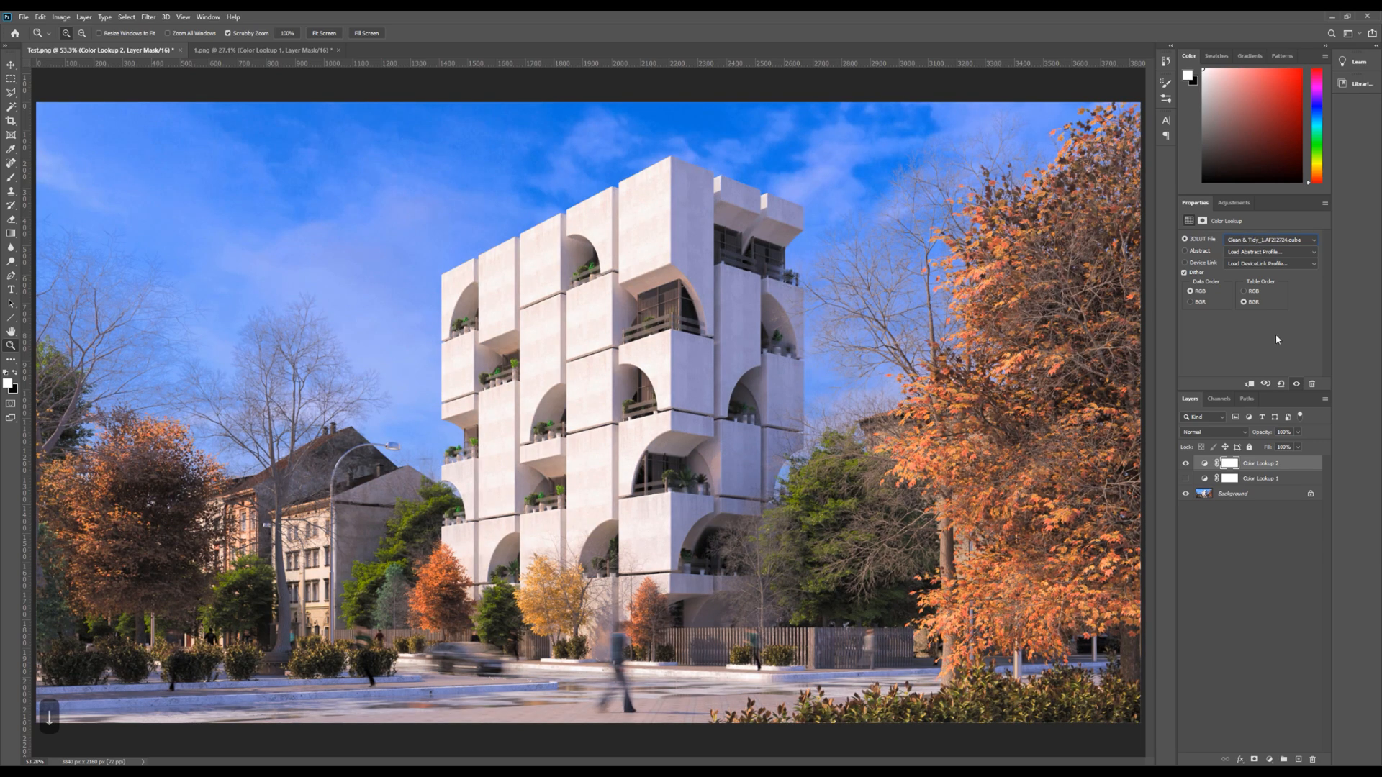
# Try a lower opacity on the Clean & Tidy Color Lookup layer and compare the image with the layer hidden and shown
pyautogui.click(1299, 432)
pyautogui.moveTo(1300, 444); pyautogui.dragTo(1282, 450)
pyautogui.click(1187, 468)
pyautogui.click(1186, 468)
pyautogui.click(1187, 468)
pyautogui.click(1186, 468)
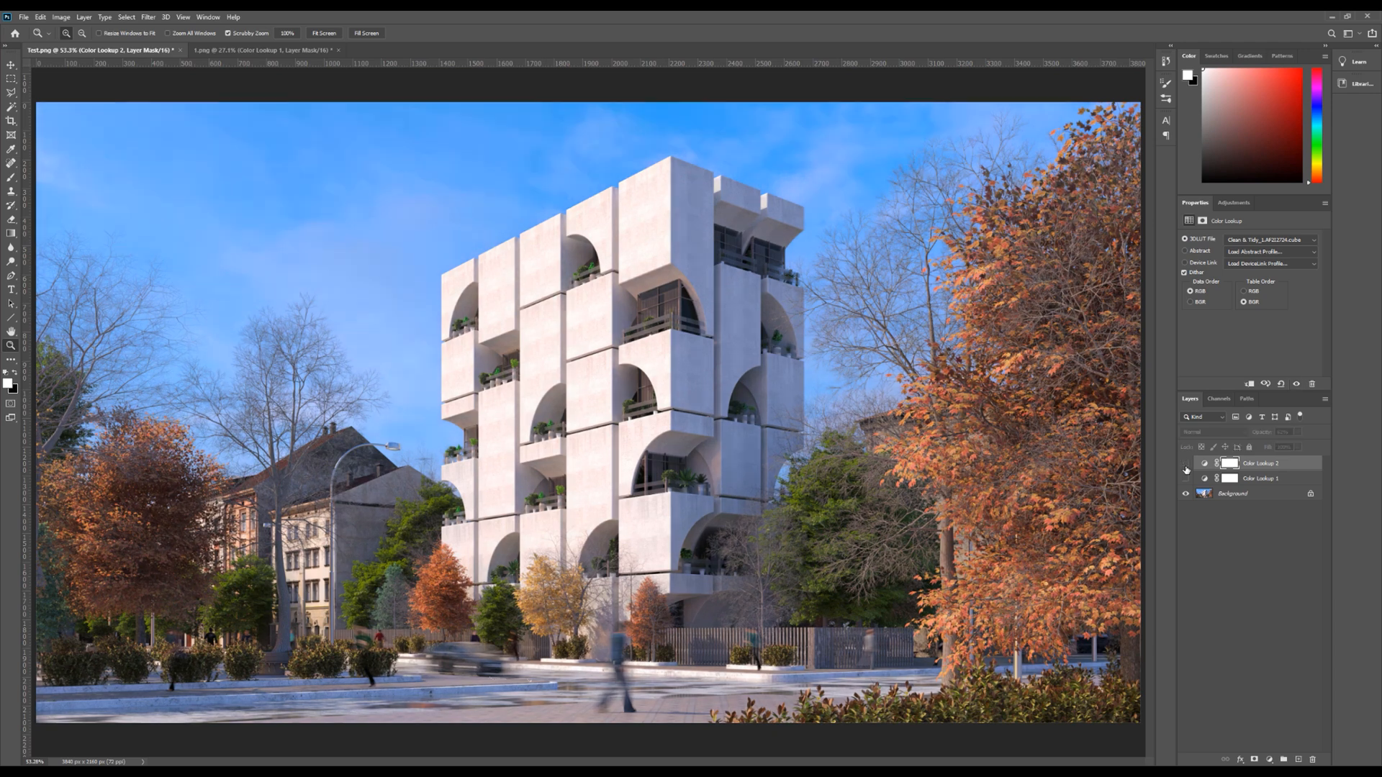
pyautogui.click(1186, 468)
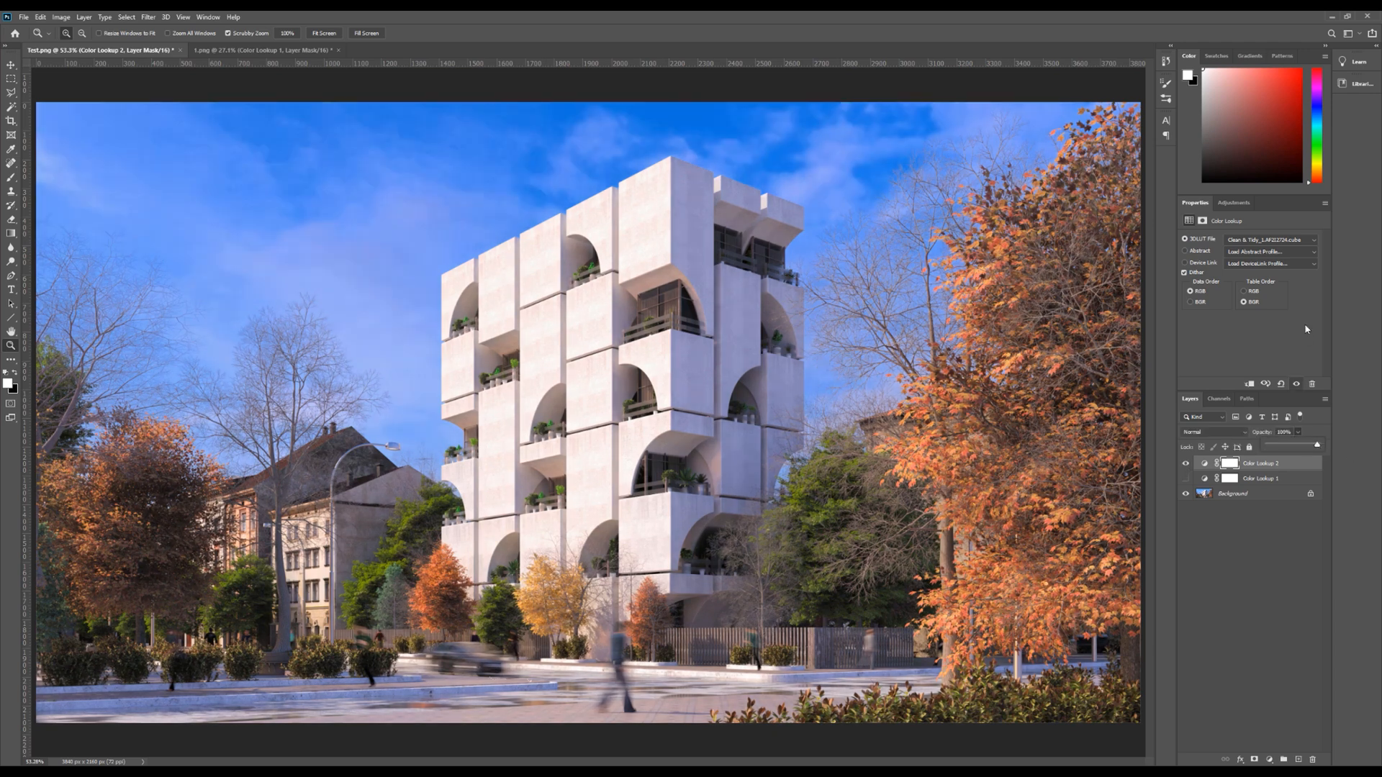
# Cycle the Color Lookup 2 layer through the following 3D LUTs, past JUGO - Rec.709, to the Kodak Killer LUT
pyautogui.press('Down')
pyautogui.press('Down')
pyautogui.press('Down')
pyautogui.press('Down')
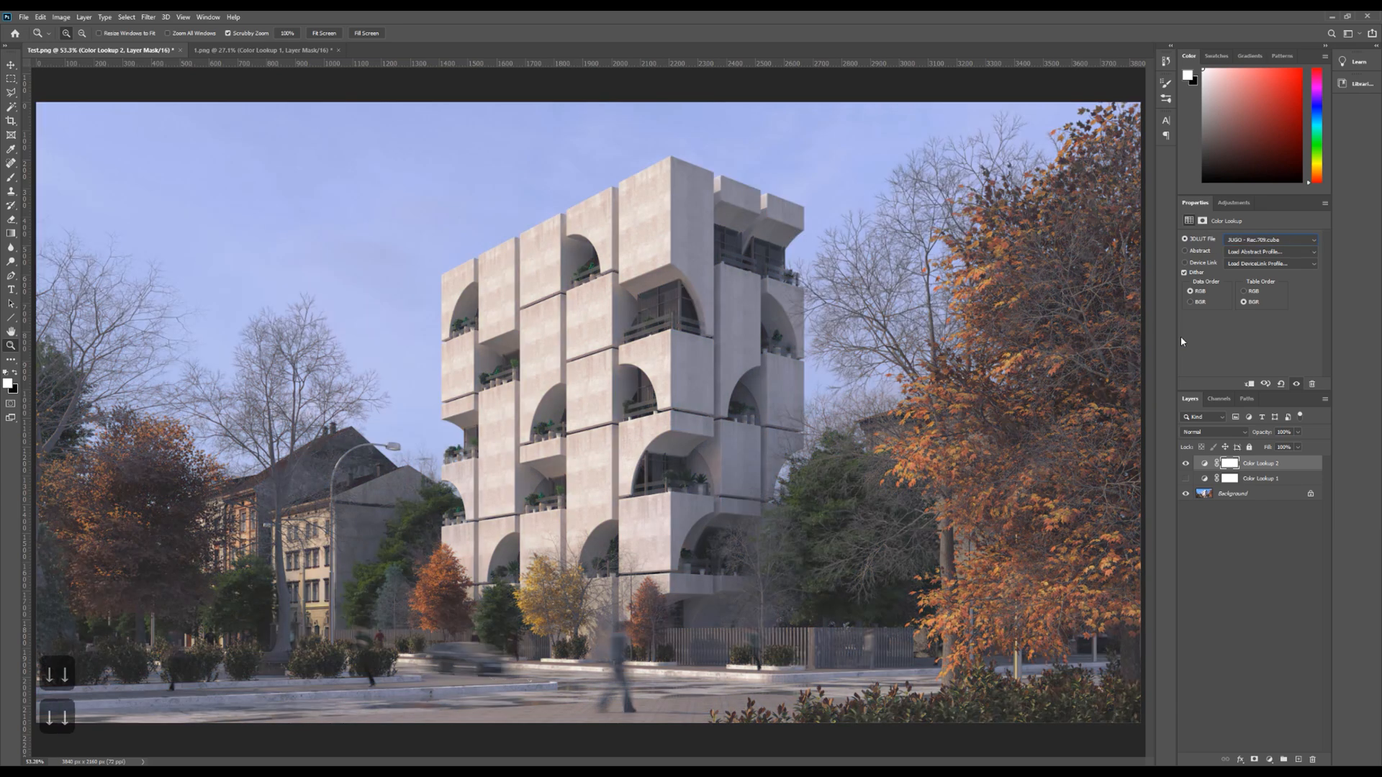
pyautogui.press('Down')
pyautogui.press('Down')
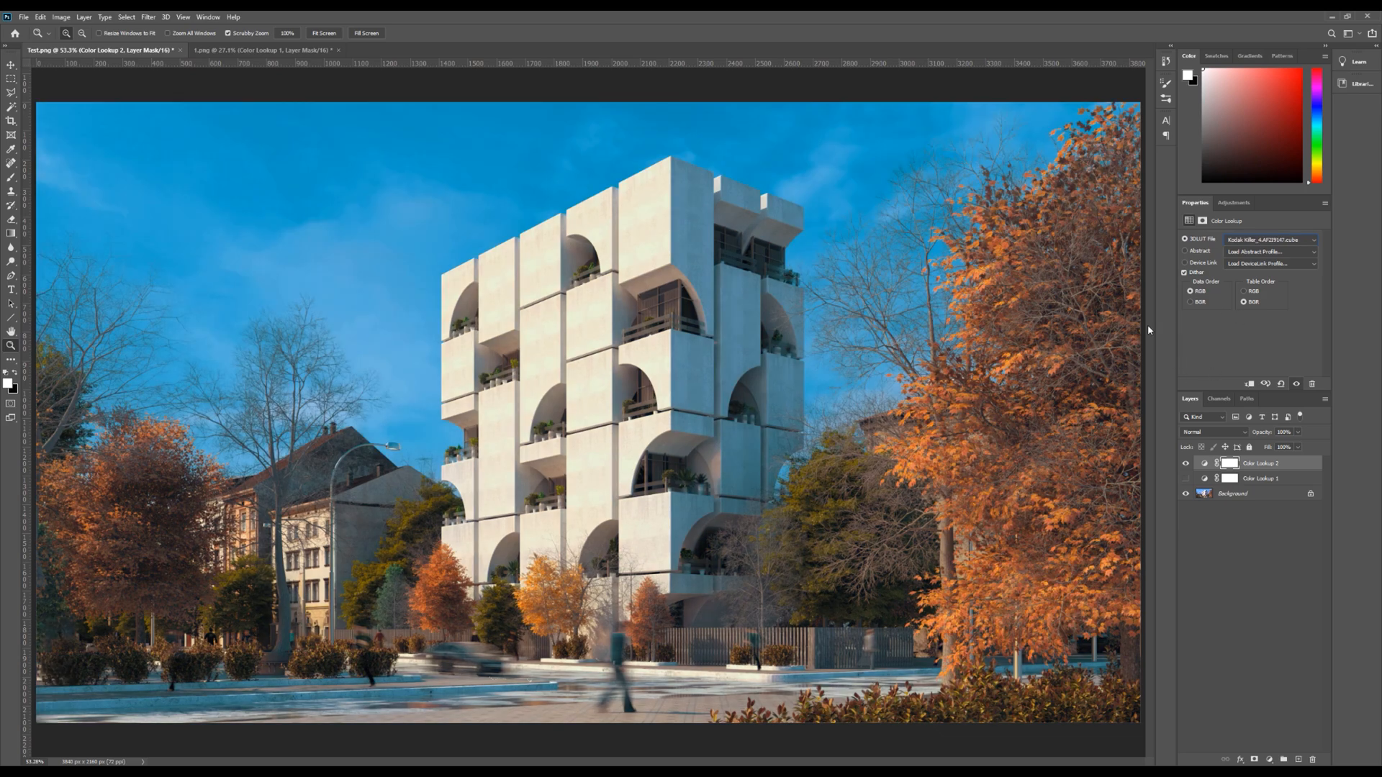
# Compare the render with the Kodak Killer layer hidden and shown, and combined with the Color Lookup 1 layer
pyautogui.click(1186, 464)
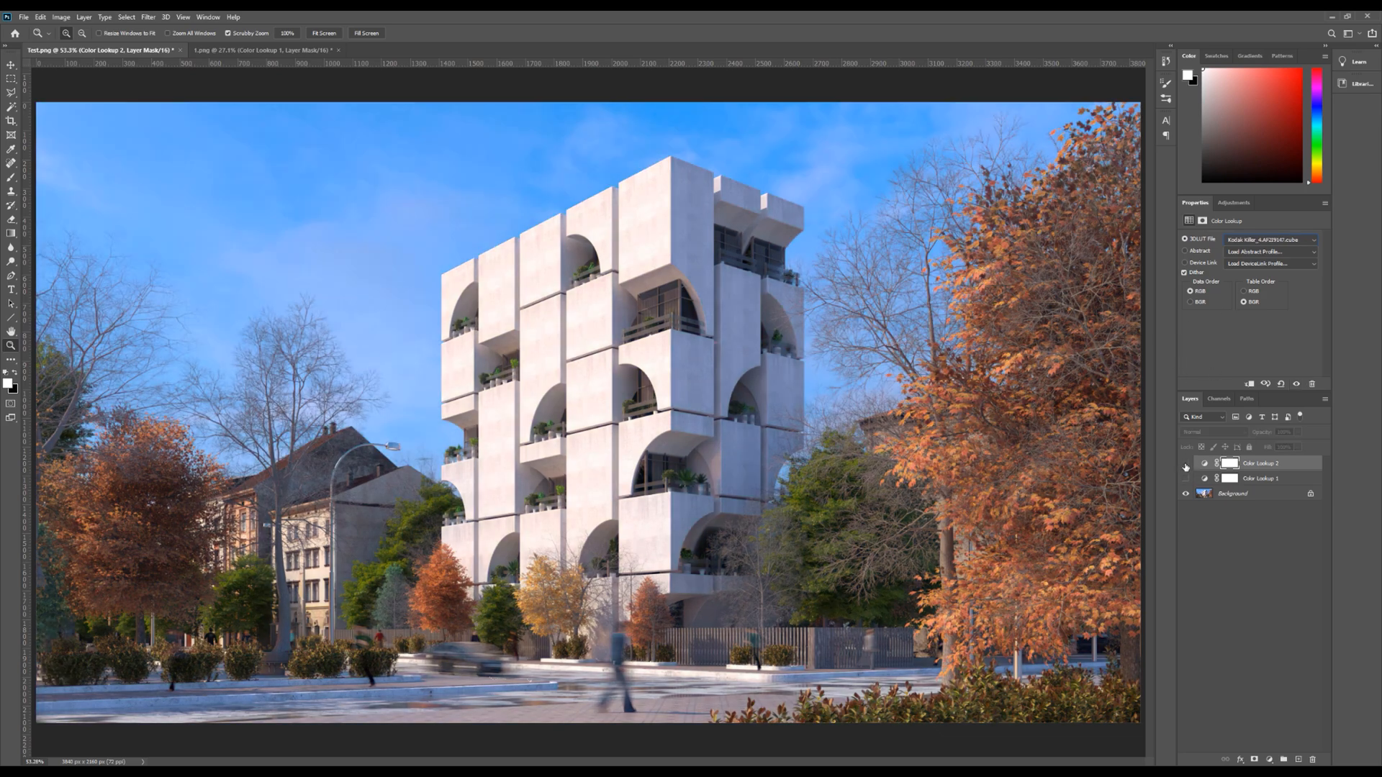
pyautogui.click(1186, 464)
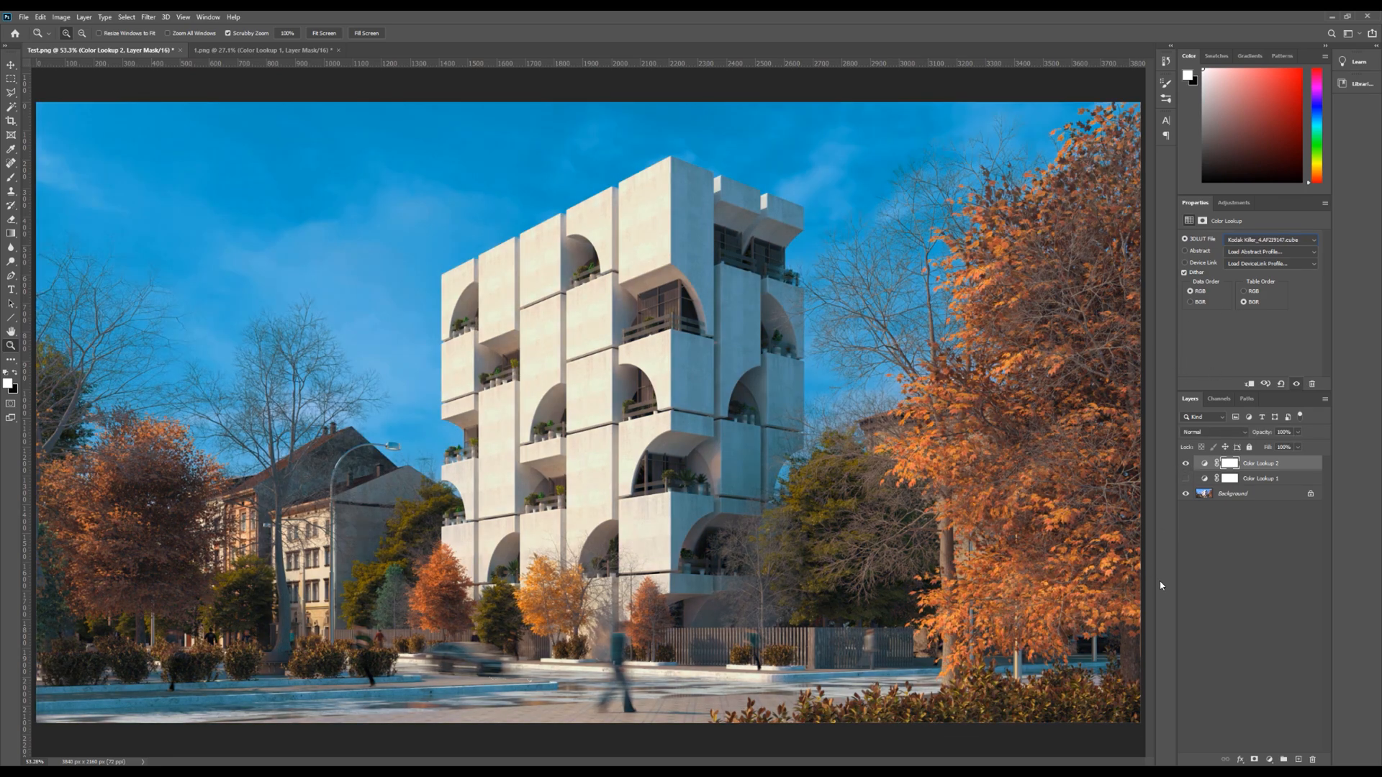
pyautogui.click(1186, 479)
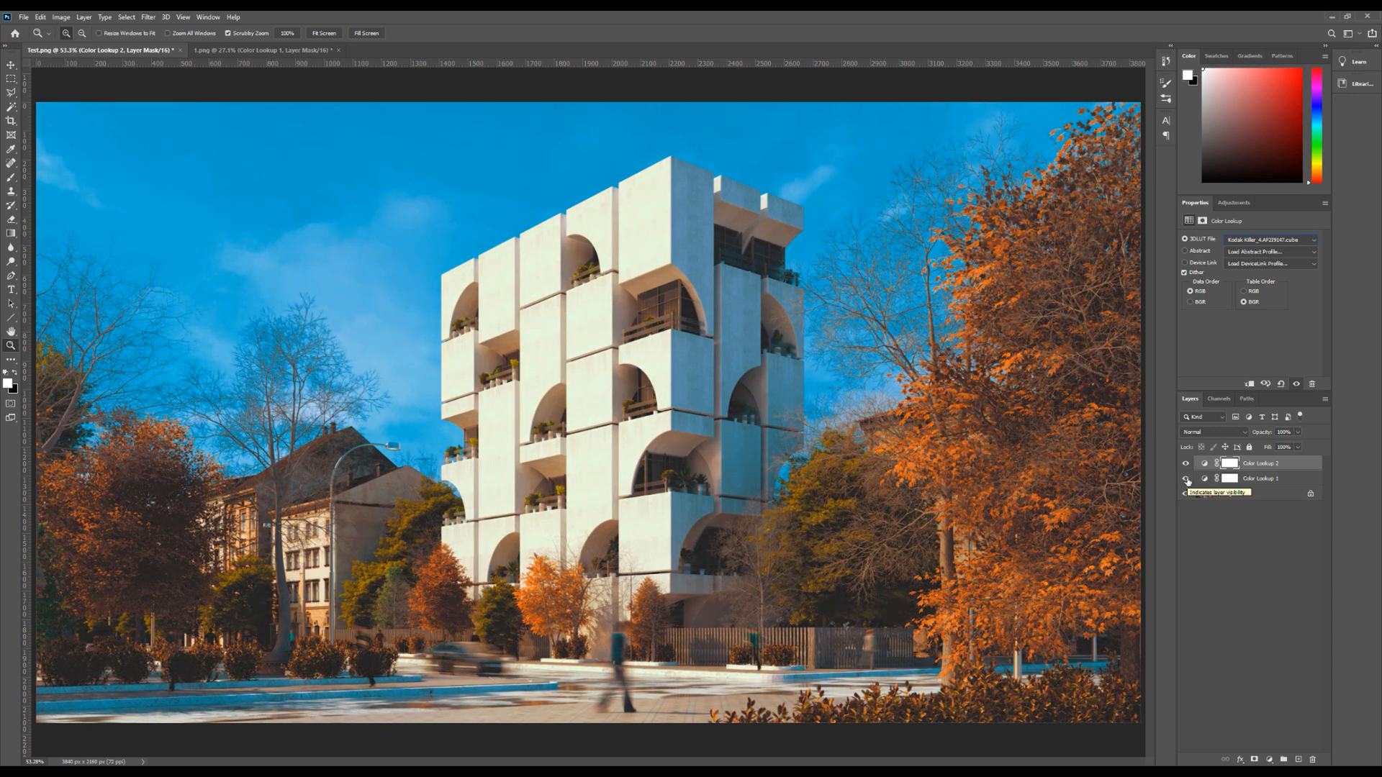
pyautogui.click(1186, 479)
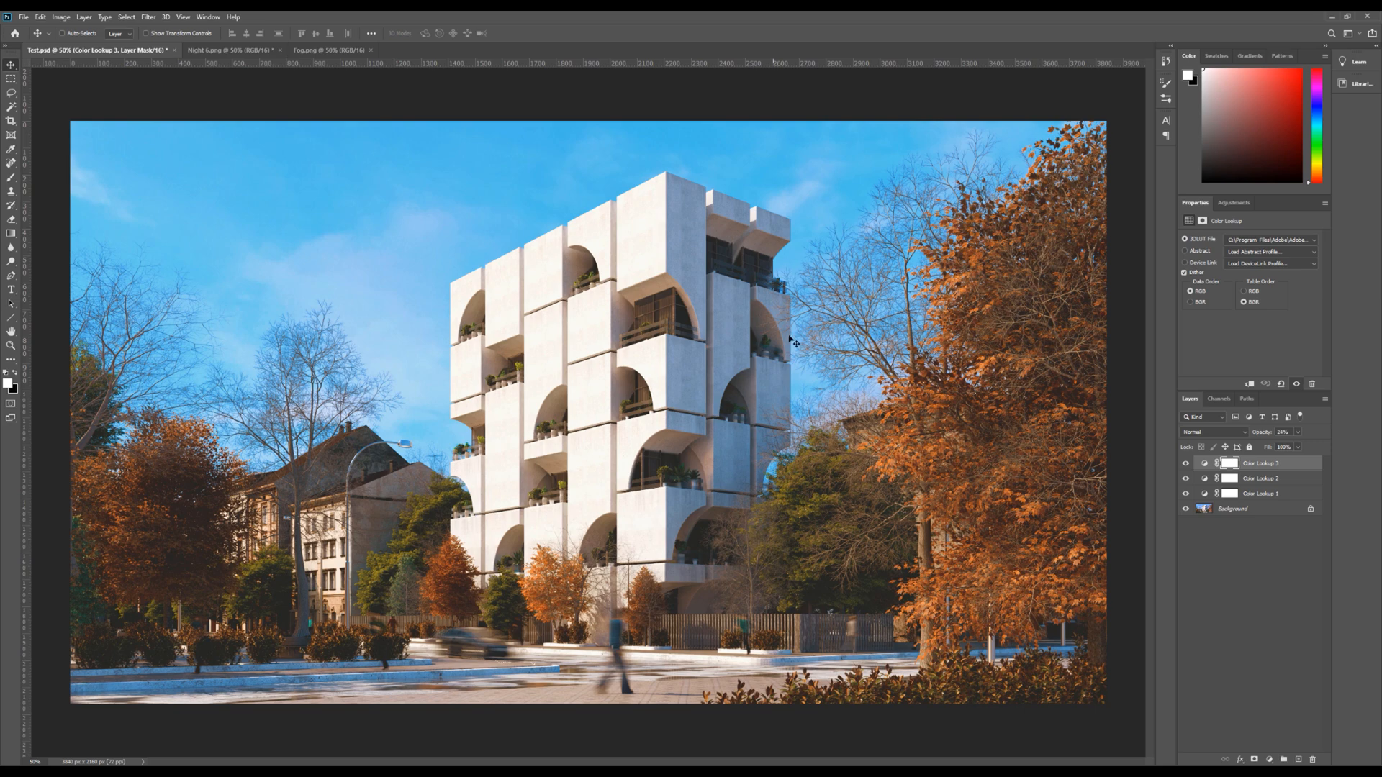
# Browse the installed 3D LUT presets available for the Color Lookup 3 layer in Test.psd without changing its LUT
pyautogui.click(1269, 243)
pyautogui.click(1268, 242)
pyautogui.click(1267, 242)
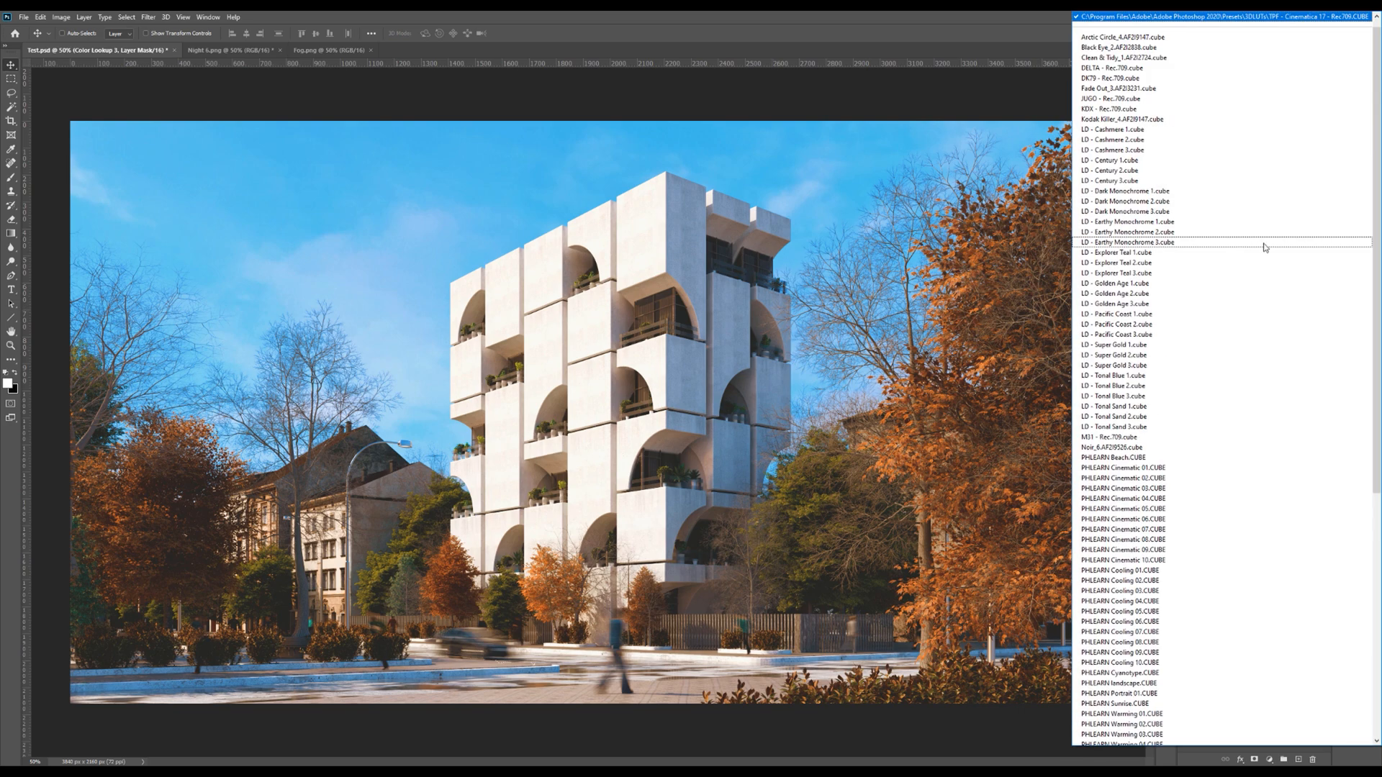
pyautogui.scroll(1, 1197, 142)
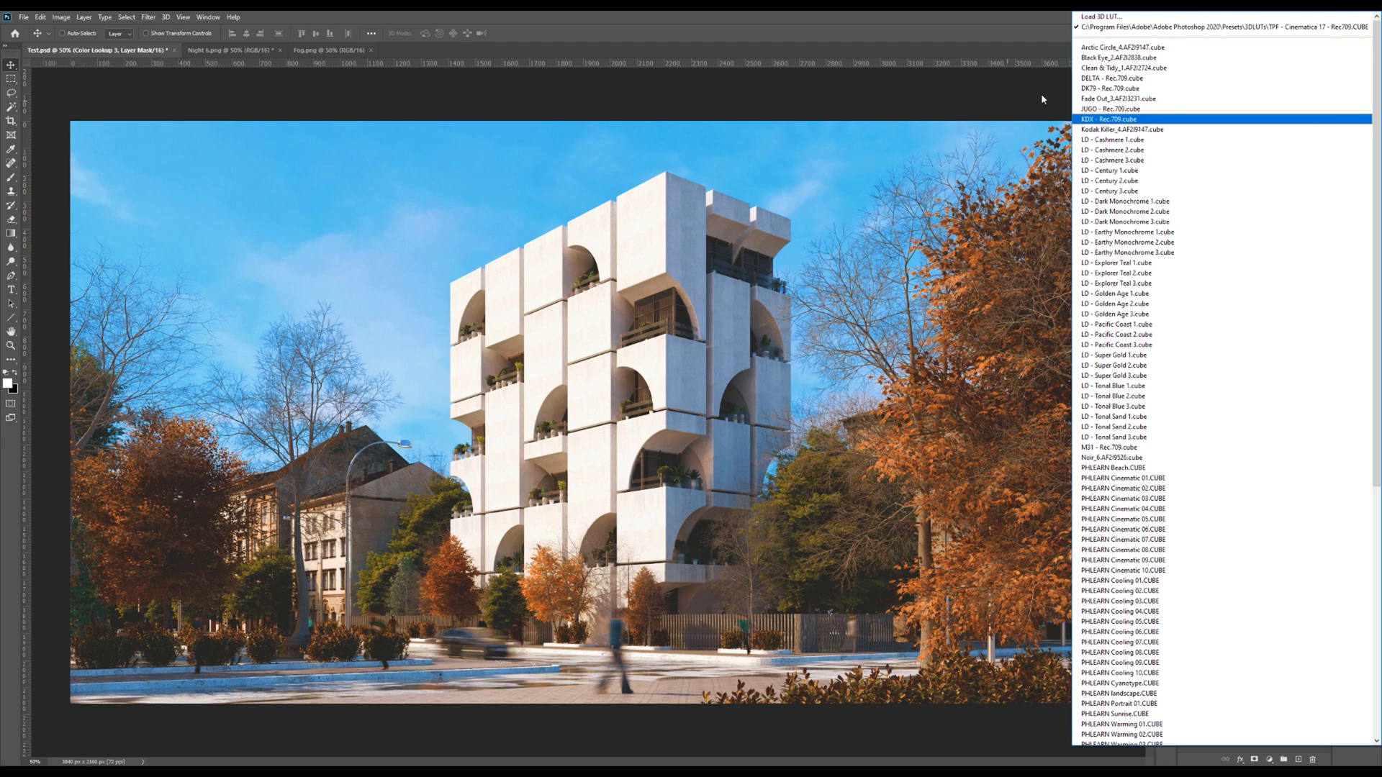
pyautogui.click(918, 27)
# In File Explorer, copy Test.CUBE from the Youtube folder into the Adobe Photoshop 2020 Presets 3DLUTs folder
pyautogui.click(66, 772)
pyautogui.click(96, 739)
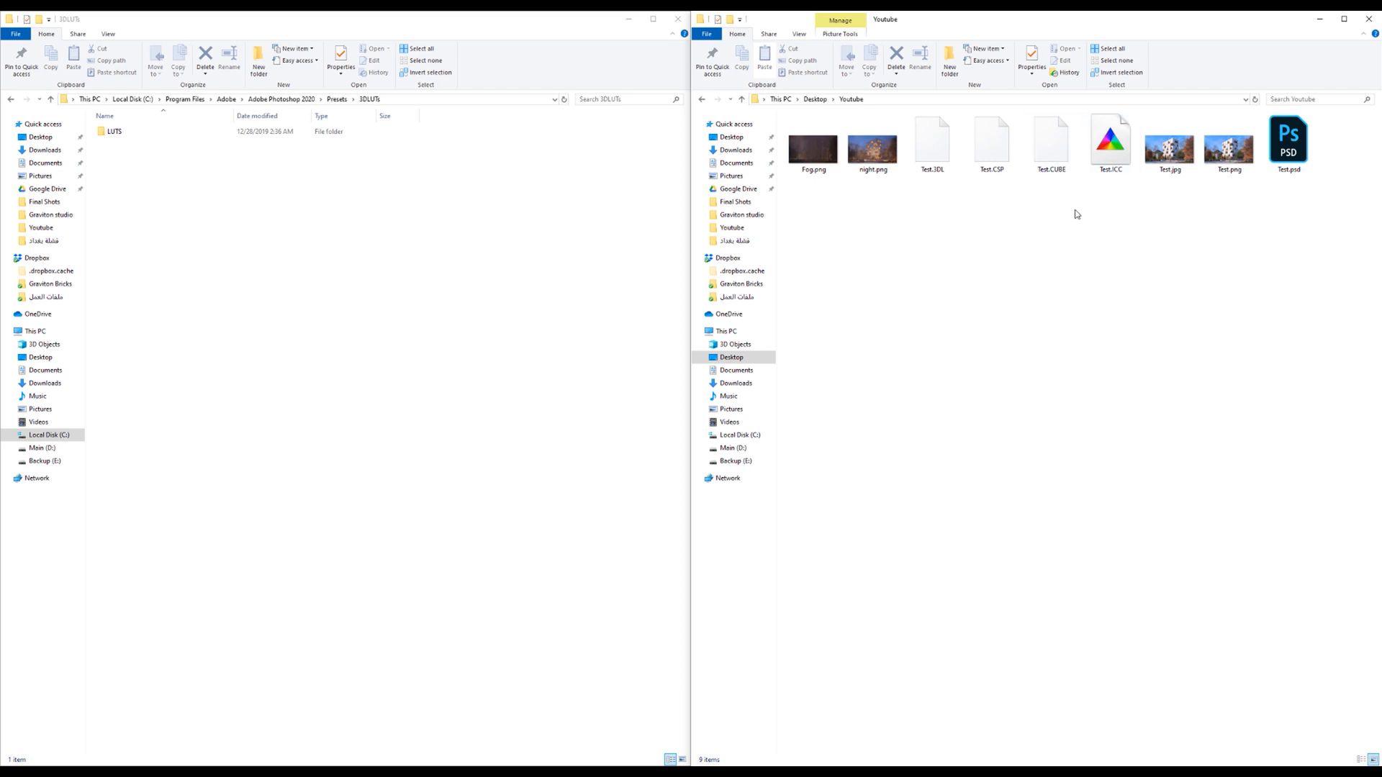
pyautogui.click(1056, 173)
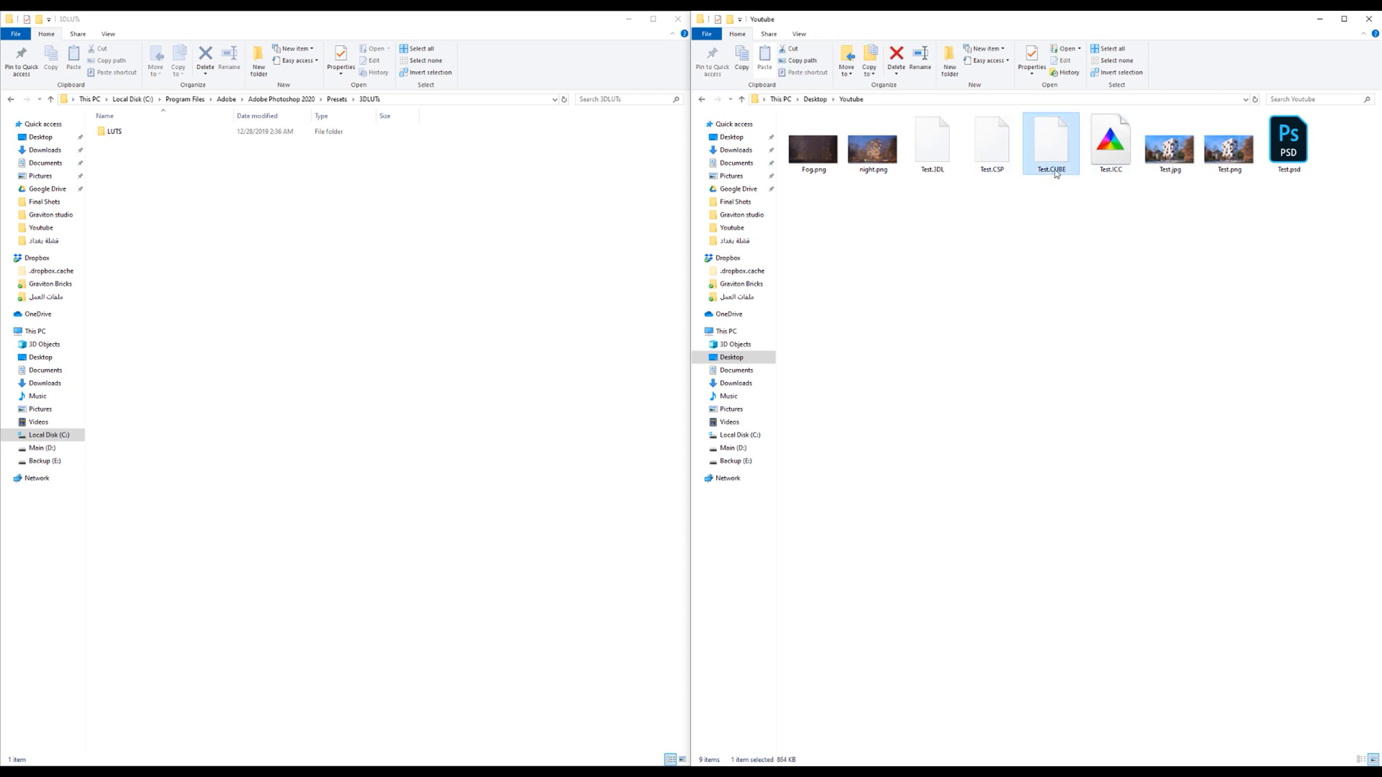
pyautogui.rightClick(1056, 149)
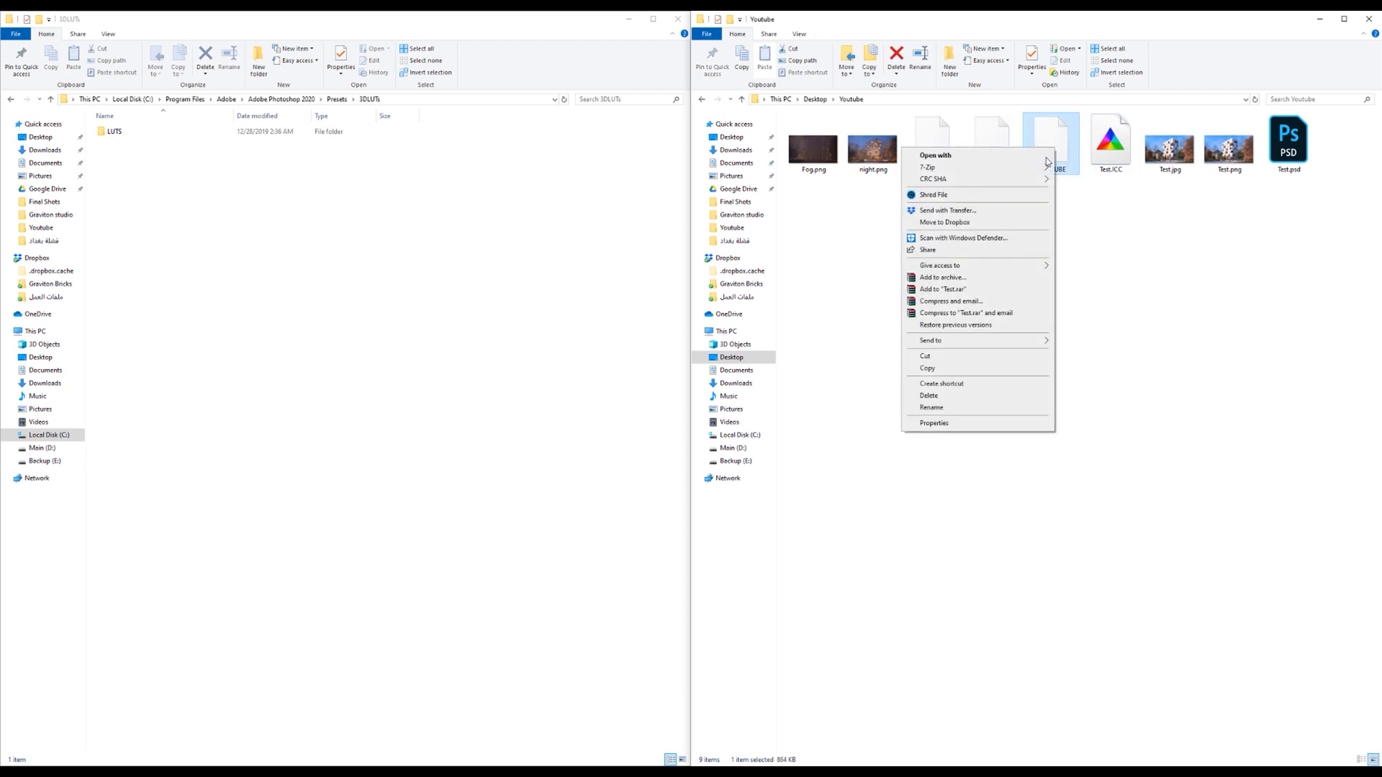
pyautogui.click(936, 368)
pyautogui.click(430, 226)
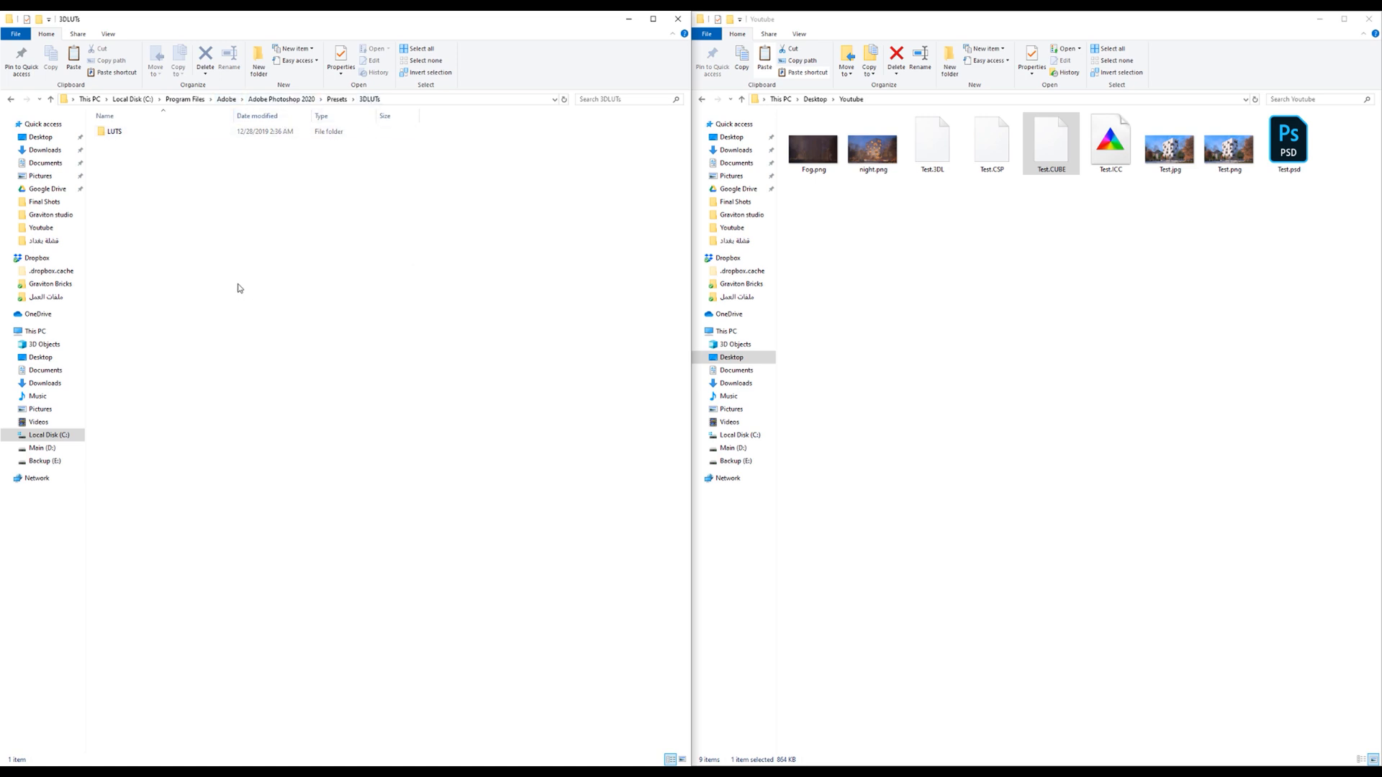
pyautogui.hotkey('ctrl', 'v')
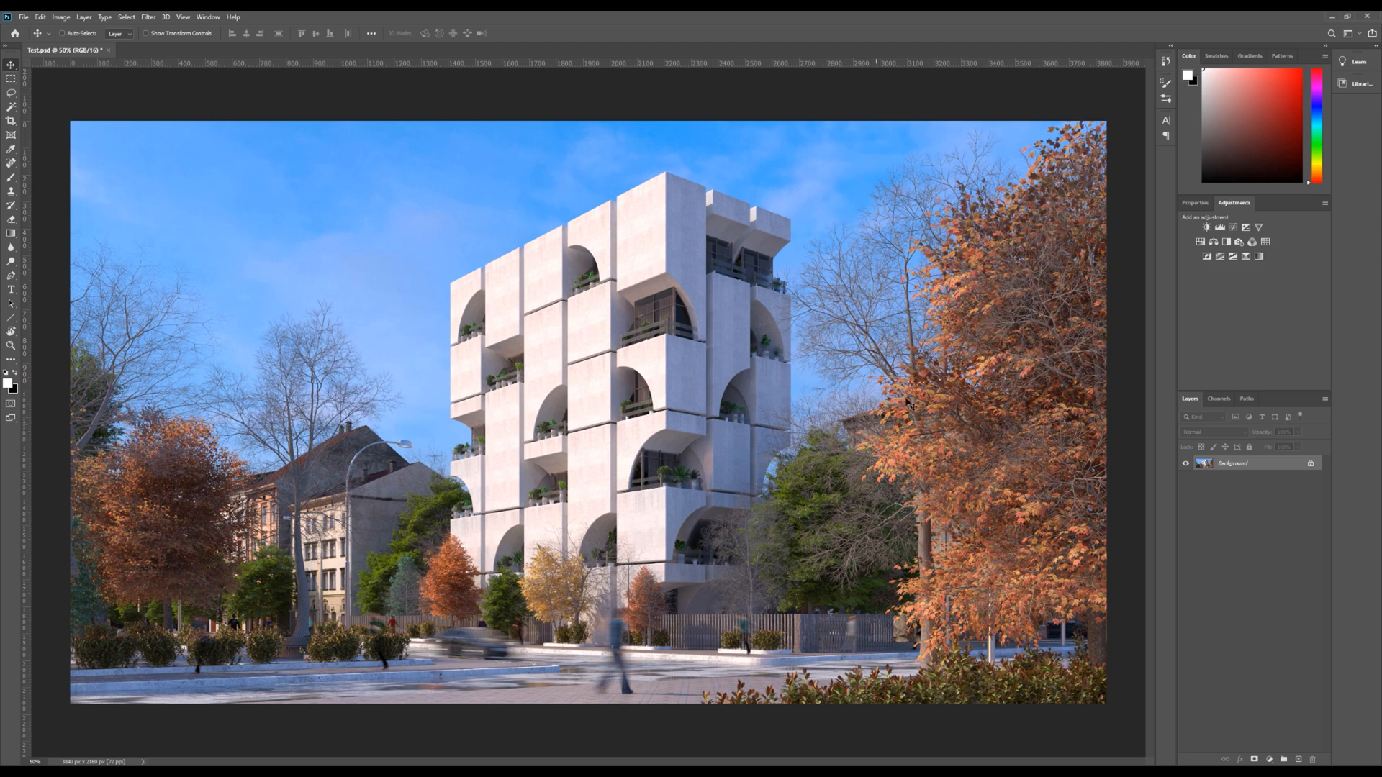
# Add a Color Lookup adjustment layer to Test.psd and apply the Day 2.CUBE 3D LUT
pyautogui.click(1266, 243)
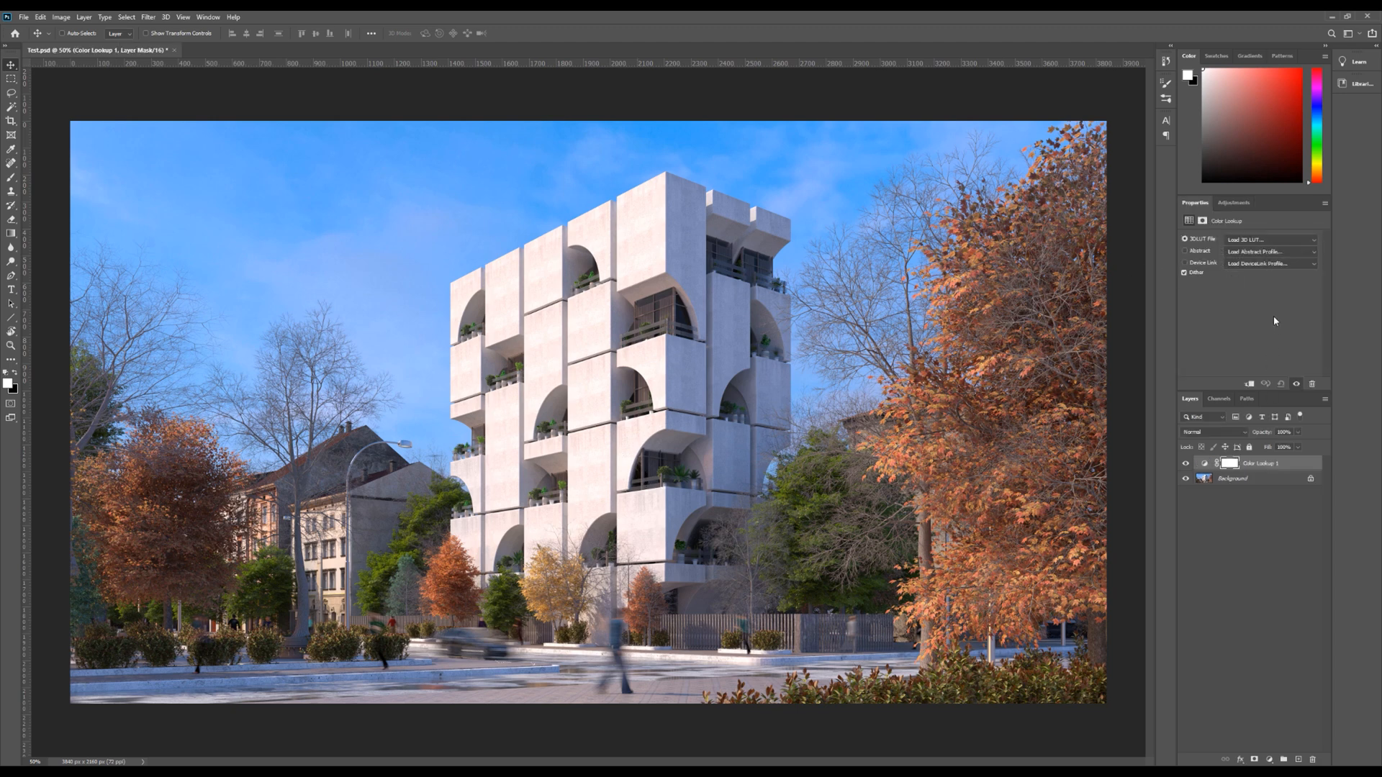
pyautogui.click(1269, 242)
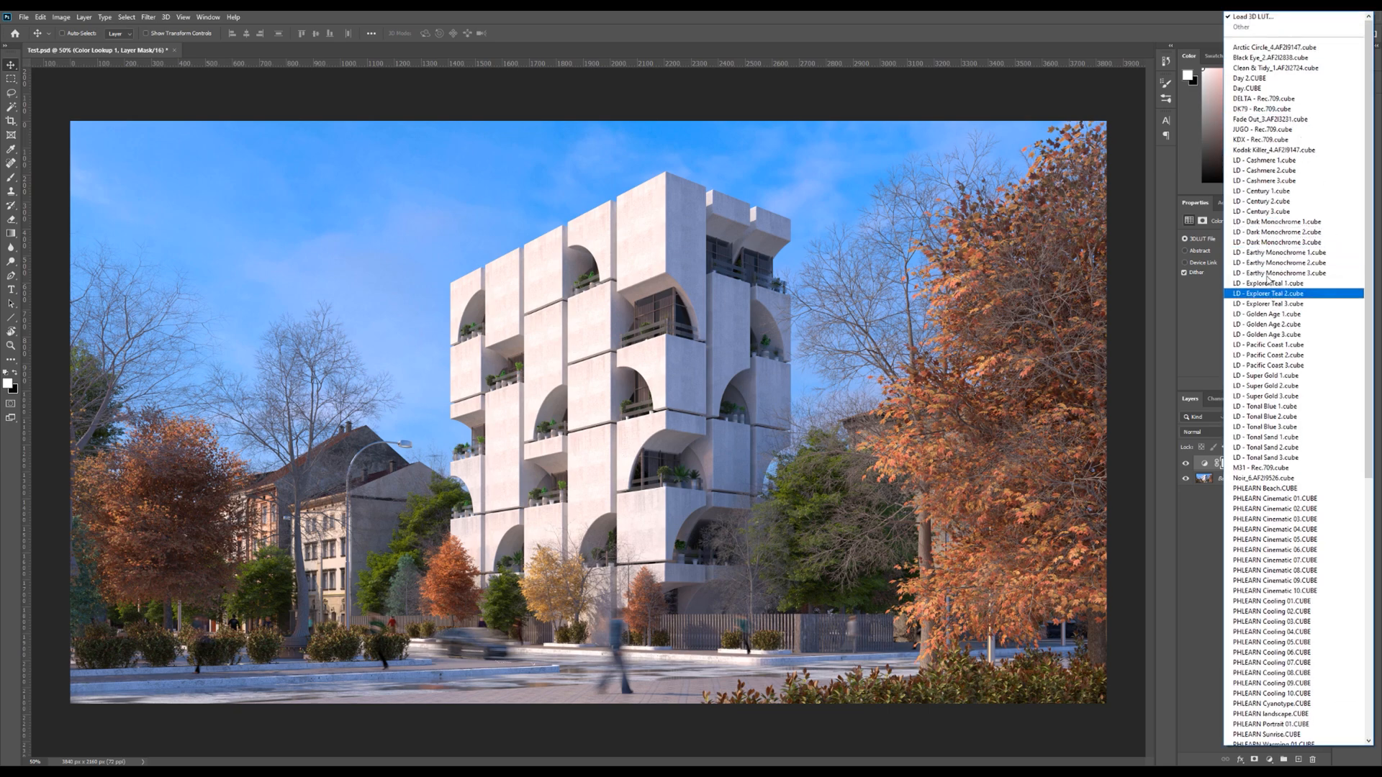
pyautogui.scroll(-13, 1288, 374)
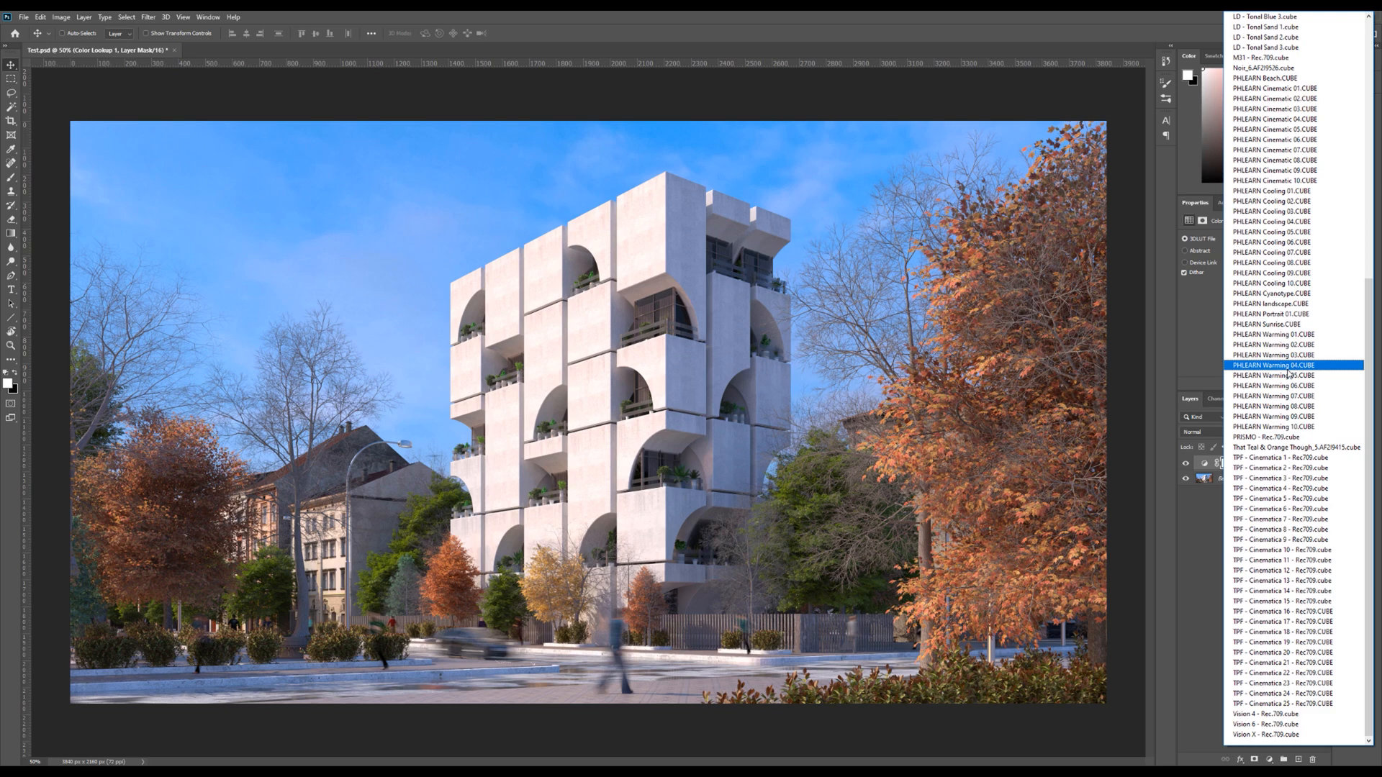
pyautogui.scroll(13, 1288, 374)
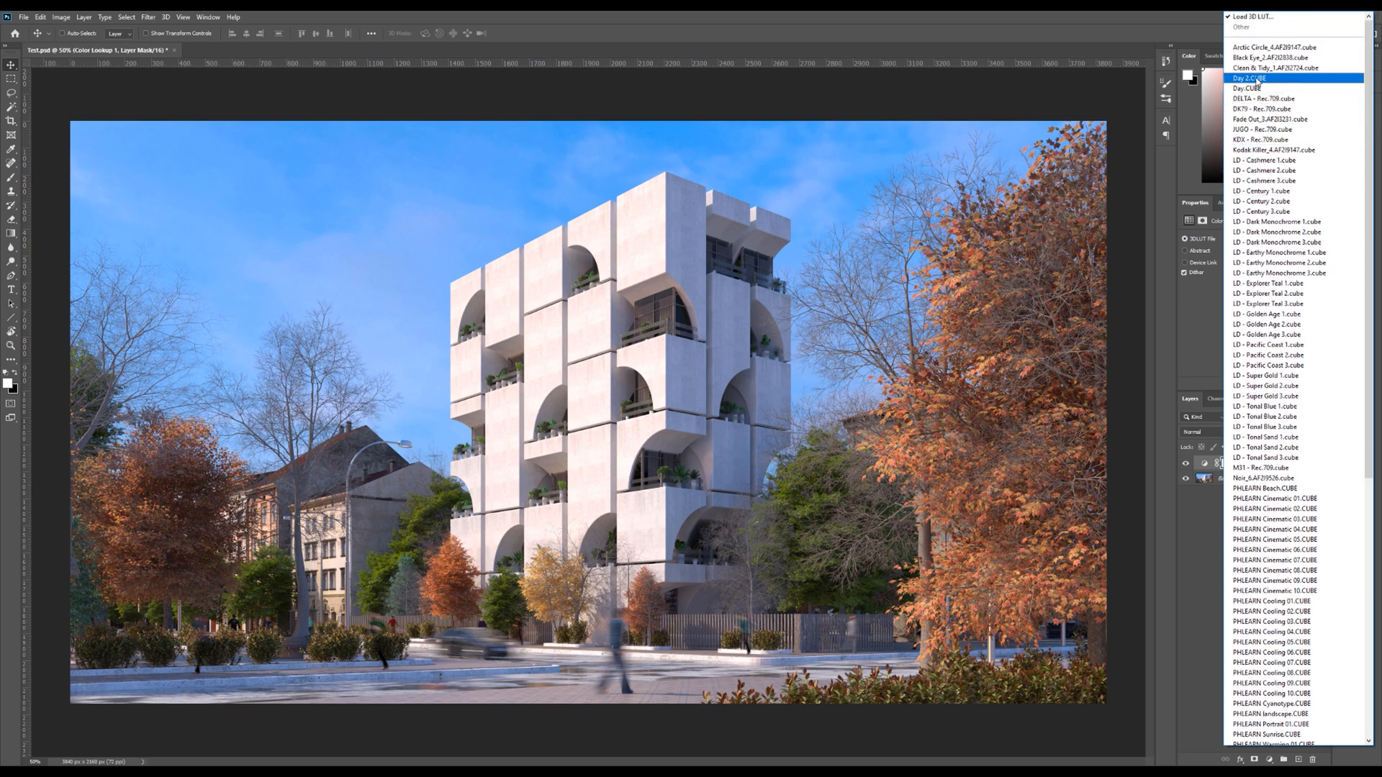
pyautogui.click(1258, 79)
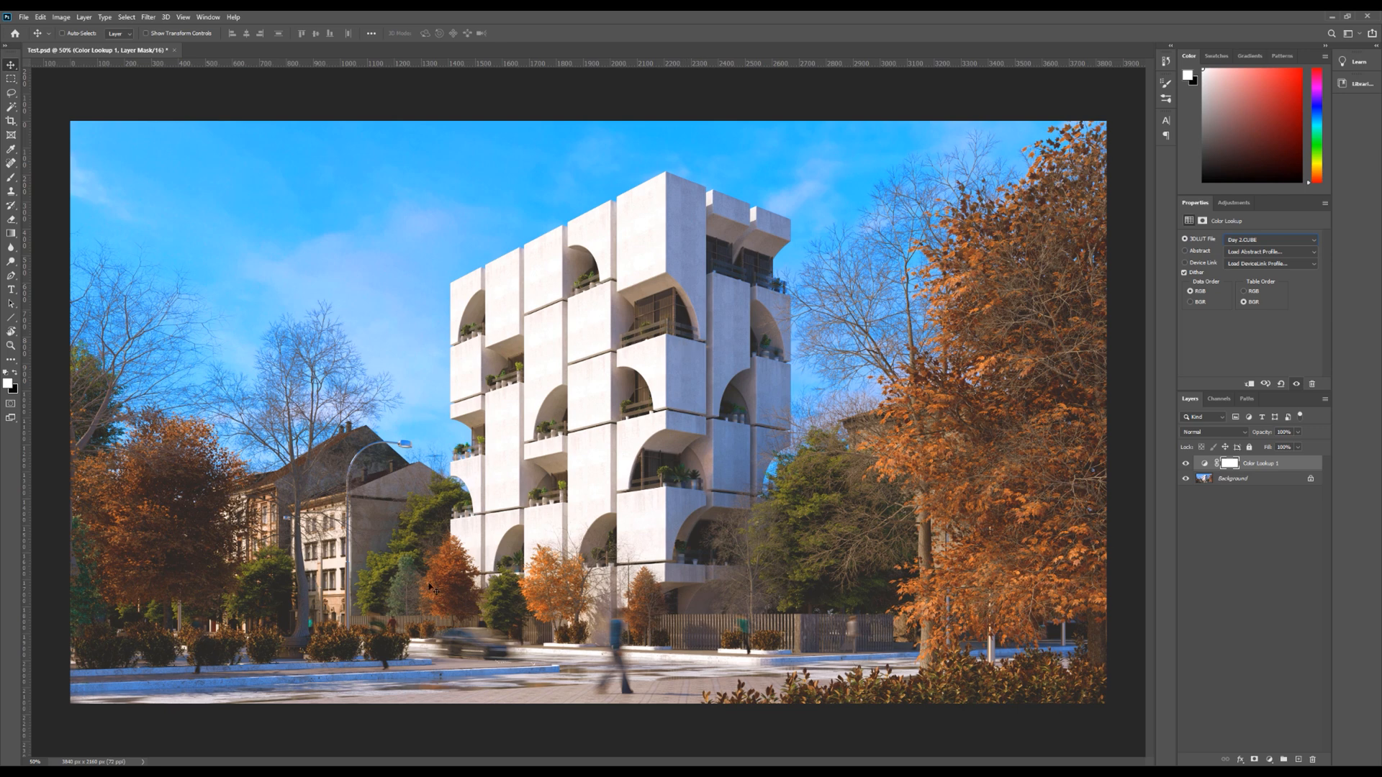
# Switch to the Youtube folder and view the Night 6.png render and the image following it in the photo viewer
pyautogui.hotkey('alt', 'Tab')
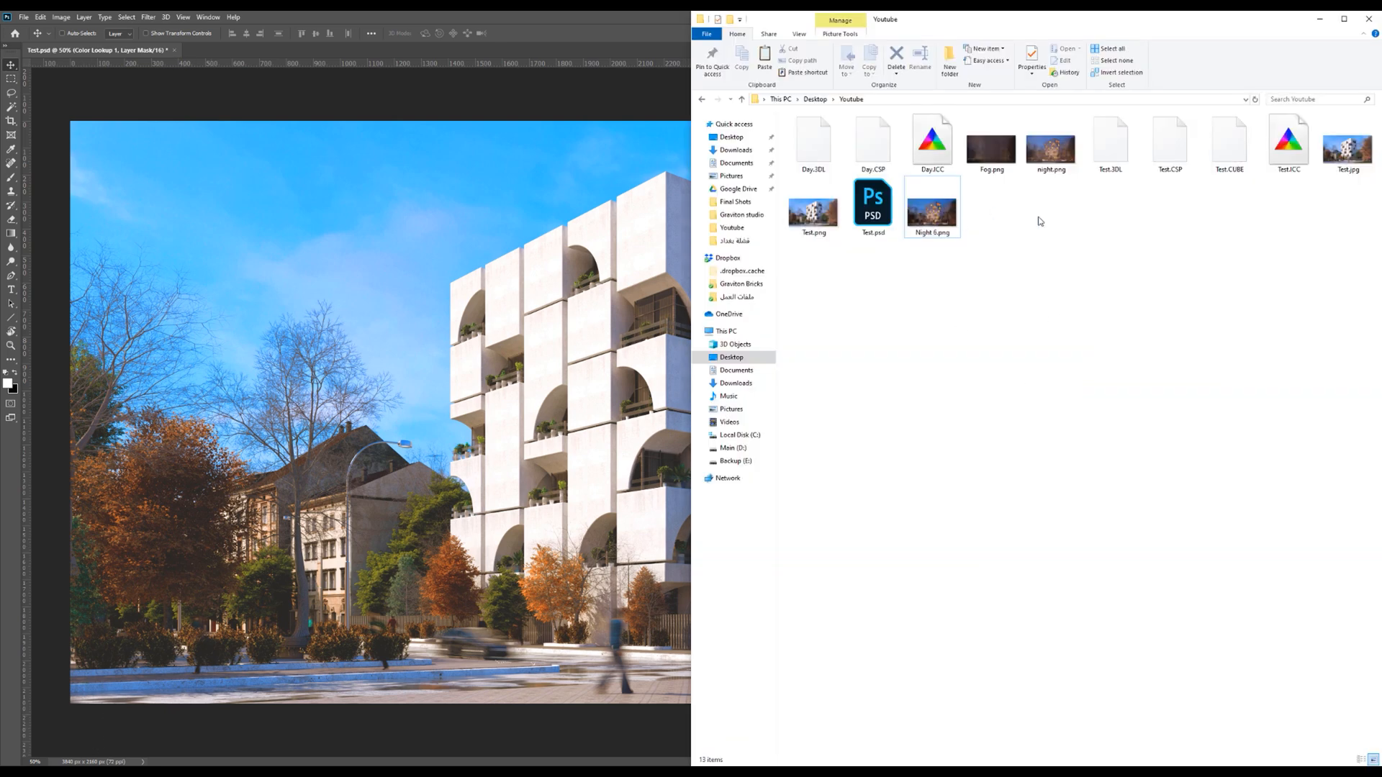
pyautogui.doubleClick(931, 209)
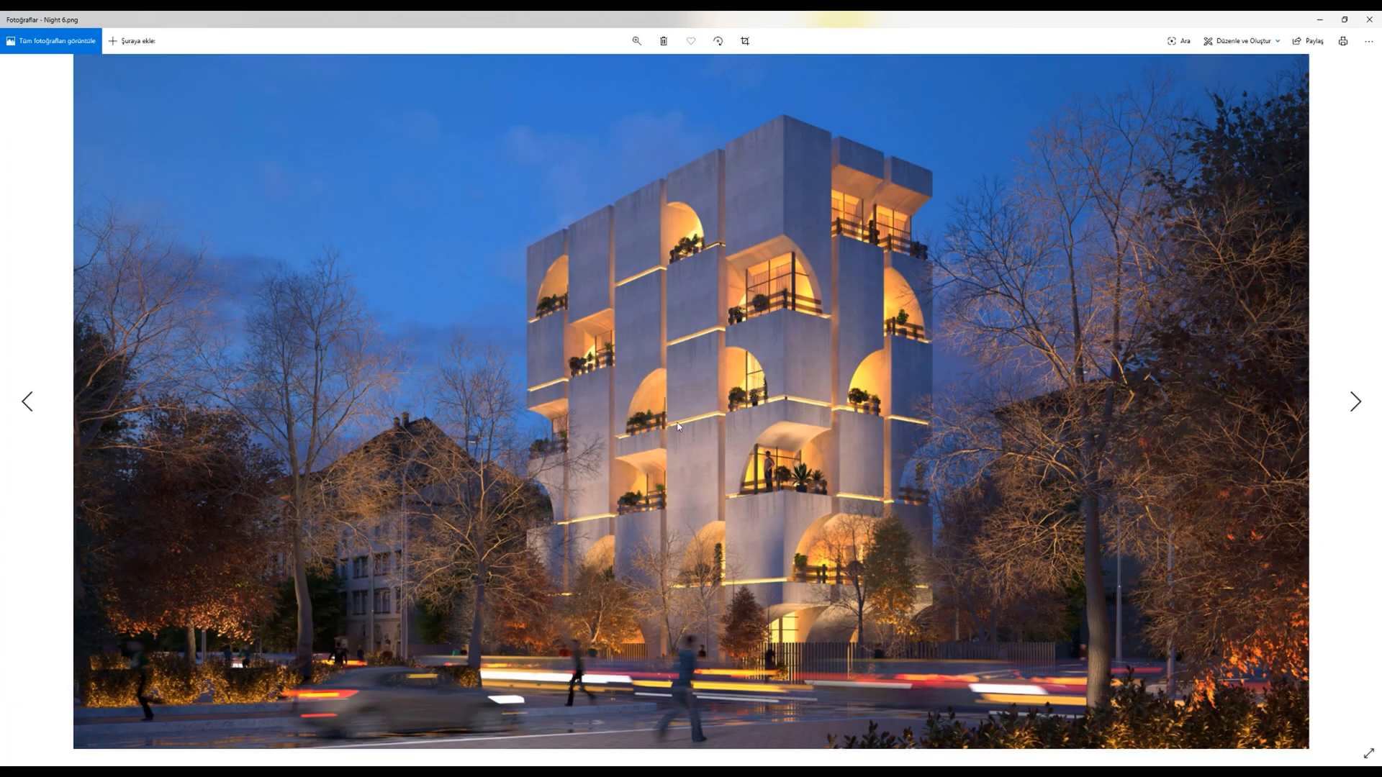
pyautogui.press('Right')
# Switch to 3ds Max and compare the RGB color and VRayAtmosphere channels of the night render in the V-Ray frame buffer
pyautogui.click(541, 771)
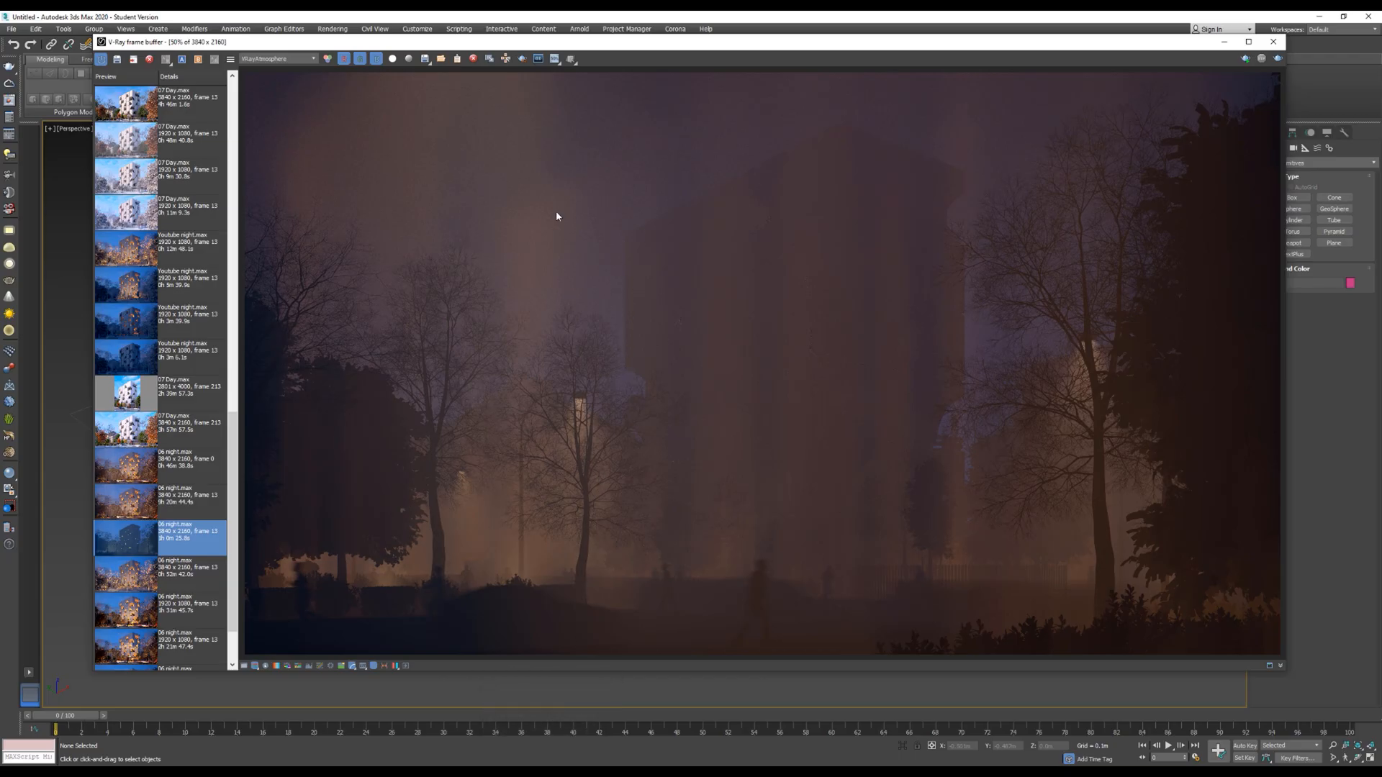
pyautogui.click(277, 58)
pyautogui.click(277, 70)
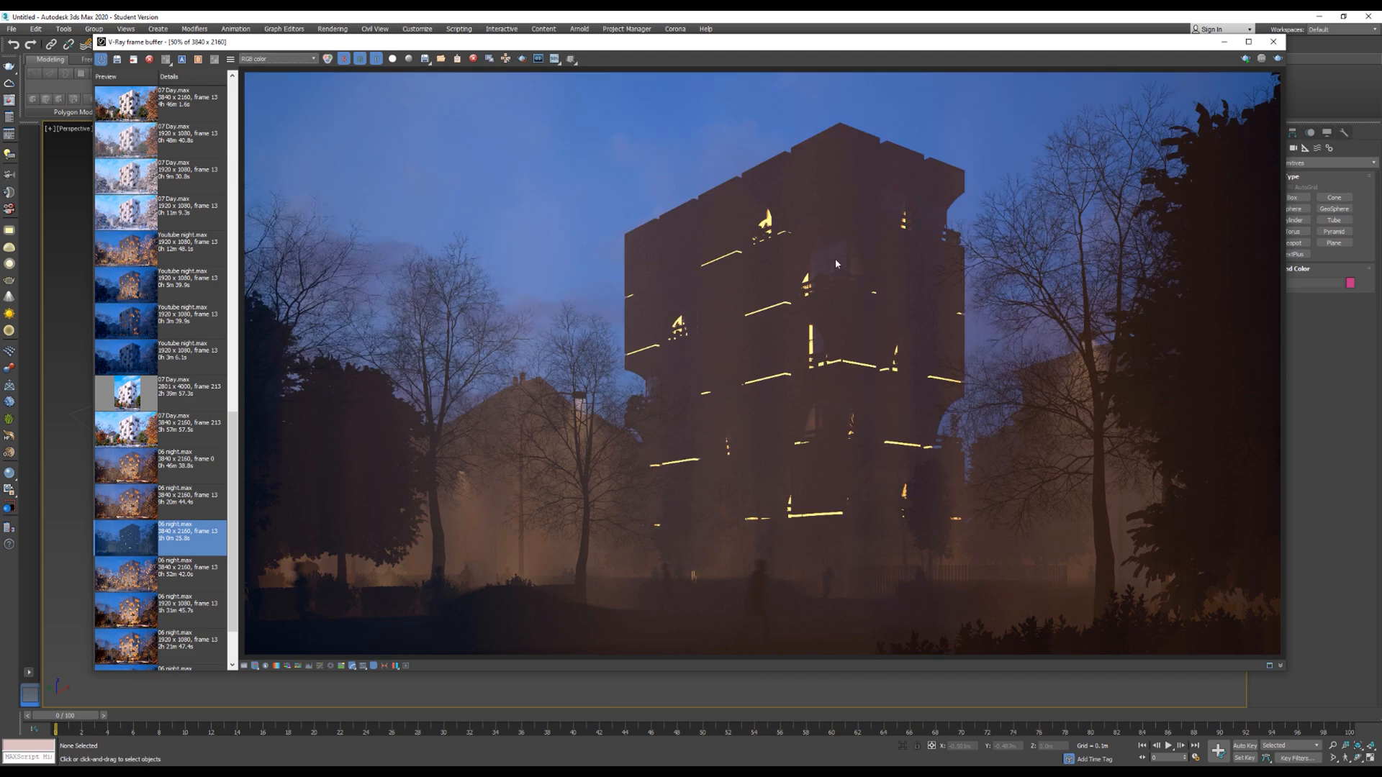
pyautogui.click(299, 61)
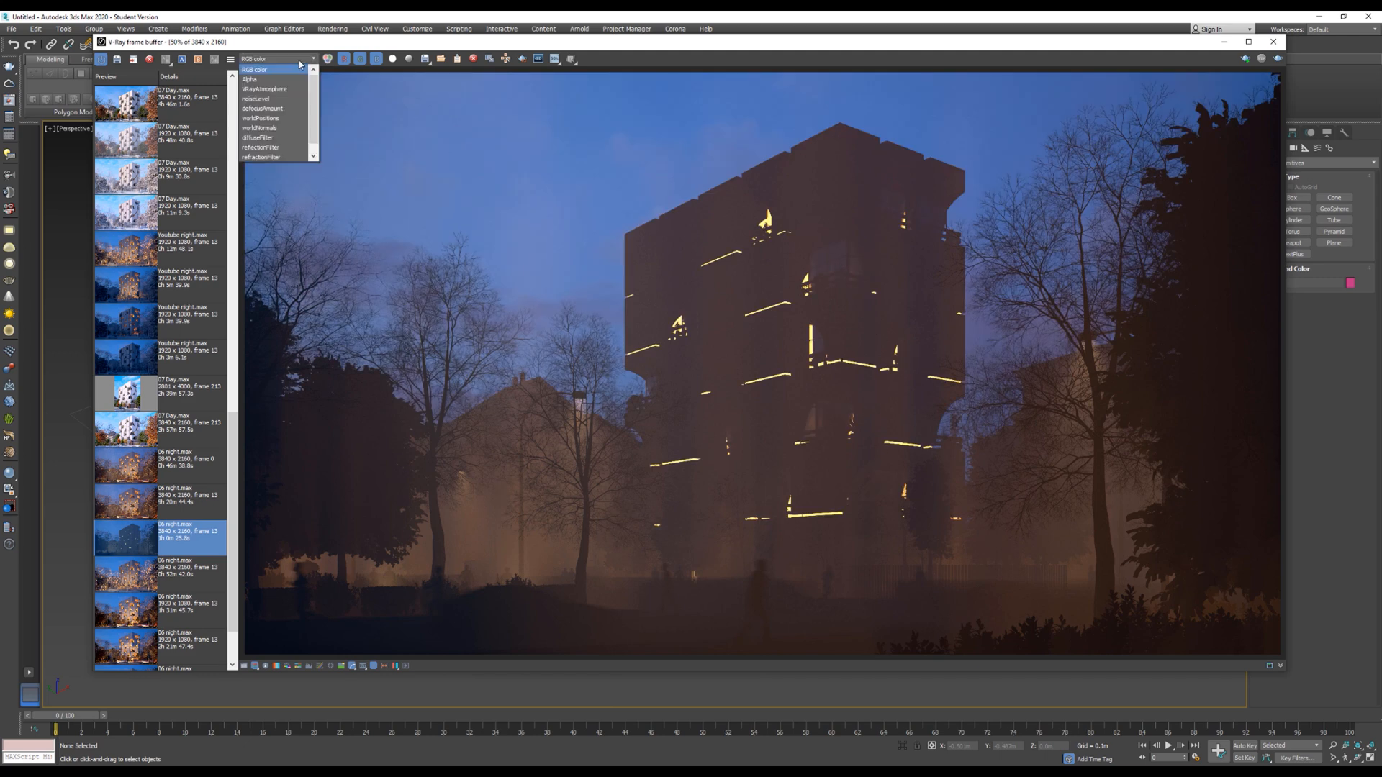
pyautogui.click(283, 92)
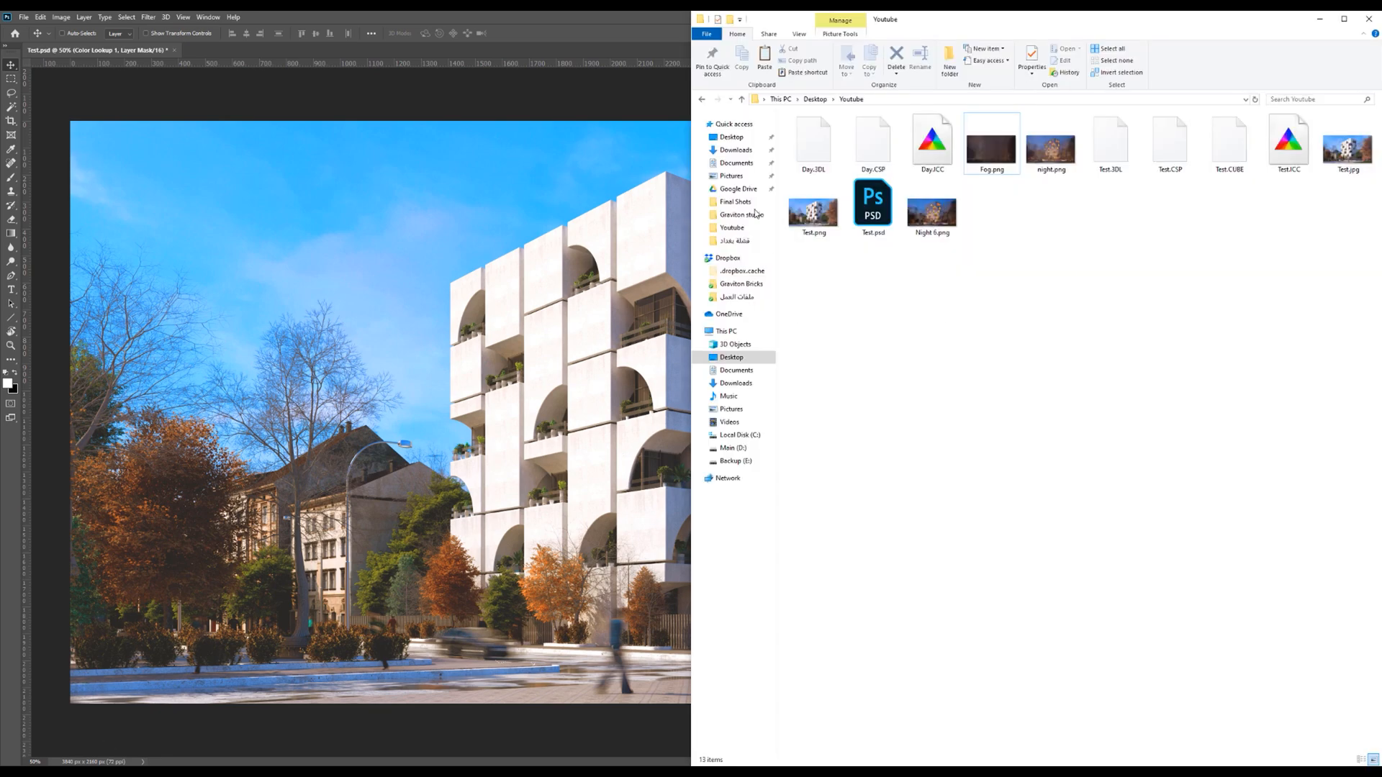
# Open Night 6.png and Fog.png from the Youtube folder as separate documents in Photoshop
pyautogui.click(938, 221)
pyautogui.keyDown('ctrl'); pyautogui.click(994, 152); pyautogui.keyUp('ctrl')
pyautogui.moveTo(993, 152); pyautogui.dragTo(469, 16)
pyautogui.press('z')
pyautogui.rightClick(647, 418)
pyautogui.click(650, 420)
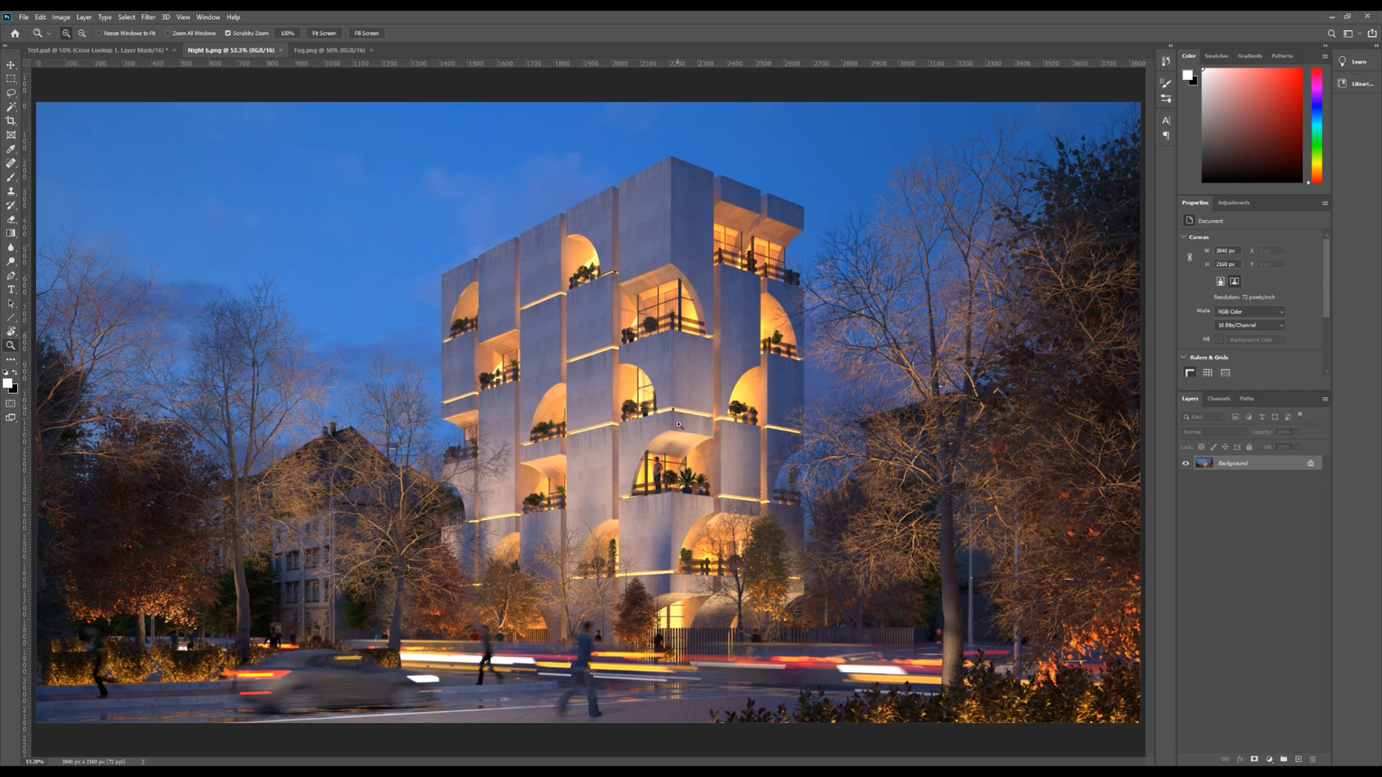
# Look back at the Test.psd grade, then add a Selective Color adjustment layer to Night 6.png
pyautogui.click(1239, 205)
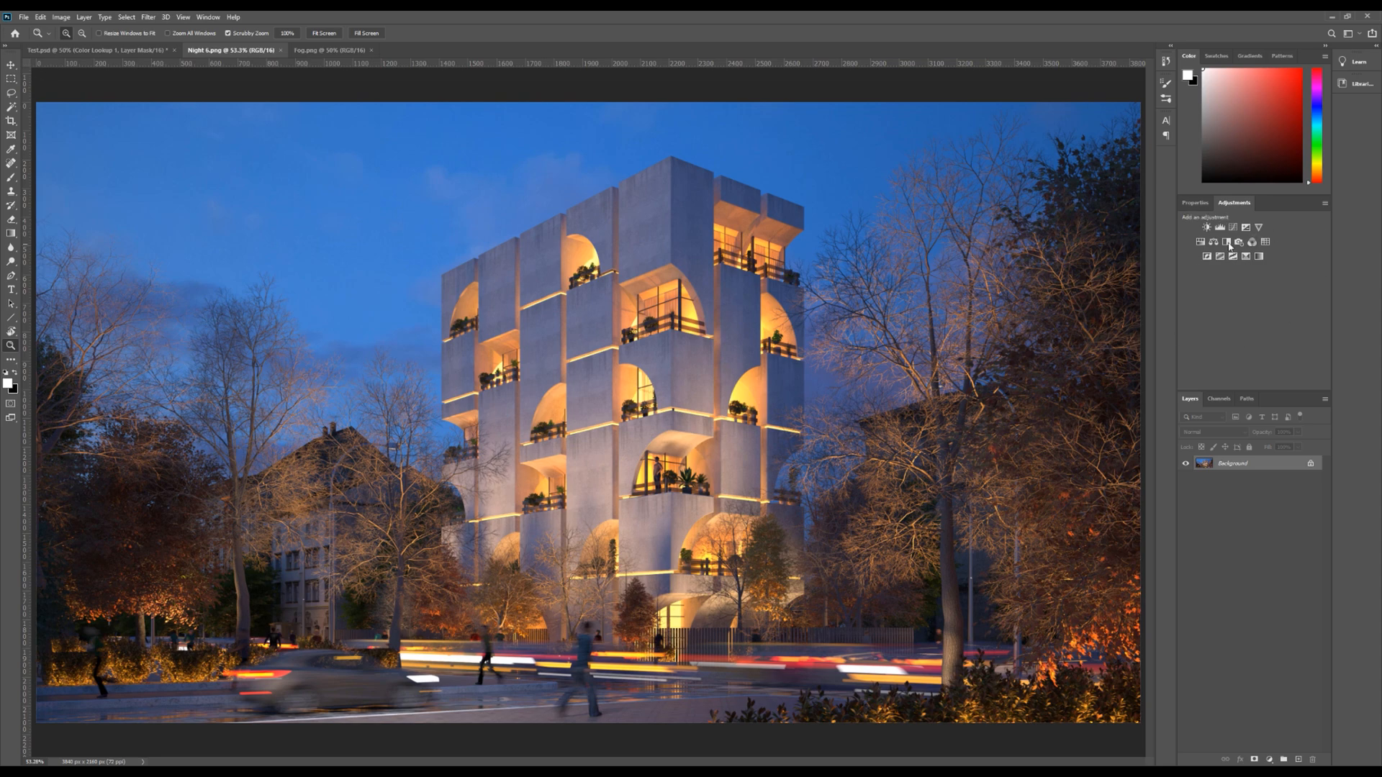
pyautogui.click(93, 50)
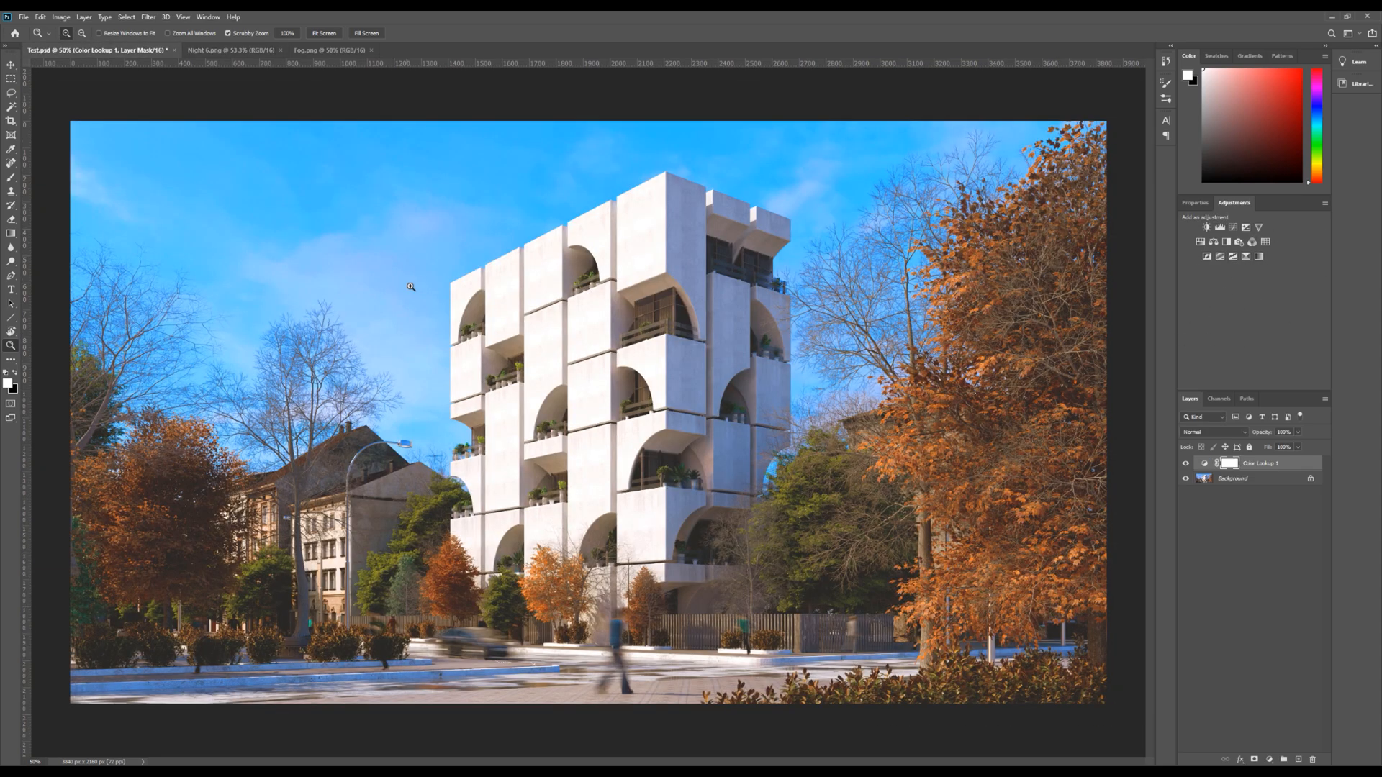
pyautogui.click(245, 50)
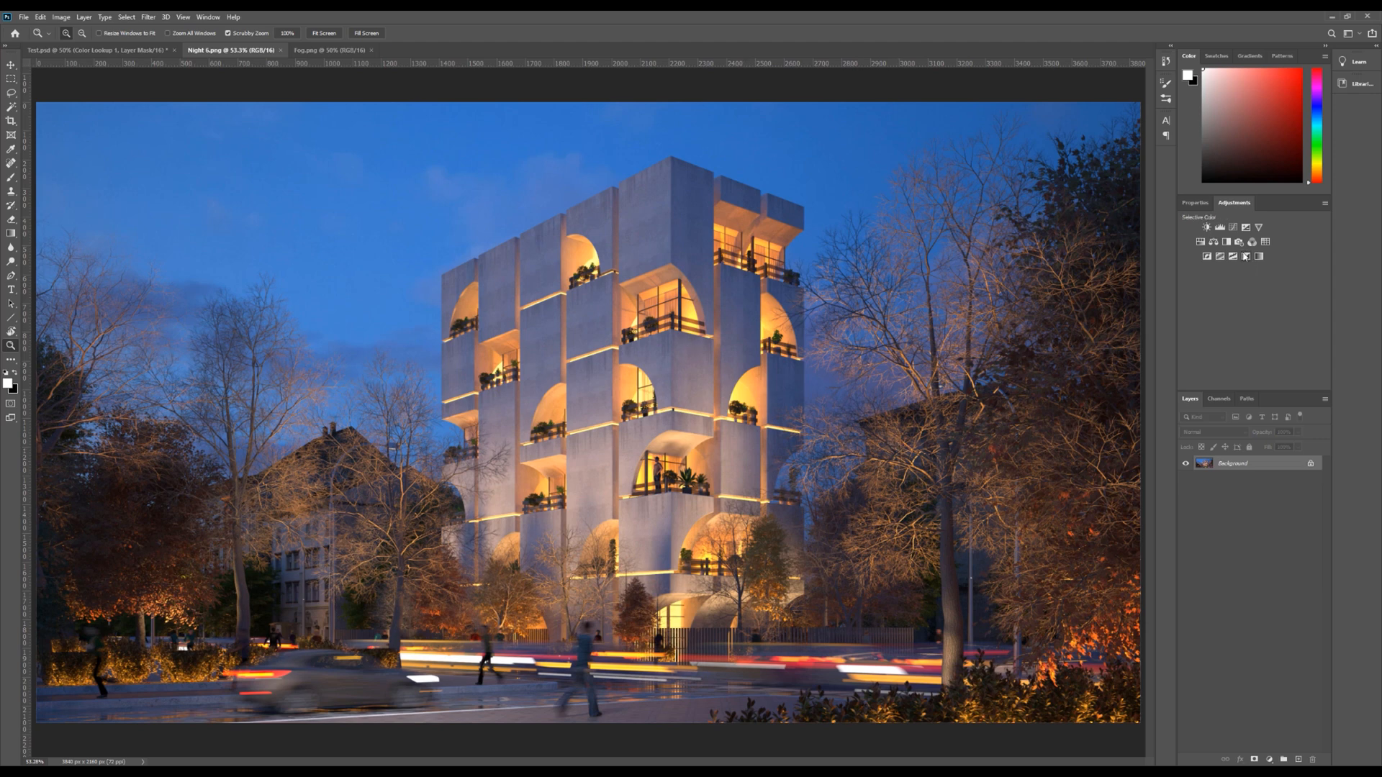
pyautogui.click(1247, 258)
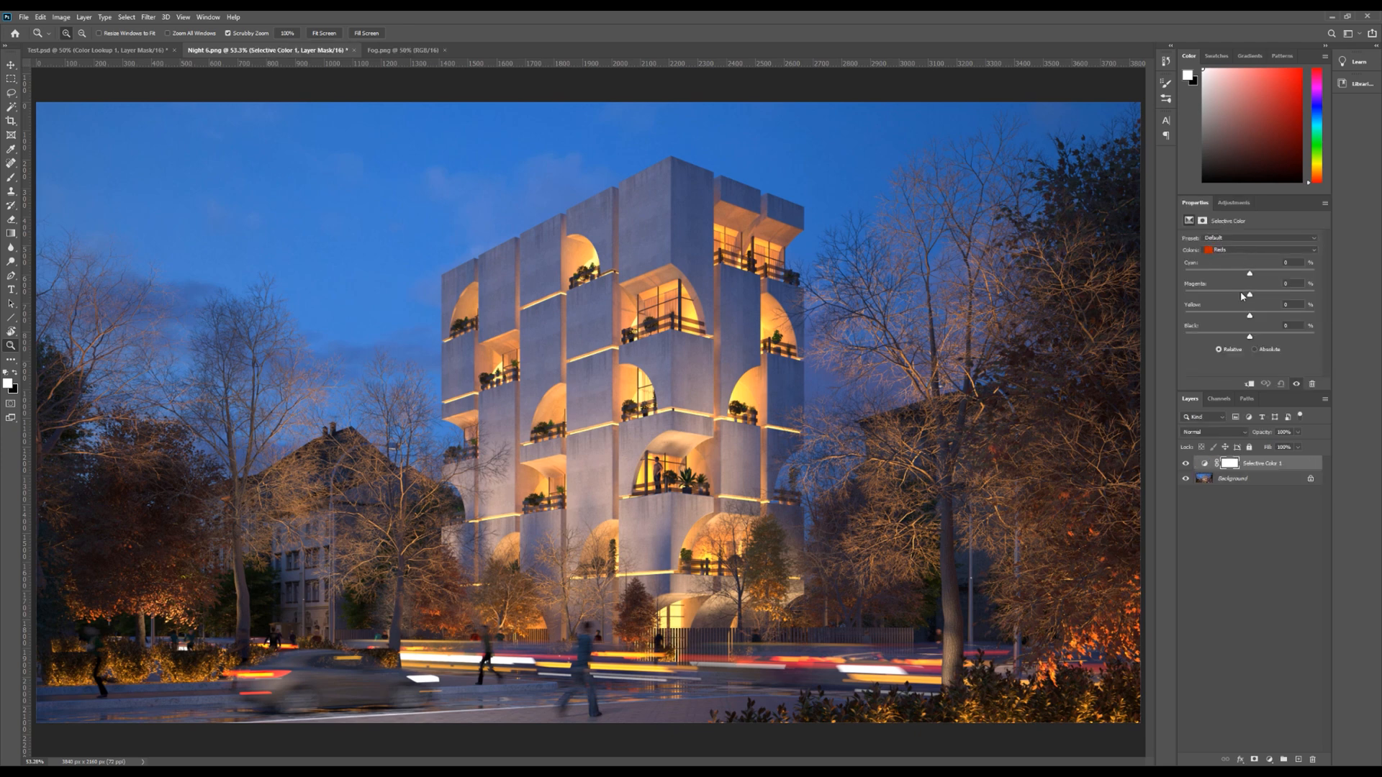
# Adjust the Neutrals' black in the Selective Color layer and set the Blues to cyan +37%, yellow +15% and black -26%
pyautogui.click(1224, 251)
pyautogui.click(1224, 321)
pyautogui.moveTo(1250, 337); pyautogui.dragTo(1246, 279)
pyautogui.click(1247, 250)
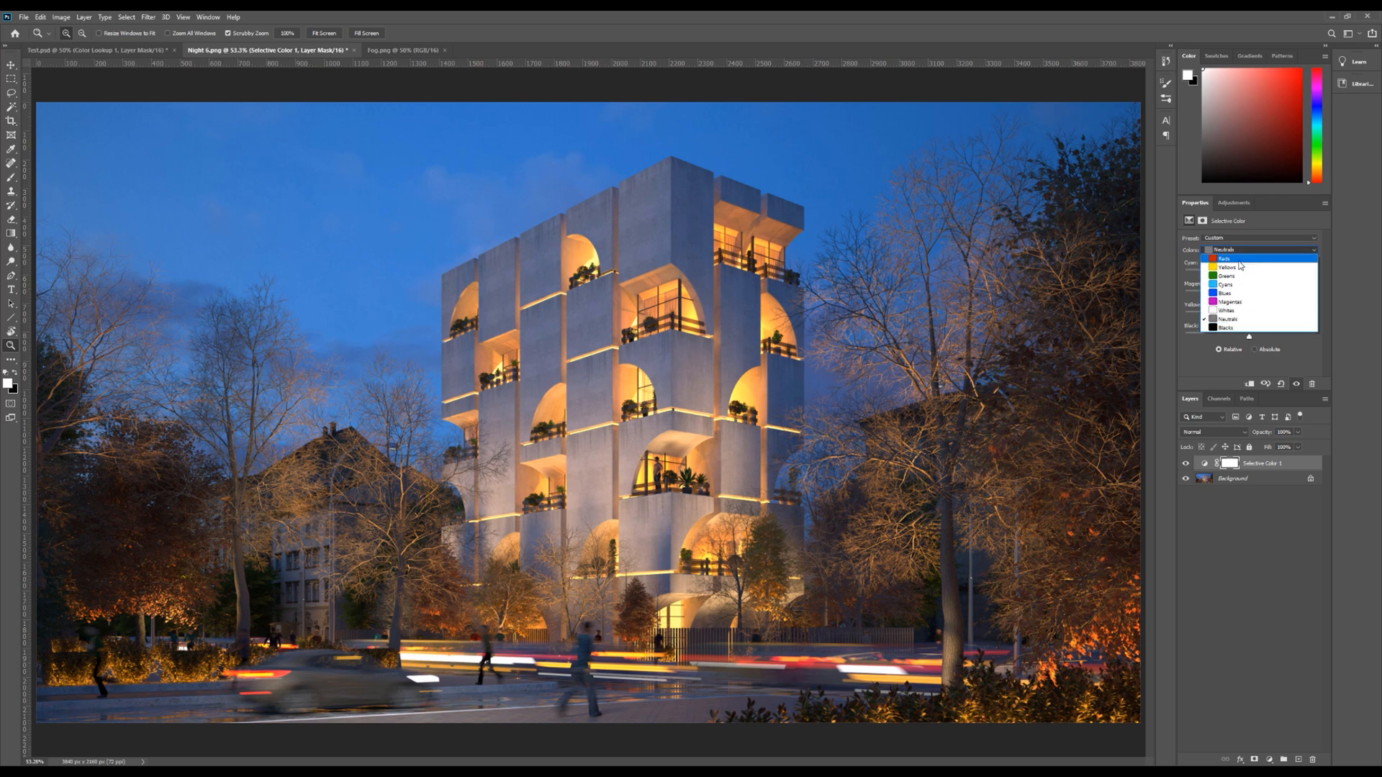
pyautogui.click(1248, 259)
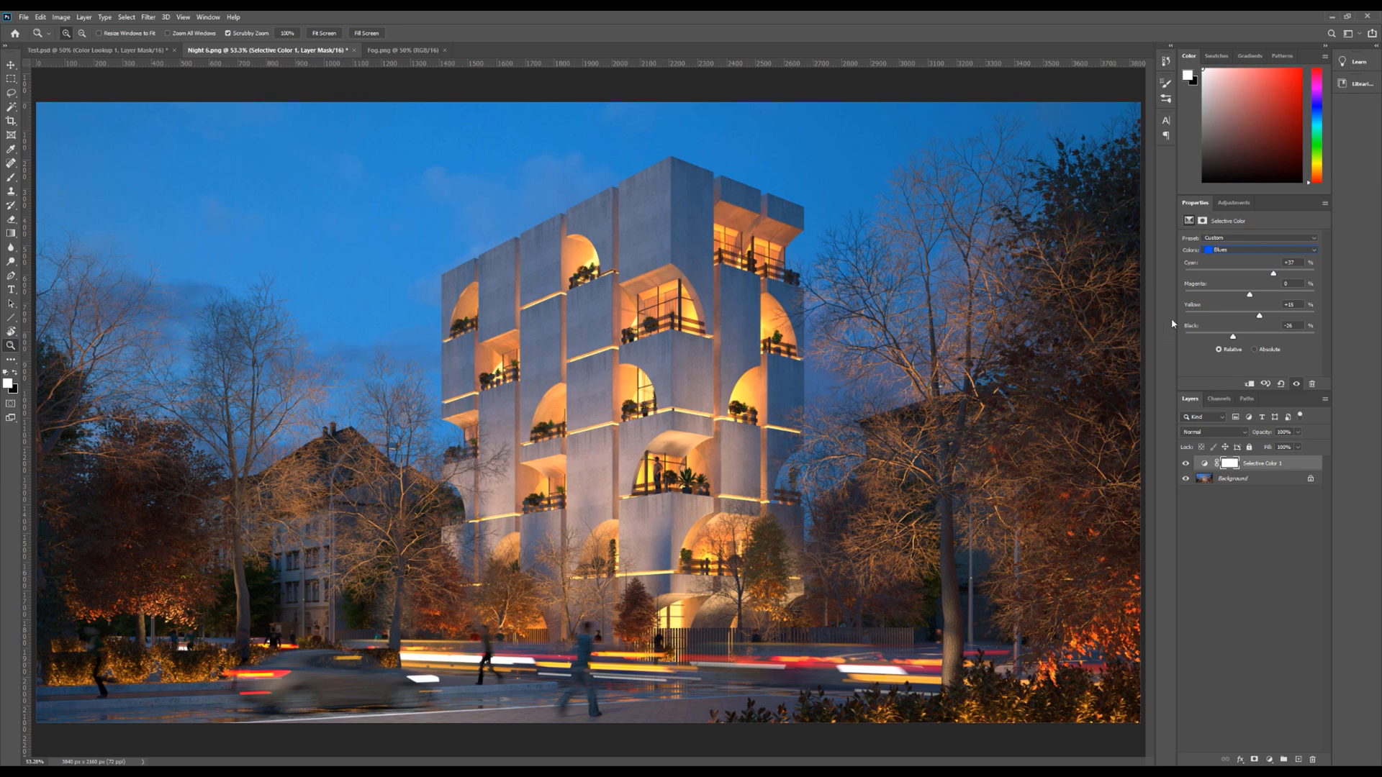
# Add a Curves adjustment layer, lift the RGB curve's shadows slightly, and pull its white point inward to brighten the highlights
pyautogui.click(1237, 206)
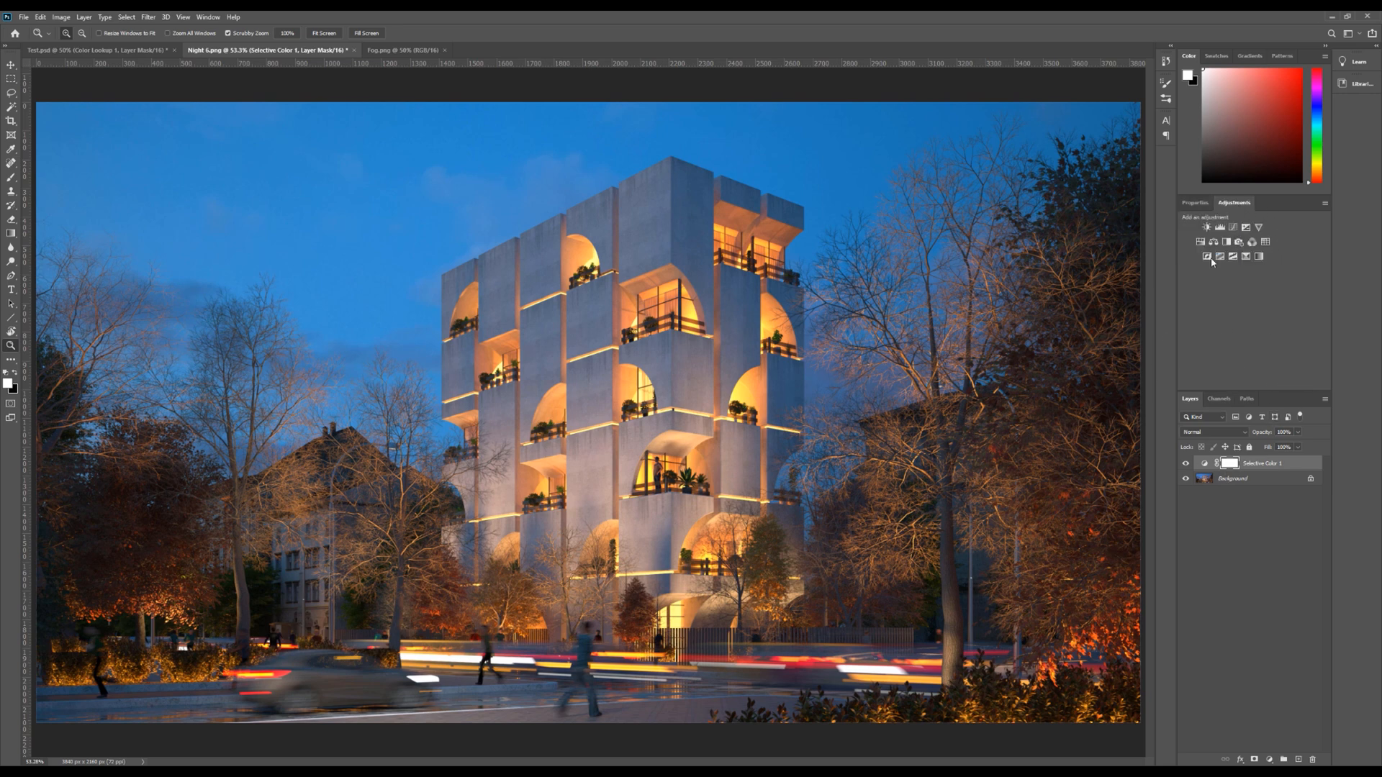
pyautogui.click(1232, 228)
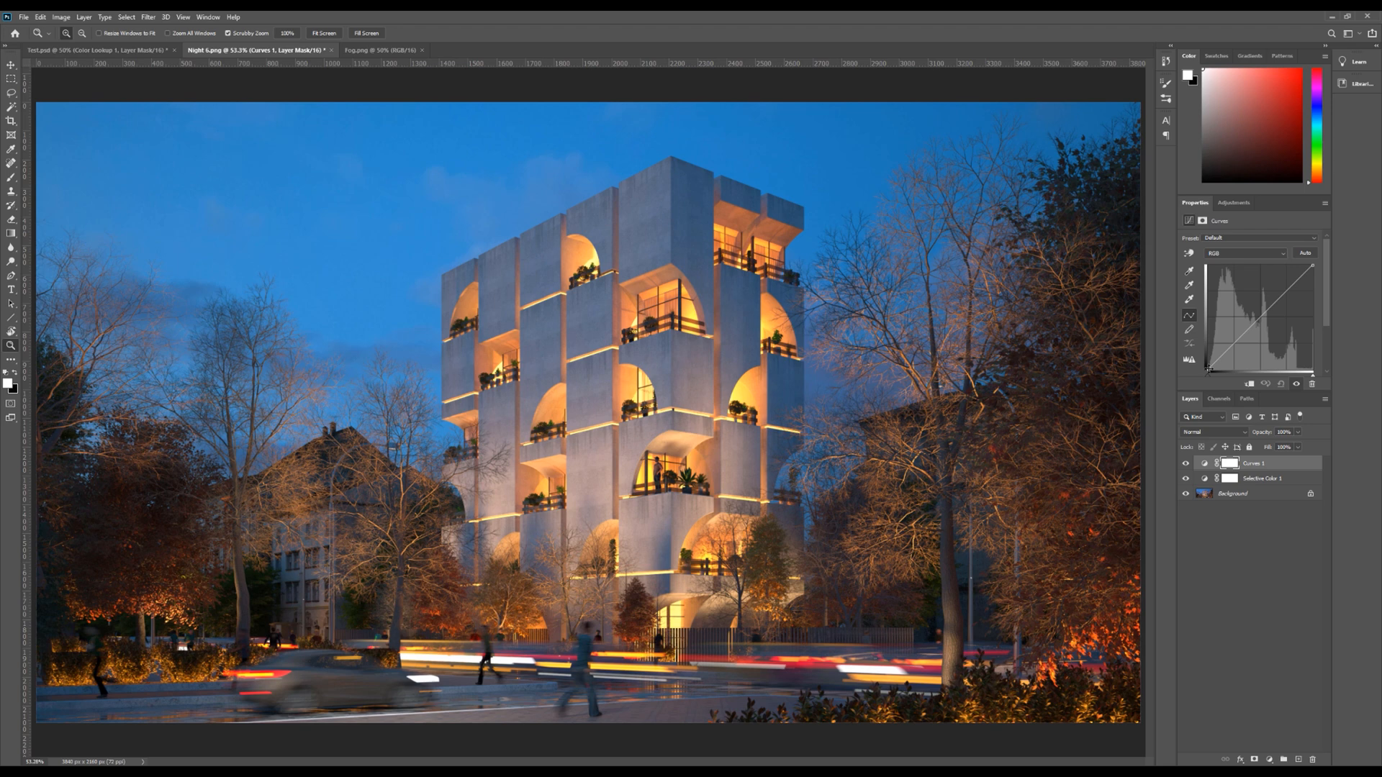
pyautogui.moveTo(1209, 368); pyautogui.dragTo(1216, 362)
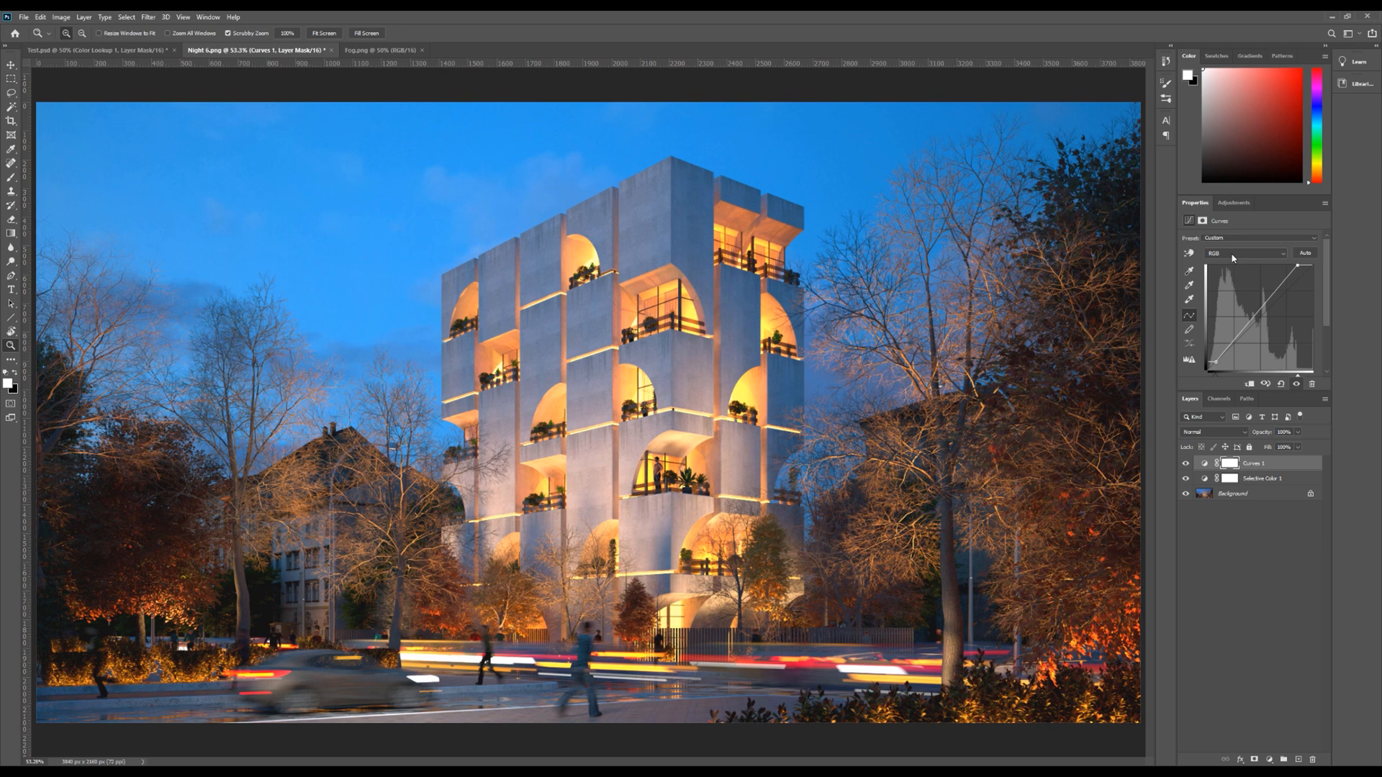
# Lower the Red channel's shadows in the Curves layer and compare the image with the layer hidden and shown
pyautogui.click(1230, 255)
pyautogui.click(1231, 272)
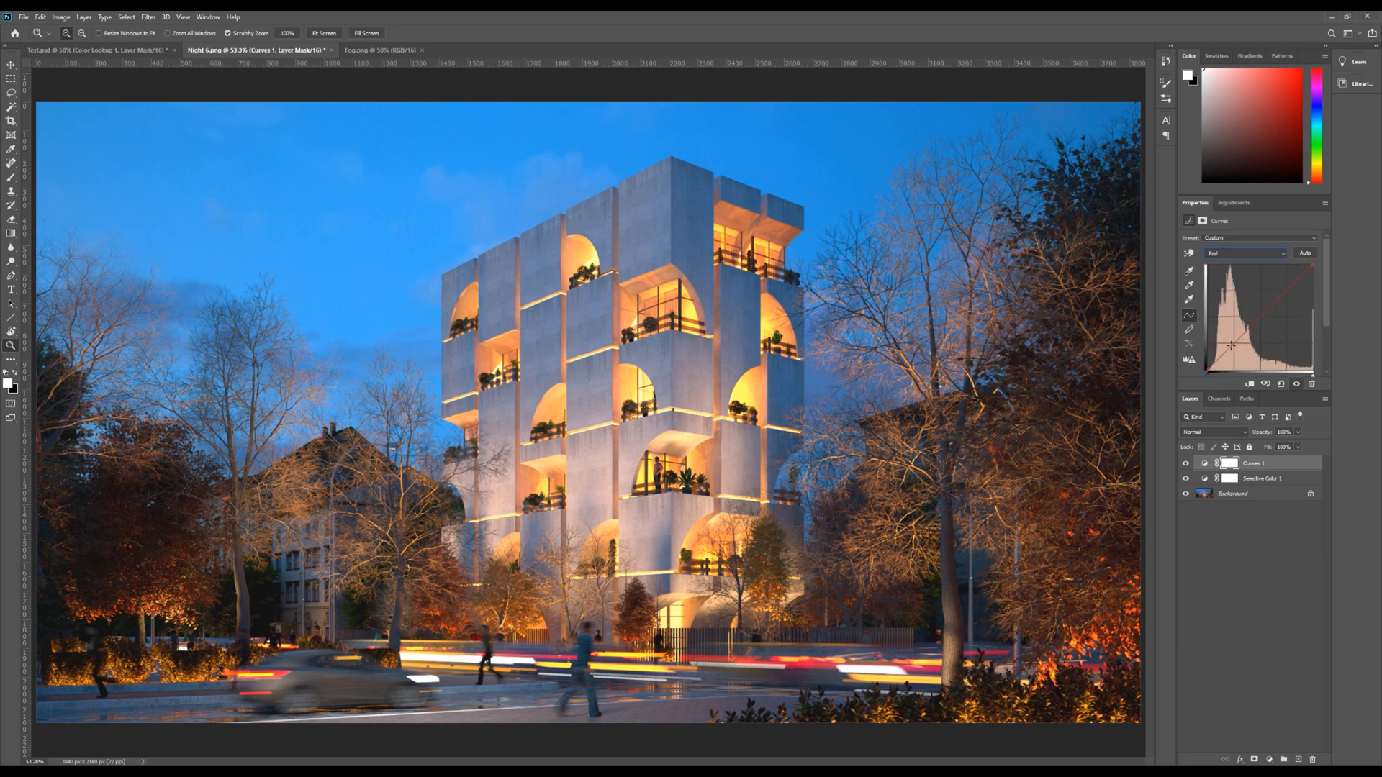
pyautogui.moveTo(1234, 342); pyautogui.dragTo(1224, 358)
pyautogui.click(1187, 464)
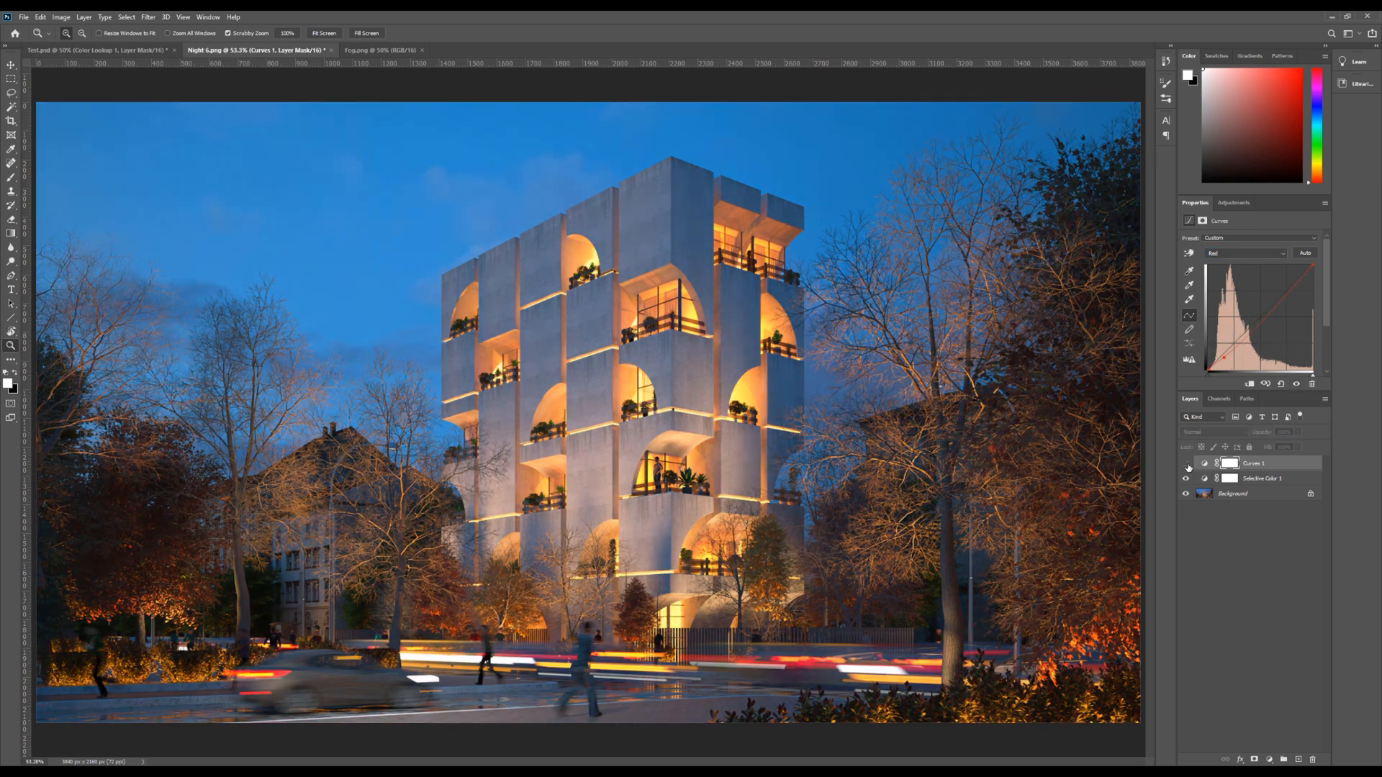
pyautogui.click(1186, 465)
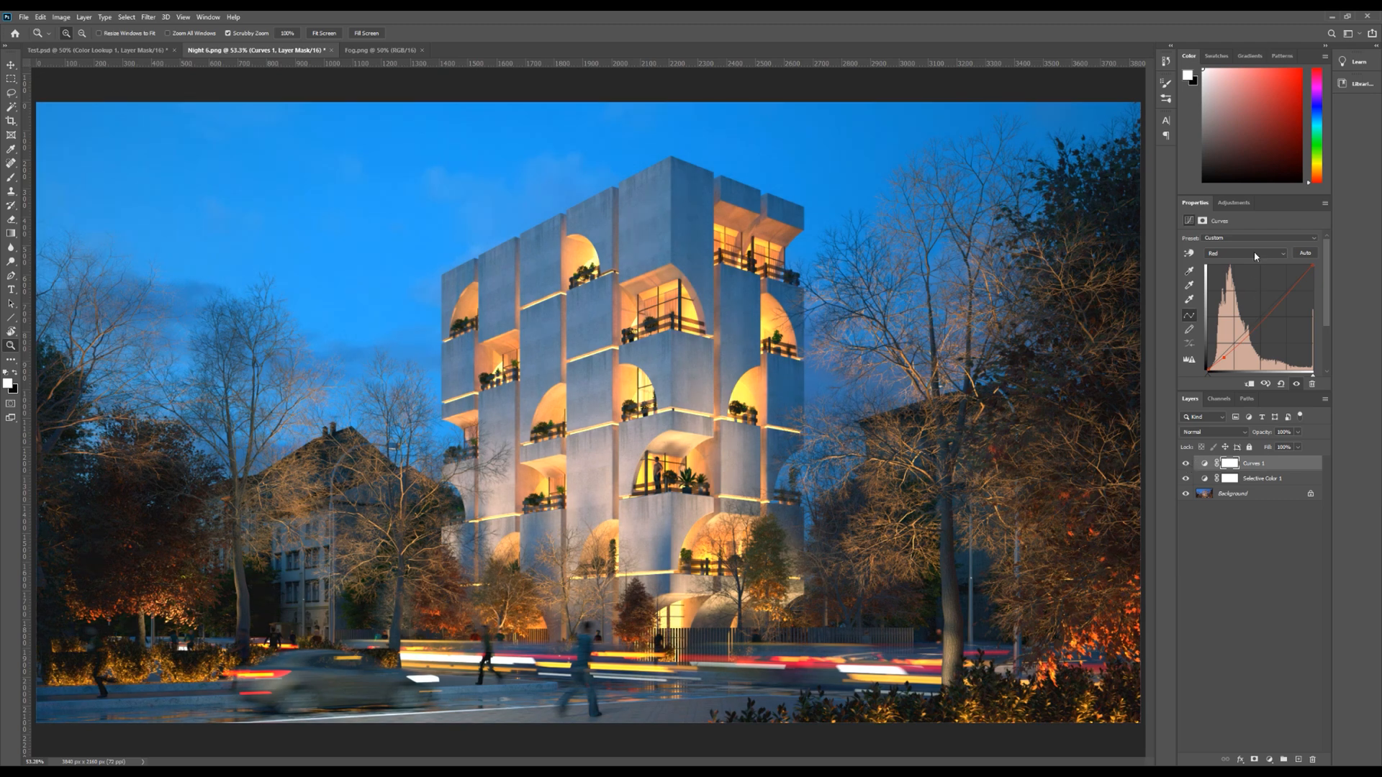
# Add a Hue/Saturation adjustment layer, target the warm balcony light color, and adjust its hue
pyautogui.click(1233, 203)
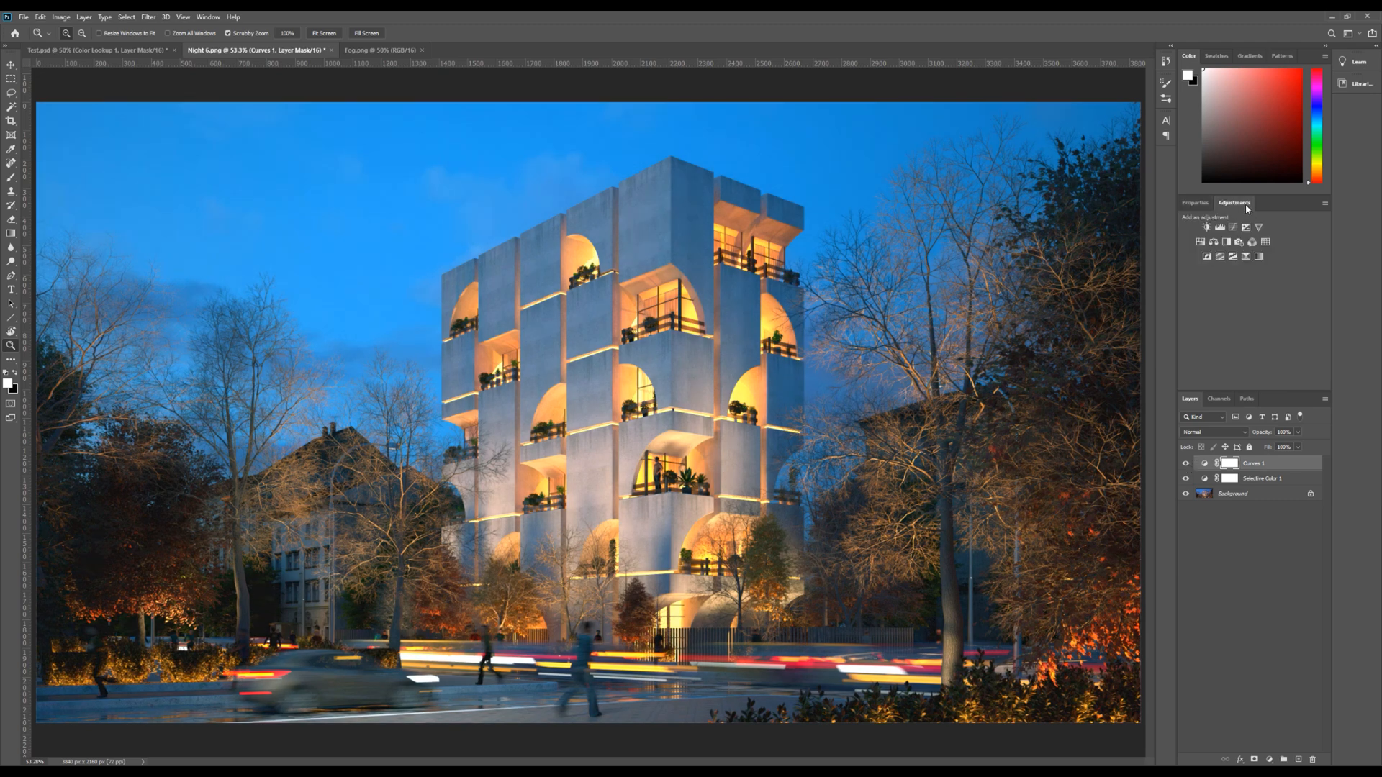
pyautogui.click(1201, 243)
pyautogui.click(1189, 254)
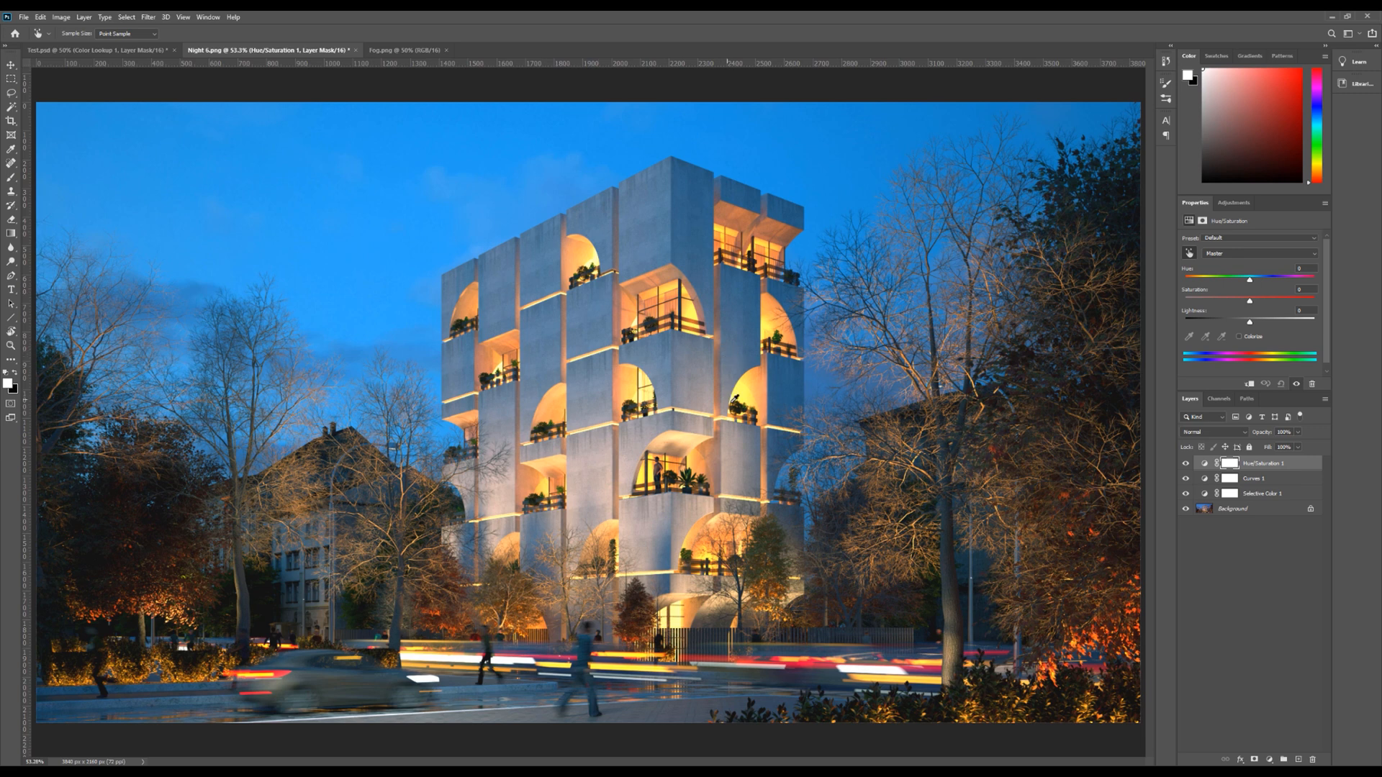
pyautogui.click(744, 389)
pyautogui.moveTo(1251, 282); pyautogui.dragTo(1258, 322)
# Sample the sky blue in the Hue/Saturation layer and shift its hue slightly toward cyan
pyautogui.click(1189, 337)
pyautogui.click(341, 197)
pyautogui.moveTo(1251, 283); pyautogui.dragTo(1241, 284)
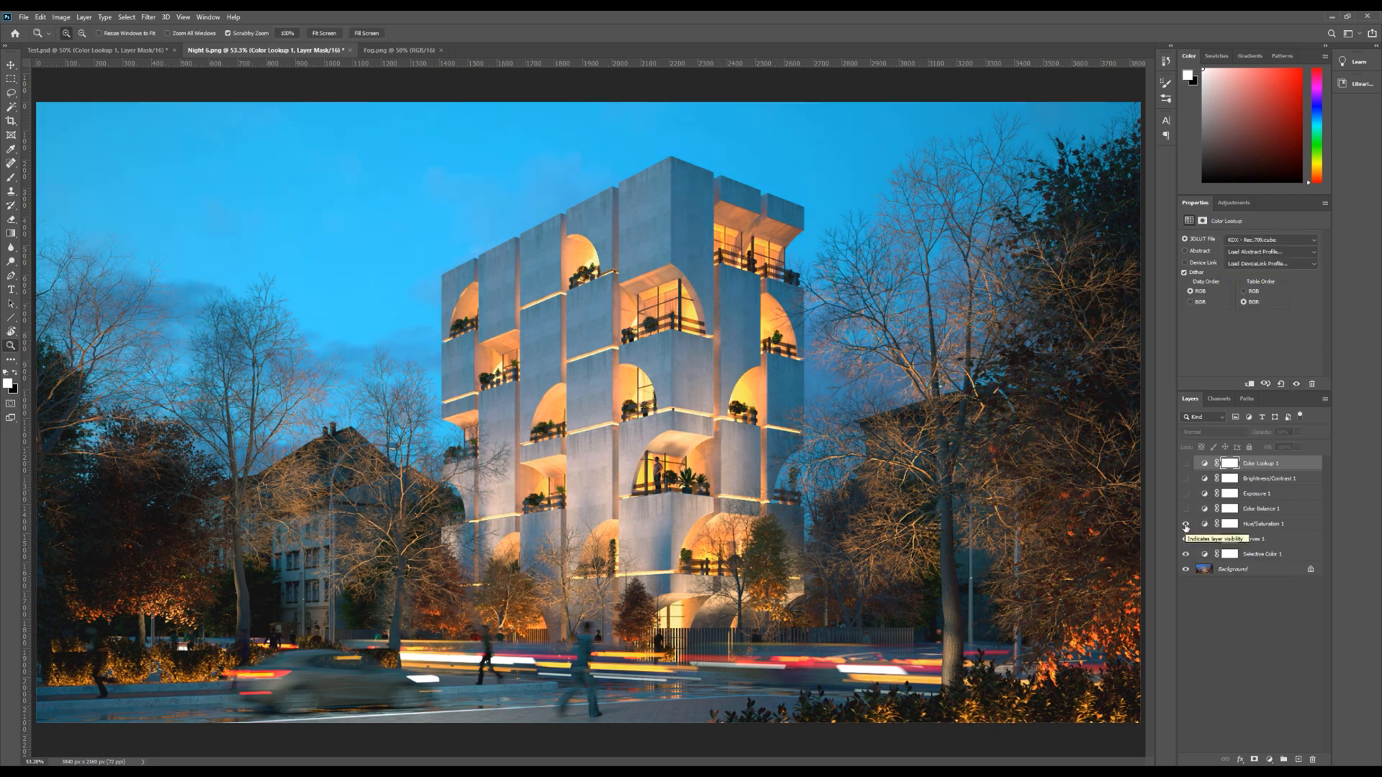
# Compare the night render with the Hue/Saturation 1 layer hidden and shown, then show the Color Balance 1 layer
pyautogui.click(1186, 525)
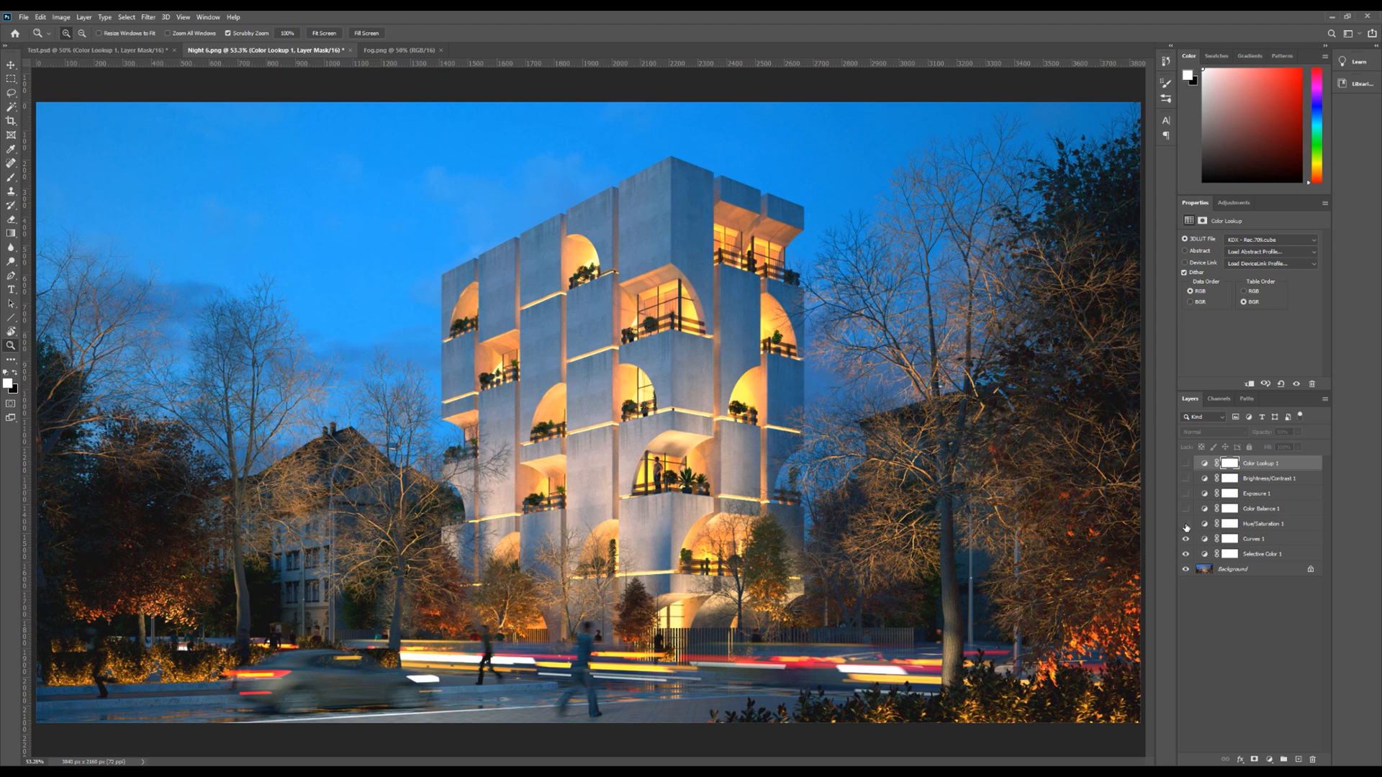
pyautogui.click(1185, 525)
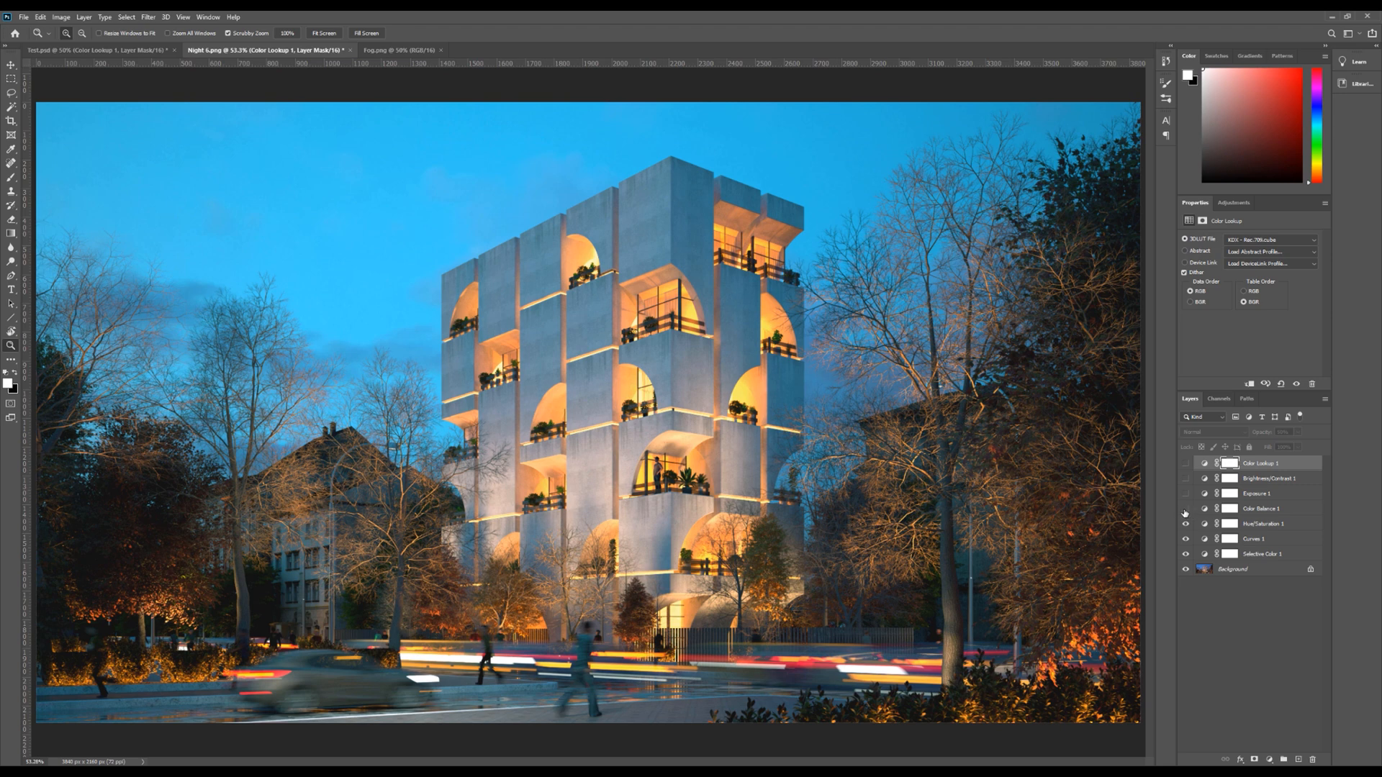
pyautogui.click(1186, 509)
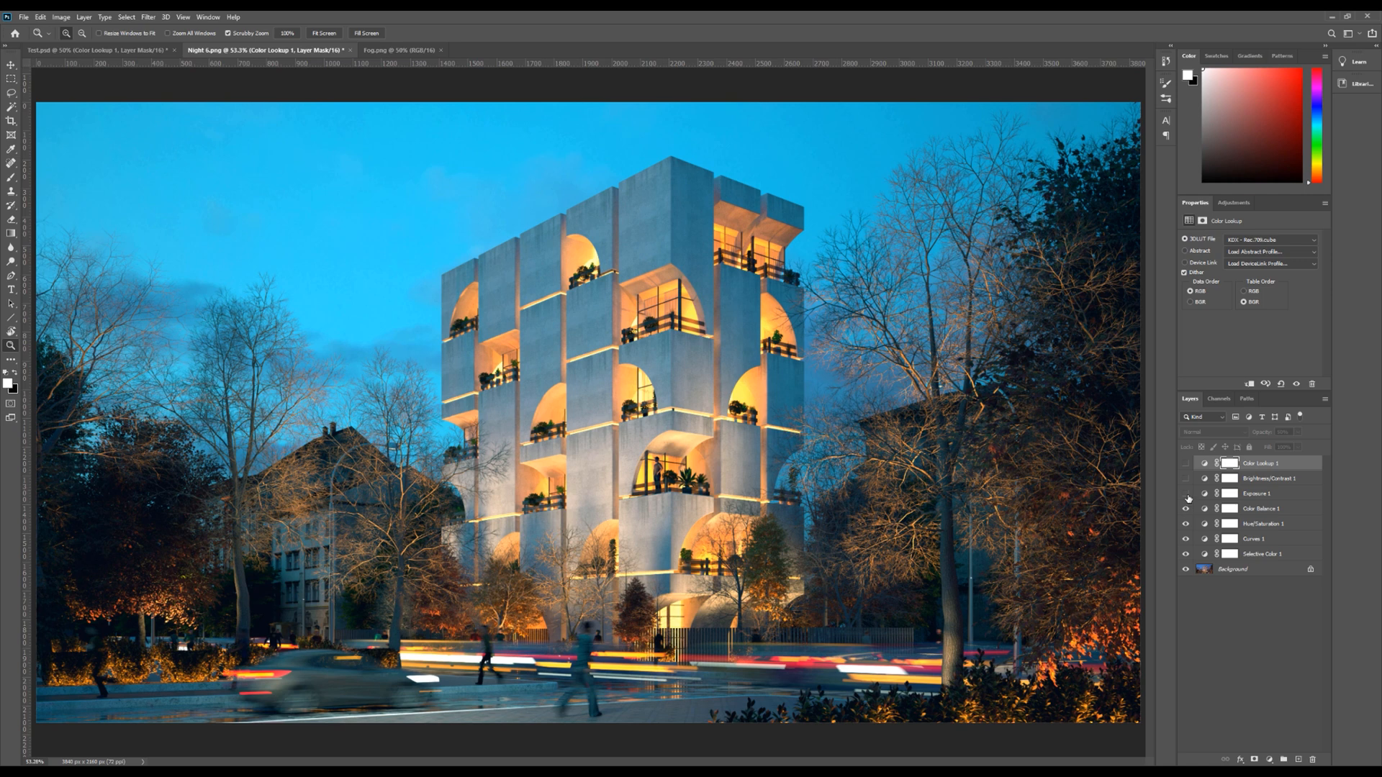
# Show the Exposure 1, Brightness/Contrast 1 and Color Lookup 1 layers again on the night render
pyautogui.click(1186, 493)
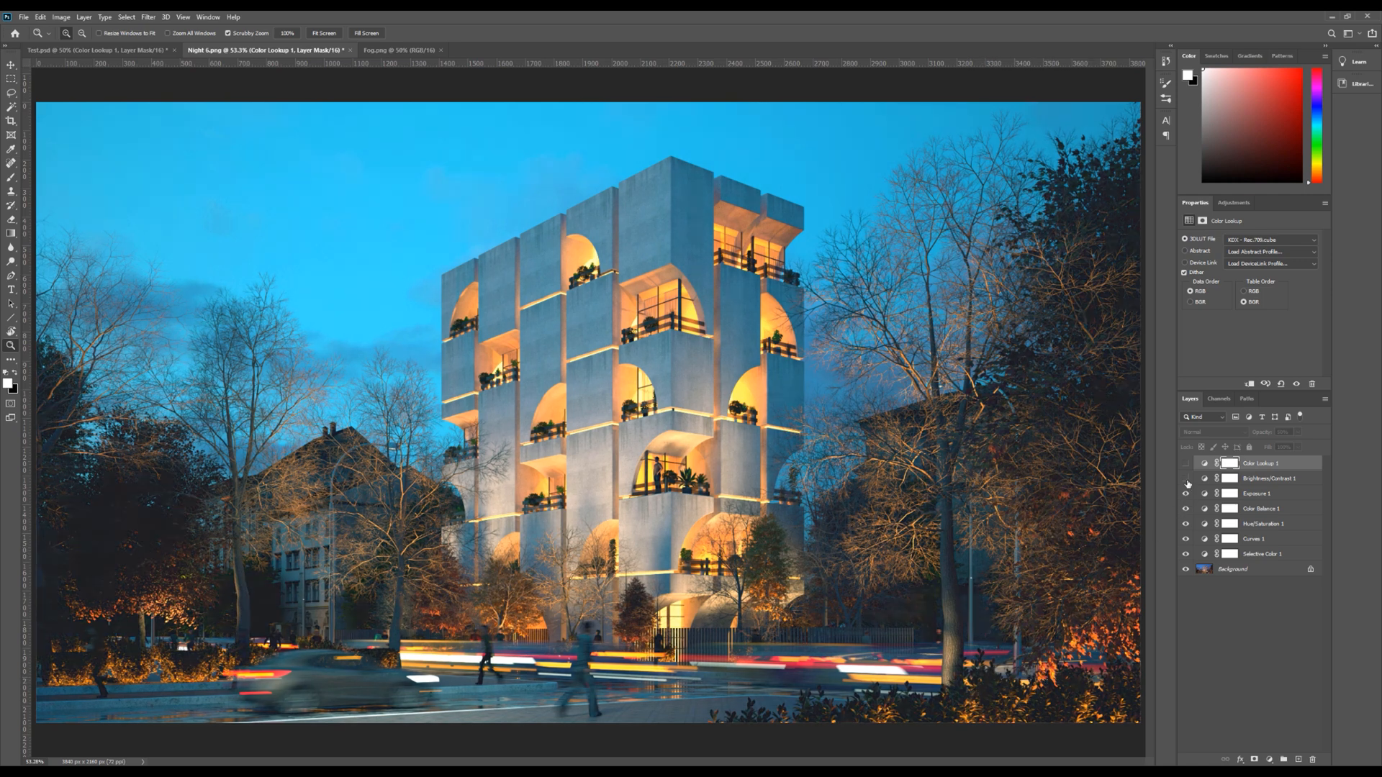
pyautogui.click(1186, 479)
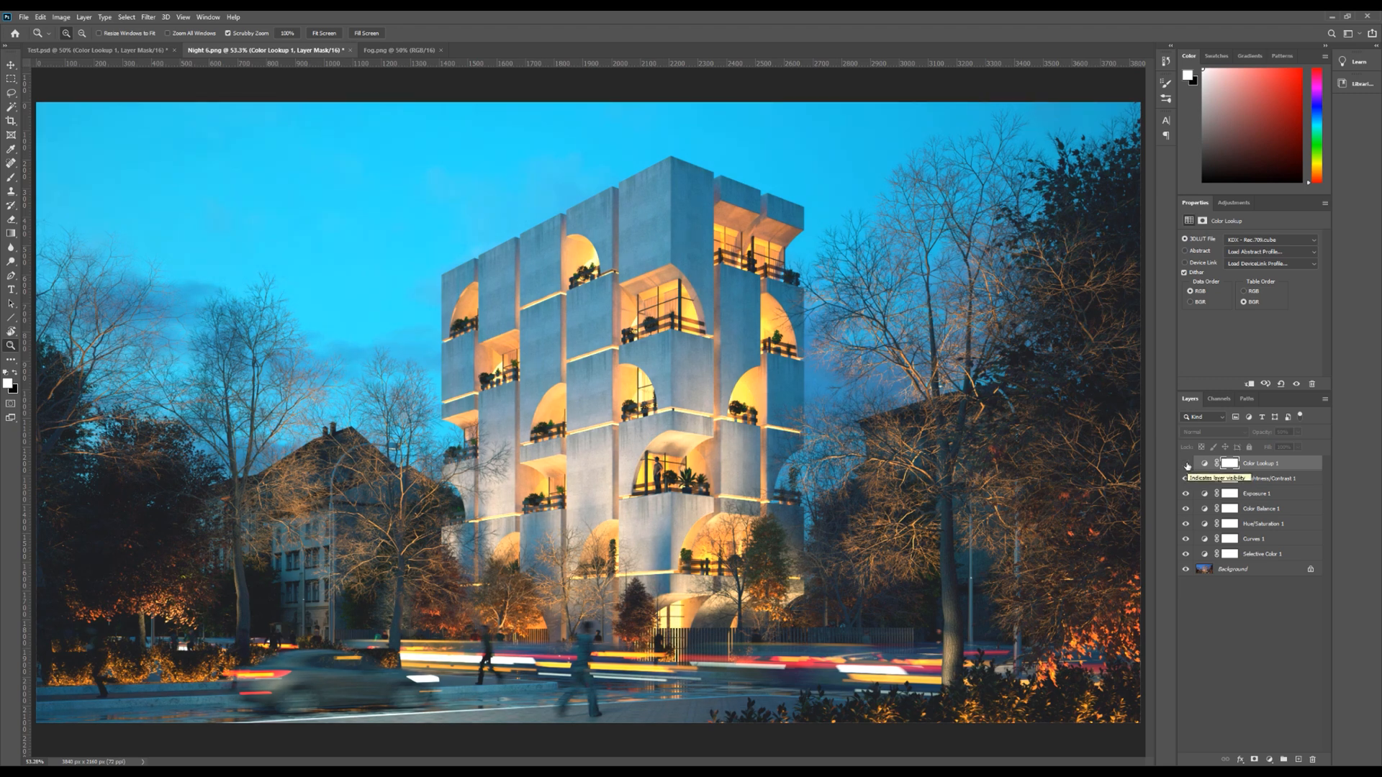
pyautogui.click(1186, 464)
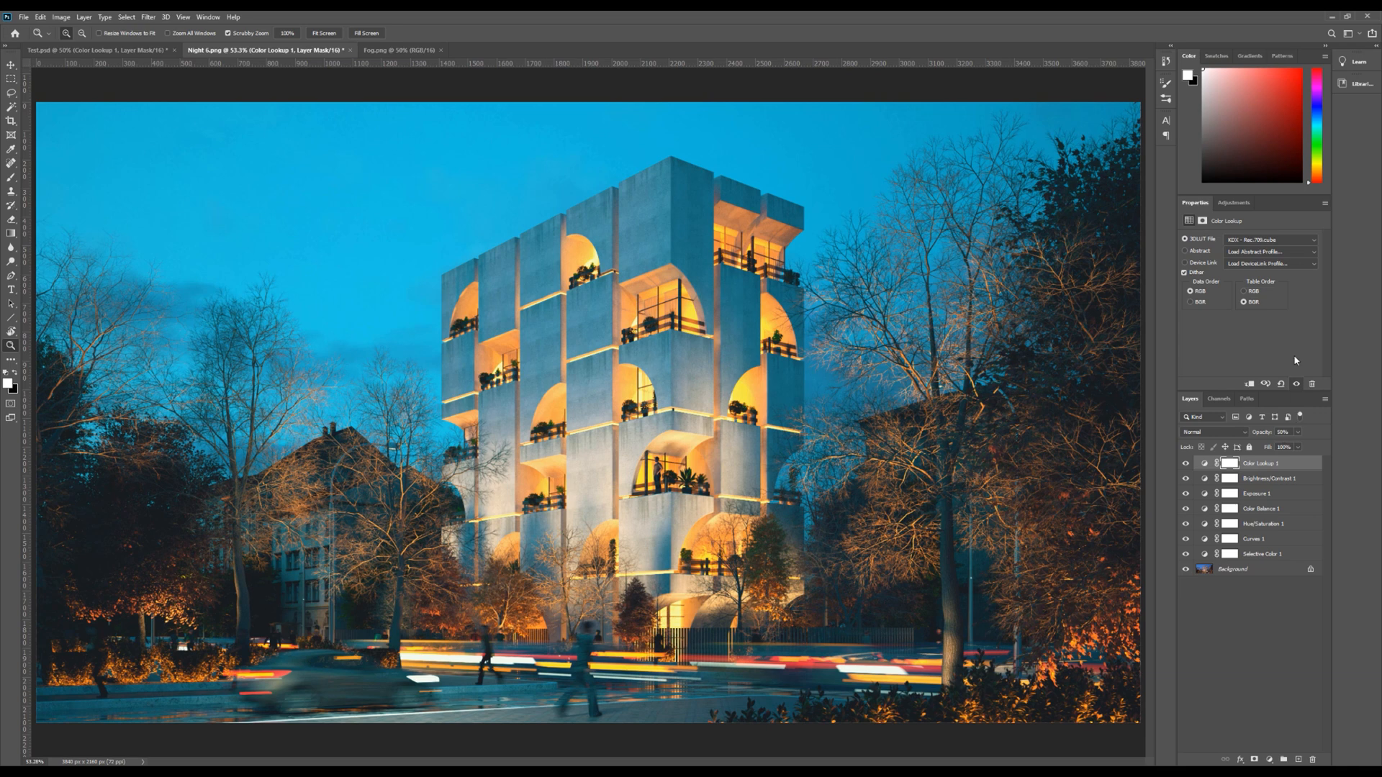
# Look through the available 3D LUT files and compare the image with the Color Lookup 1 layer hidden and shown
pyautogui.click(1279, 243)
pyautogui.click(1181, 351)
pyautogui.click(1186, 464)
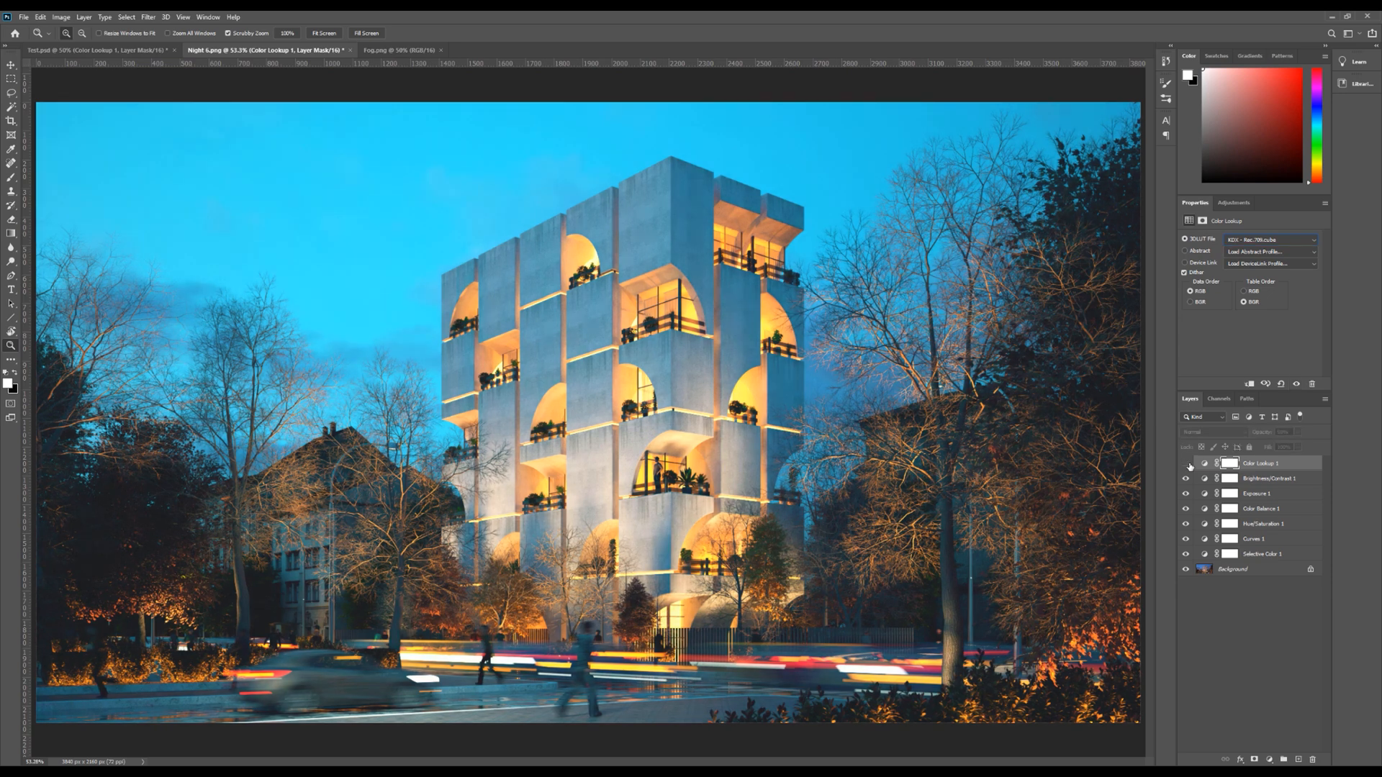
pyautogui.click(1187, 464)
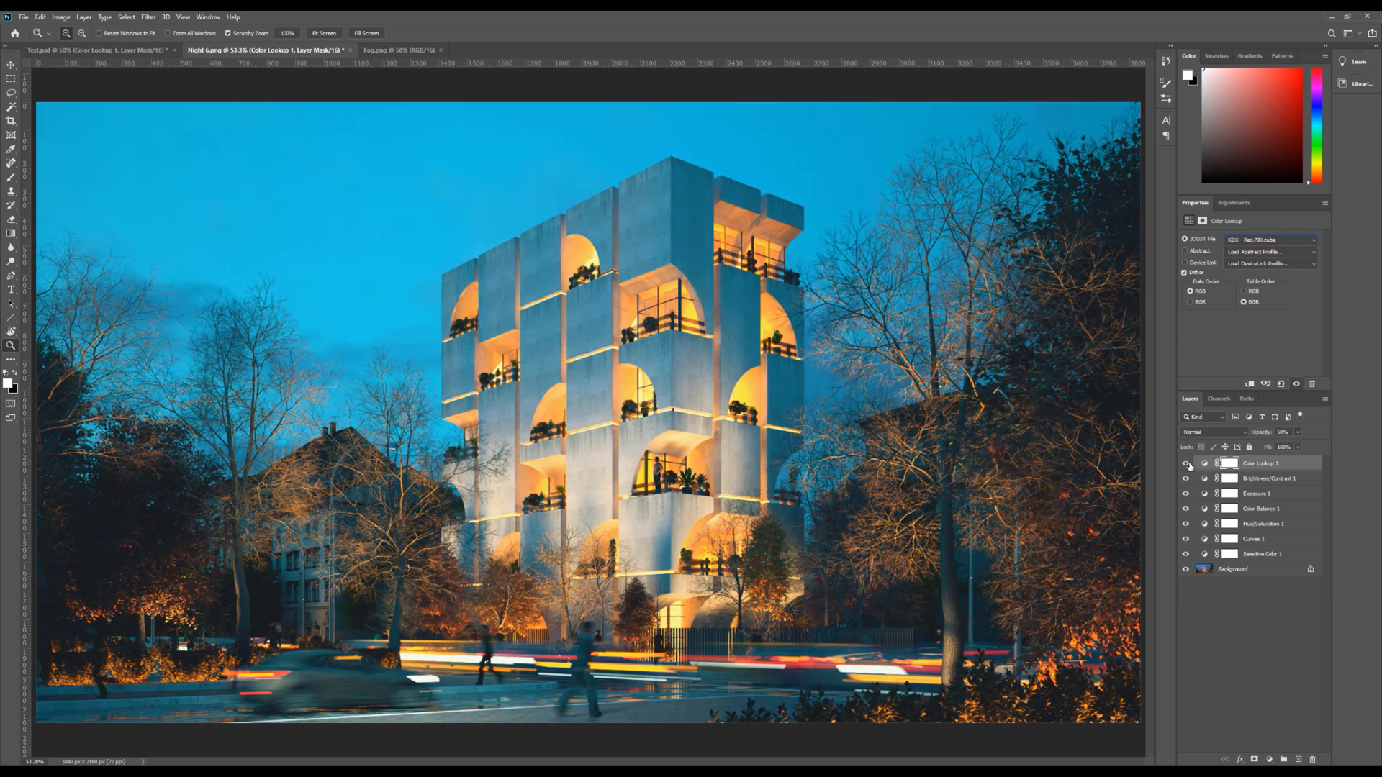
# Lower the Color Lookup 1 layer's opacity to 29% and deselect the layer
pyautogui.click(1298, 432)
pyautogui.moveTo(1297, 447); pyautogui.dragTo(1287, 447)
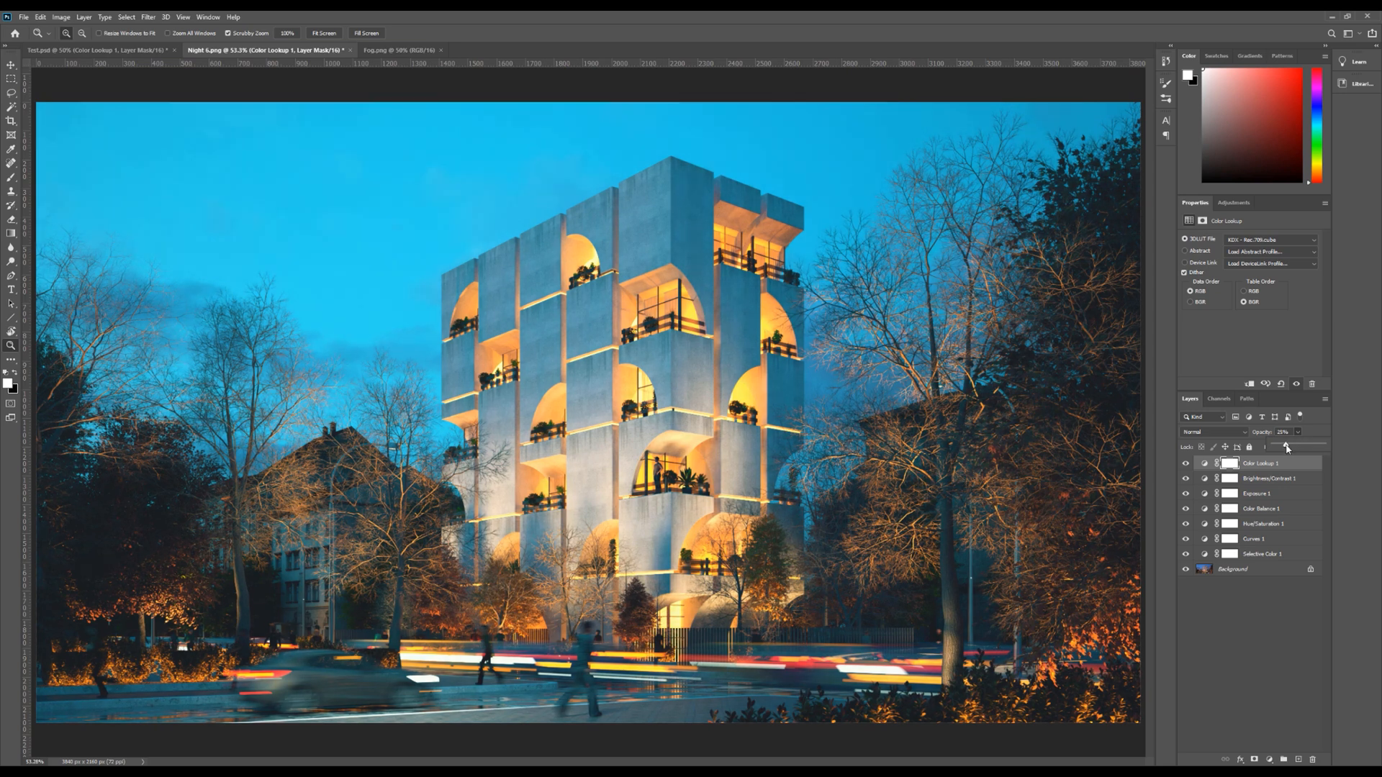
pyautogui.click(1261, 620)
# Compare the graded night image with its adjustment layers hidden and shown
pyautogui.click(1185, 467)
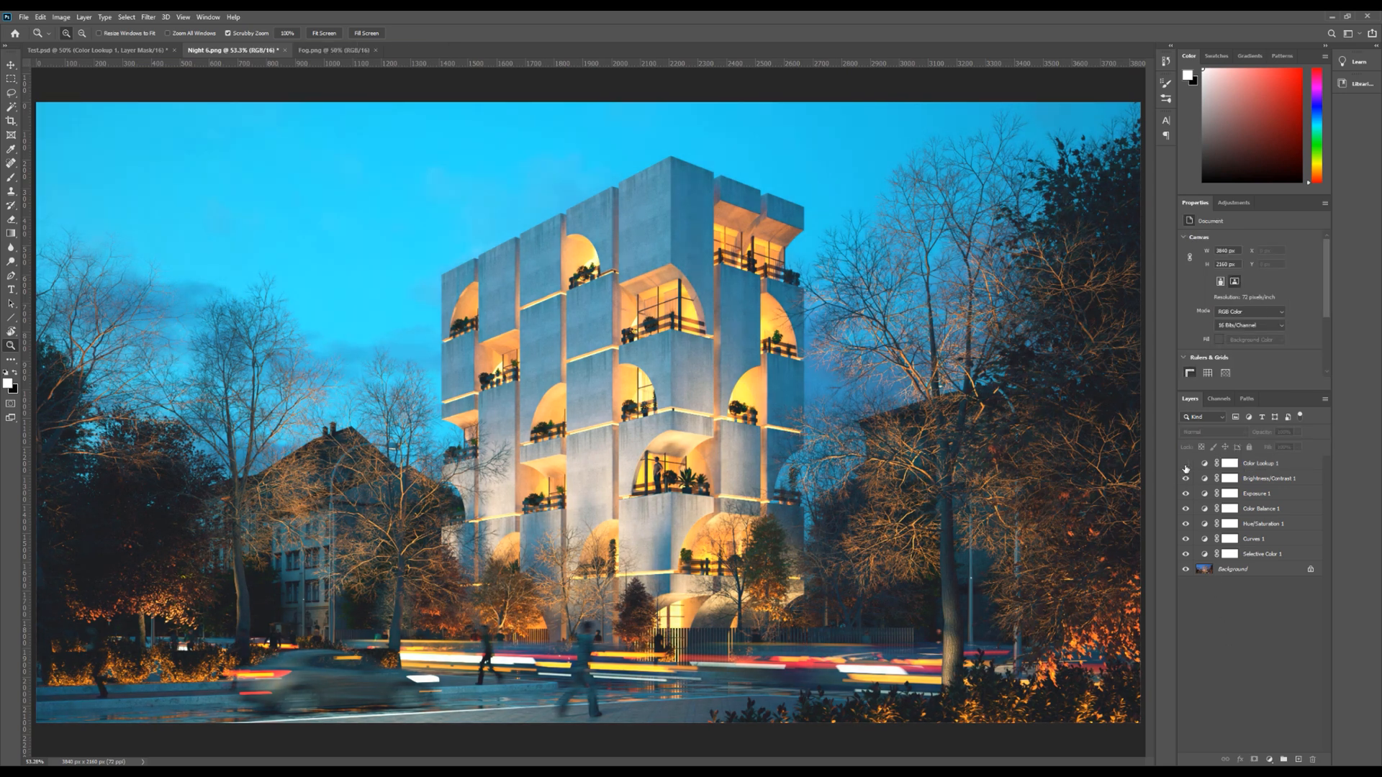
pyautogui.click(1185, 467)
pyautogui.moveTo(1186, 554)
pyautogui.mouseDown()
pyautogui.moveTo(1185, 465)
pyautogui.moveTo(1184, 556)
pyautogui.mouseUp()
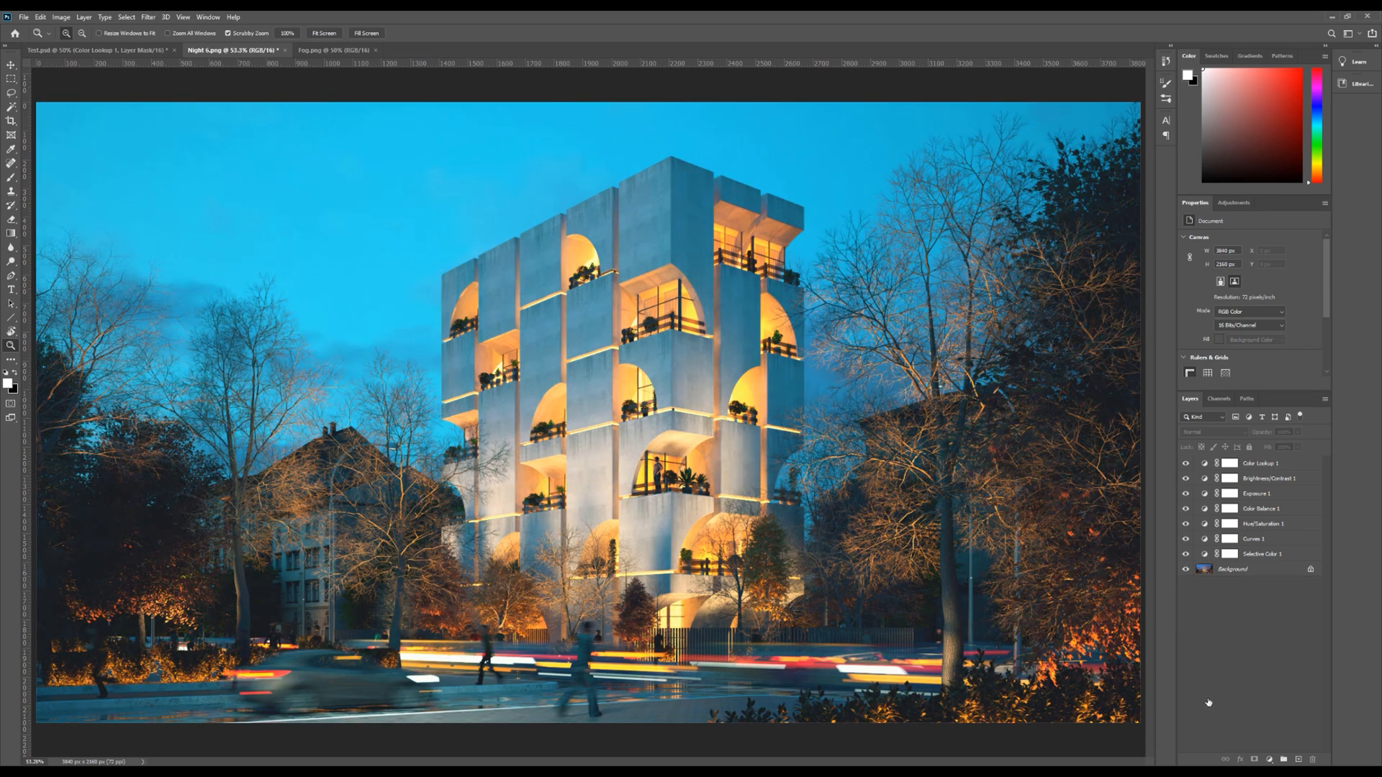
pyautogui.click(1186, 555)
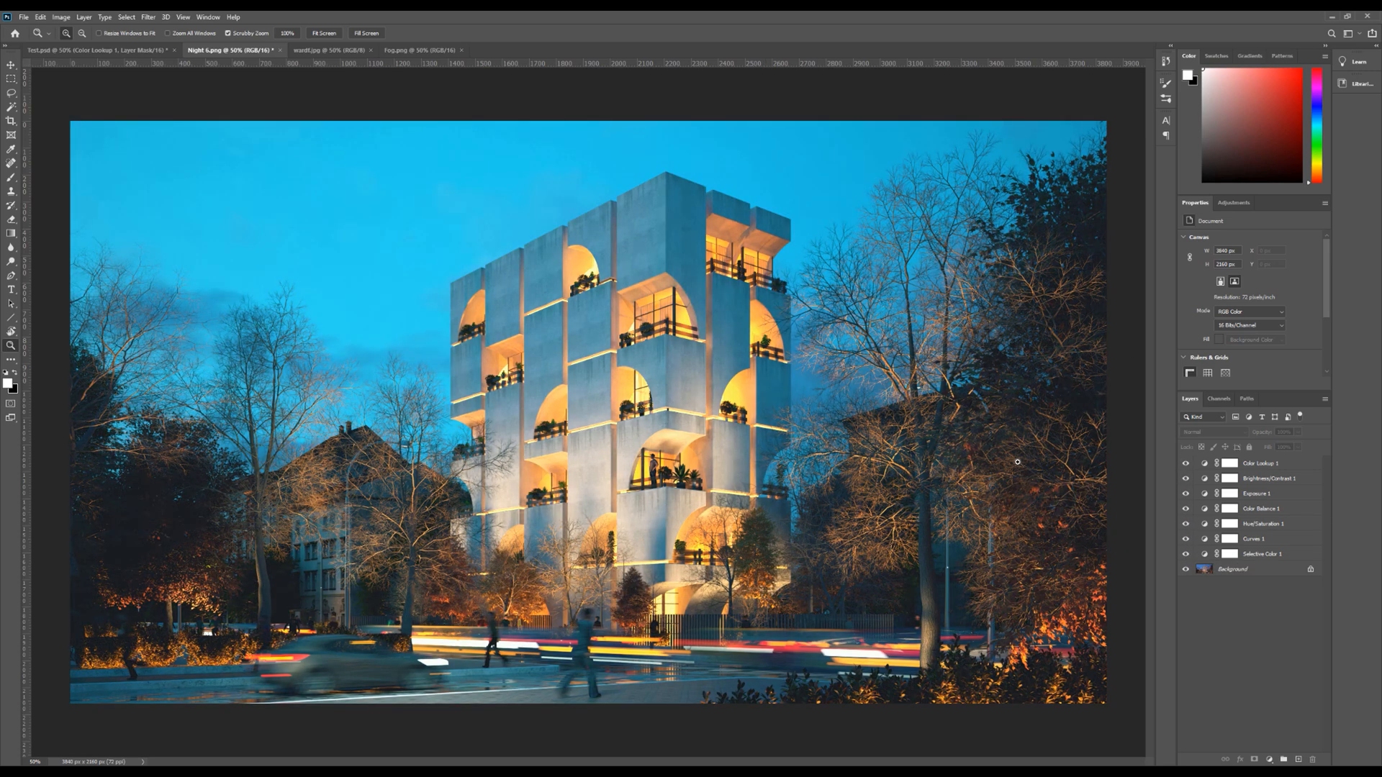
# Compare the graded Night 6 render with the hazy reference JPG by switching between the two open documents
pyautogui.click(343, 55)
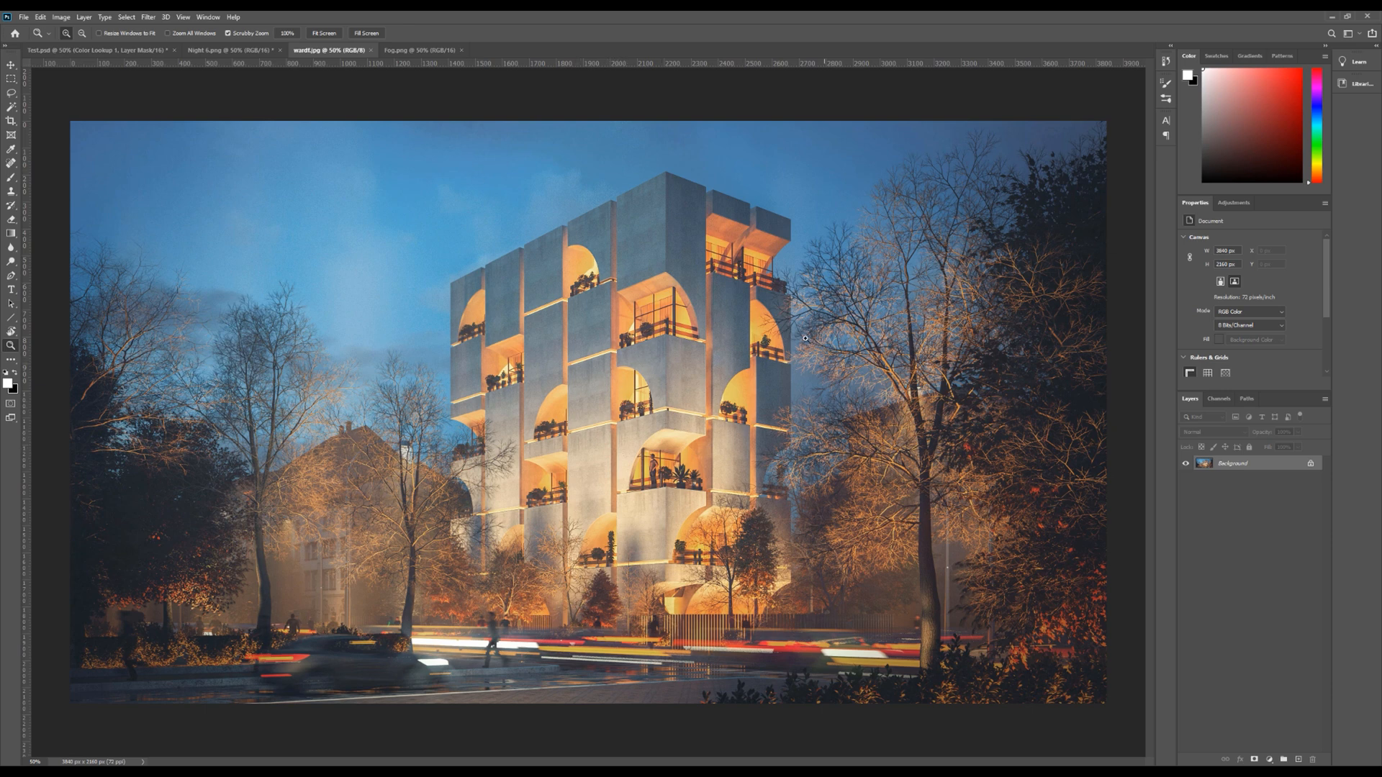
pyautogui.hotkey('ctrl', 'shift', 'Tab')
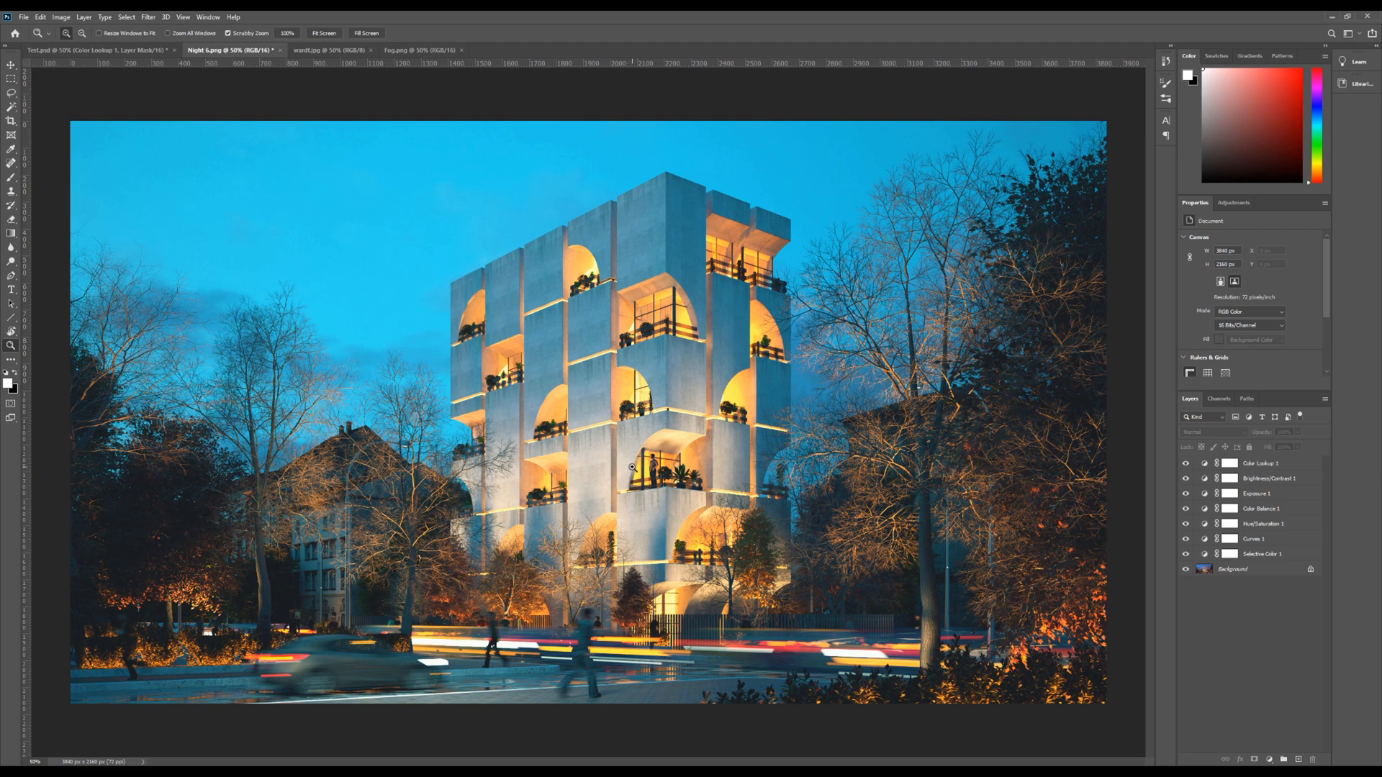
pyautogui.click(324, 53)
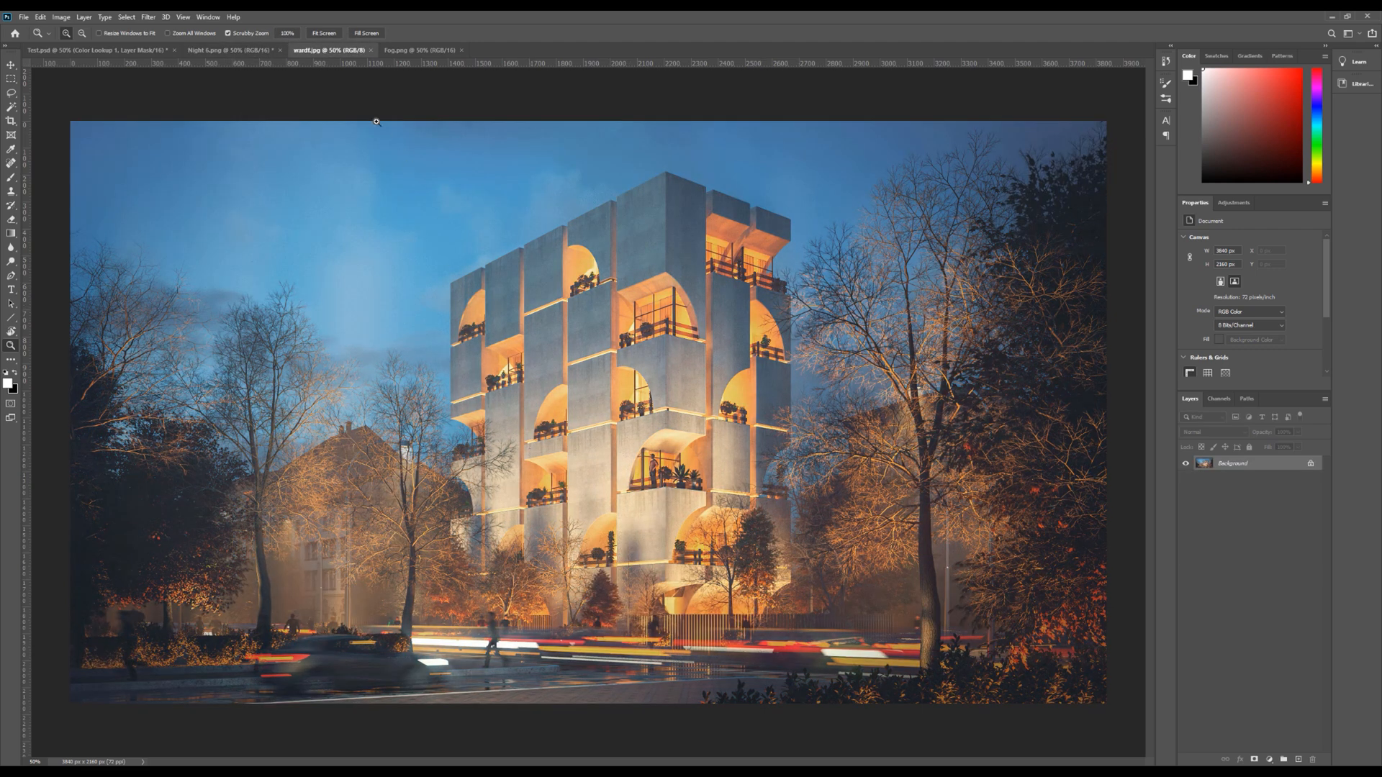
pyautogui.click(229, 50)
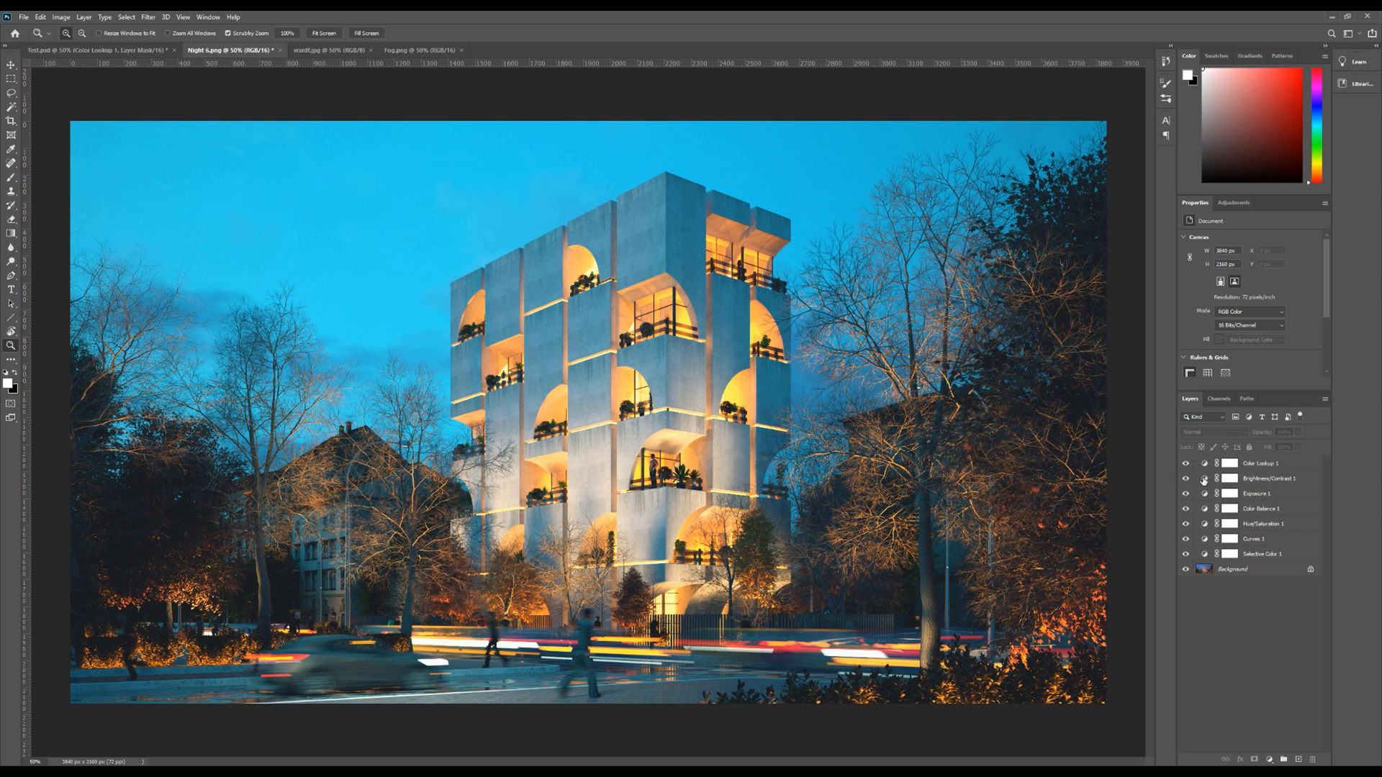
pyautogui.hotkey('ctrl', 'Tab')
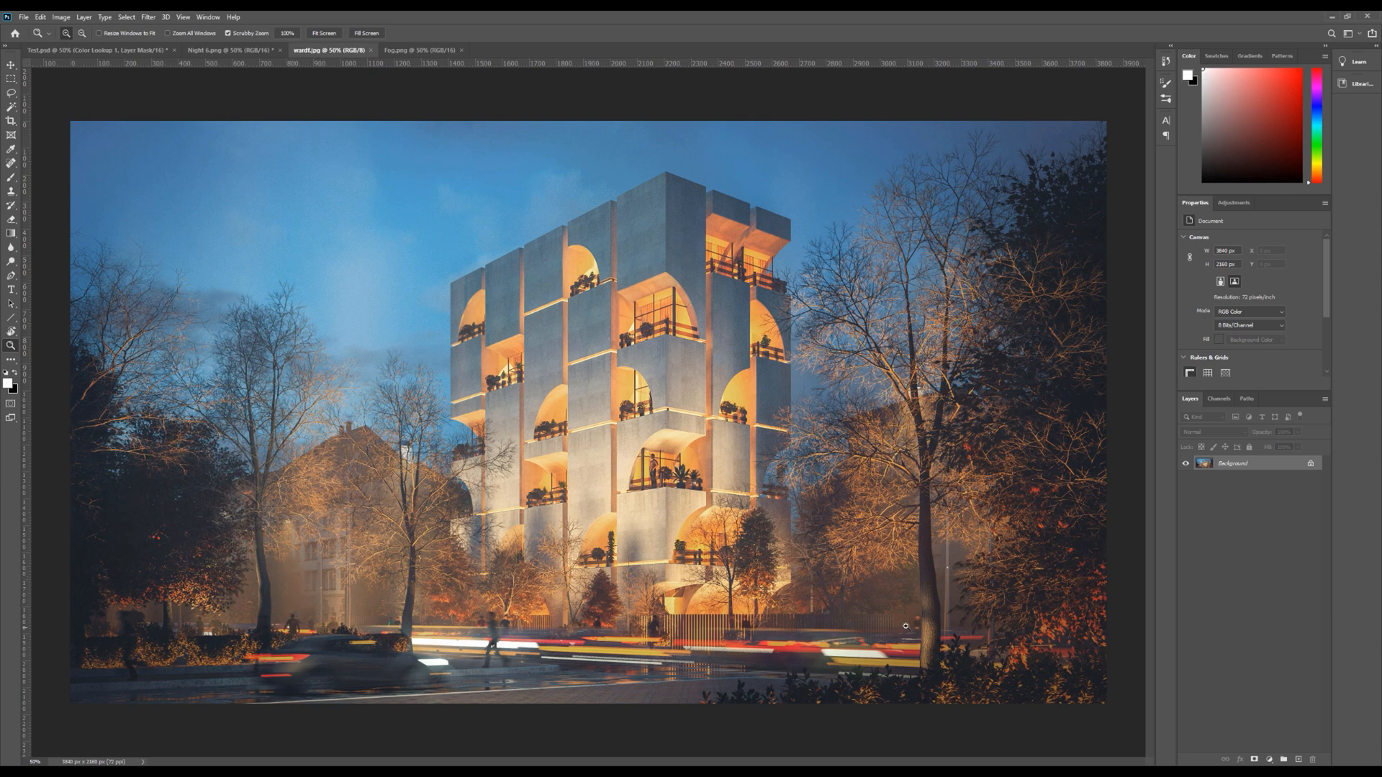
pyautogui.click(400, 50)
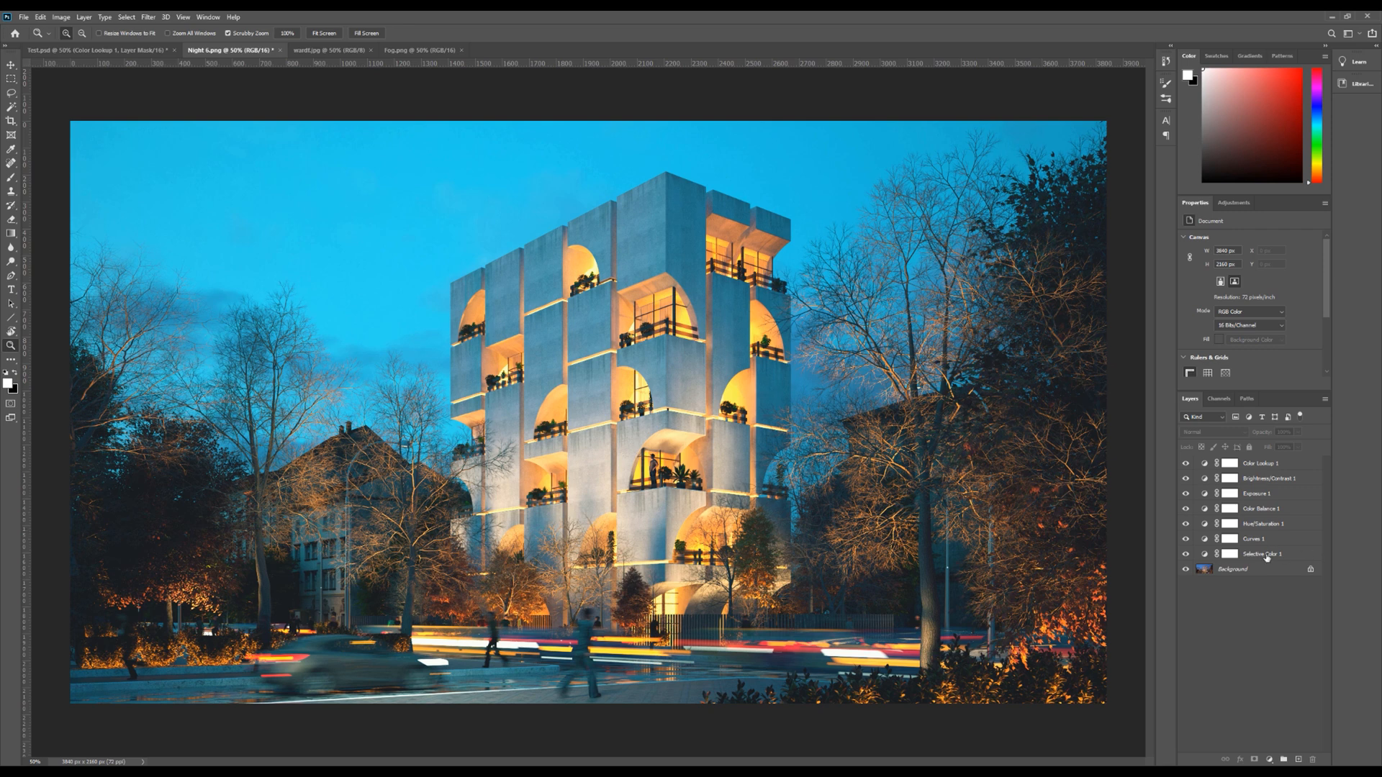
# Select all adjustment layers from Selective Color 1 to Color Lookup 1 and export the grade as color lookup tables named Night
pyautogui.click(1267, 554)
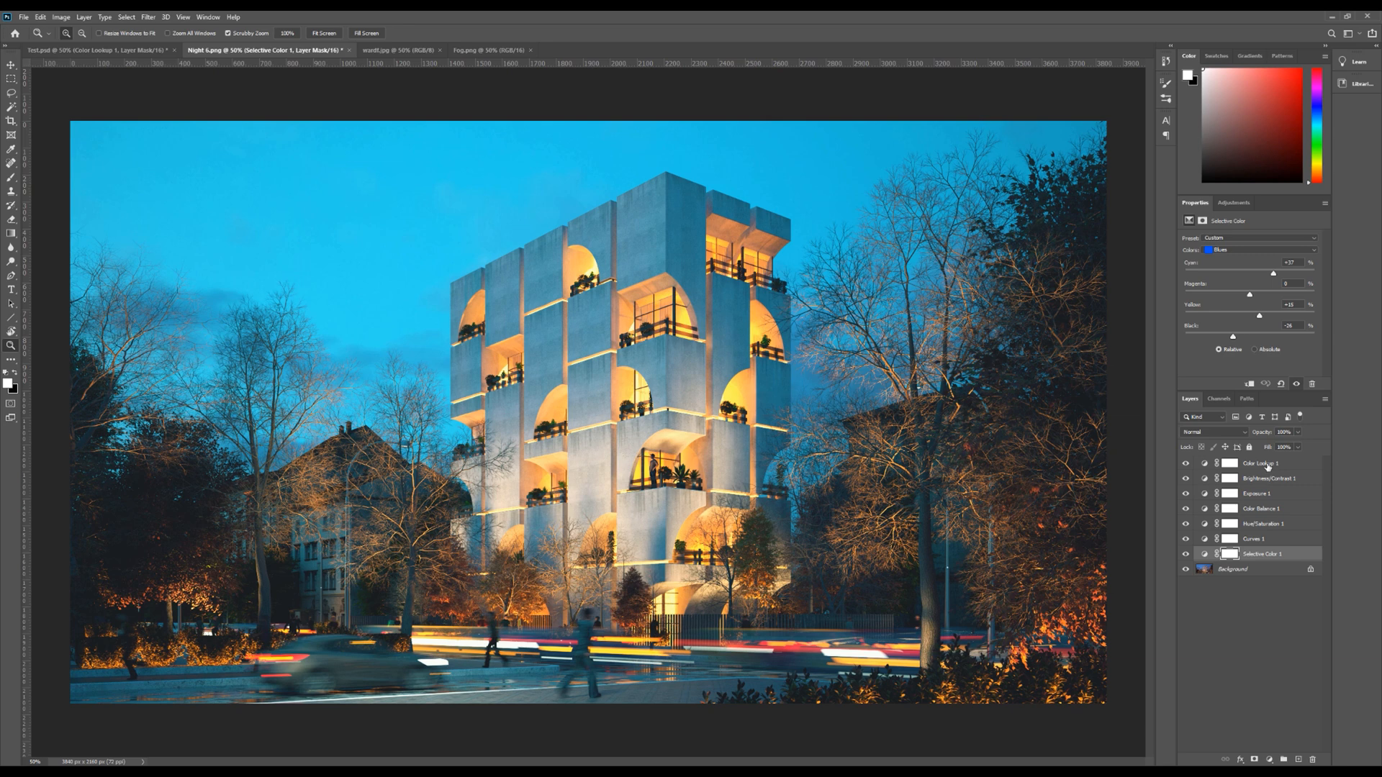
pyautogui.keyDown('shift'); pyautogui.click(1268, 465); pyautogui.keyUp('shift')
pyautogui.click(24, 16)
pyautogui.moveTo(86, 174)
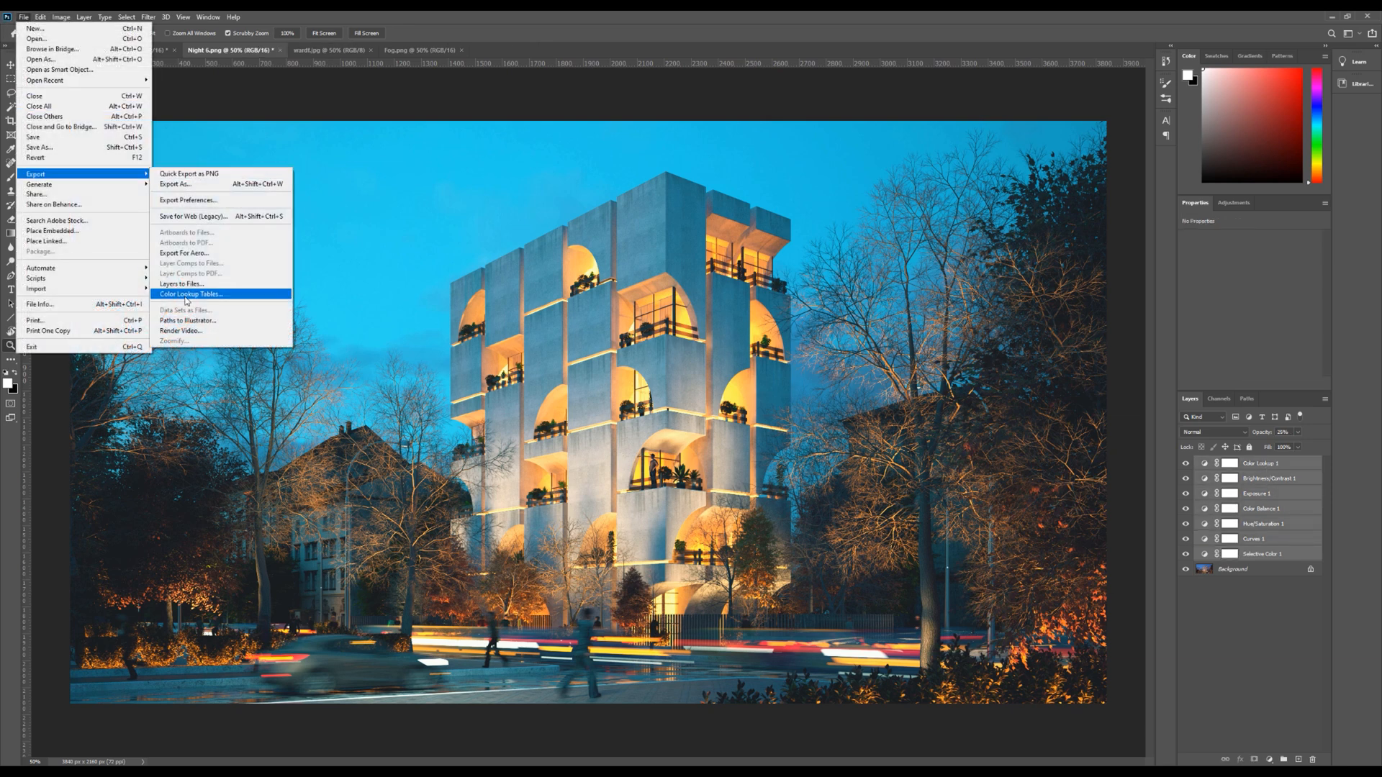
pyautogui.click(187, 297)
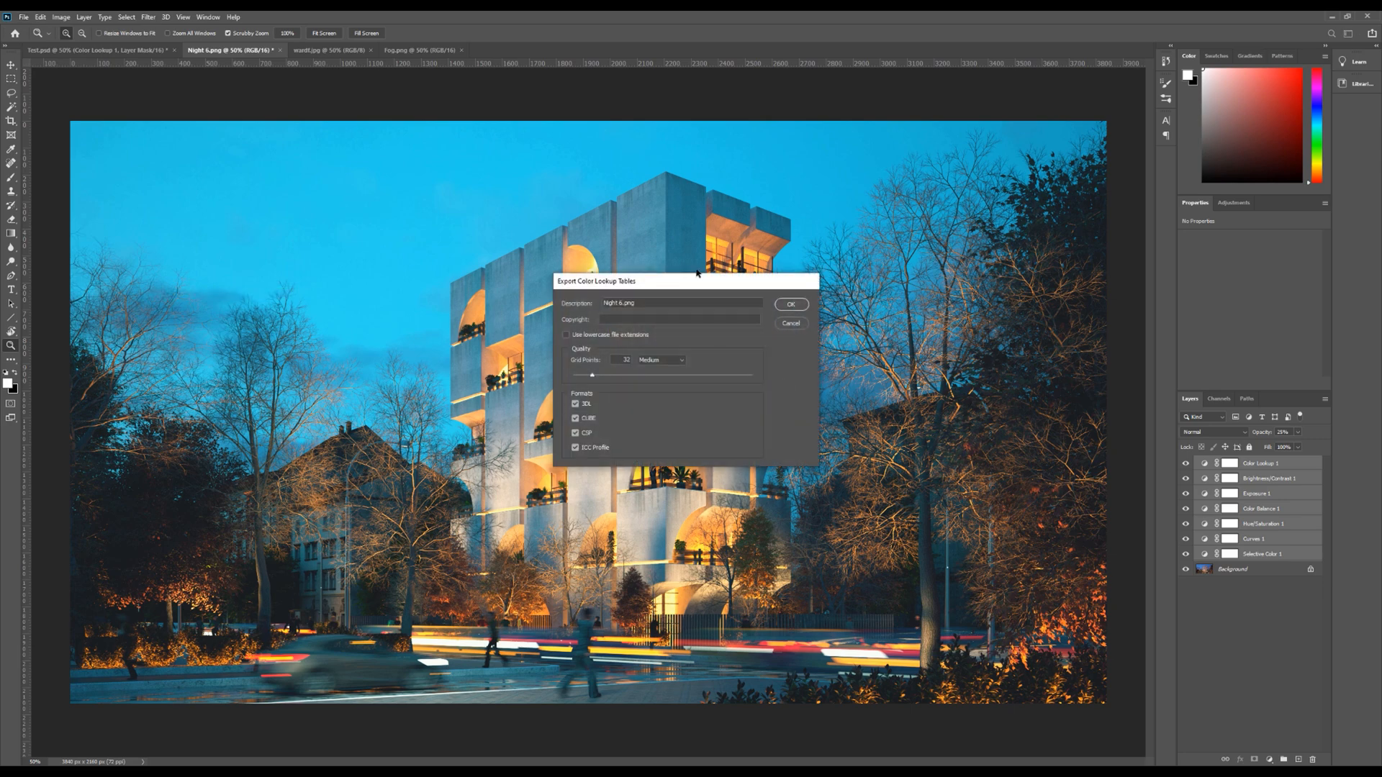
pyautogui.click(790, 304)
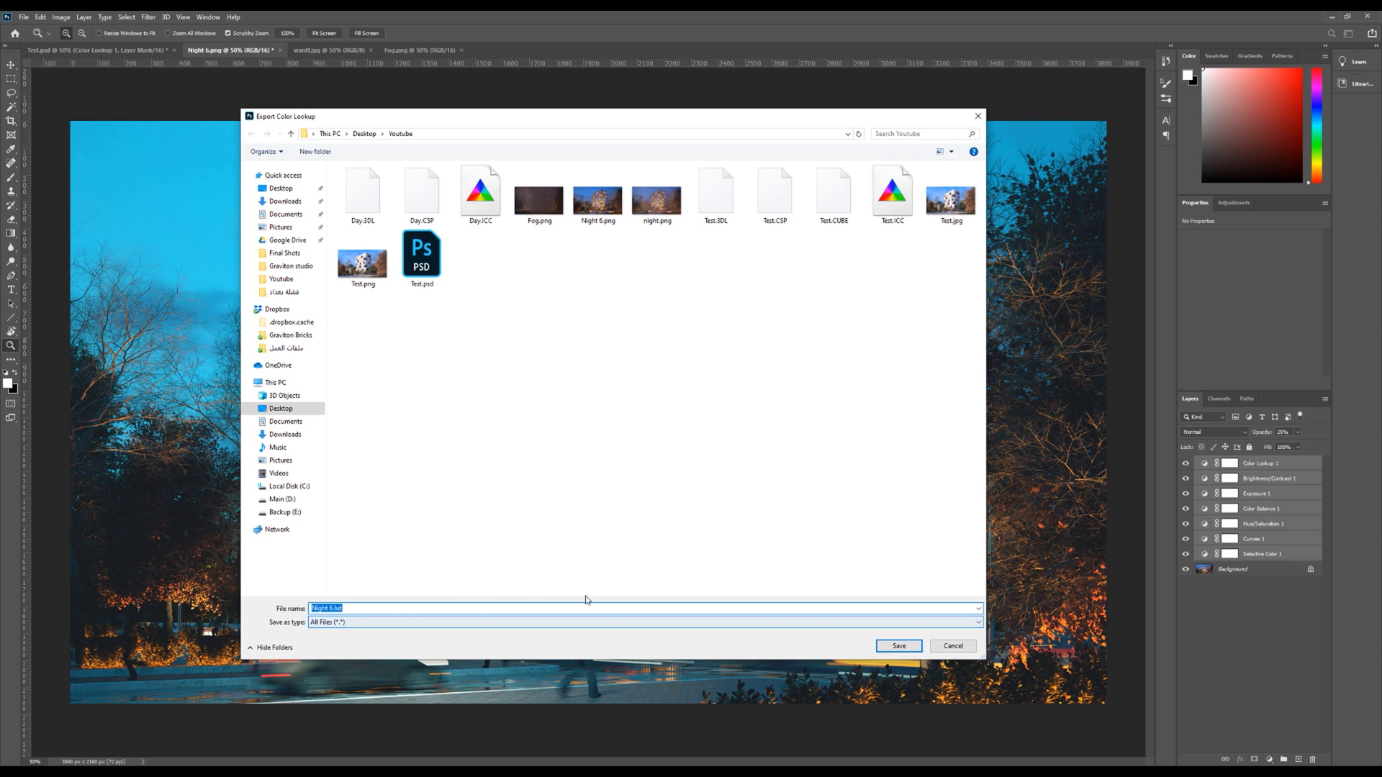
pyautogui.click(899, 646)
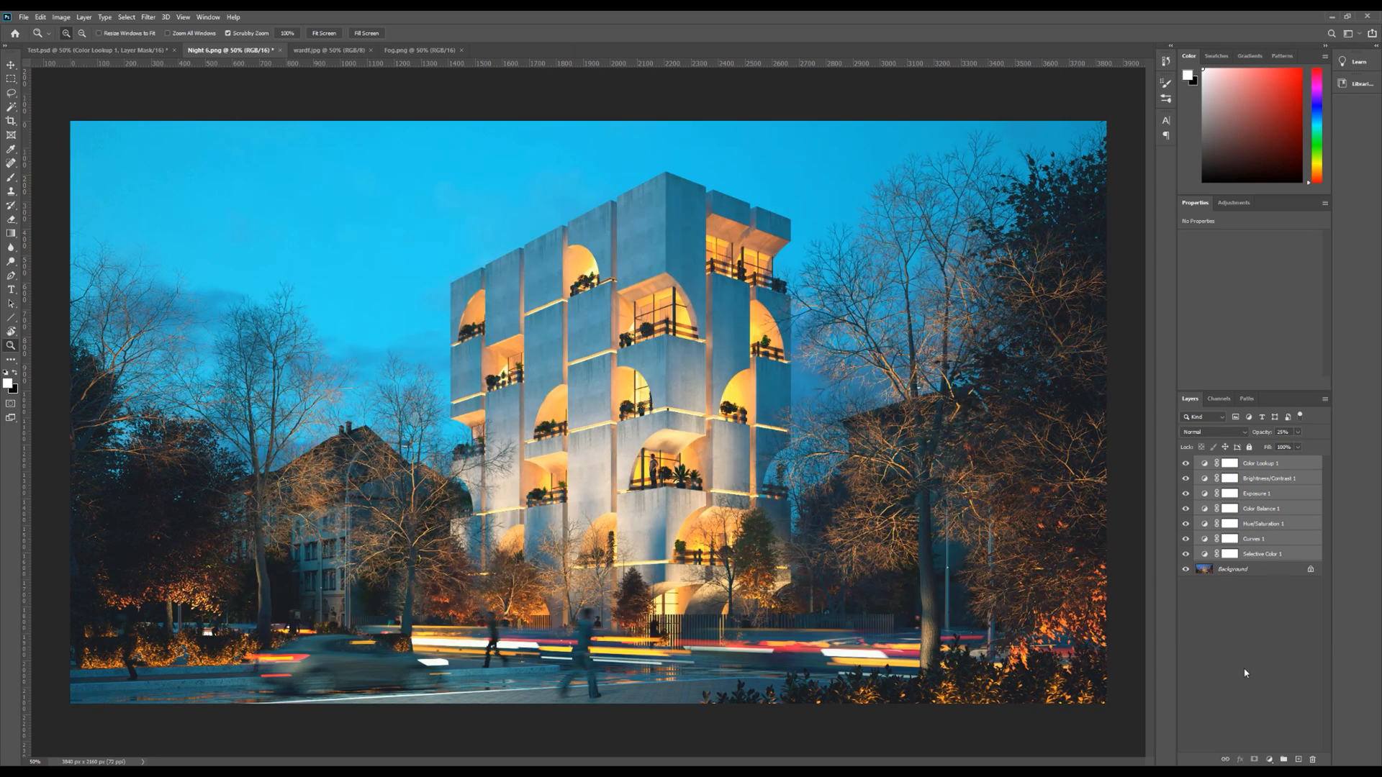
# Delete all adjustment layers from Selective Color 1 to Color Lookup 1, keeping only the background
pyautogui.click(1246, 674)
pyautogui.click(1275, 555)
pyautogui.keyDown('shift'); pyautogui.click(1266, 464); pyautogui.keyUp('shift')
pyautogui.press('Delete')
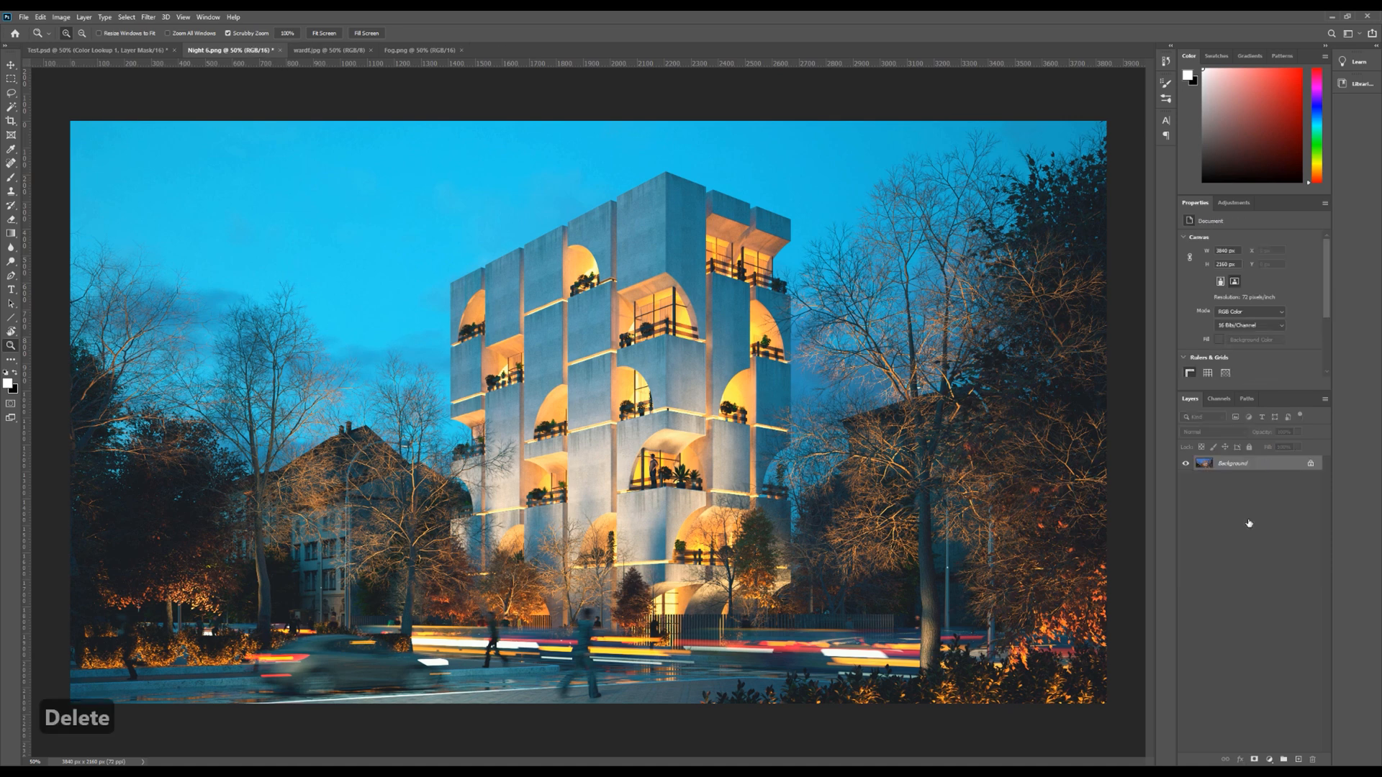
# Add a Color Lookup adjustment layer, load the exported Night .CUBE file as its 3D LUT, and check the before and after
pyautogui.click(1234, 202)
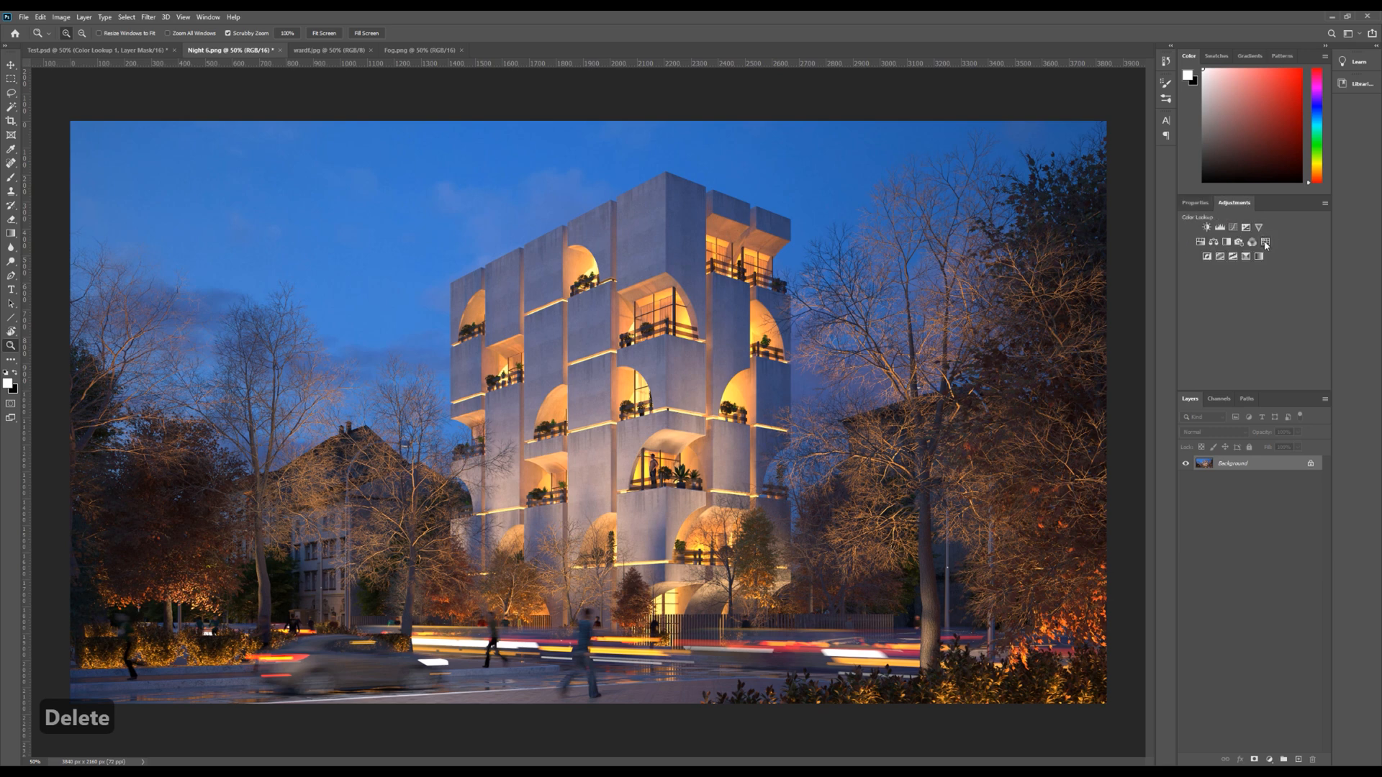
pyautogui.click(1265, 243)
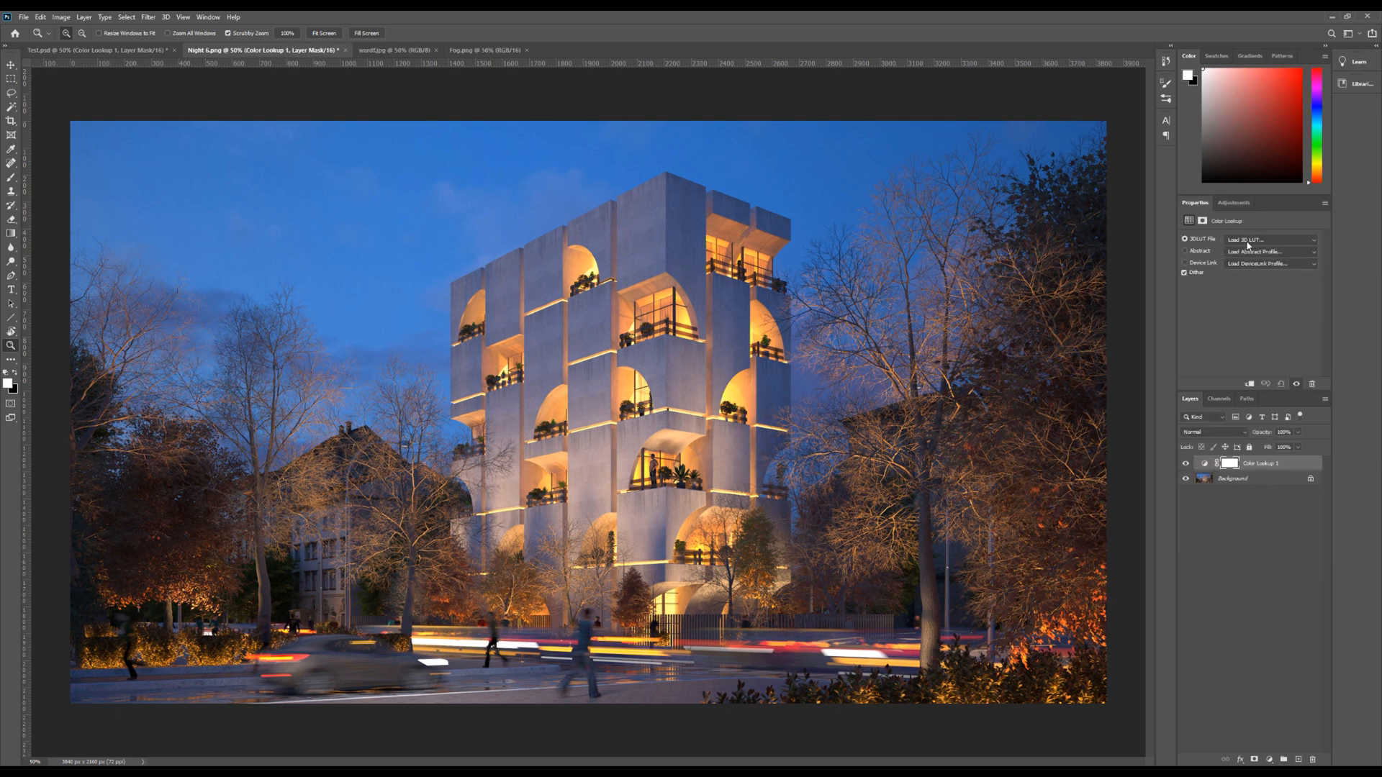
pyautogui.click(1249, 243)
pyautogui.click(1252, 22)
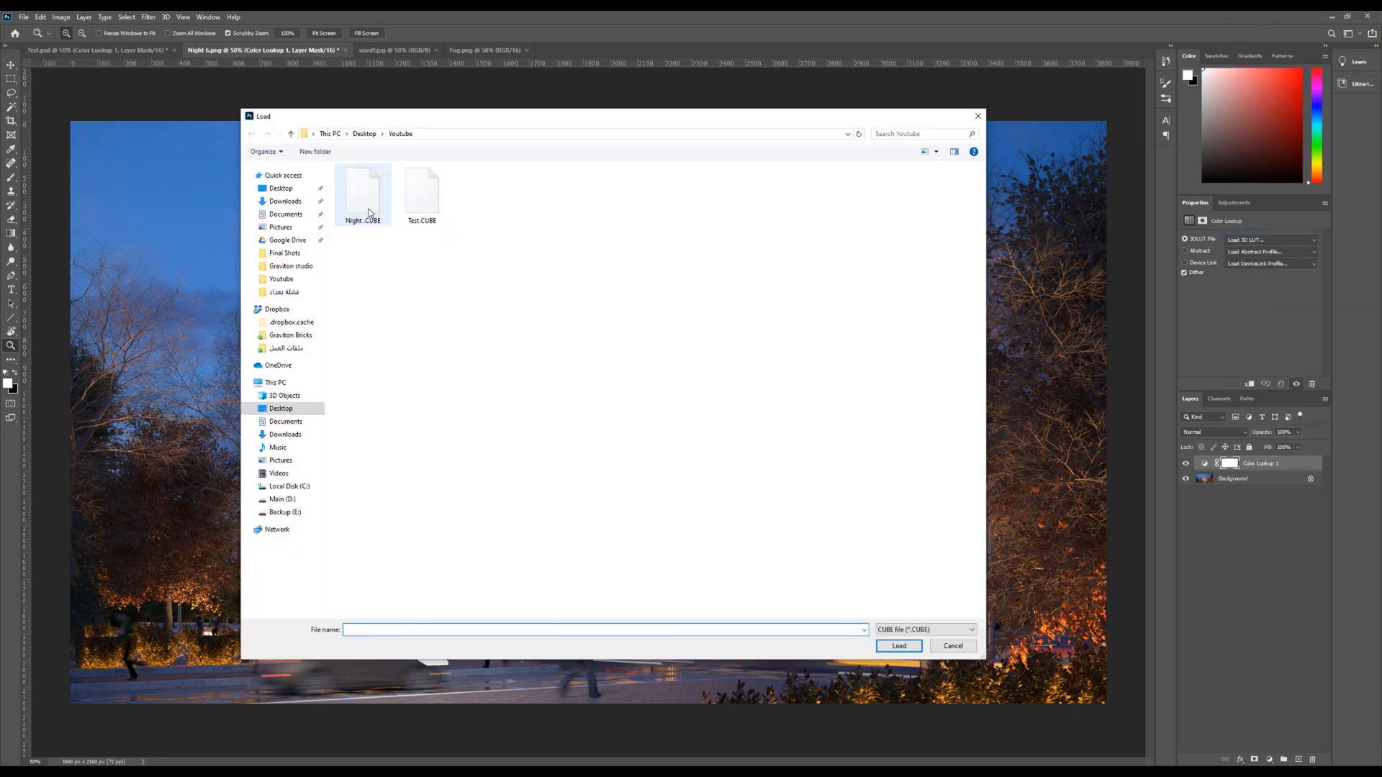
pyautogui.doubleClick(375, 194)
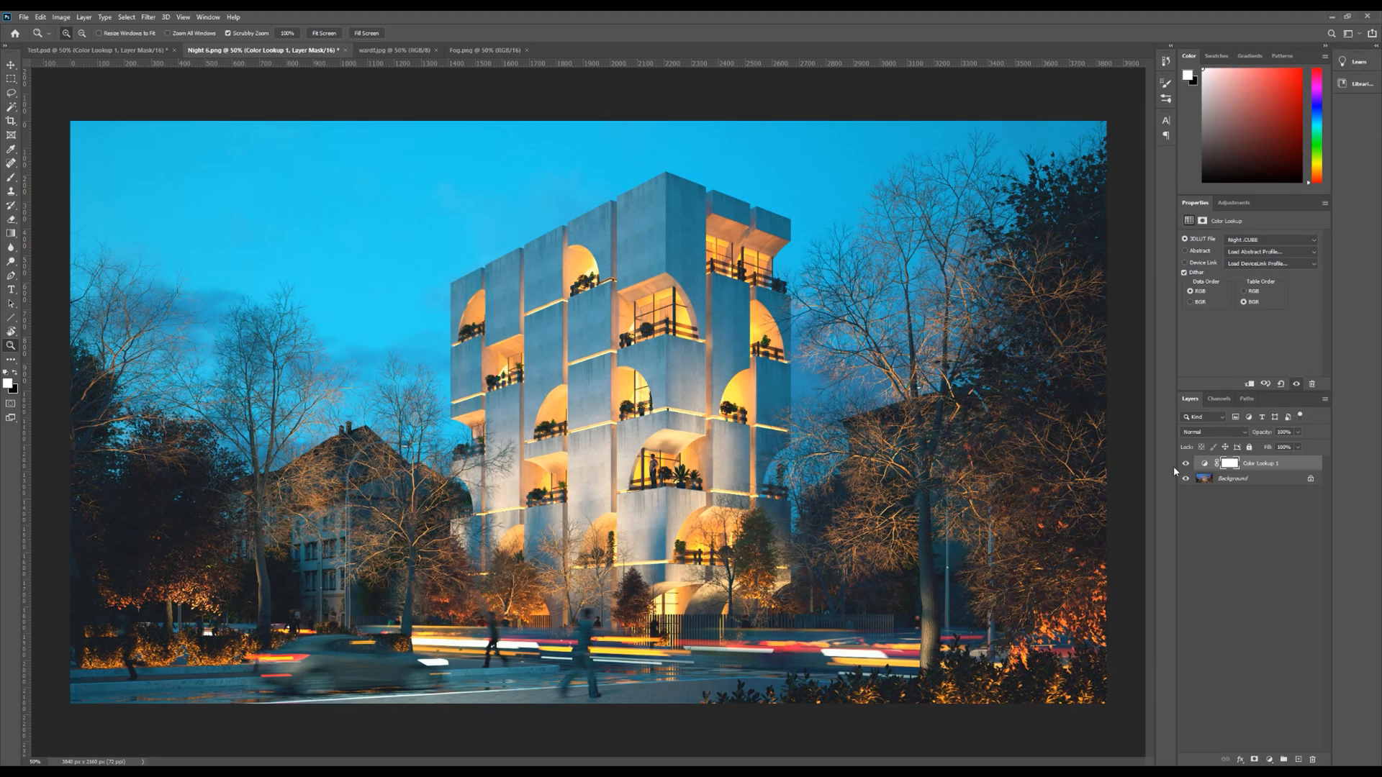
pyautogui.click(1185, 464)
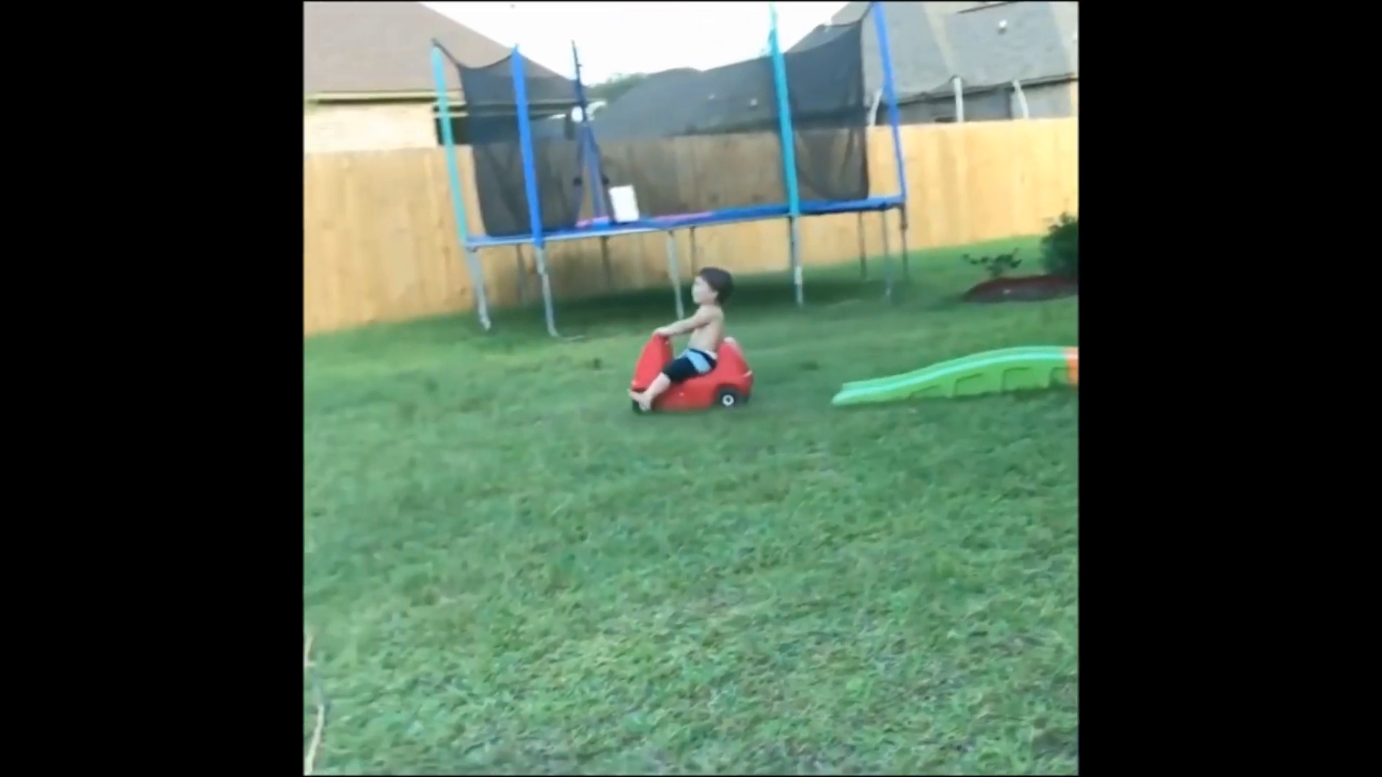
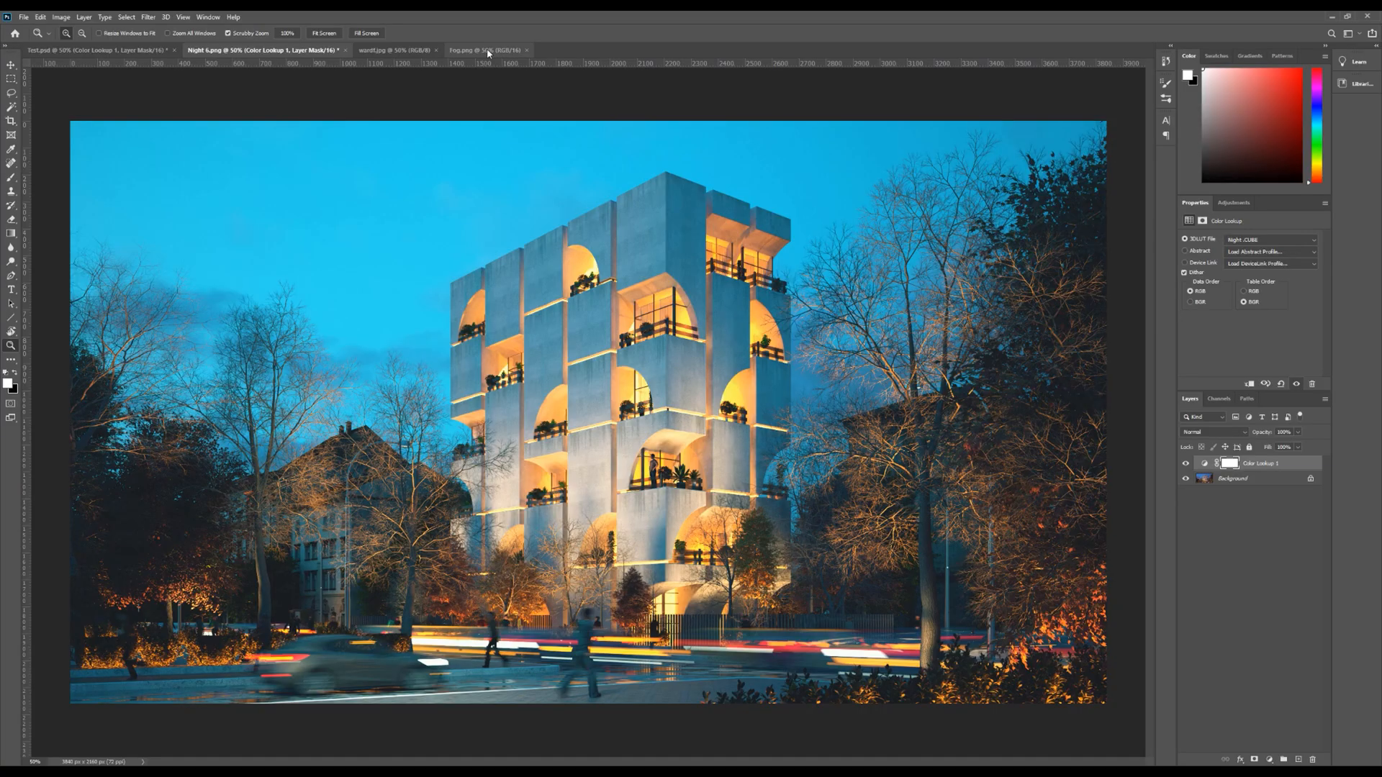
# Copy the entire Fog.png image and paste it as a new layer above Color Lookup 1 in Night 6.png
pyautogui.click(488, 52)
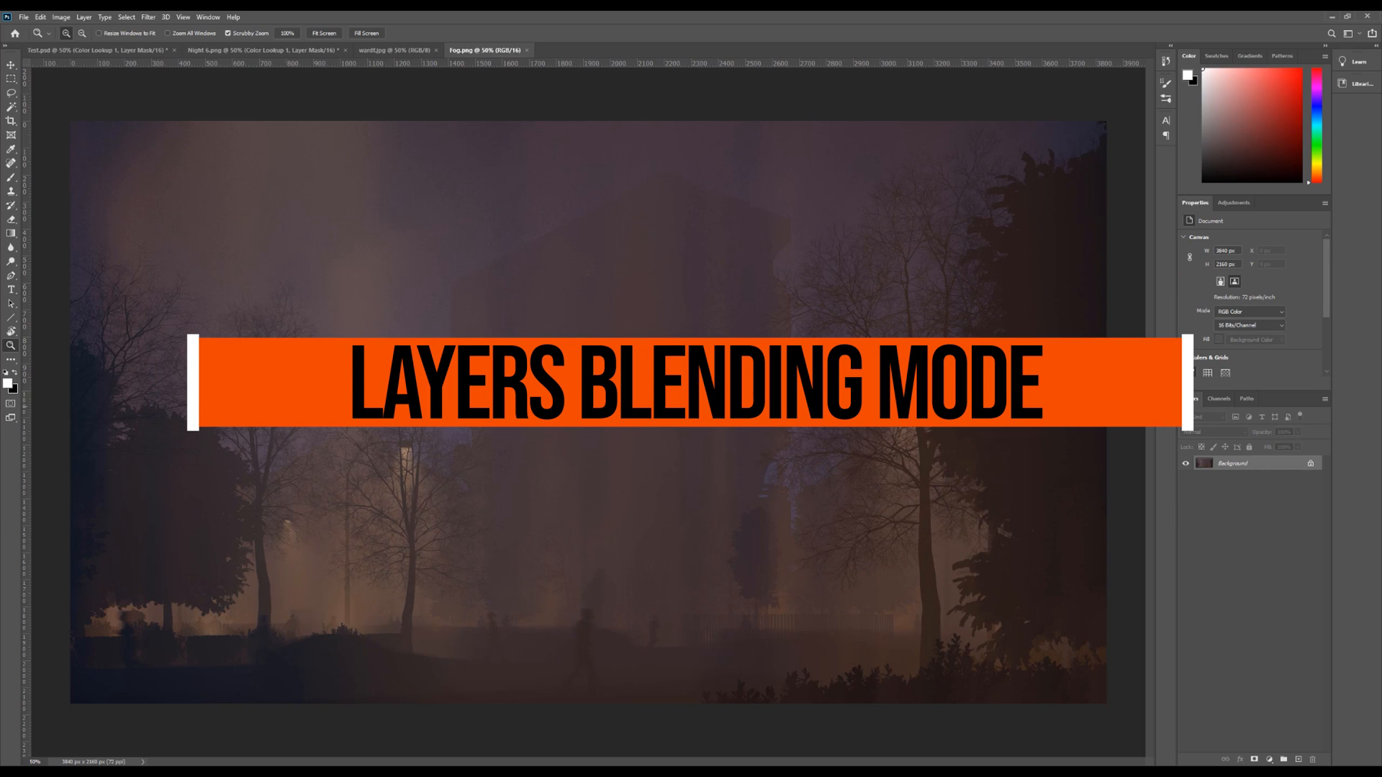
pyautogui.hotkey('ctrl', 'a')
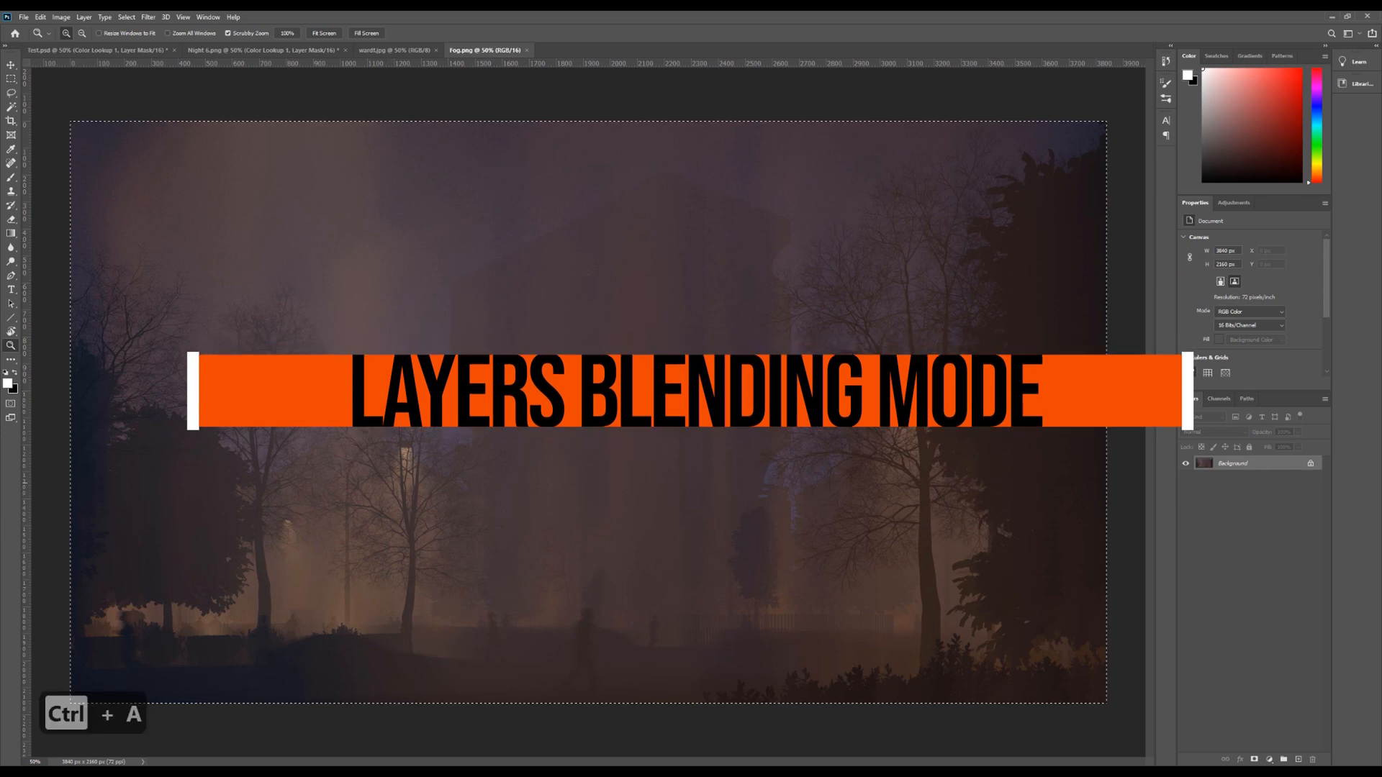
pyautogui.hotkey('ctrl', 'c')
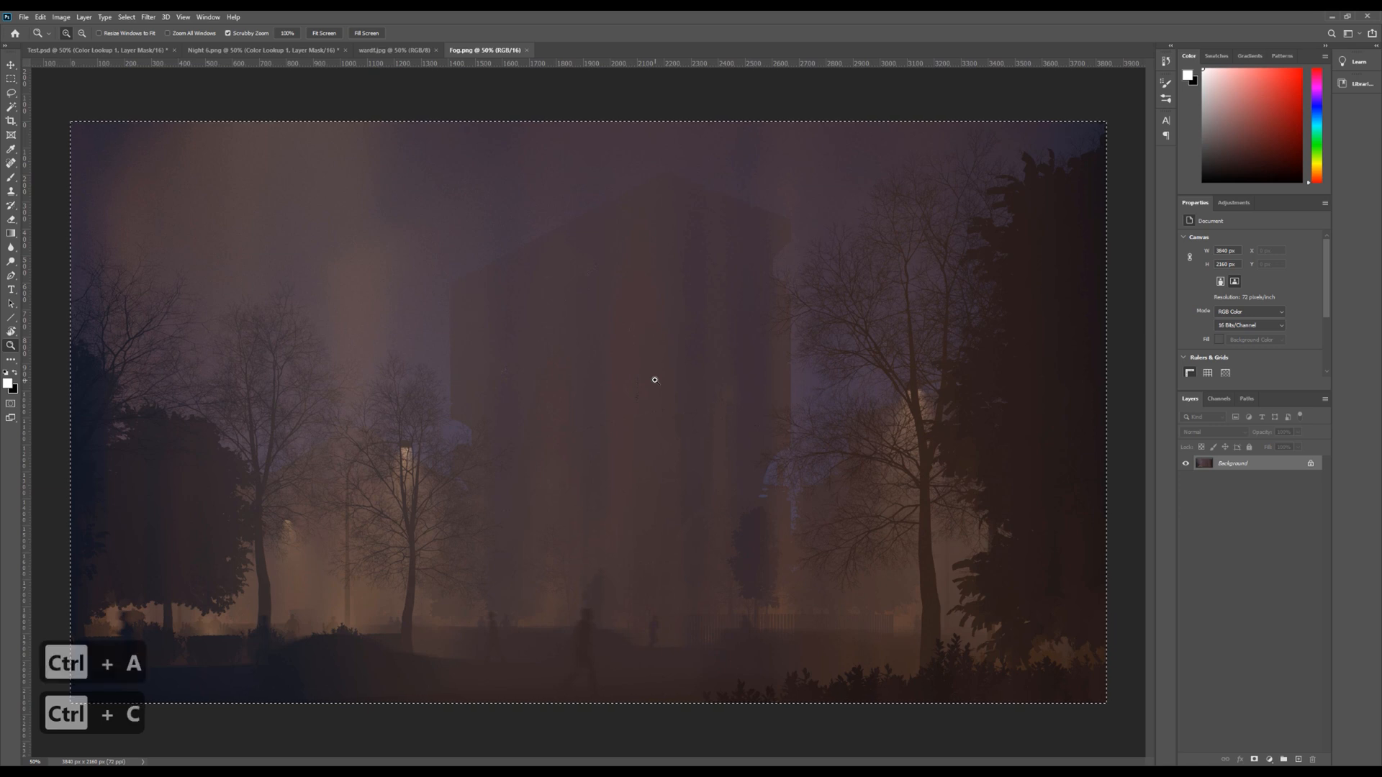
pyautogui.click(258, 51)
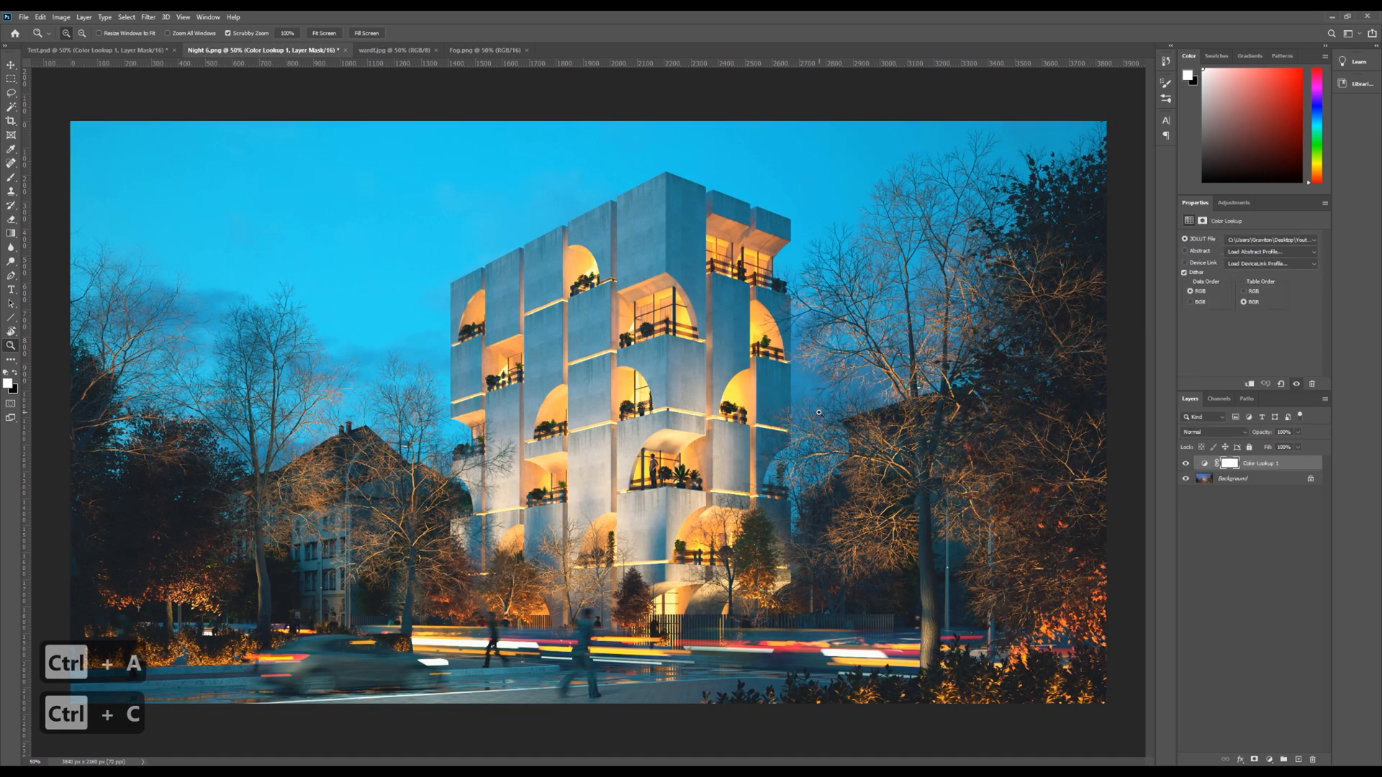
pyautogui.hotkey('ctrl', 'v')
# Cycle the pasted fog layer through the blend modes starting from the darkening ones, comparing neighbours, and settle on Lighten
pyautogui.press('v')
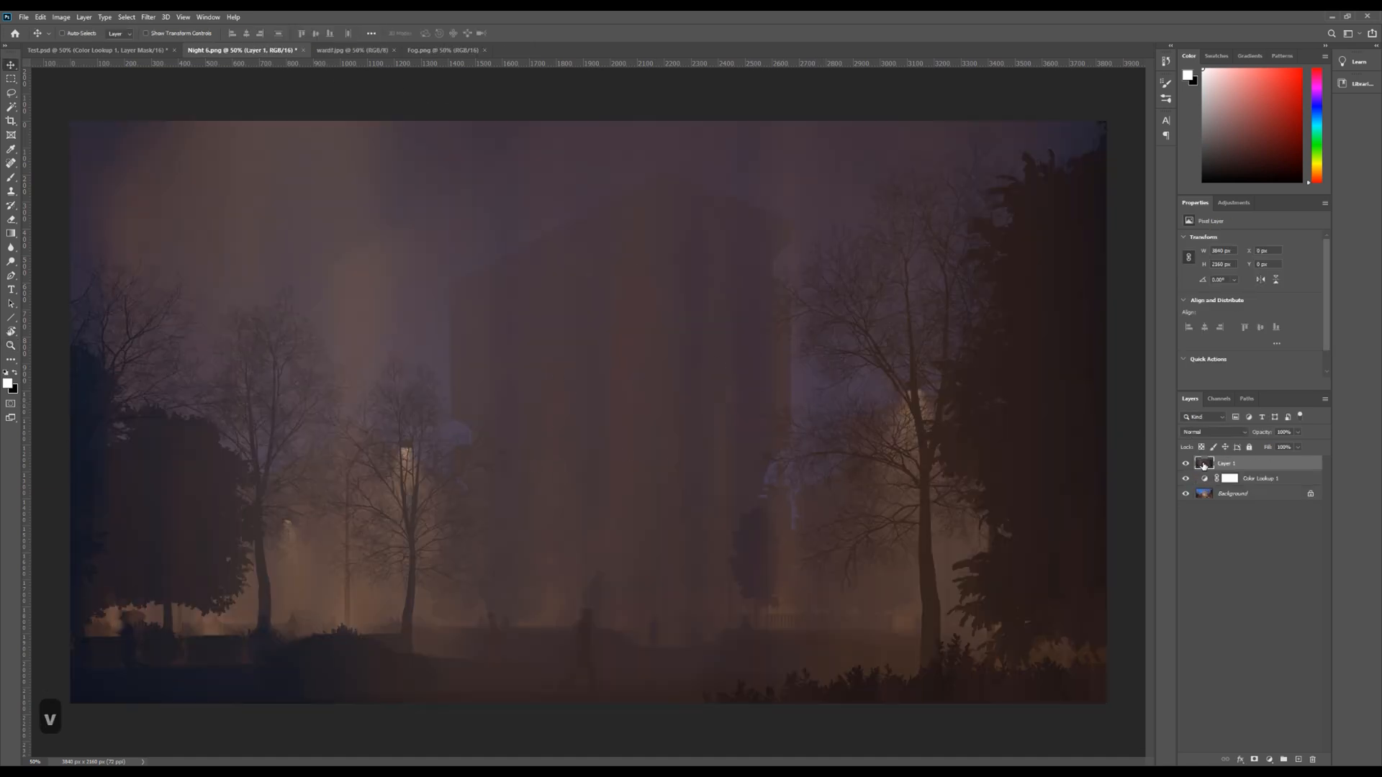
pyautogui.click(1211, 432)
pyautogui.click(1228, 521)
pyautogui.press('Down')
pyautogui.press('Down')
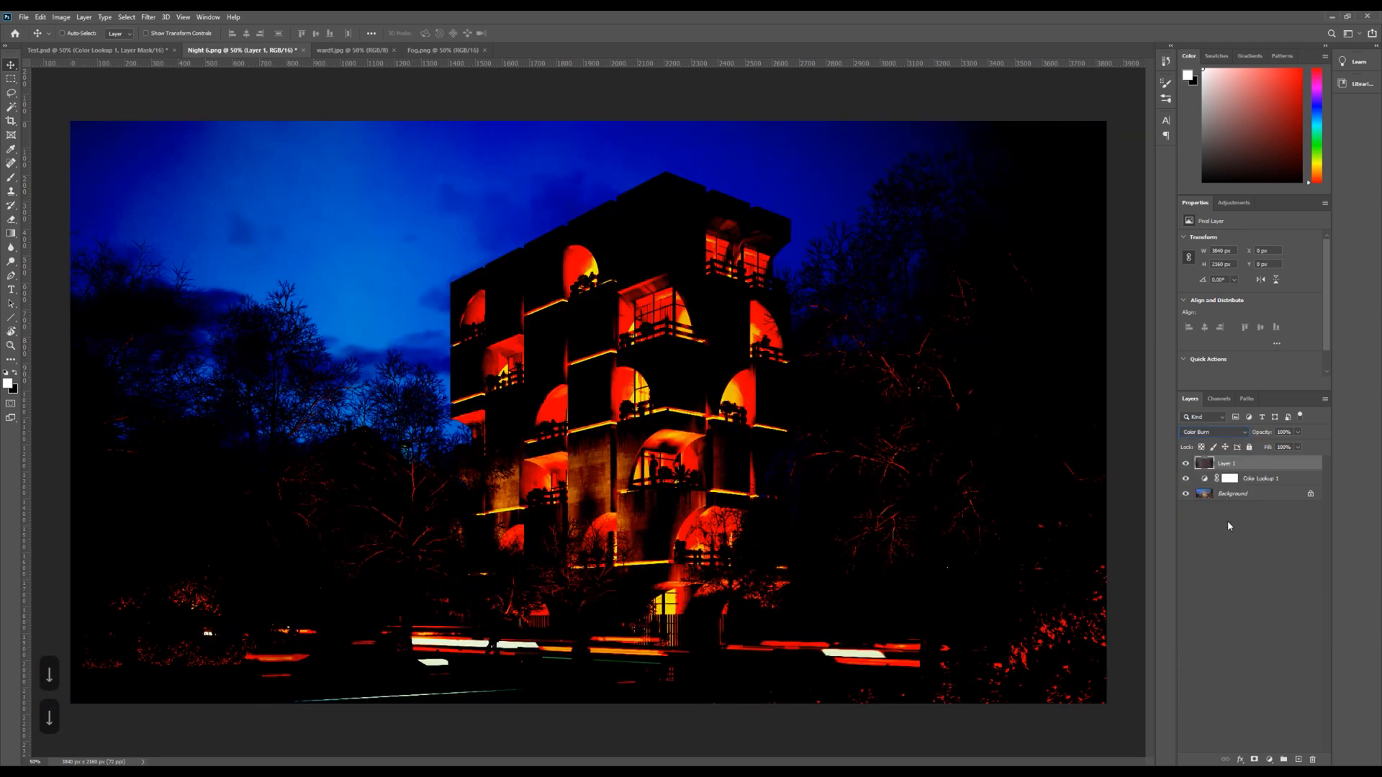
pyautogui.press('Down')
pyautogui.press('Down')
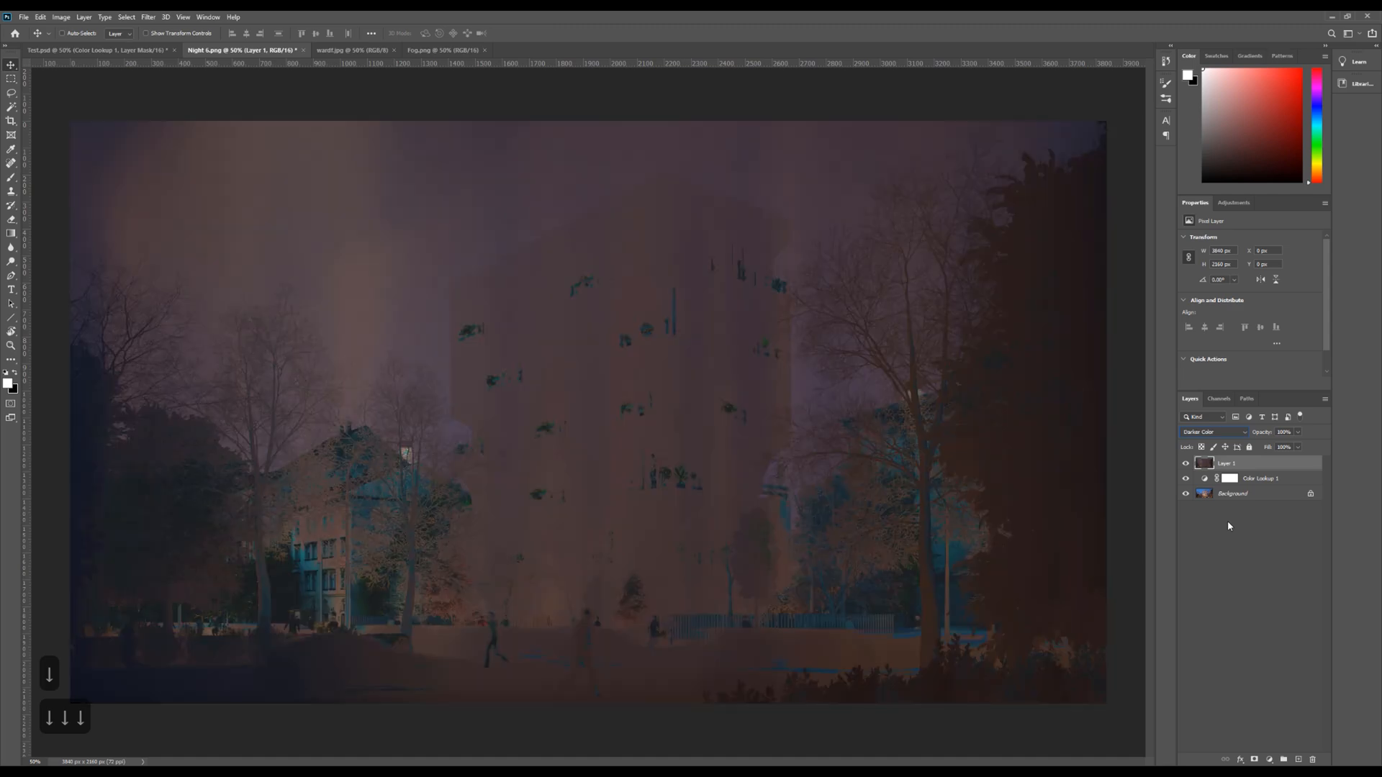
pyautogui.press('Down')
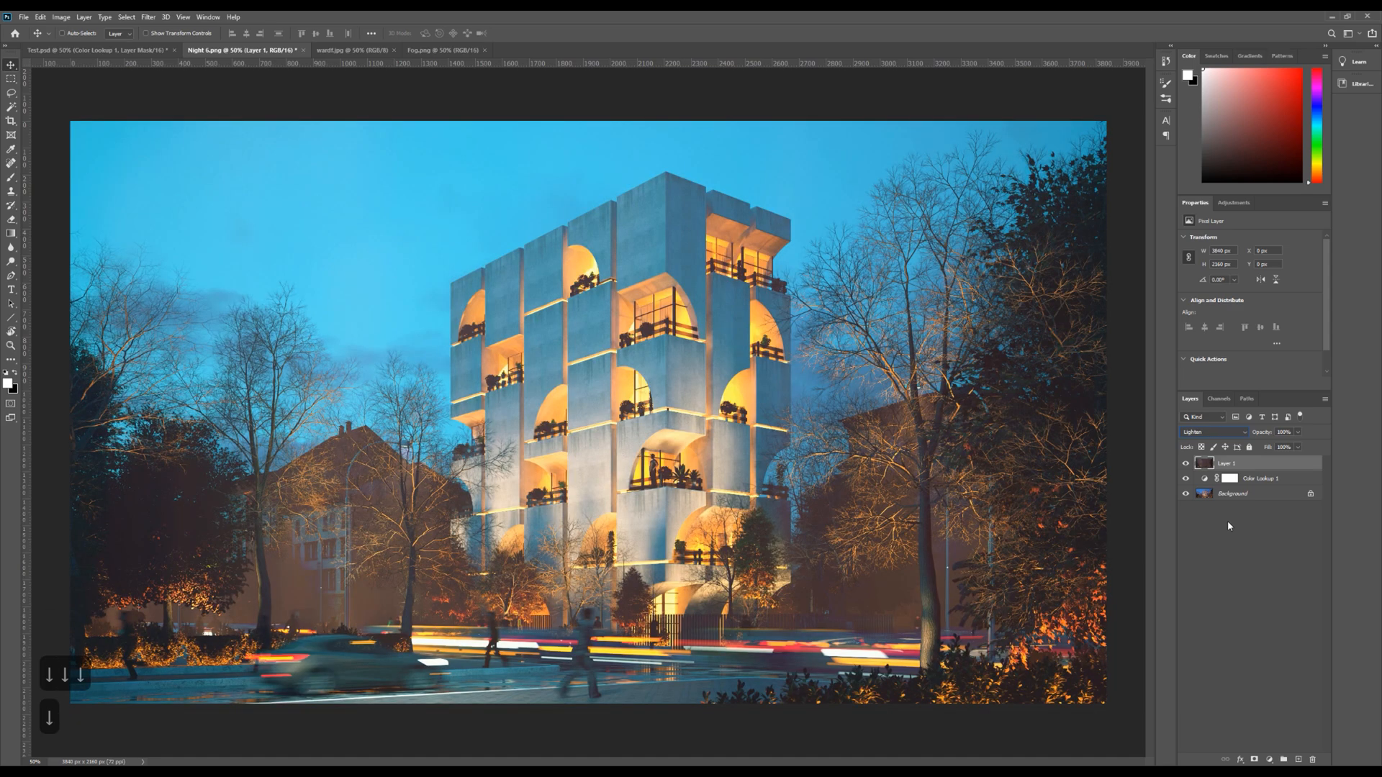
pyautogui.press('Down')
pyautogui.press('Up')
pyautogui.press('Down')
pyautogui.press('Up')
pyautogui.press('Down')
pyautogui.press('Up')
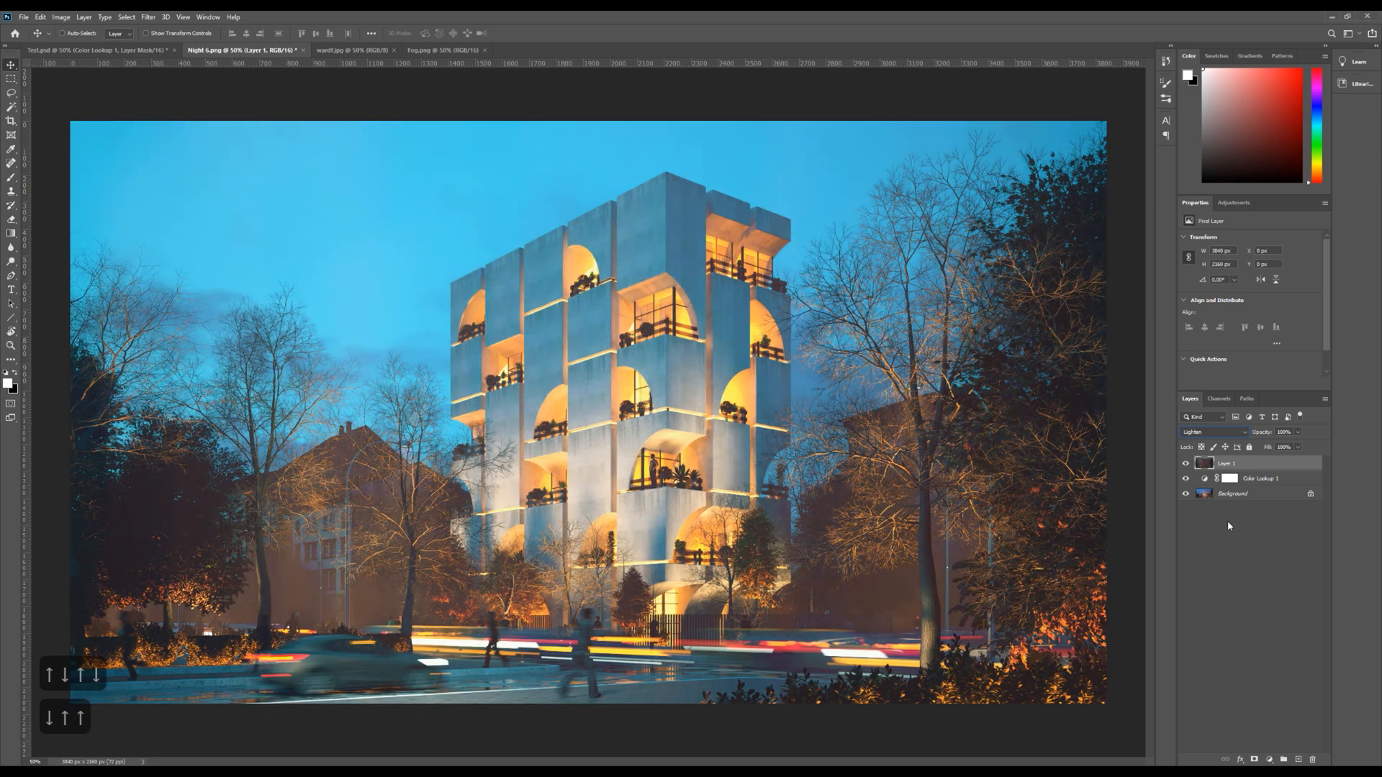
# Reduce the fog layer's opacity to about 50% and compare the image with and without it
pyautogui.click(1296, 431)
pyautogui.moveTo(1300, 447); pyautogui.dragTo(1276, 451)
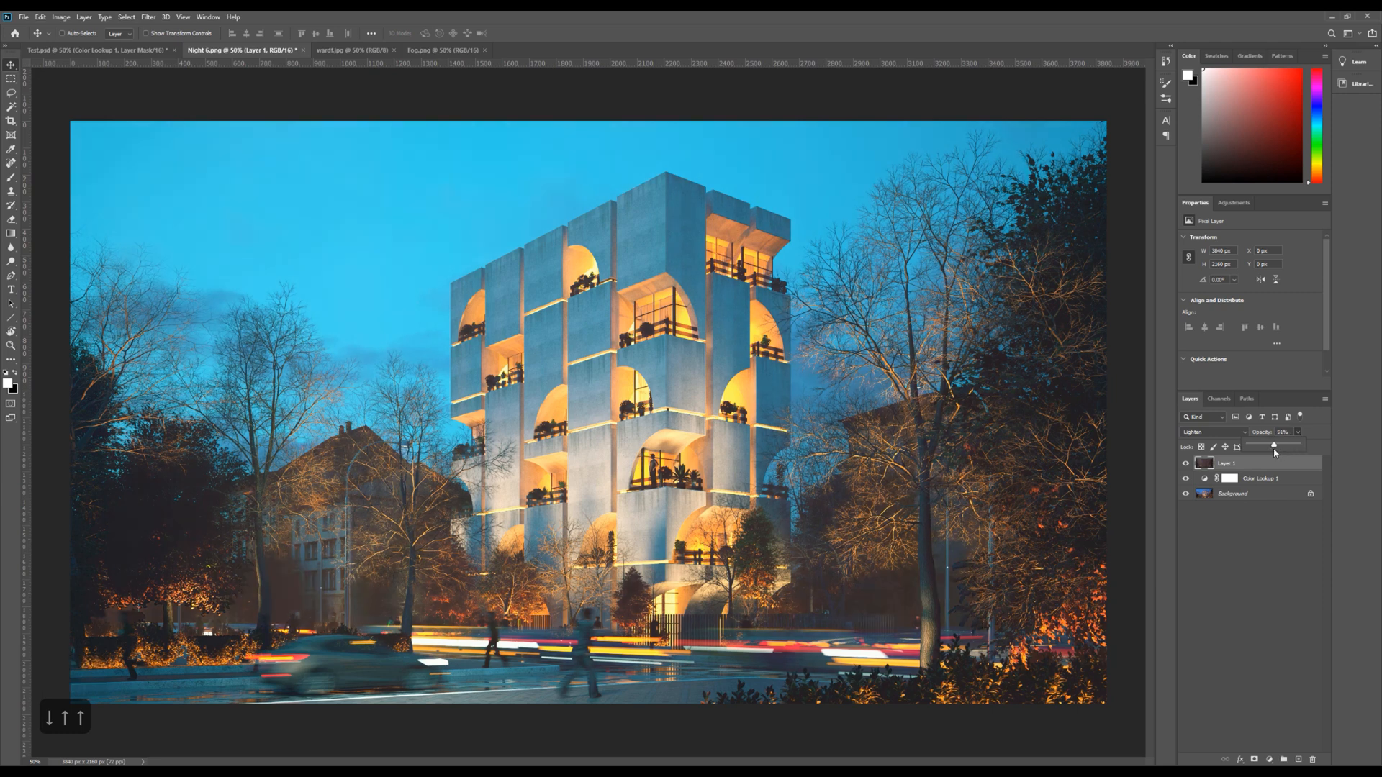
pyautogui.click(1187, 465)
pyautogui.click(1186, 464)
pyautogui.click(1186, 465)
pyautogui.click(1186, 466)
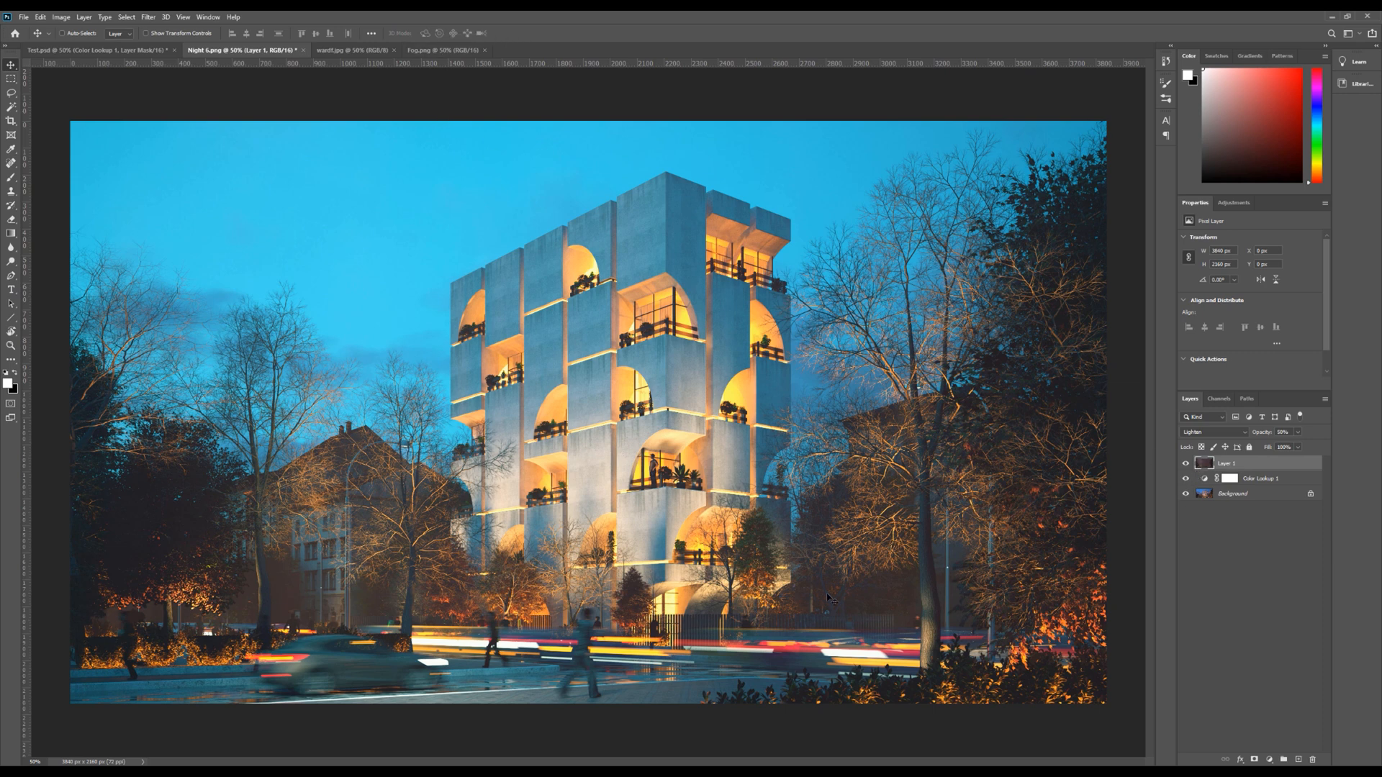
# In Fog.png, clear the selection and add a Color Balance adjustment layer that shifts the midtones toward red and yellow
pyautogui.click(480, 50)
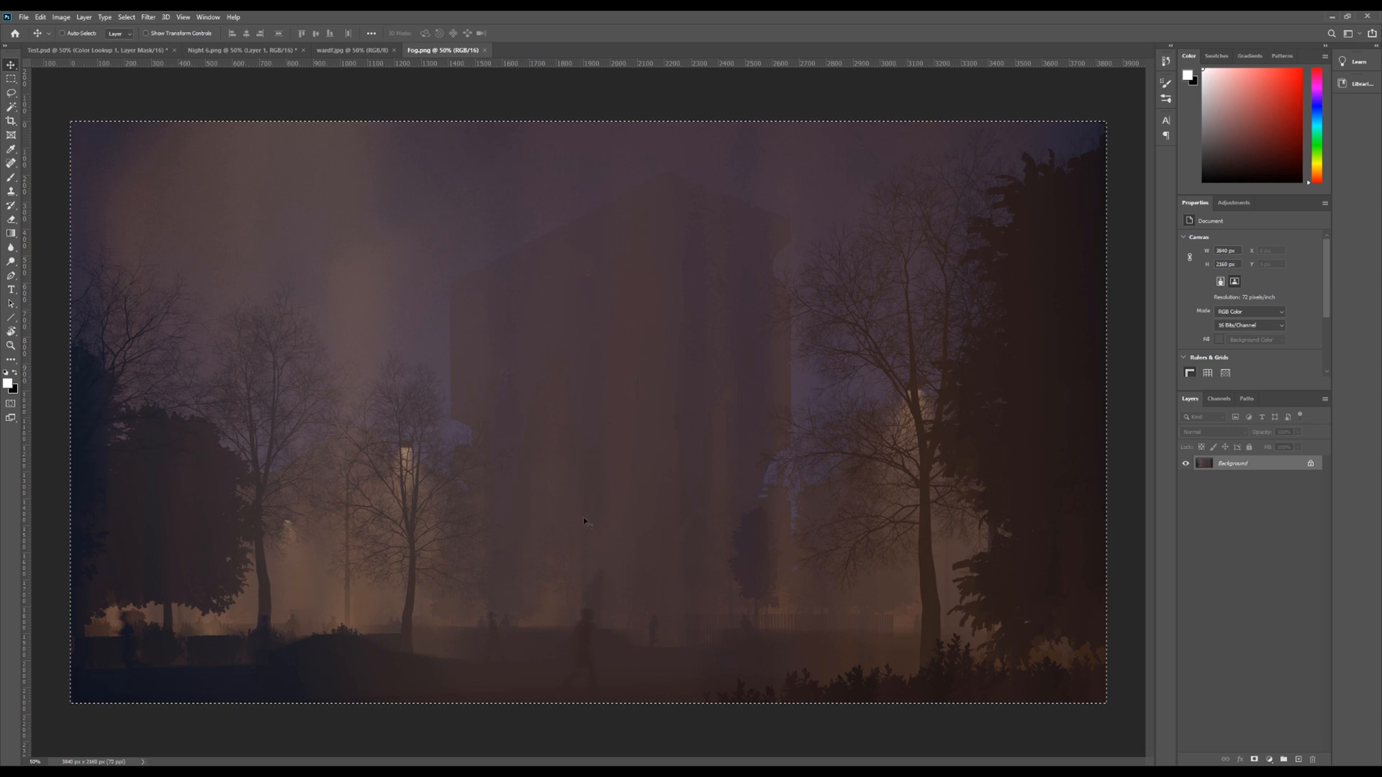
pyautogui.hotkey('ctrl', 'd')
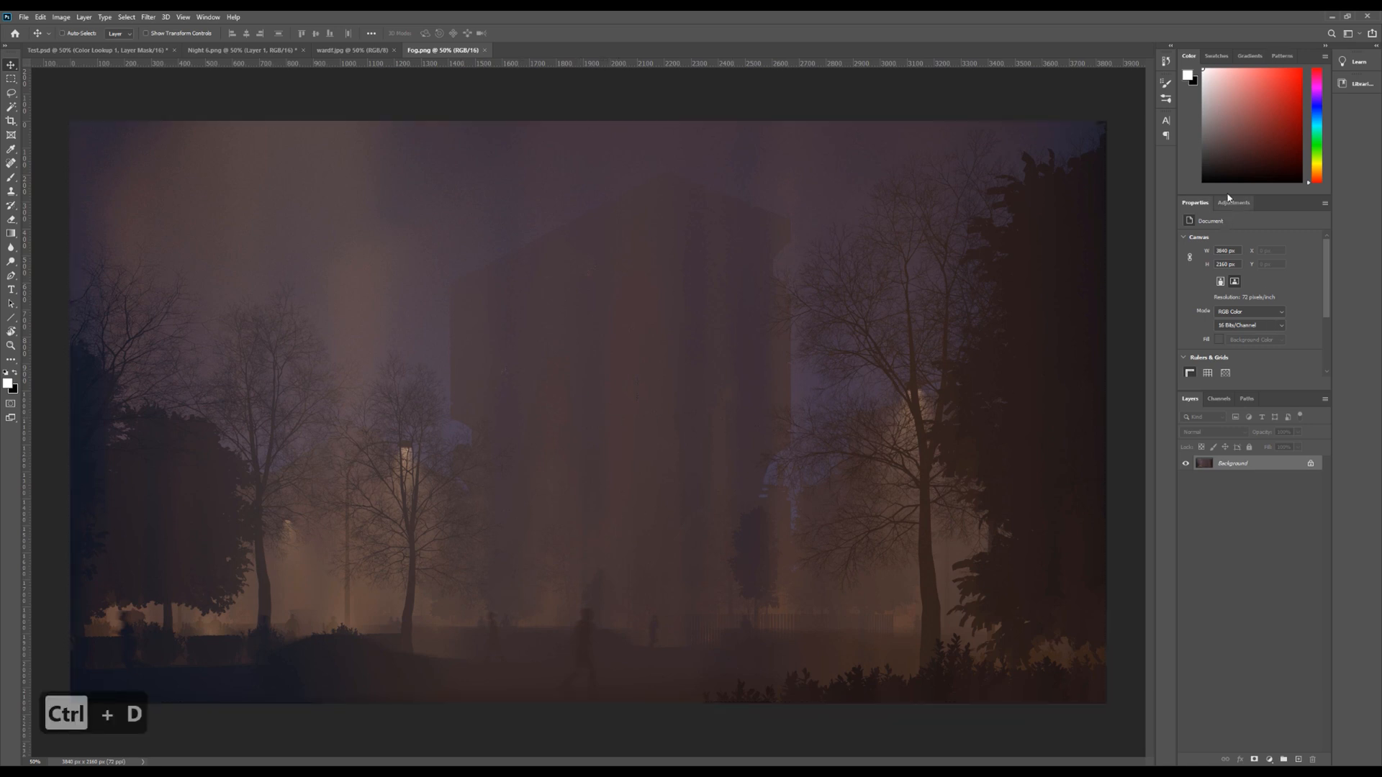
pyautogui.click(1234, 203)
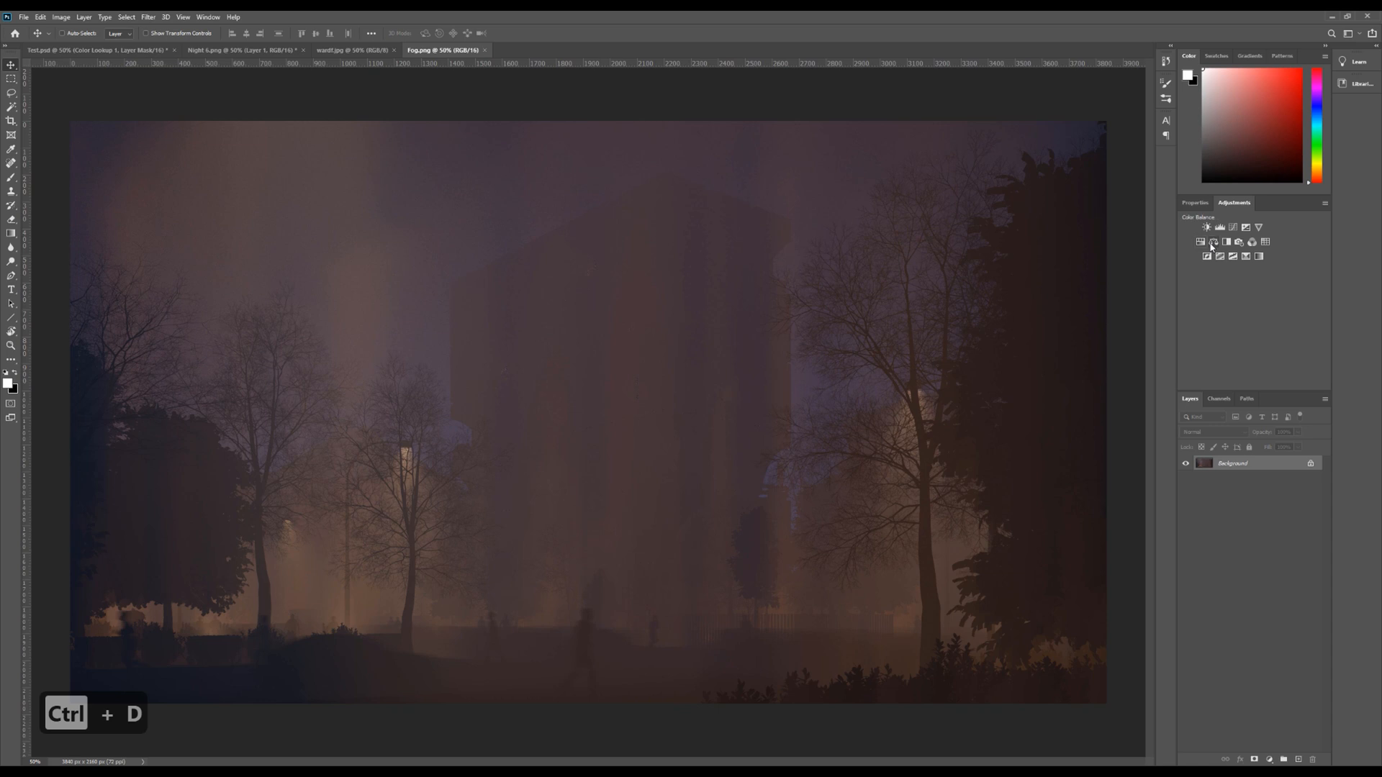
pyautogui.click(1214, 243)
pyautogui.moveTo(1234, 298); pyautogui.dragTo(1263, 266)
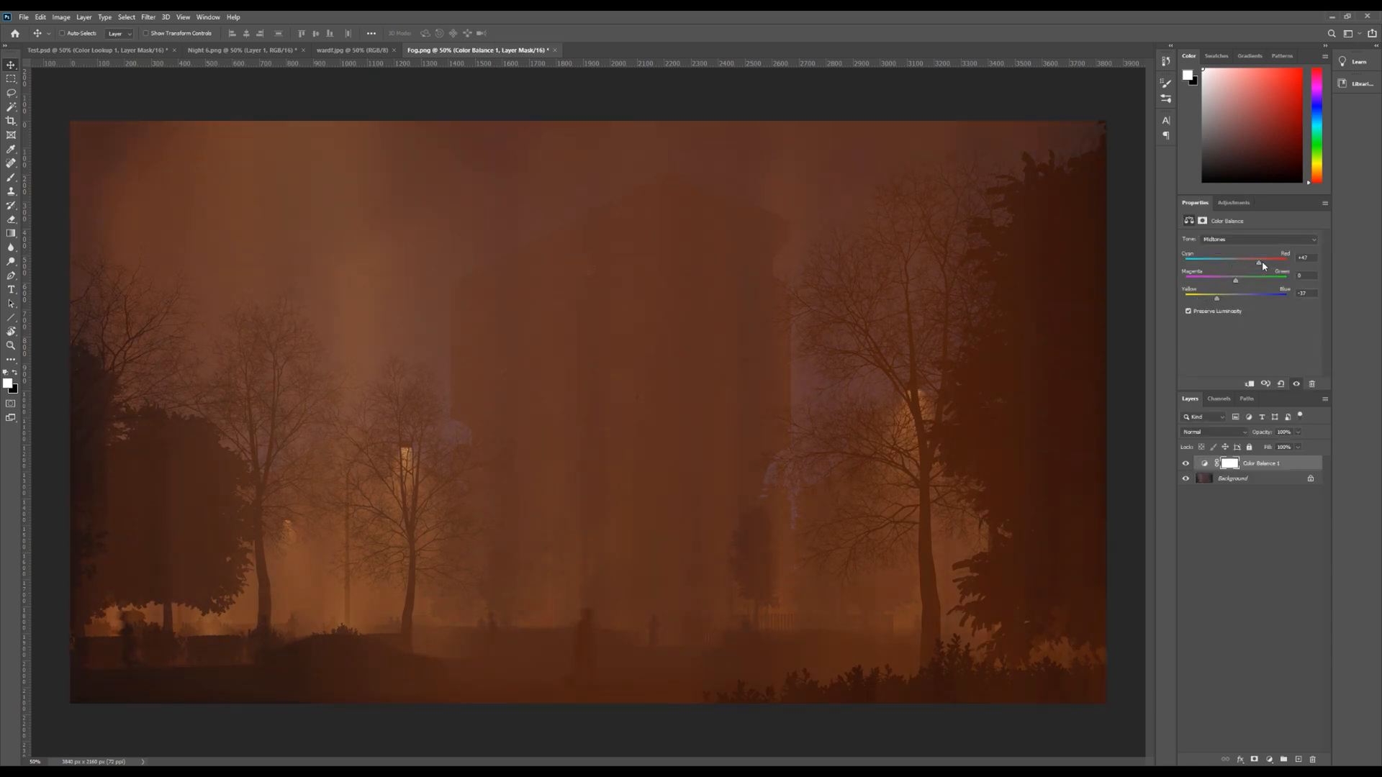
# Add a Brightness/Contrast adjustment layer above Color Balance 1 in Fog.png and raise its contrast
pyautogui.click(1233, 202)
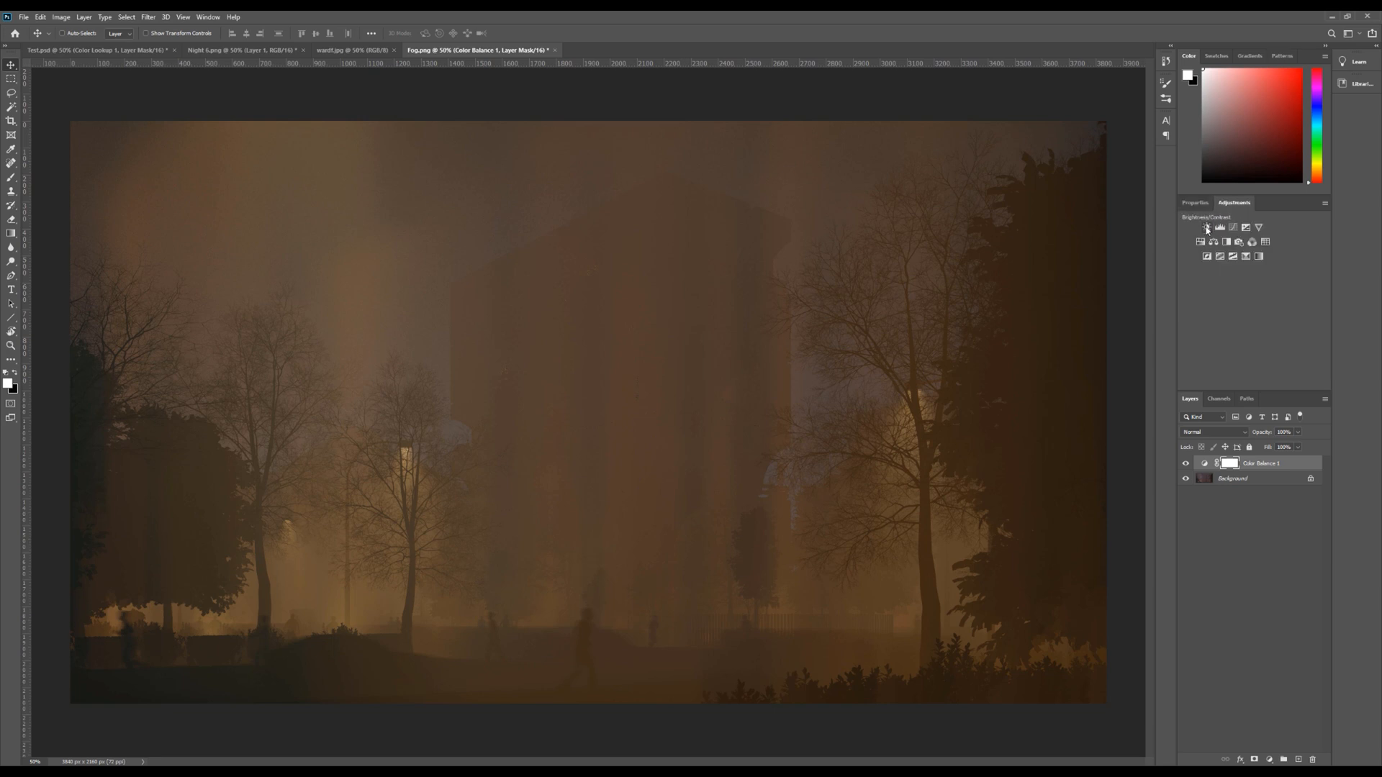
pyautogui.click(1188, 228)
pyautogui.moveTo(1249, 286); pyautogui.dragTo(1282, 290)
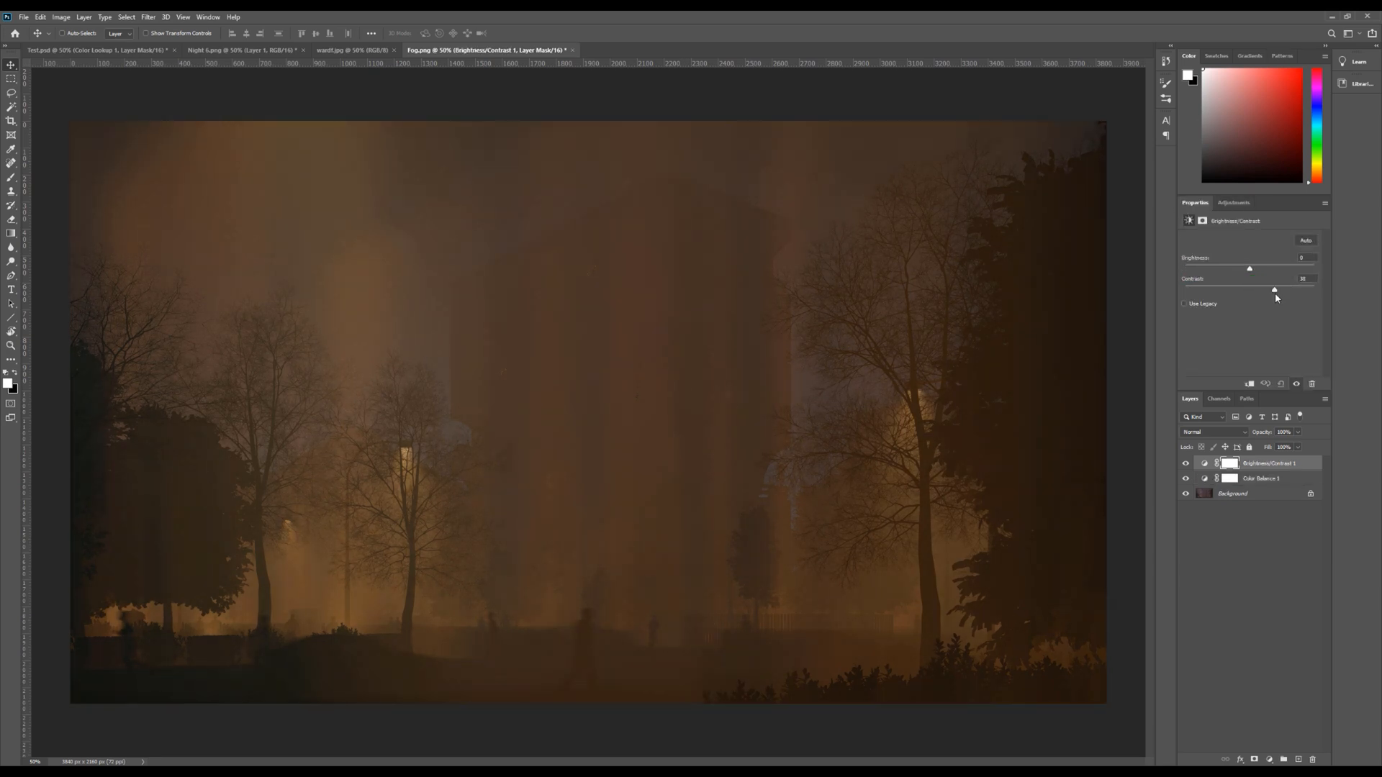
# In Night 6.png, add a Color Balance layer above the fog, shift its midtones to about -42 toward yellow, and clip it to the fog layer
pyautogui.click(241, 50)
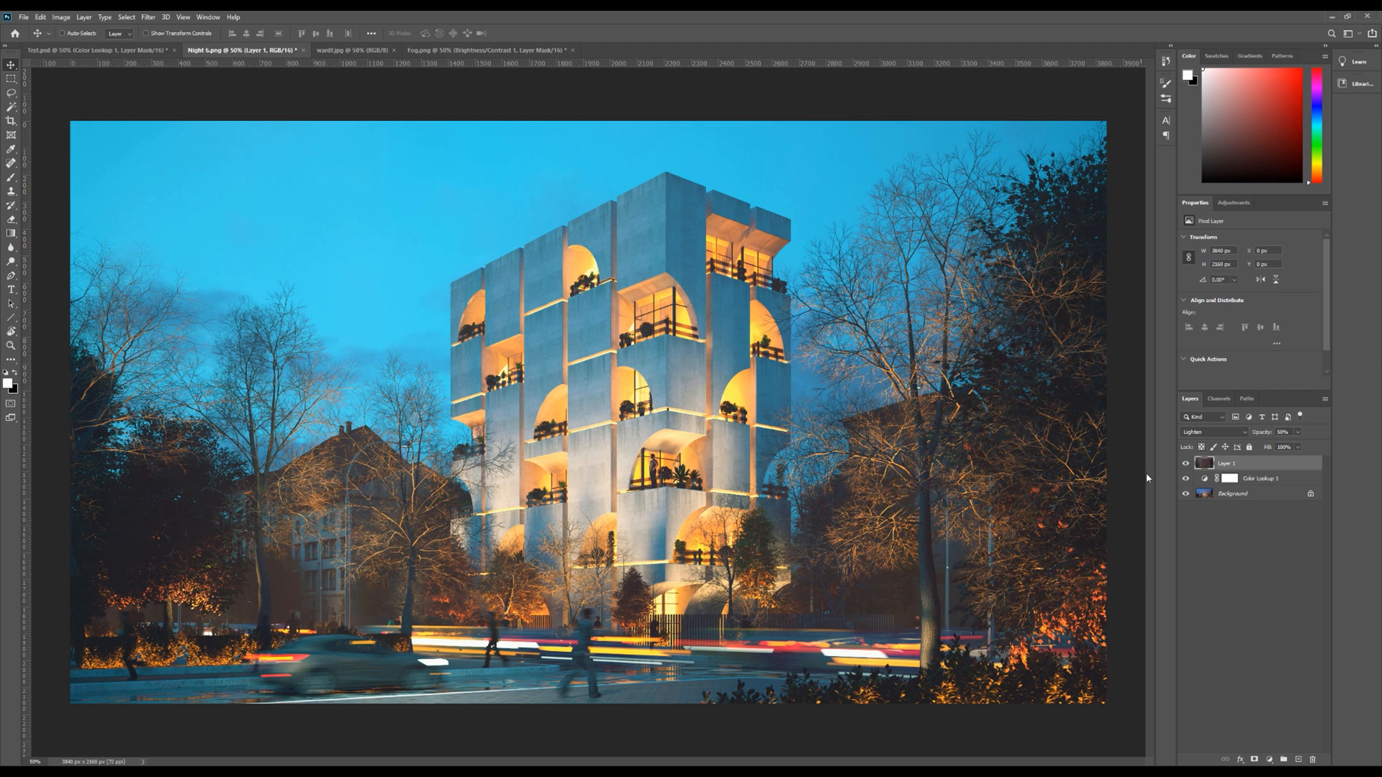
pyautogui.click(1232, 203)
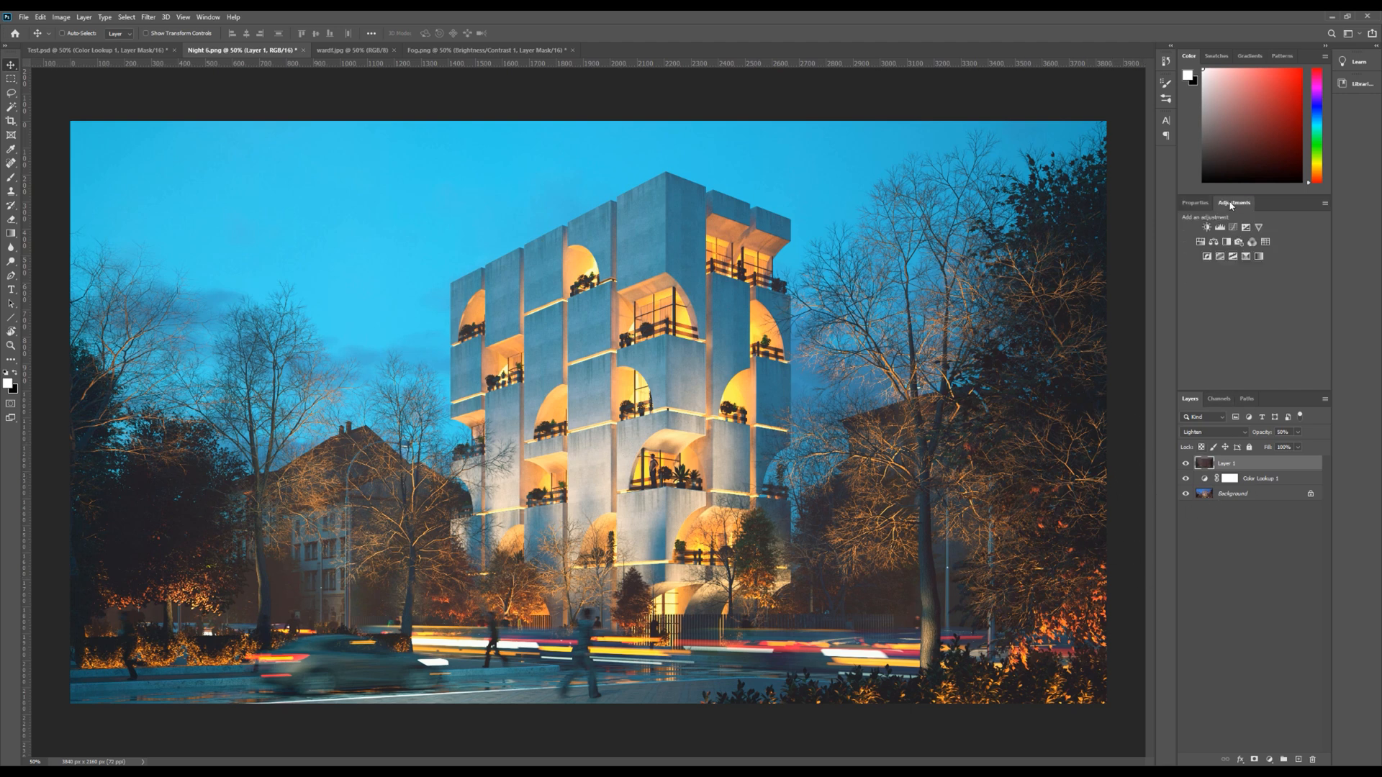
pyautogui.click(1215, 243)
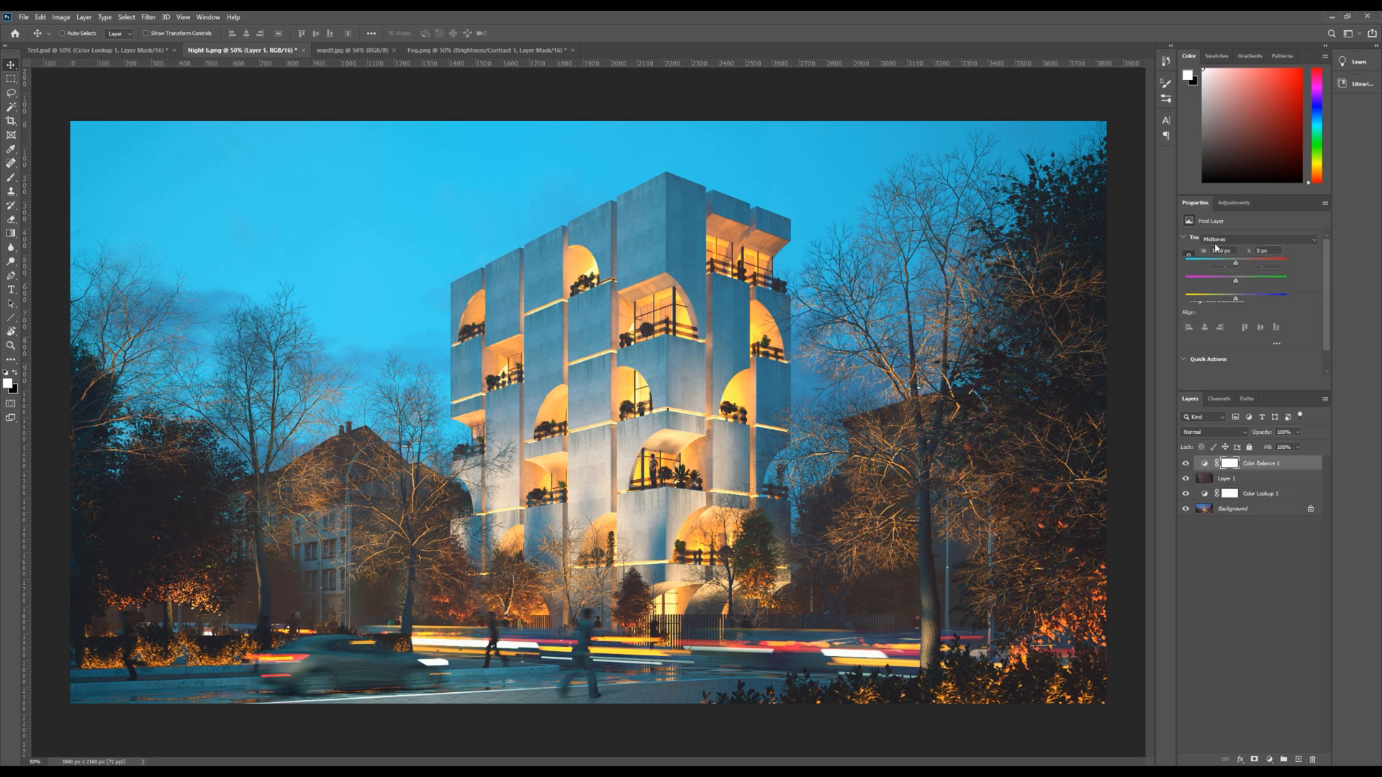
pyautogui.moveTo(1220, 306)
pyautogui.mouseDown()
pyautogui.moveTo(1254, 304)
pyautogui.moveTo(1222, 305)
pyautogui.mouseUp()
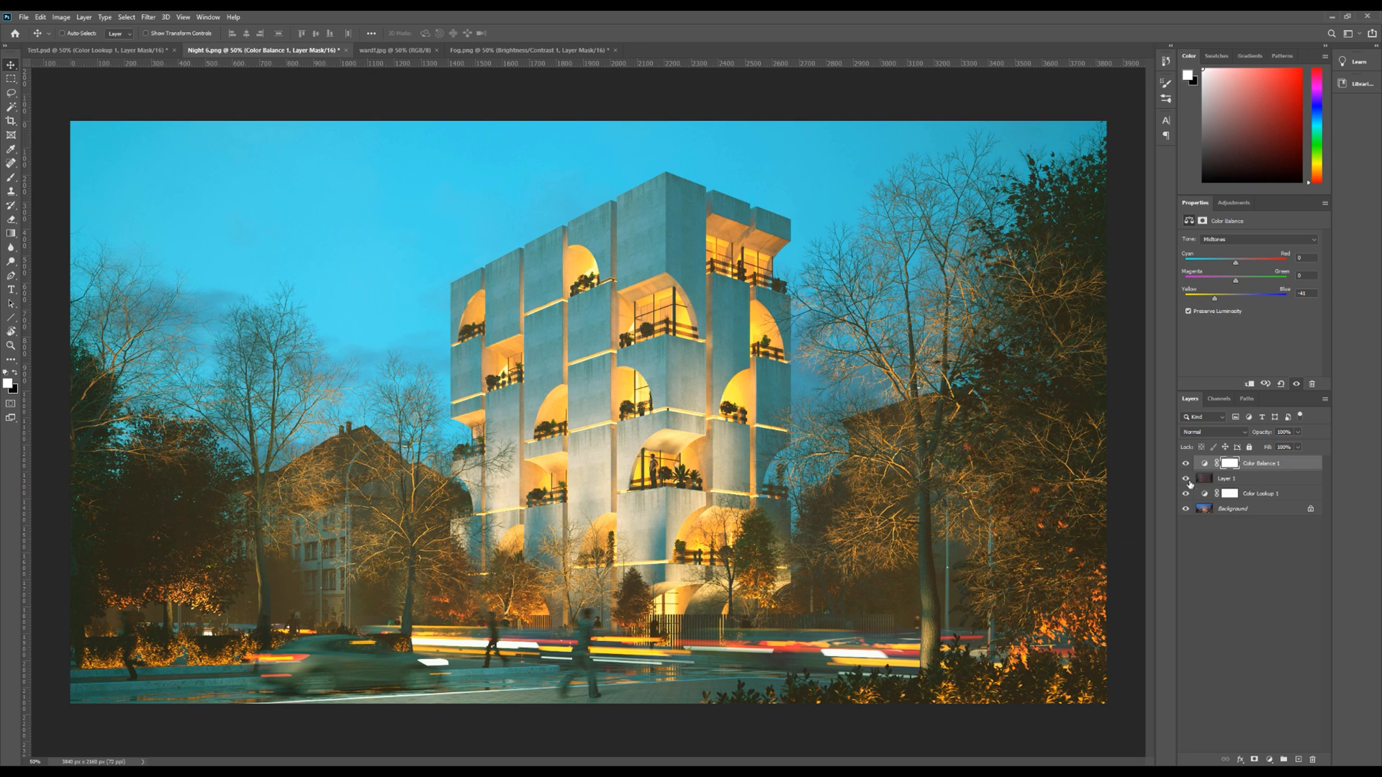
pyautogui.click(1204, 482)
pyautogui.click(1257, 466)
pyautogui.click(1250, 385)
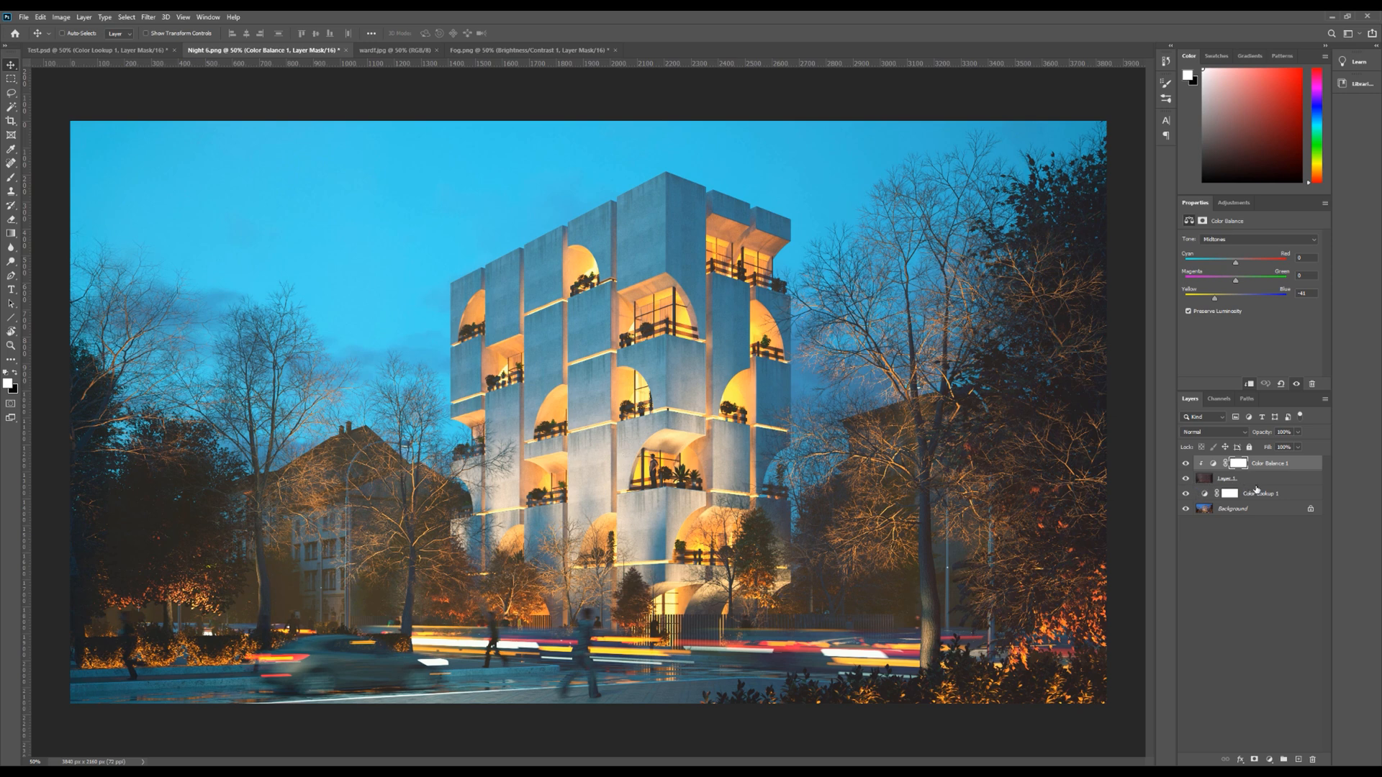
# Rename the pasted fog layer FOG
pyautogui.doubleClick(1216, 483)
pyautogui.write('FOG')
pyautogui.press('Return')
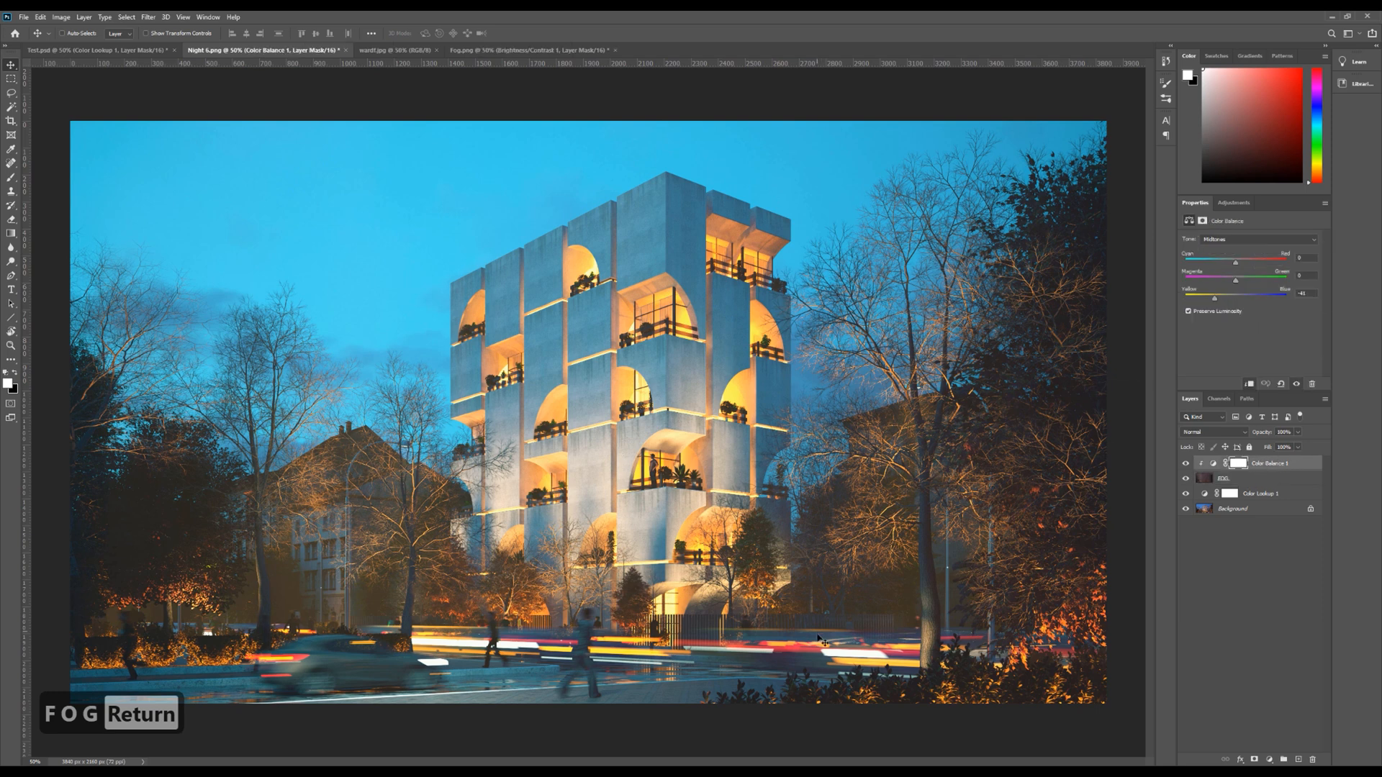
# Shift the clipped Color Balance midtones toward blue and cyan, and compare the fog with and without the adjustment
pyautogui.moveTo(1214, 298); pyautogui.dragTo(1250, 304)
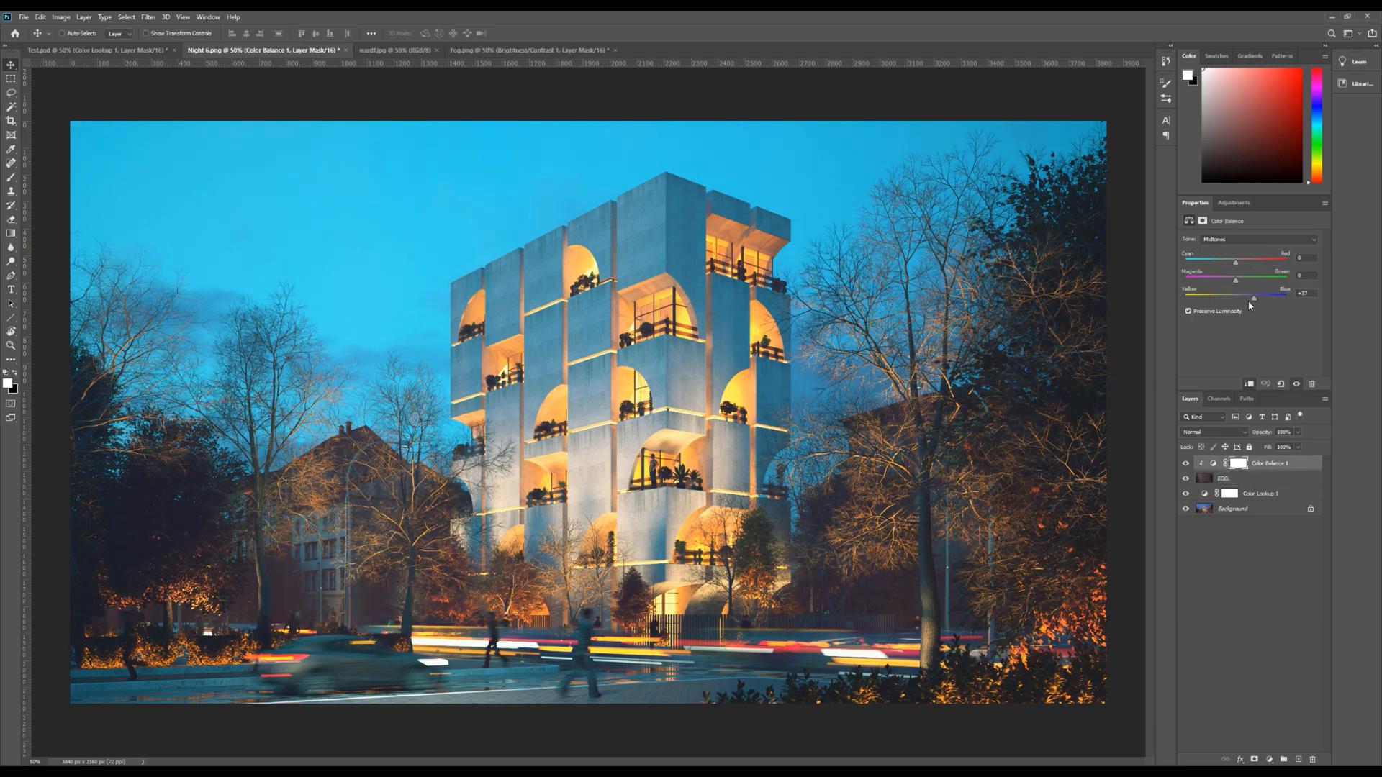
pyautogui.moveTo(1235, 262); pyautogui.dragTo(1215, 269)
pyautogui.click(1186, 464)
pyautogui.click(1186, 464)
pyautogui.click(1187, 465)
# Add a Brightness/Contrast layer clipped to FOG with brightness about 23 and contrast about 48, and compare the image with and without the fog
pyautogui.click(1234, 202)
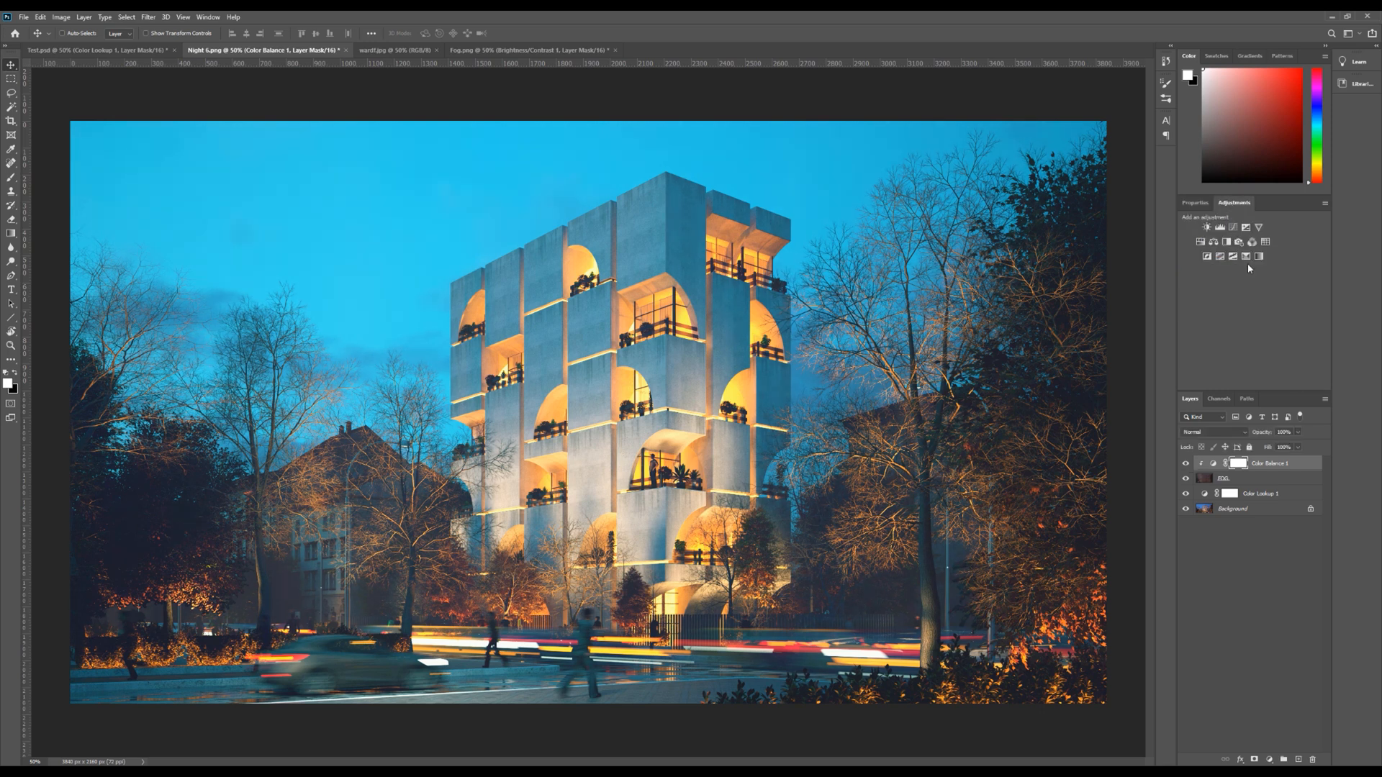
pyautogui.click(1206, 227)
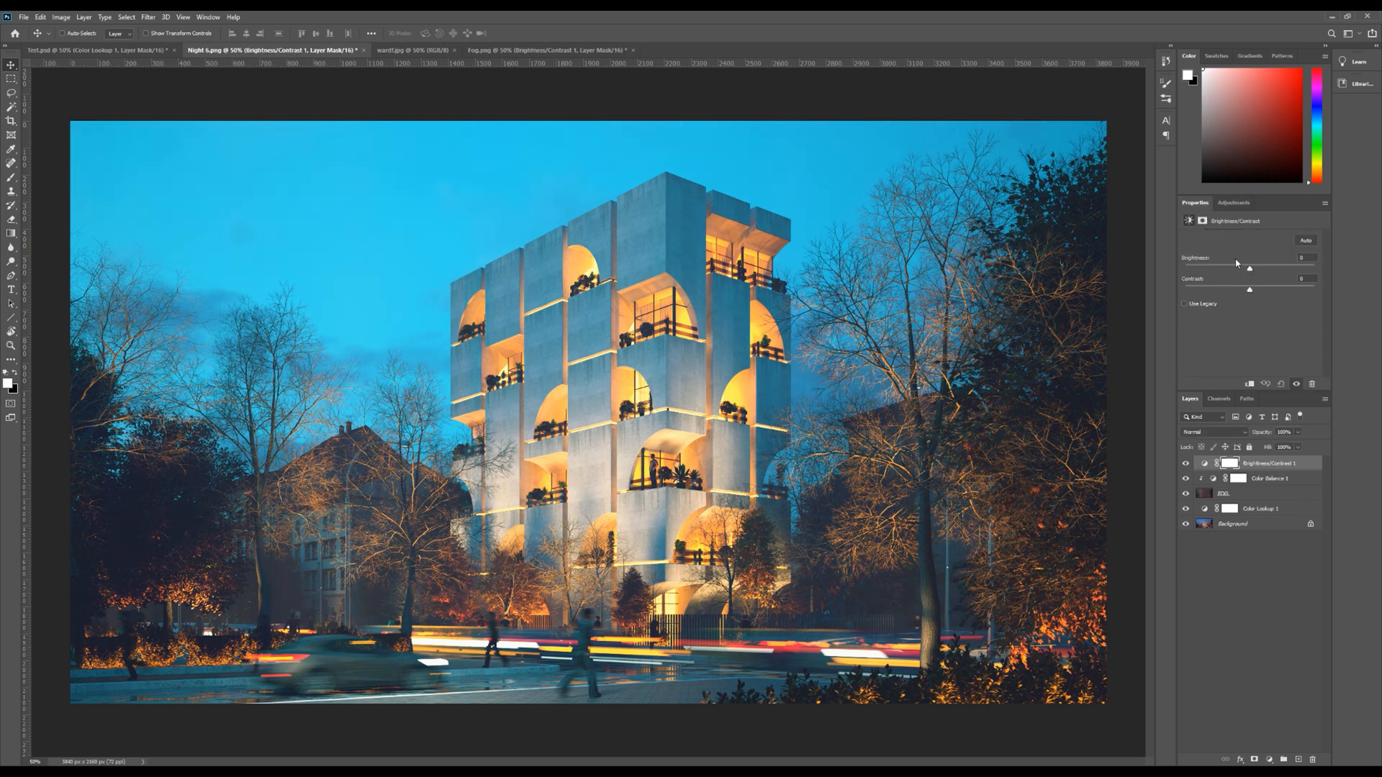
pyautogui.moveTo(1257, 295)
pyautogui.mouseDown()
pyautogui.moveTo(1280, 295)
pyautogui.moveTo(1262, 298)
pyautogui.mouseUp()
pyautogui.click(1248, 384)
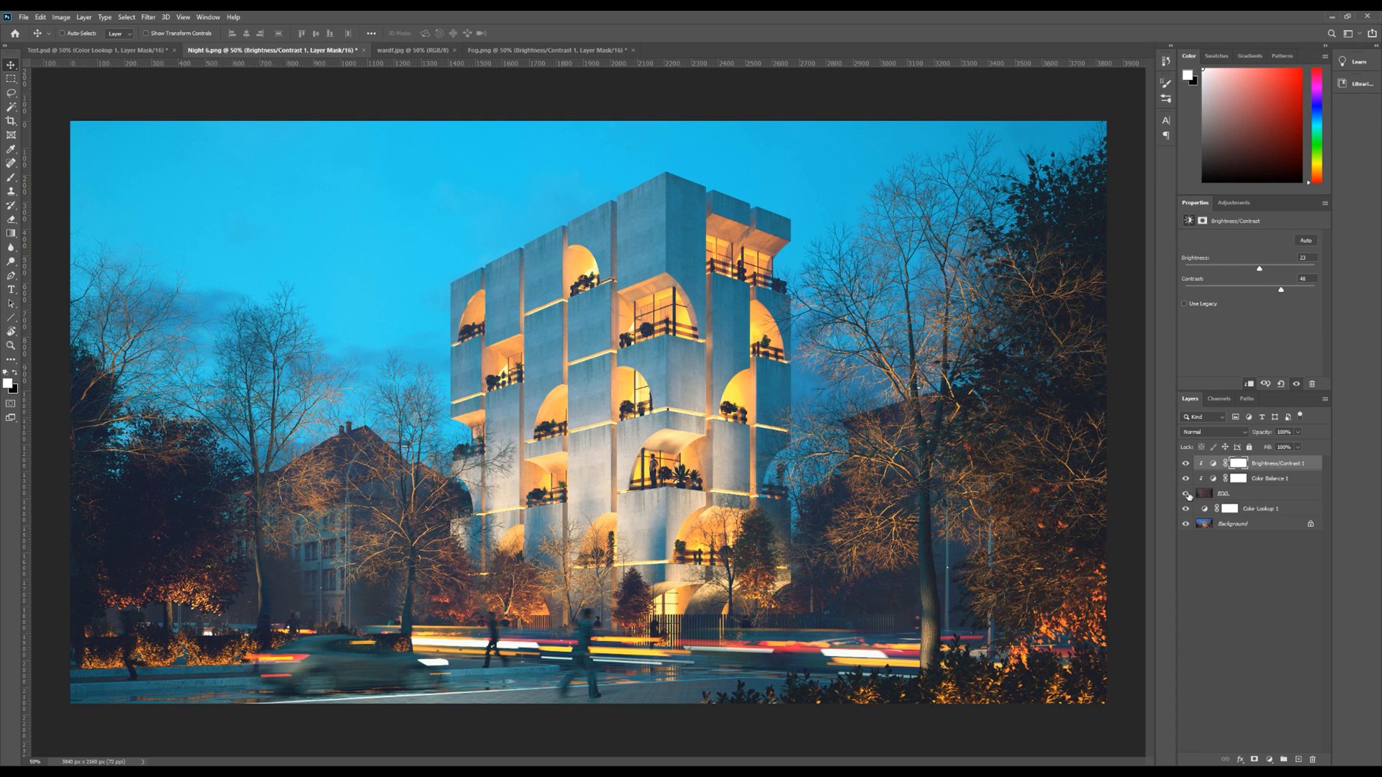
pyautogui.click(1186, 493)
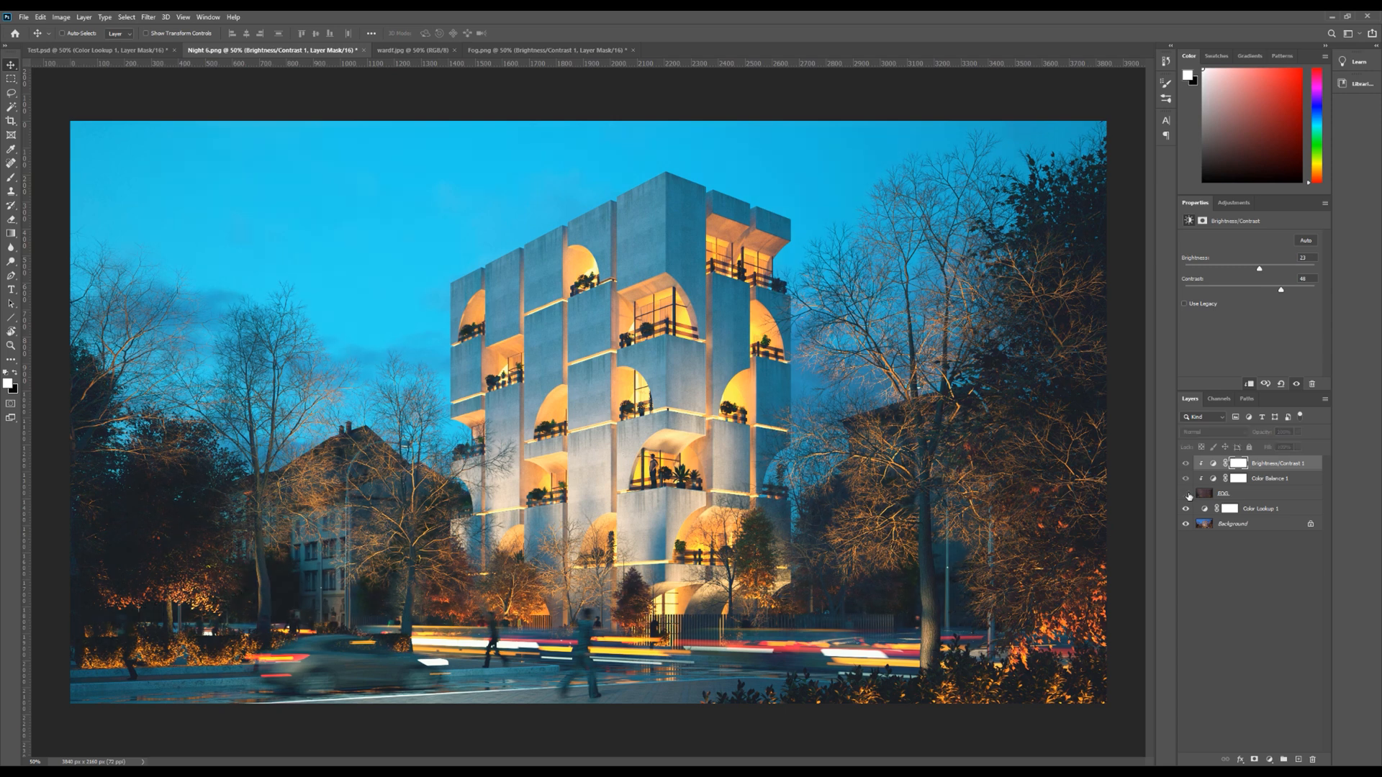
pyautogui.click(1186, 494)
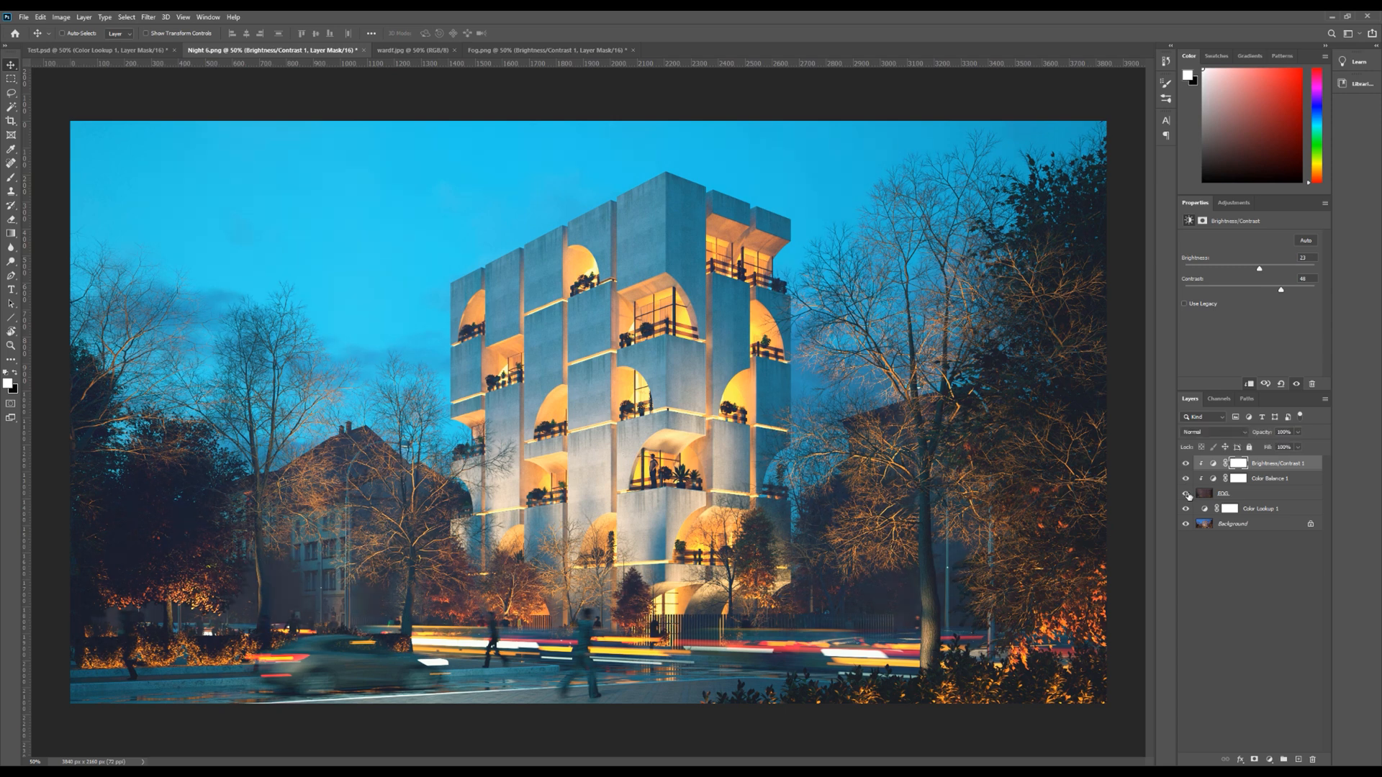
pyautogui.click(1186, 493)
pyautogui.click(1186, 494)
pyautogui.click(1186, 494)
pyautogui.click(1186, 494)
# Stamp all visible layers into a new merged layer on top and hide every layer below it
pyautogui.hotkey('ctrl', 'alt', 'shift', 'e')
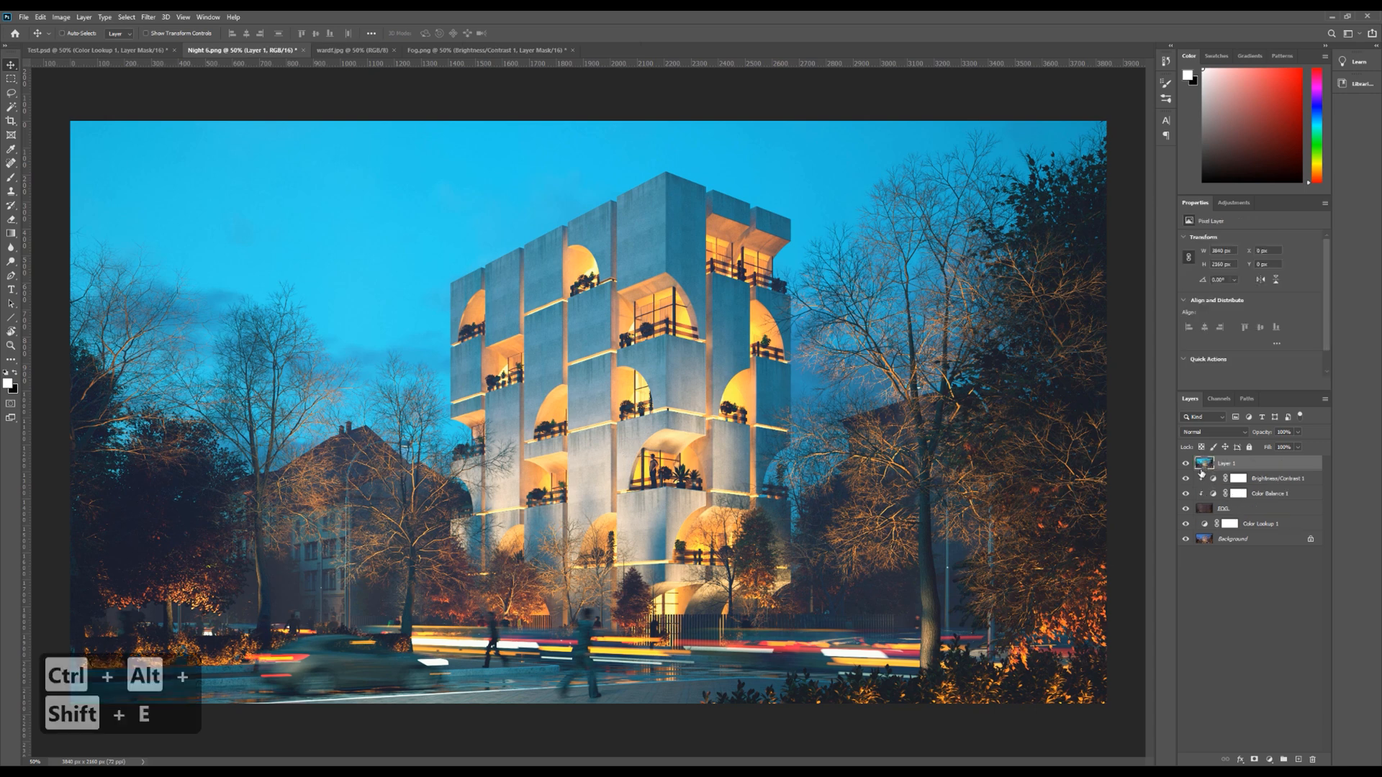
pyautogui.click(1187, 464)
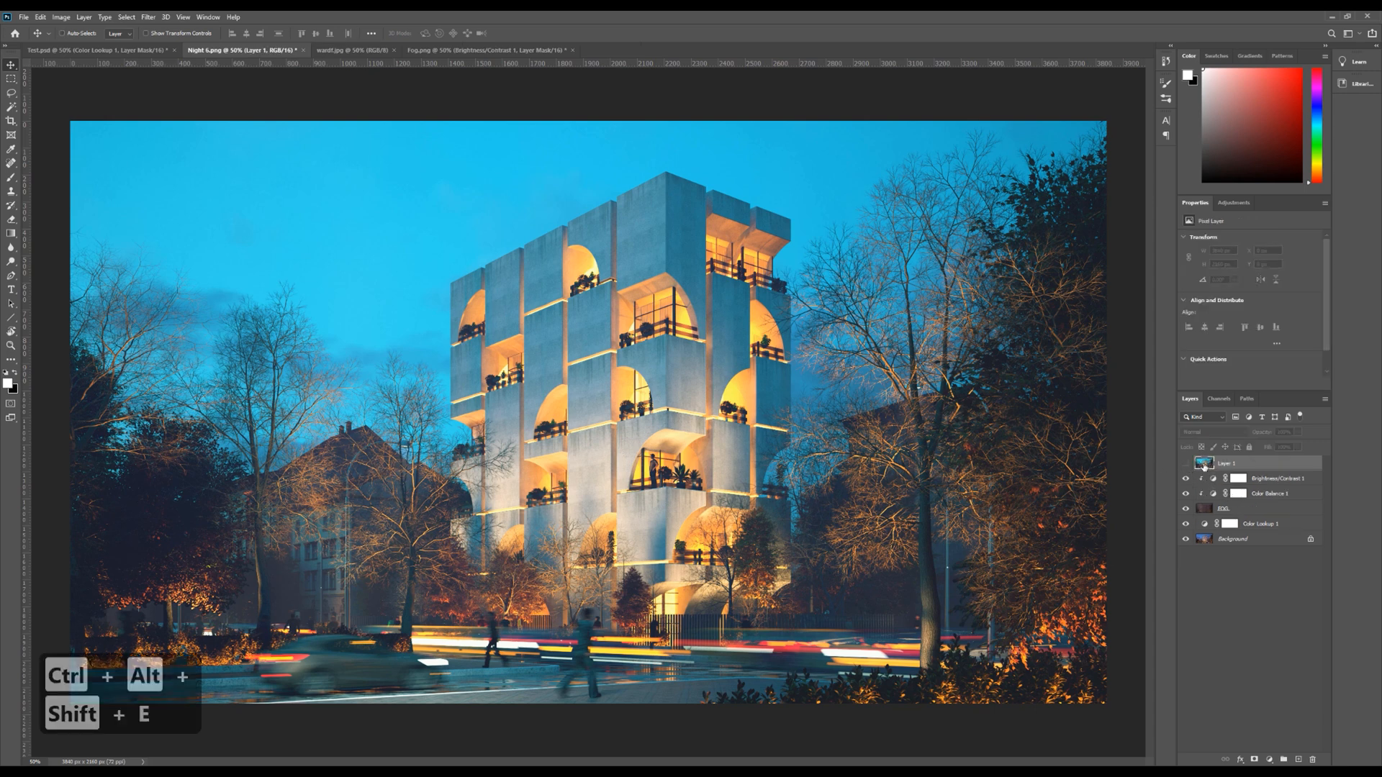
pyautogui.click(1187, 465)
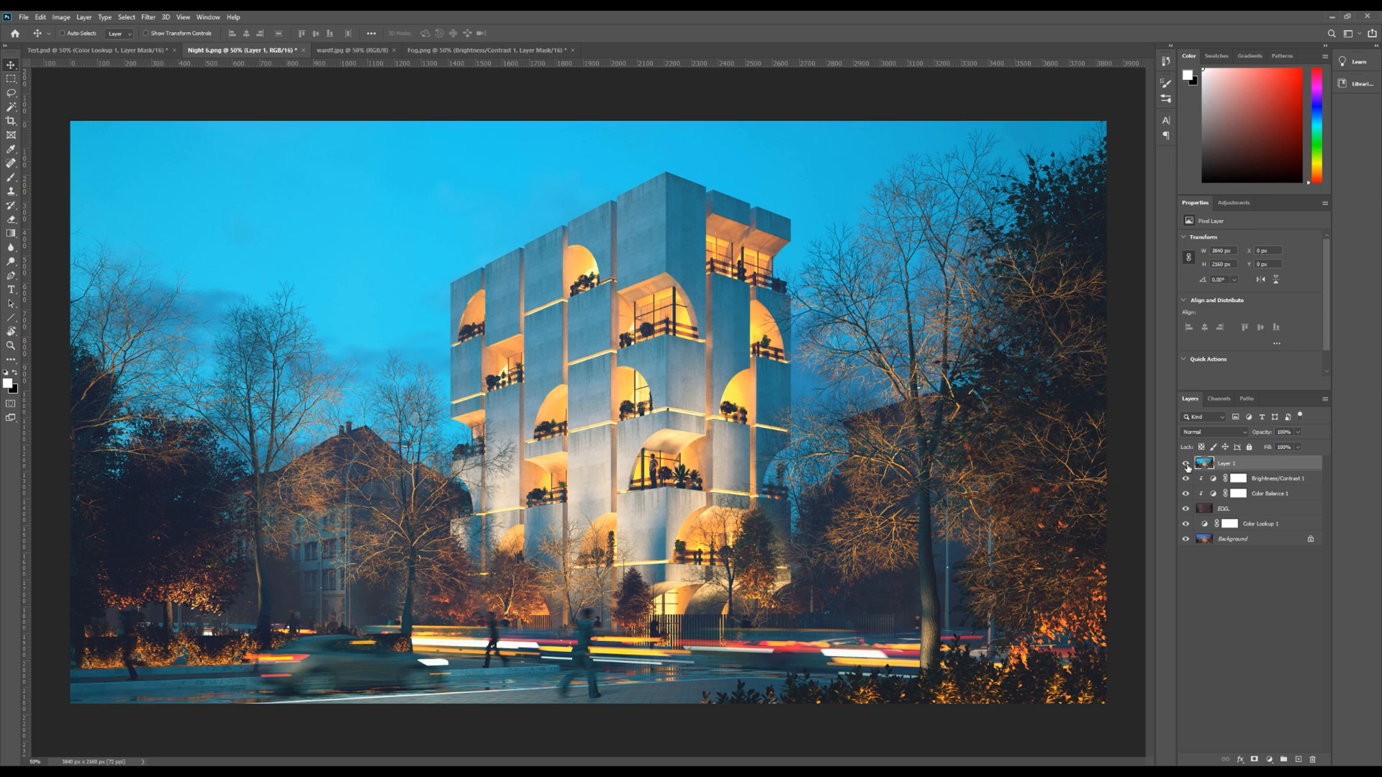
pyautogui.moveTo(1186, 540); pyautogui.dragTo(1186, 473)
pyautogui.click(1186, 464)
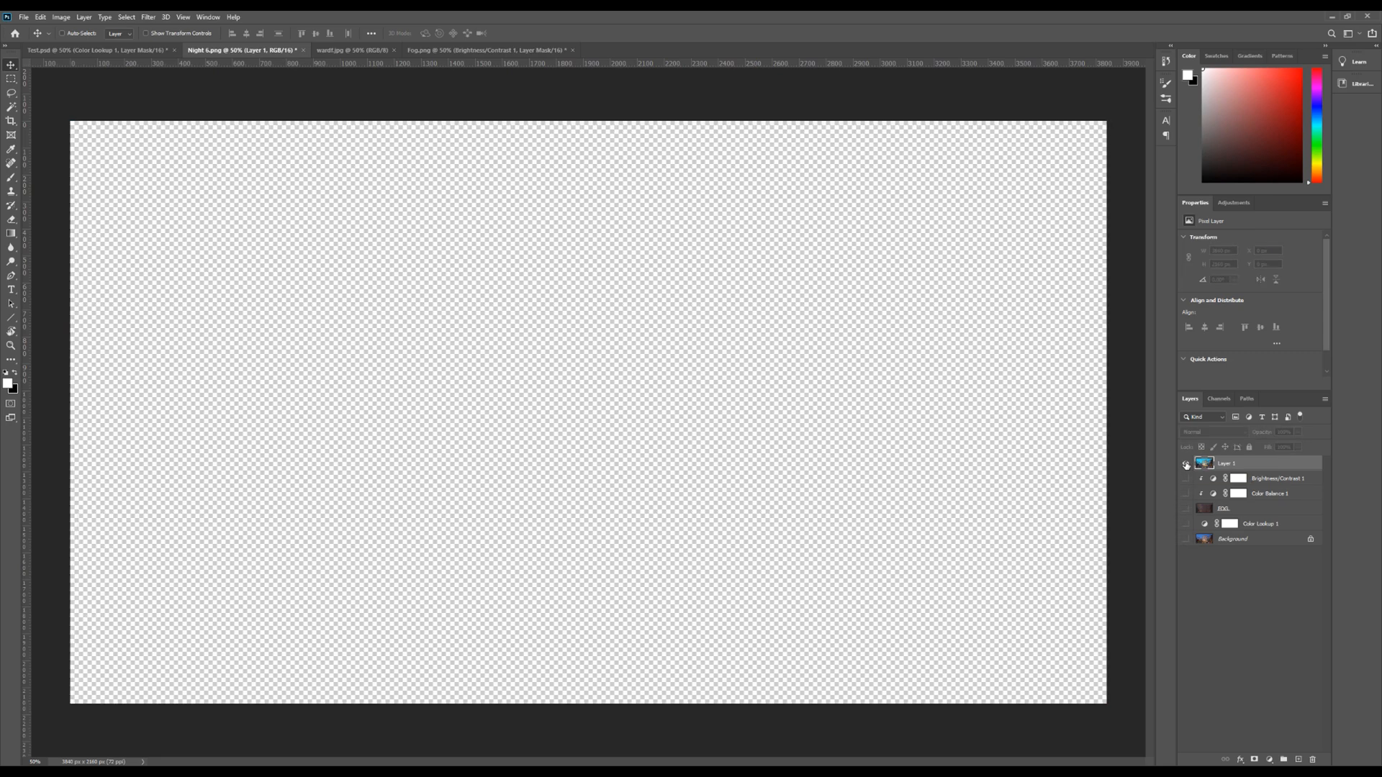
pyautogui.click(1186, 465)
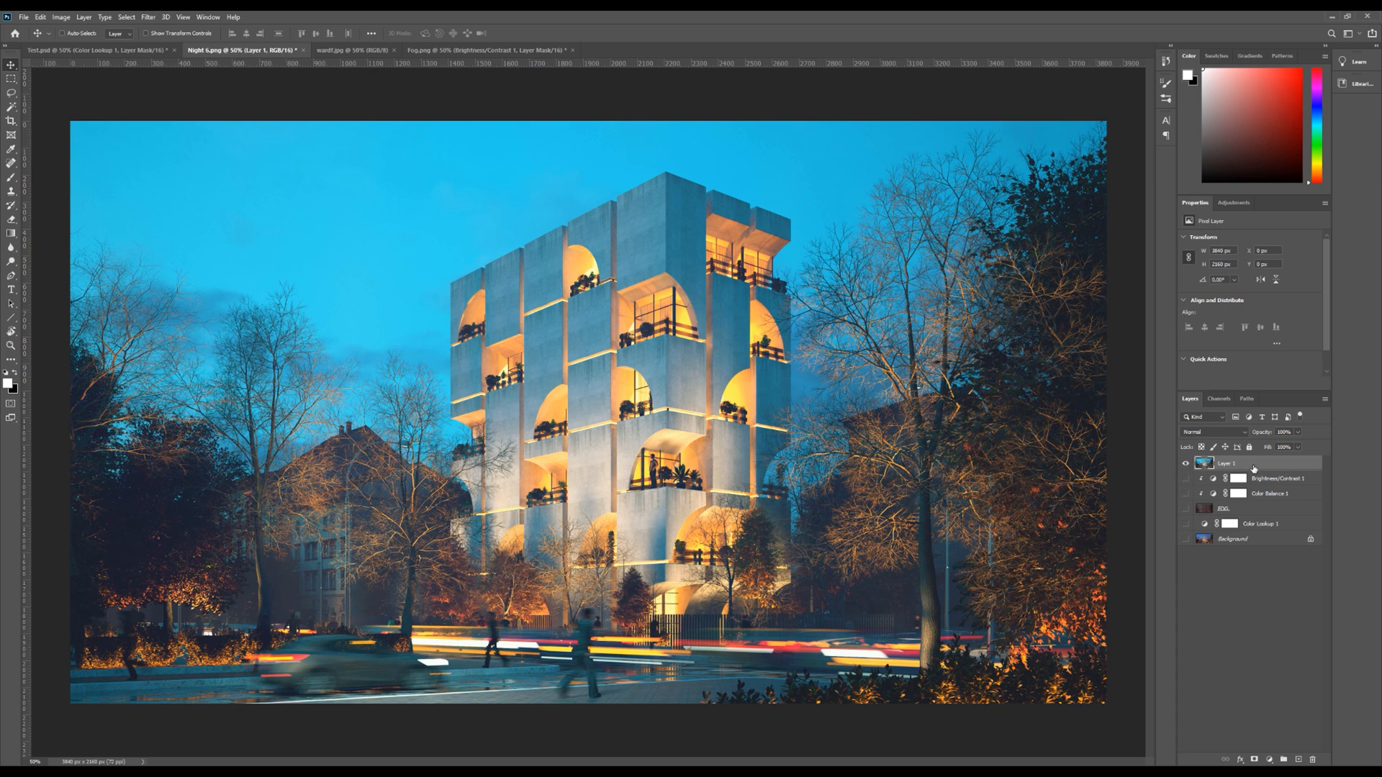
# Duplicate the merged layer, choose the Elliptical Marquee tool, and set the copy's blend mode to Multiply
pyautogui.hotkey('ctrl', 'j')
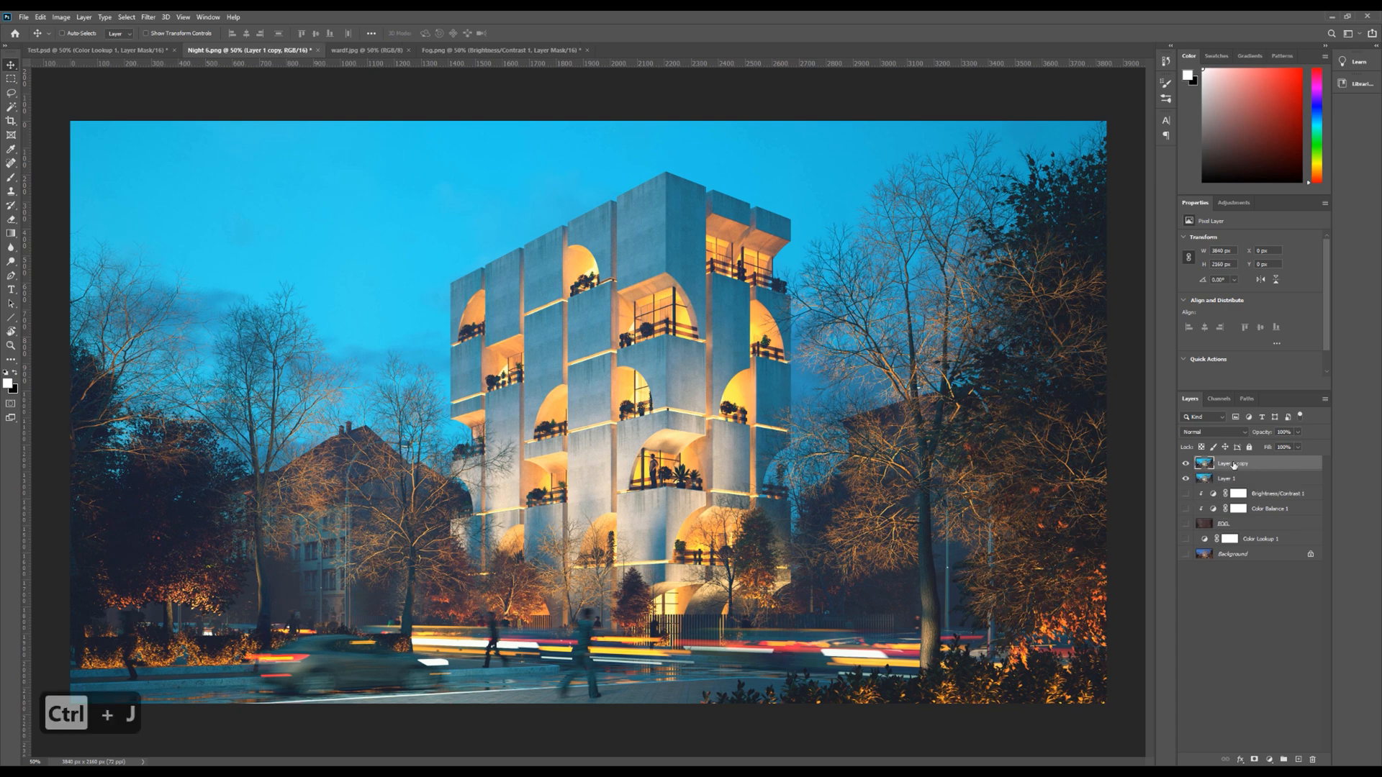
pyautogui.click(12, 79)
pyautogui.click(40, 90)
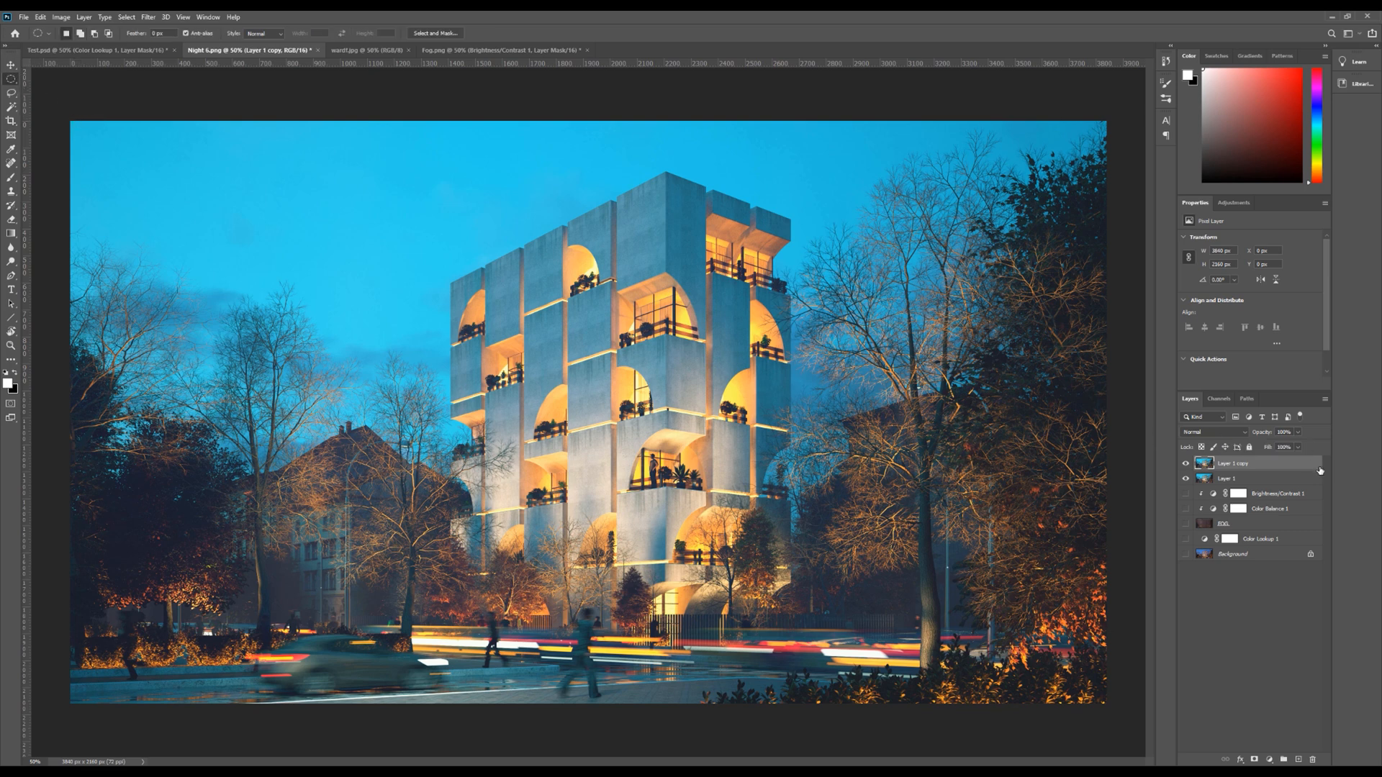
pyautogui.click(1196, 433)
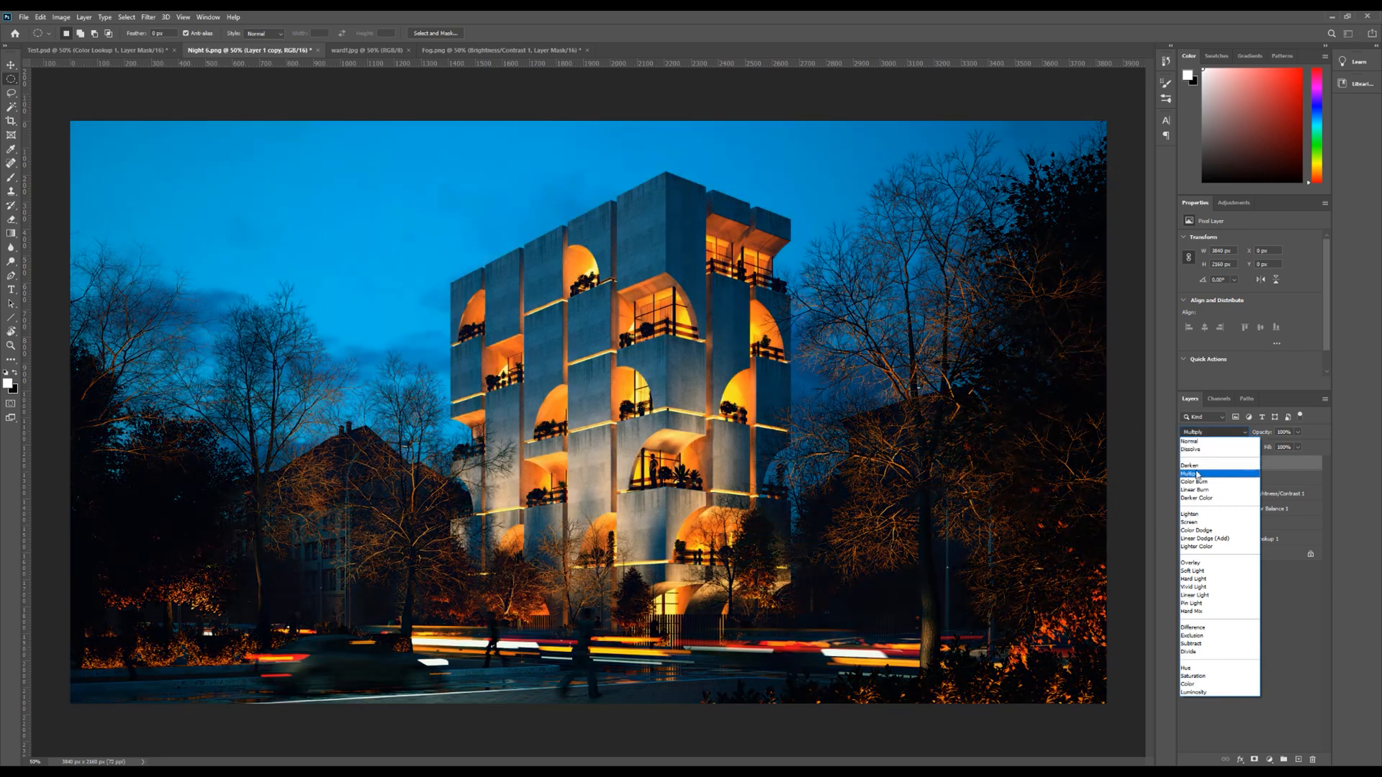
pyautogui.click(1198, 475)
# Draw an elliptical selection spanning the full canvas from corner to corner on the Multiply copy
pyautogui.hotkey('ctrl', 'd')
pyautogui.hotkey('ctrl', 'd')
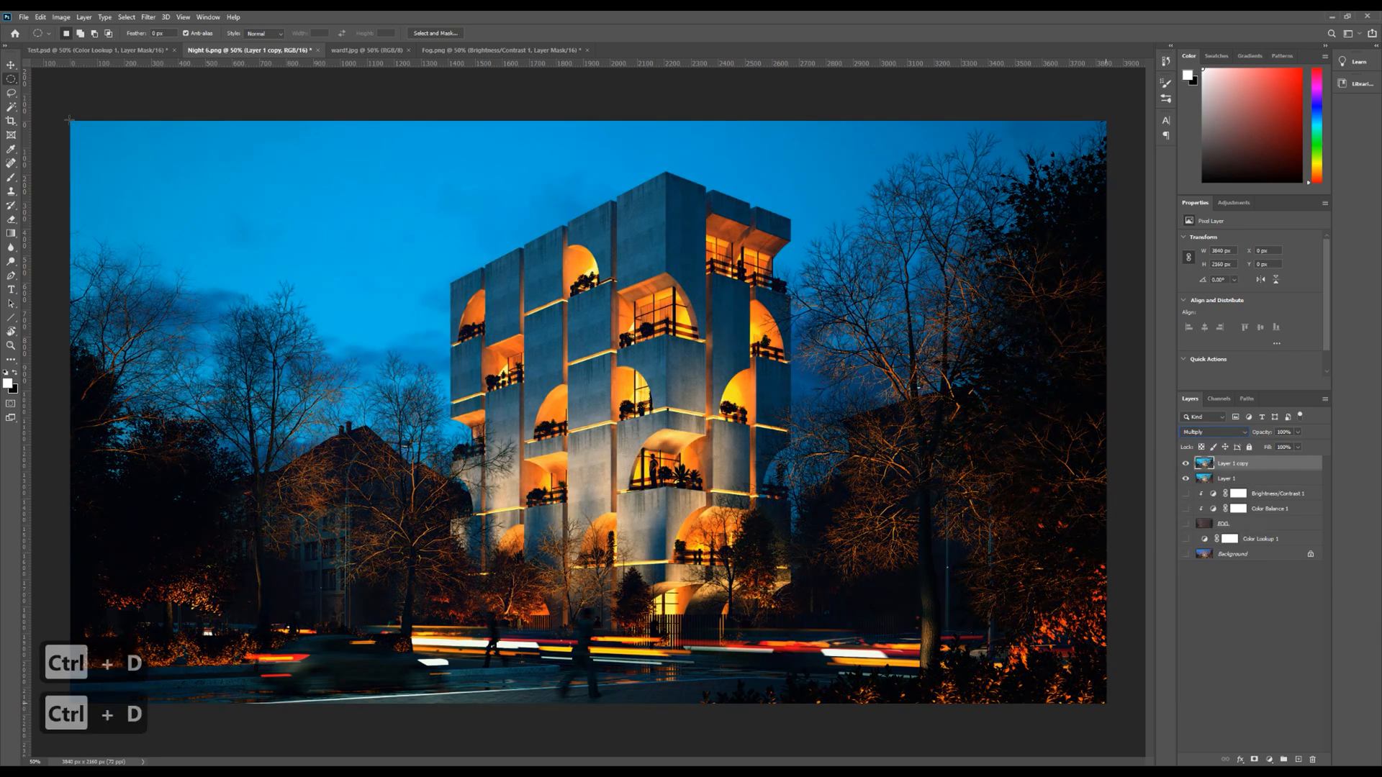
pyautogui.moveTo(70, 120); pyautogui.dragTo(1106, 703)
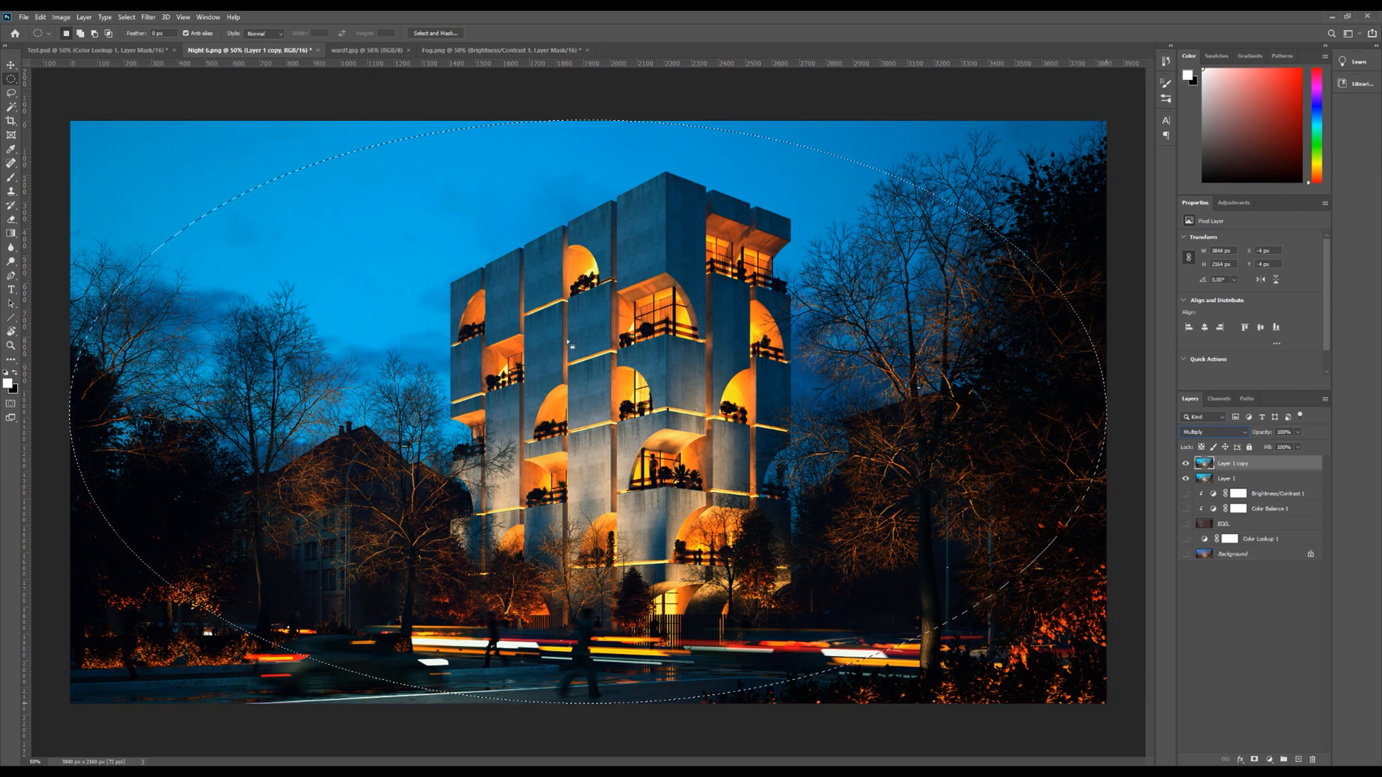
# Delete the elliptical area from the Multiply copy so only its corners and edges remain, and clear the selection
pyautogui.press('Delete')
pyautogui.press('v')
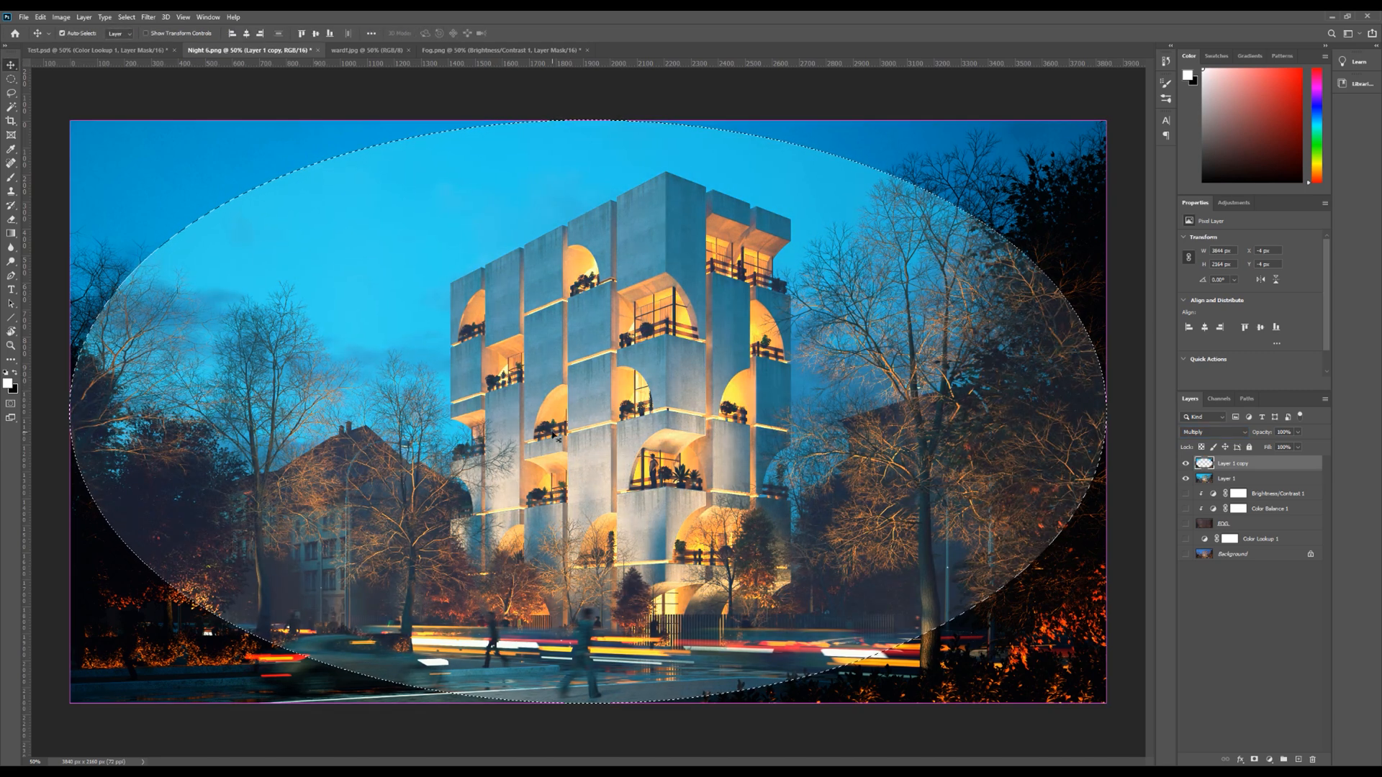
pyautogui.hotkey('ctrl', 'd')
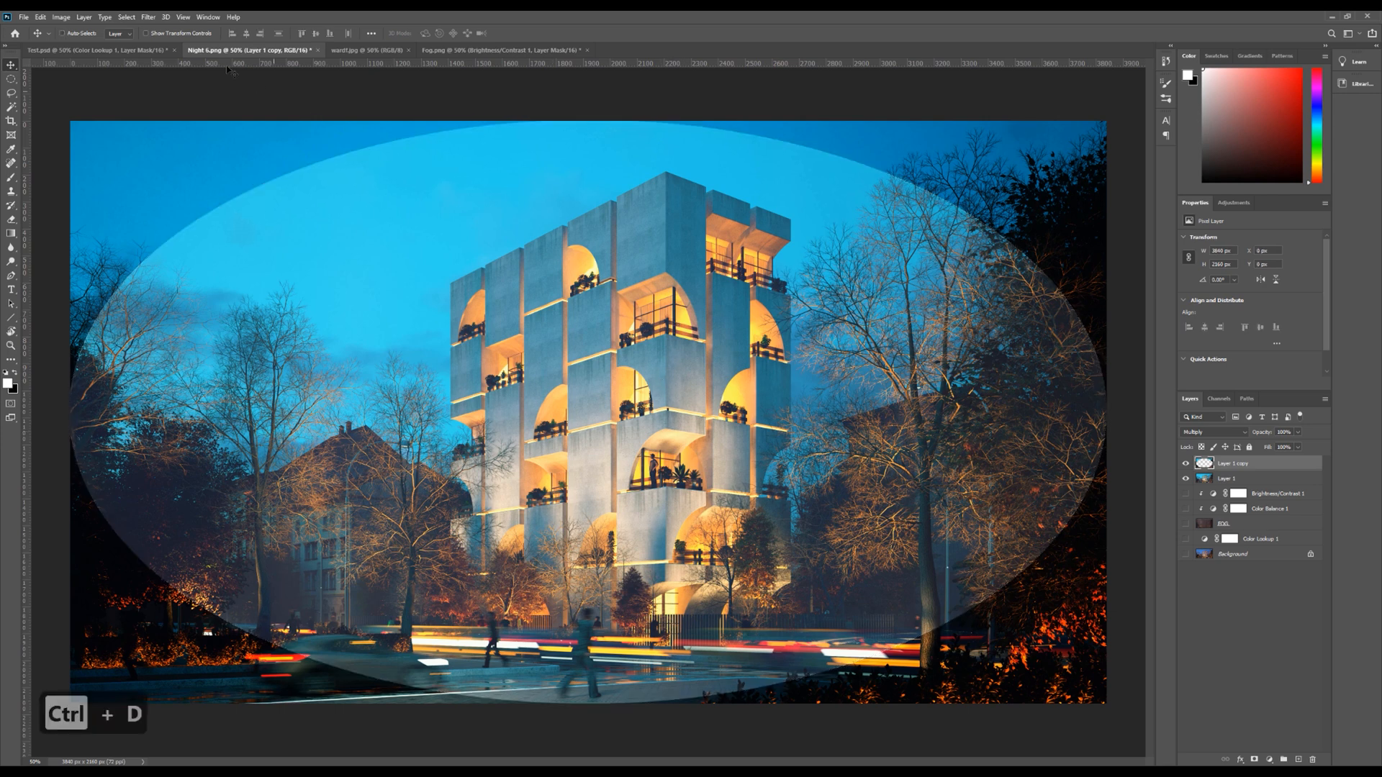
# Apply a Gaussian Blur with a radius of about 202 pixels to the Multiply copy, comparing the blurred and unblurred preview
pyautogui.click(148, 19)
pyautogui.moveTo(213, 144)
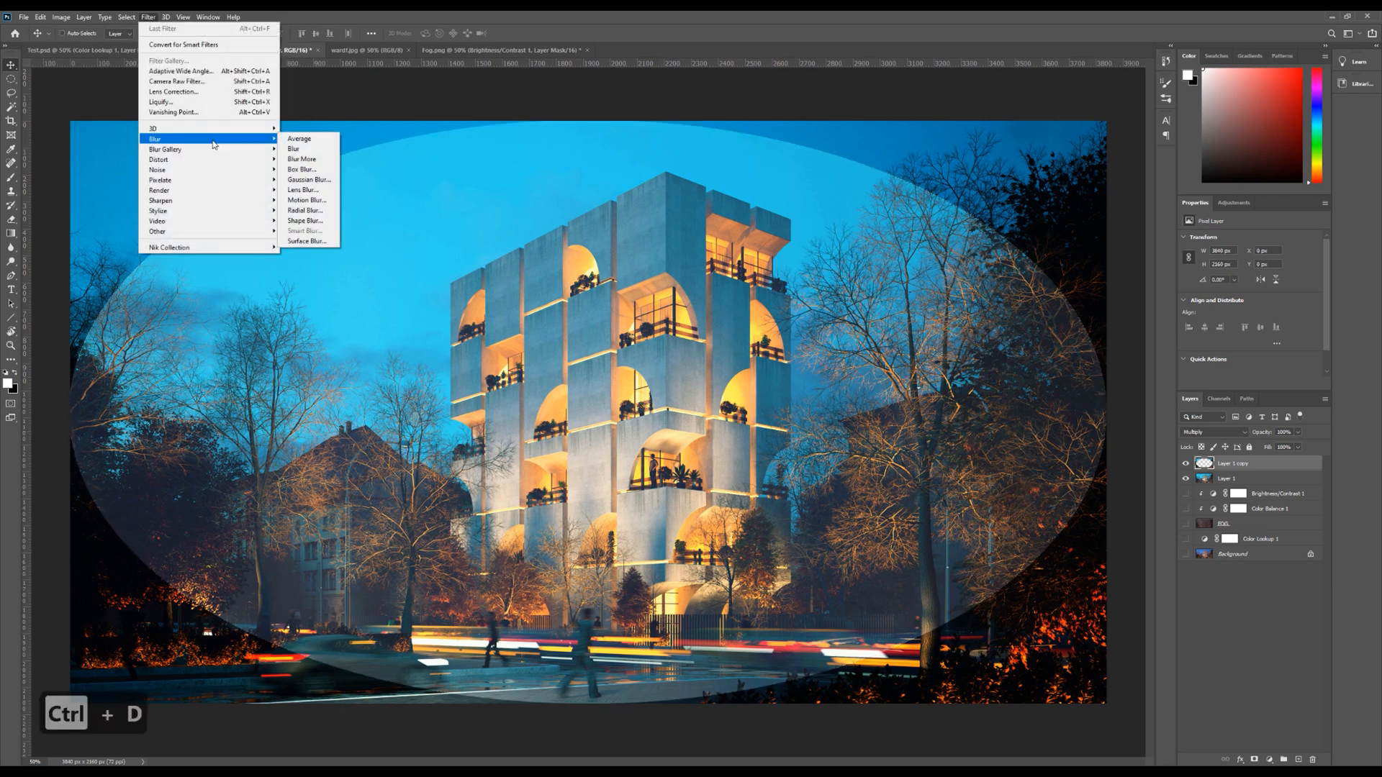
pyautogui.click(309, 180)
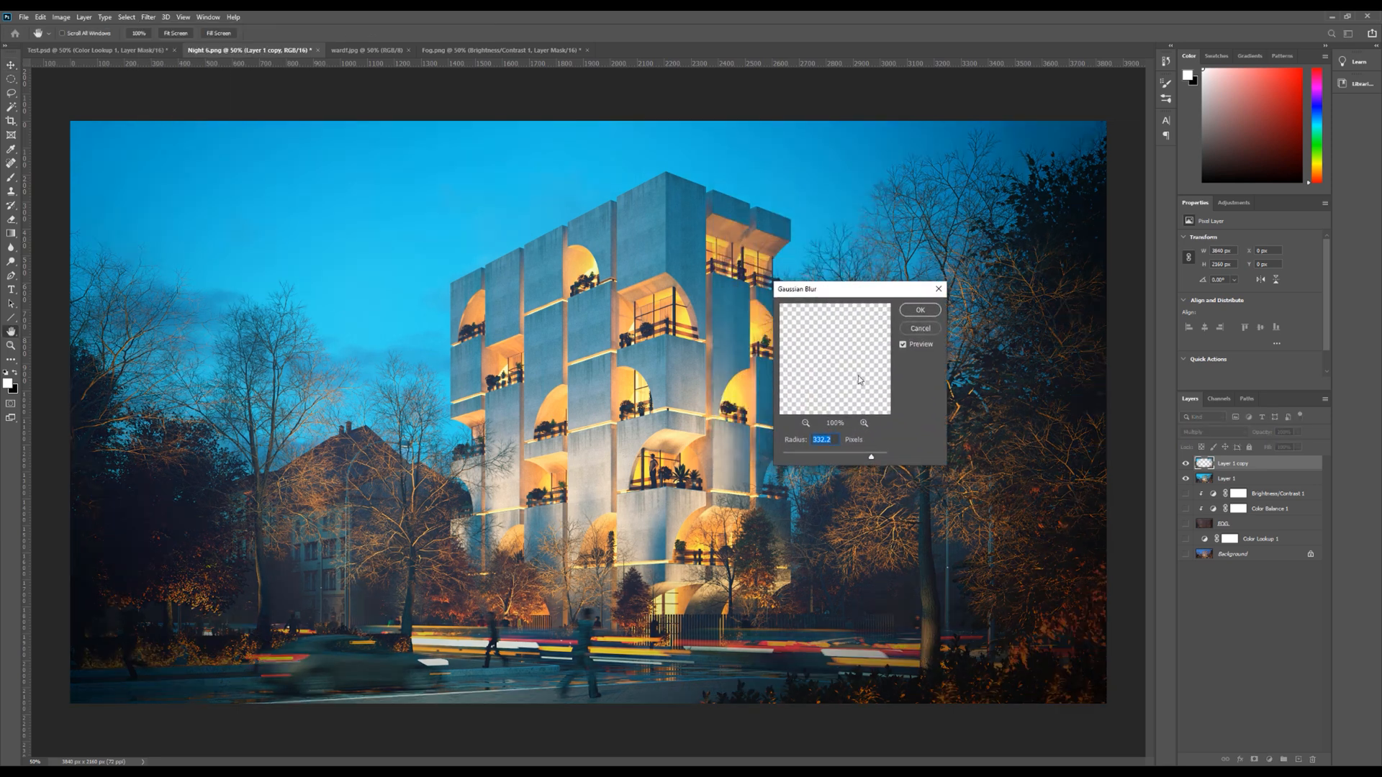
pyautogui.moveTo(864, 459); pyautogui.dragTo(854, 458)
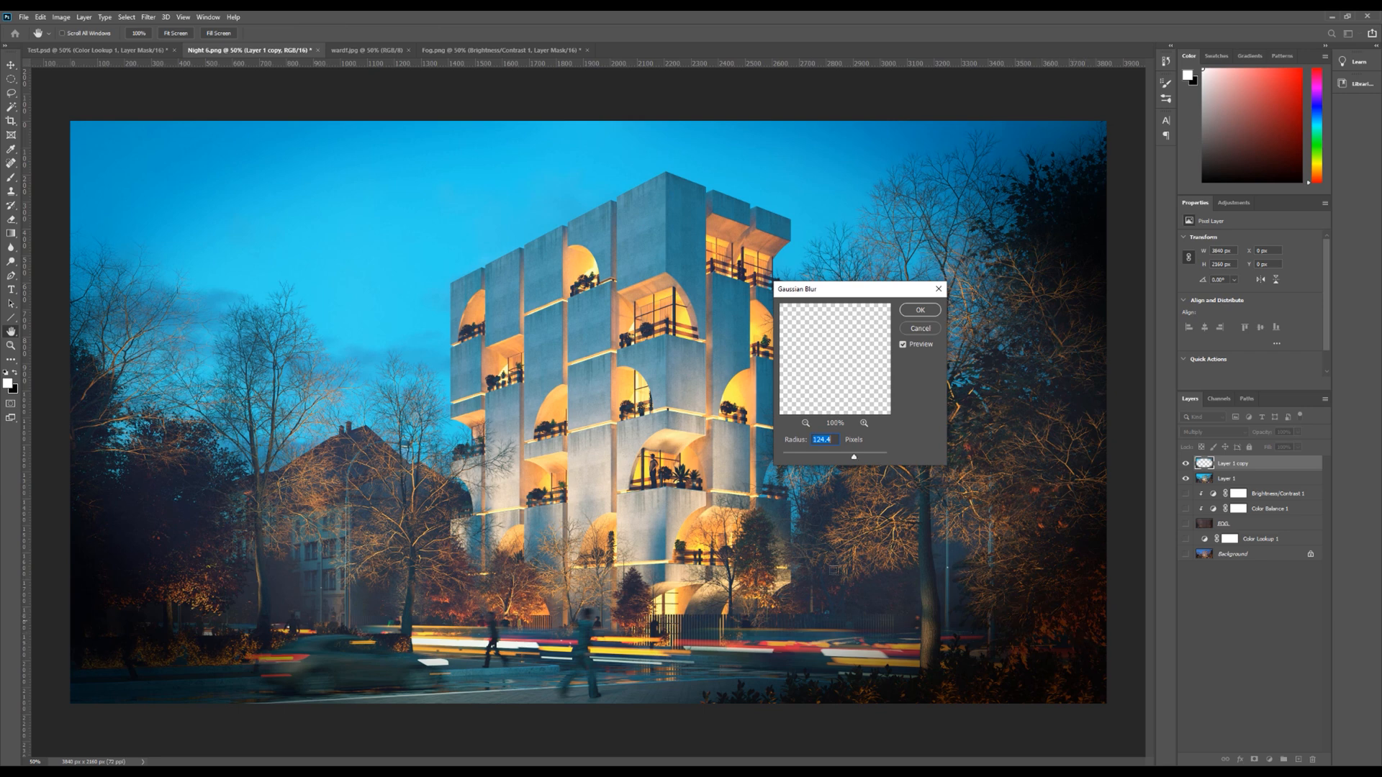
pyautogui.moveTo(854, 461); pyautogui.dragTo(868, 459)
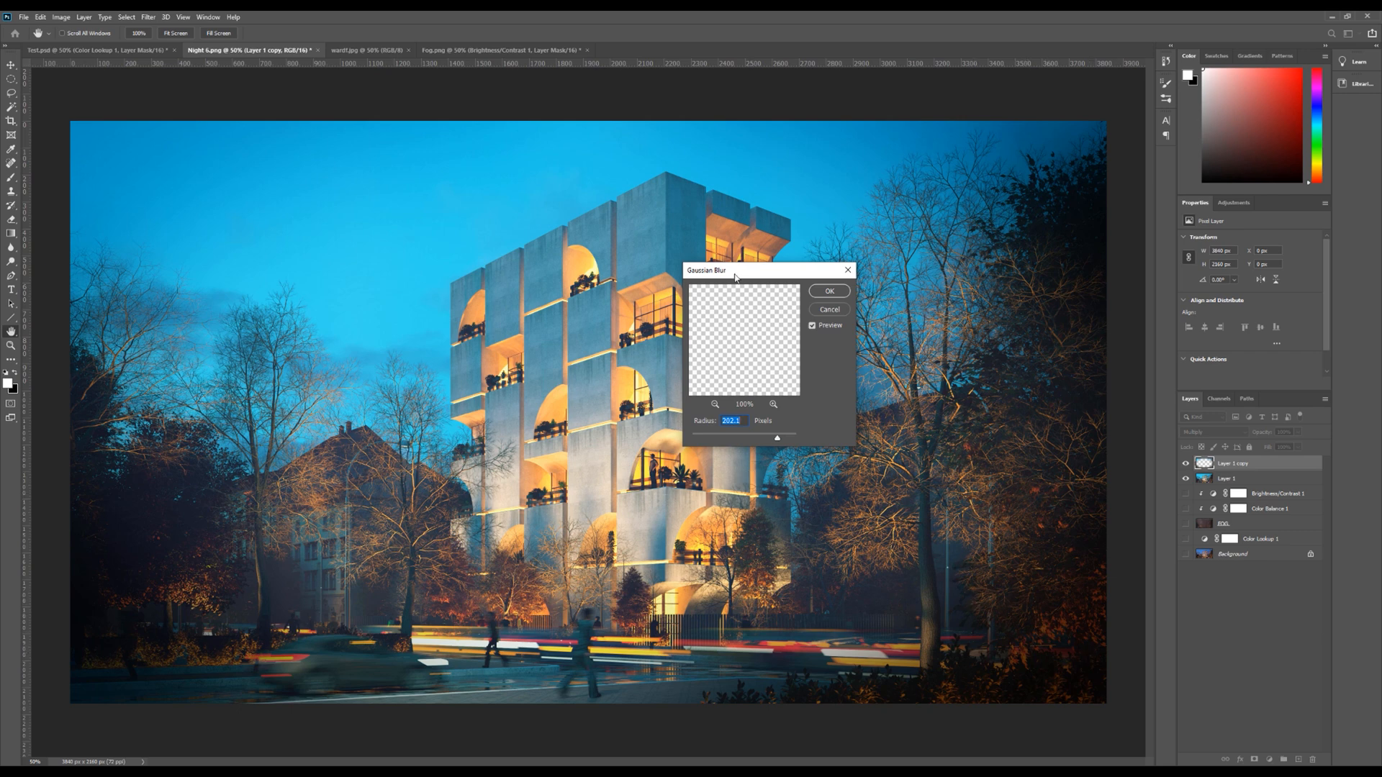
pyautogui.moveTo(734, 278); pyautogui.dragTo(705, 282)
pyautogui.click(781, 335)
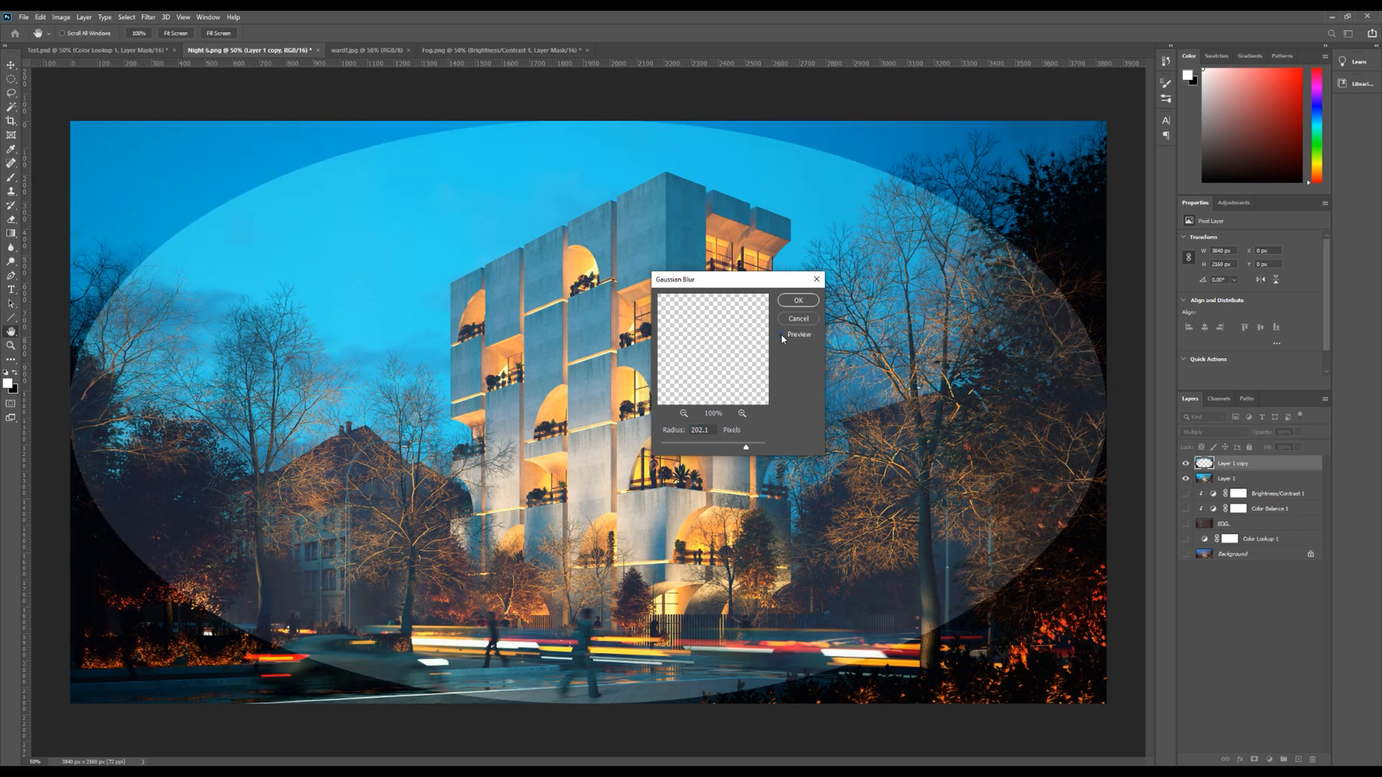
pyautogui.click(781, 336)
pyautogui.click(781, 335)
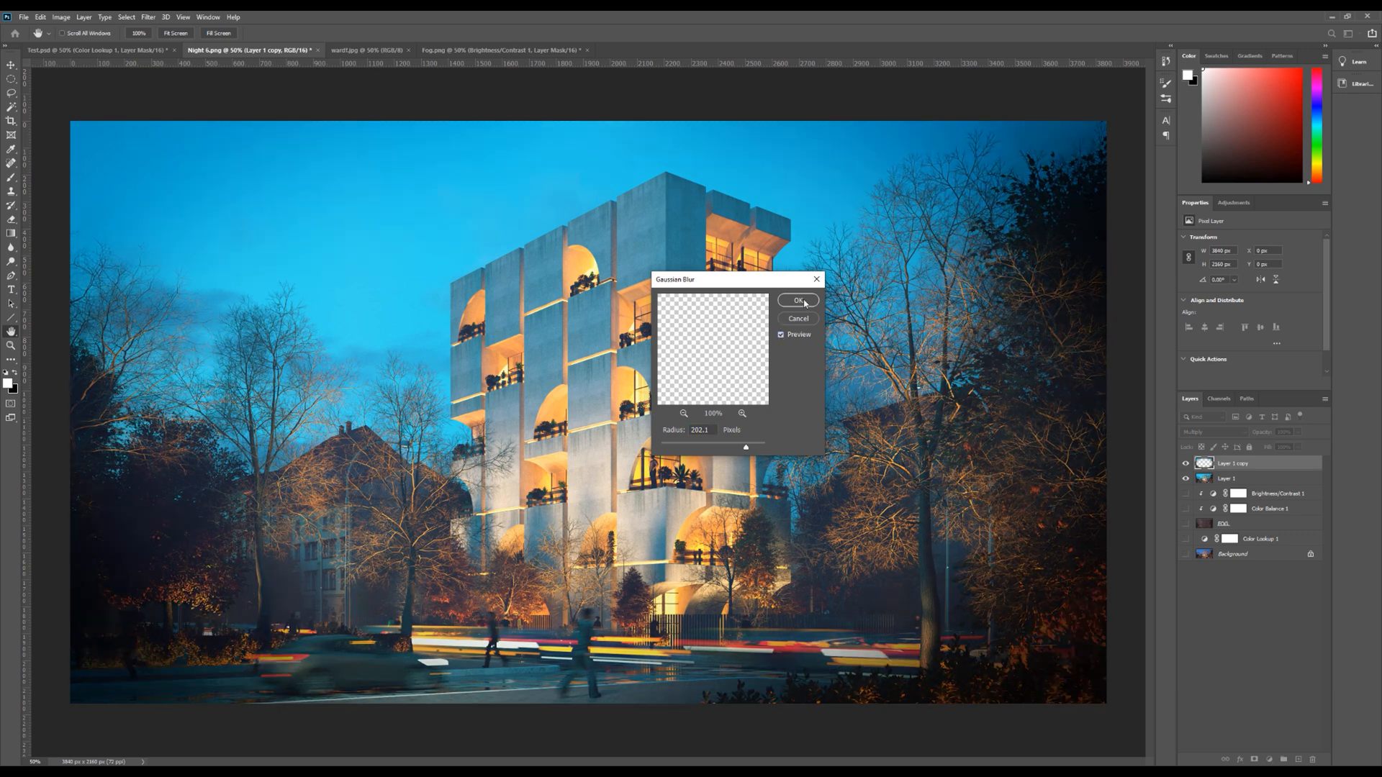
pyautogui.click(799, 303)
# Lower the Multiply copy's opacity to about 29% and compare the image with and without the vignette
pyautogui.click(1299, 431)
pyautogui.moveTo(1271, 447); pyautogui.dragTo(1260, 447)
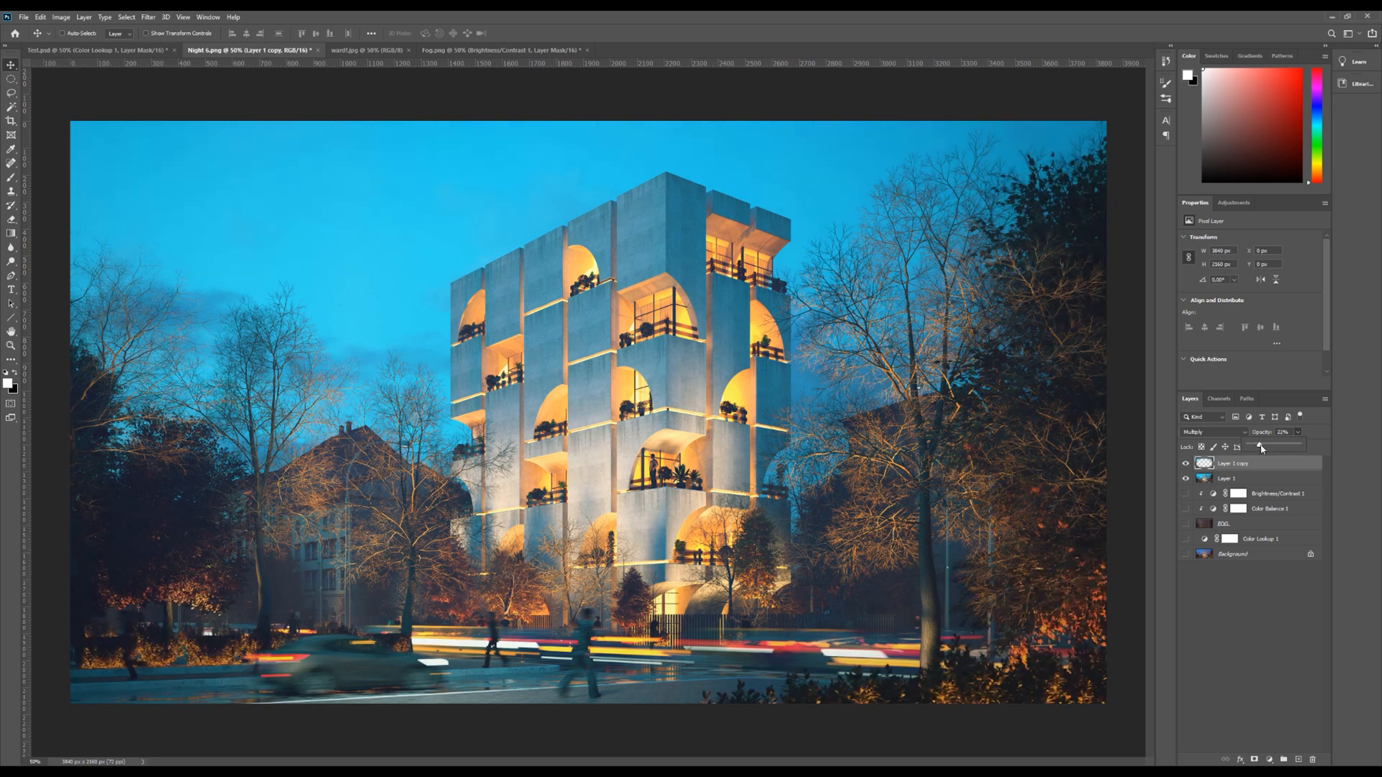
pyautogui.click(1186, 464)
pyautogui.click(1186, 464)
pyautogui.click(1186, 464)
pyautogui.click(1187, 464)
pyautogui.click(1186, 464)
pyautogui.click(1186, 464)
pyautogui.click(1186, 464)
pyautogui.click(1187, 464)
pyautogui.click(1198, 522)
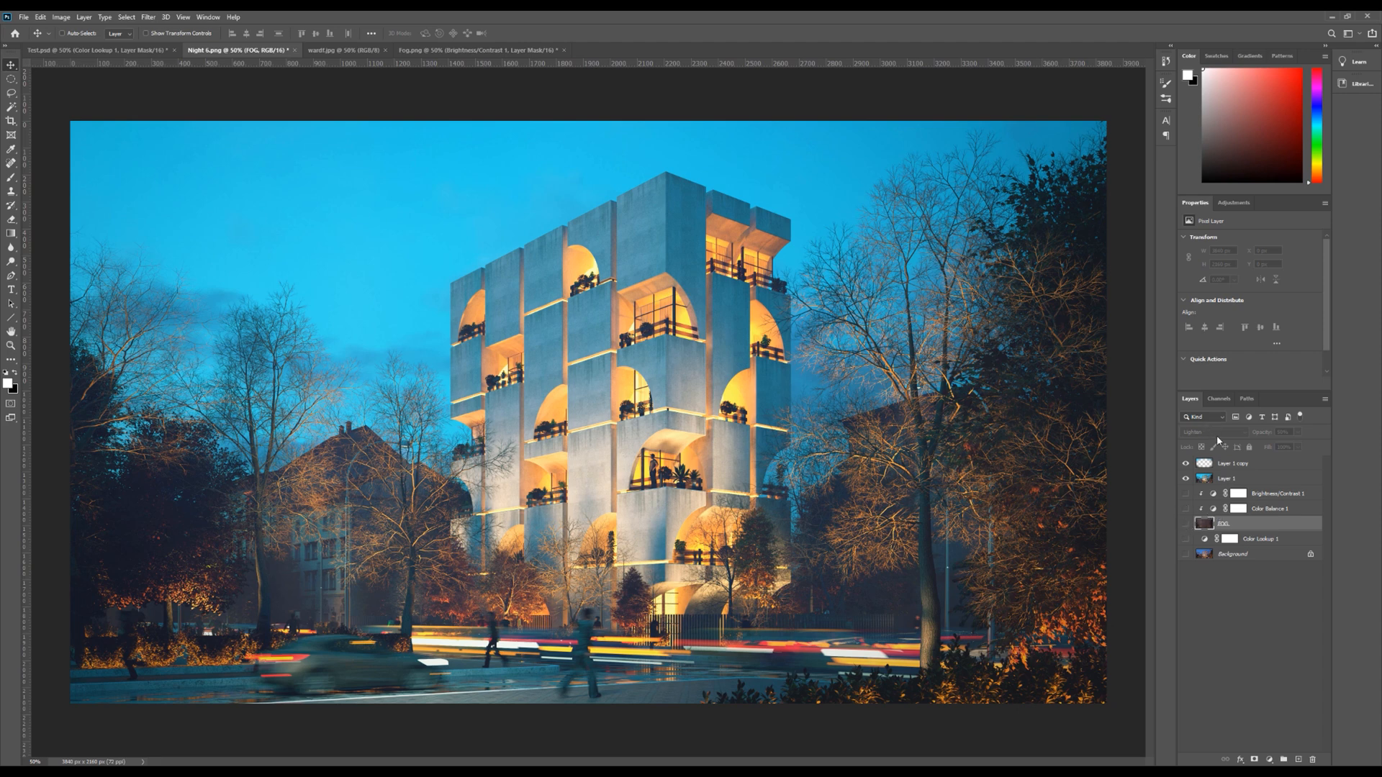
pyautogui.click(1236, 465)
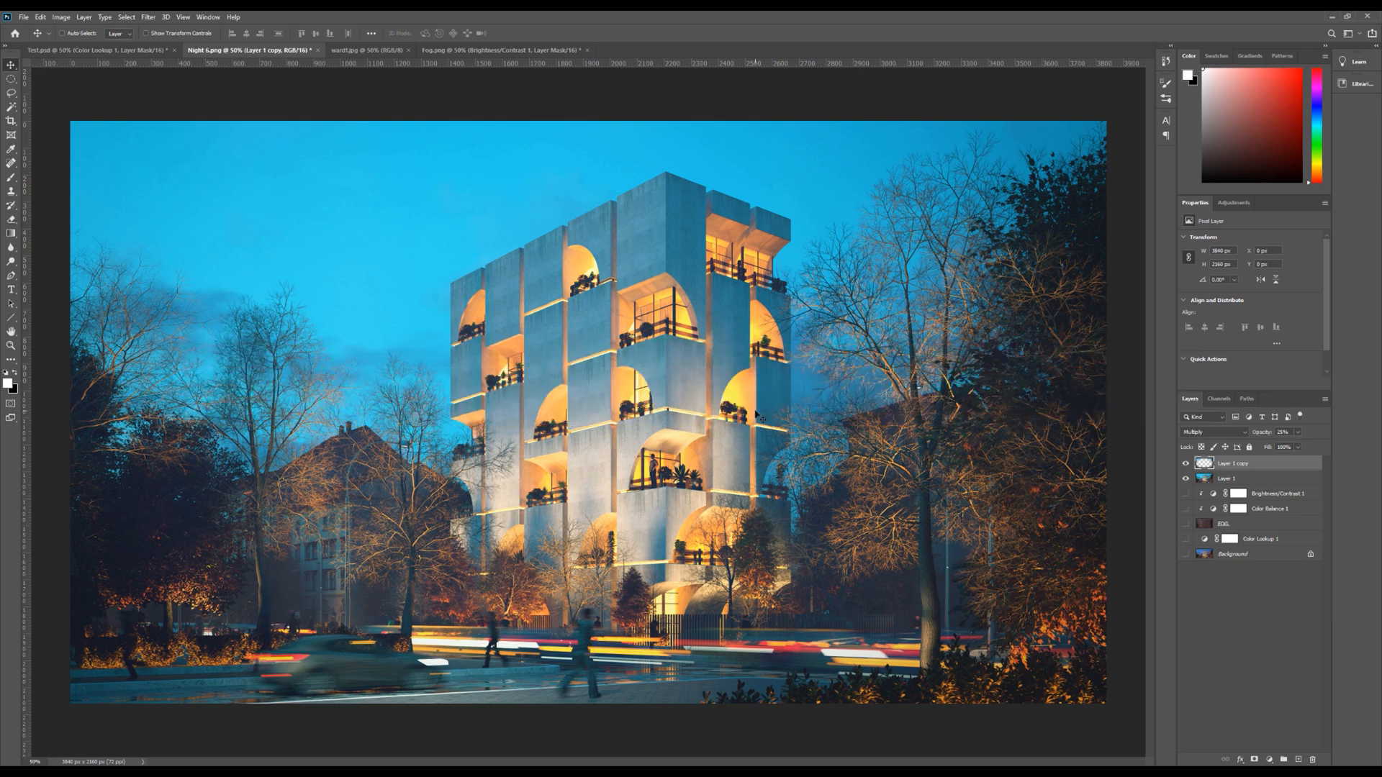
# Save the night image as a JPEG named Night in the Youtube folder with quality 12, Maximum
pyautogui.hotkey('ctrl', 'shift', 's')
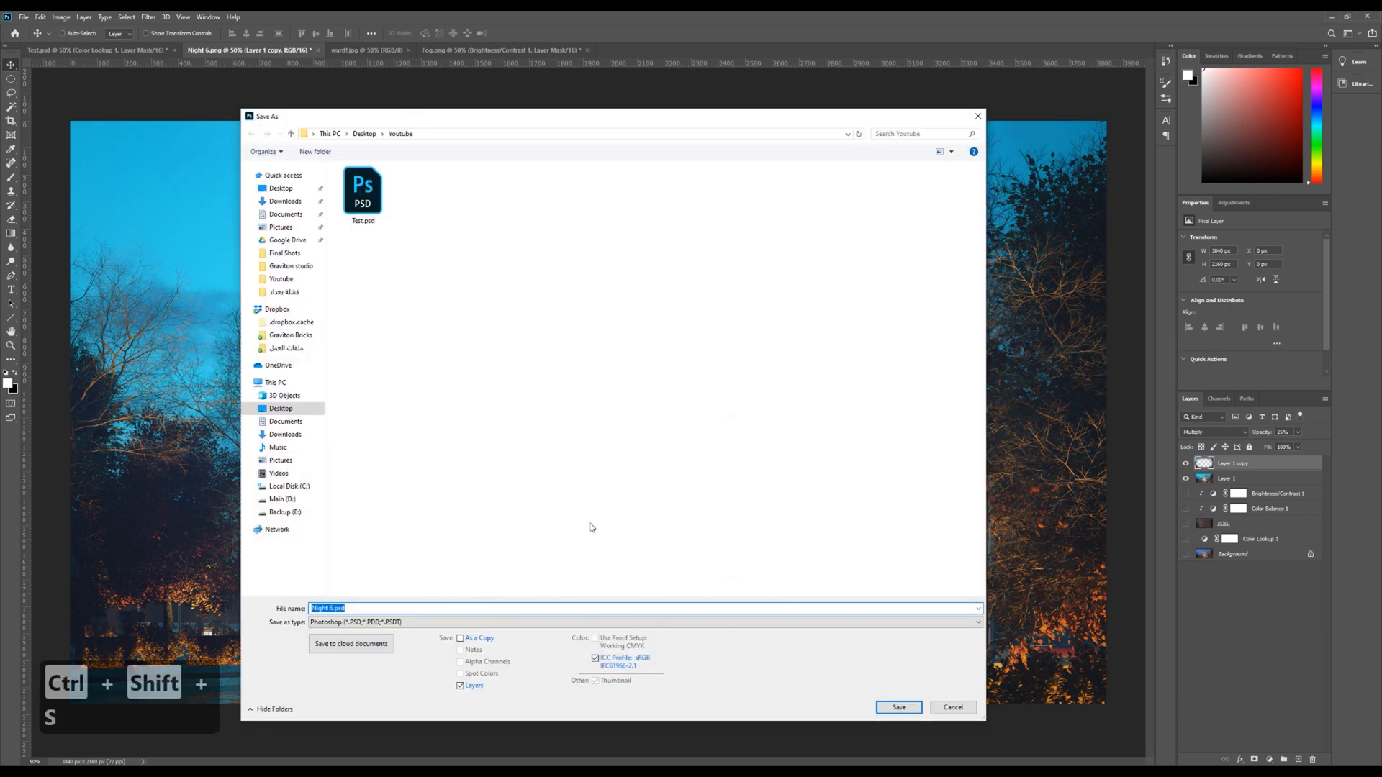
pyautogui.click(434, 624)
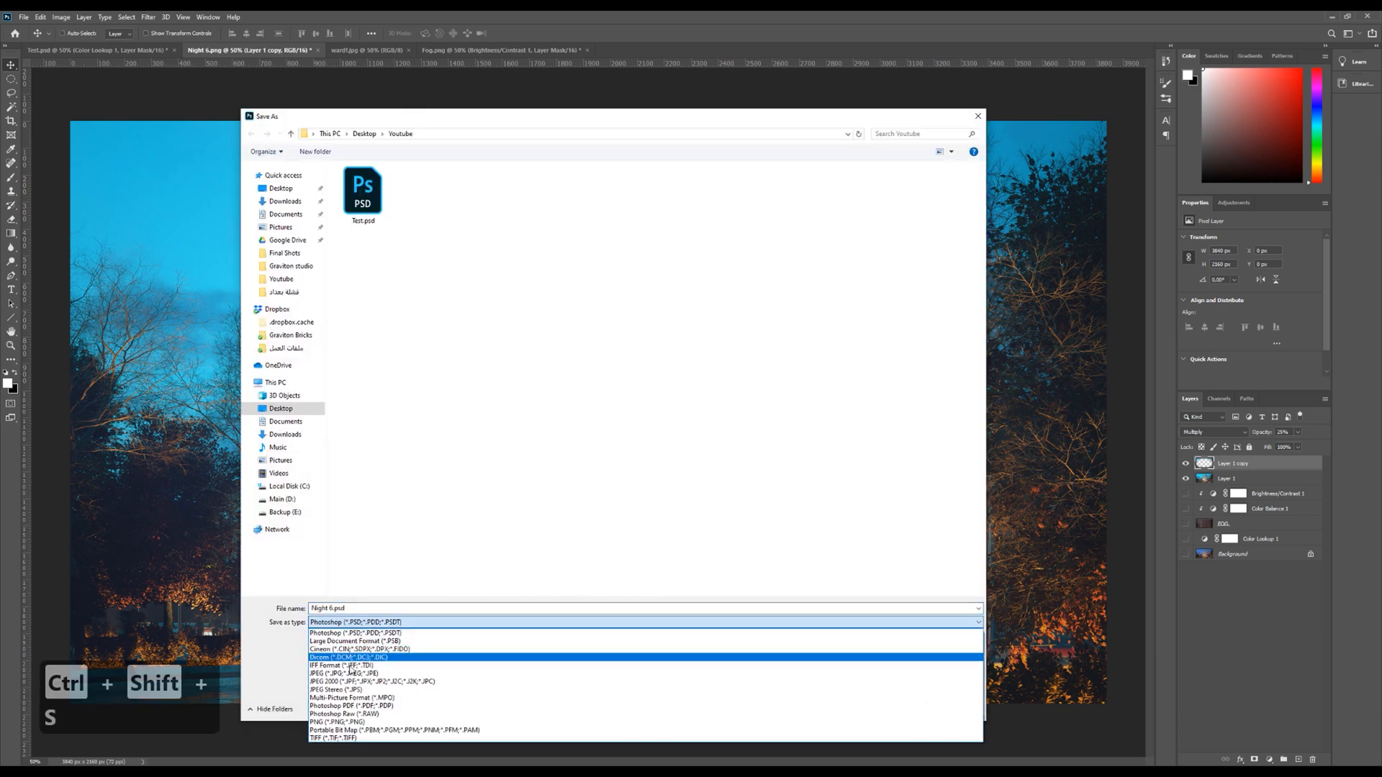
pyautogui.click(333, 674)
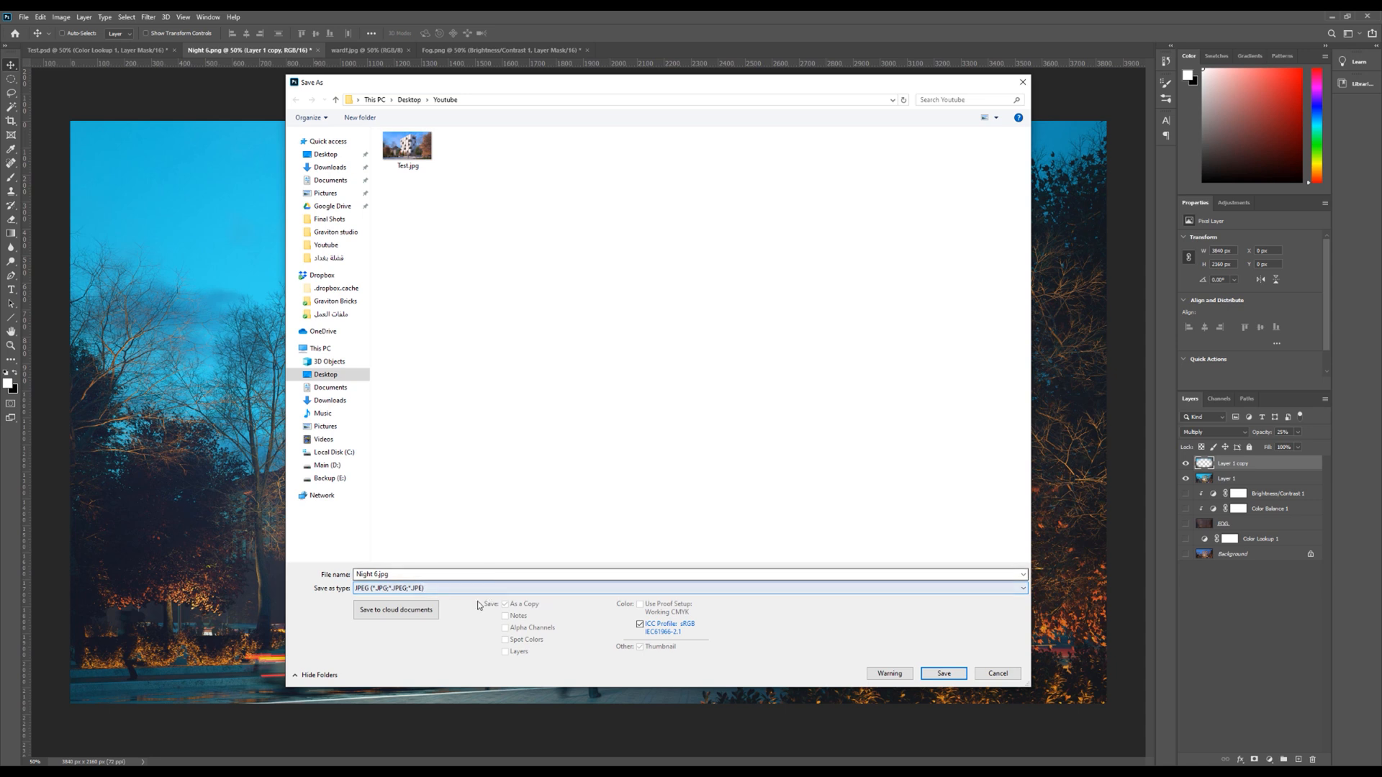
pyautogui.click(377, 574)
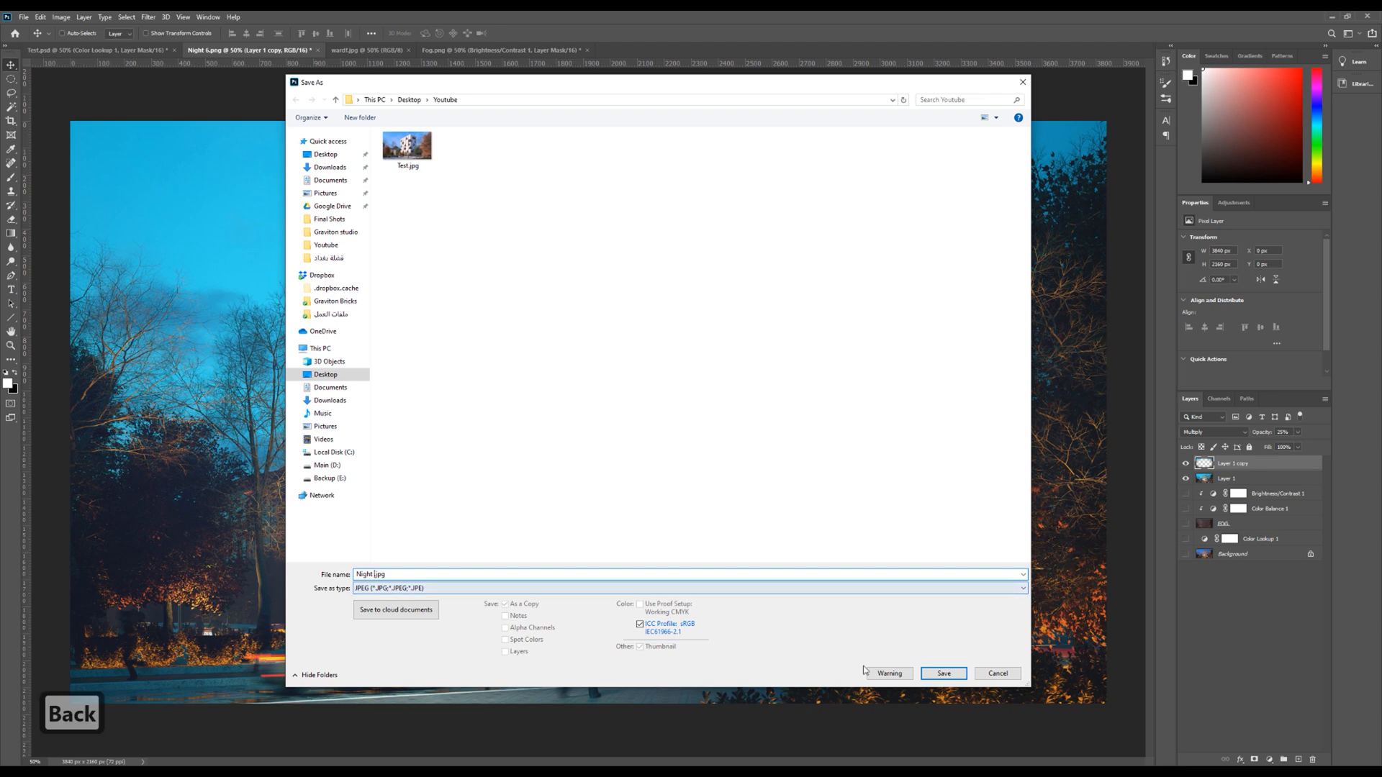
pyautogui.click(943, 673)
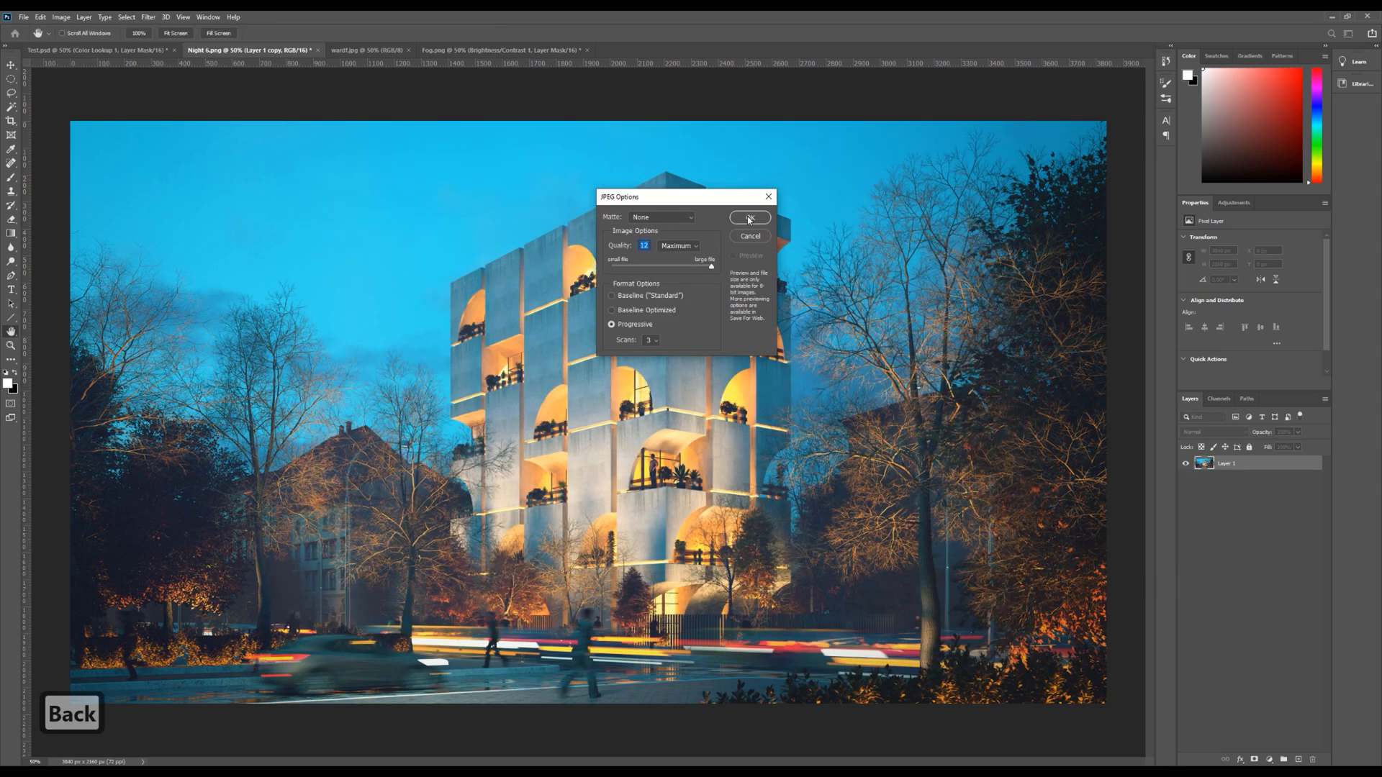
pyautogui.click(749, 218)
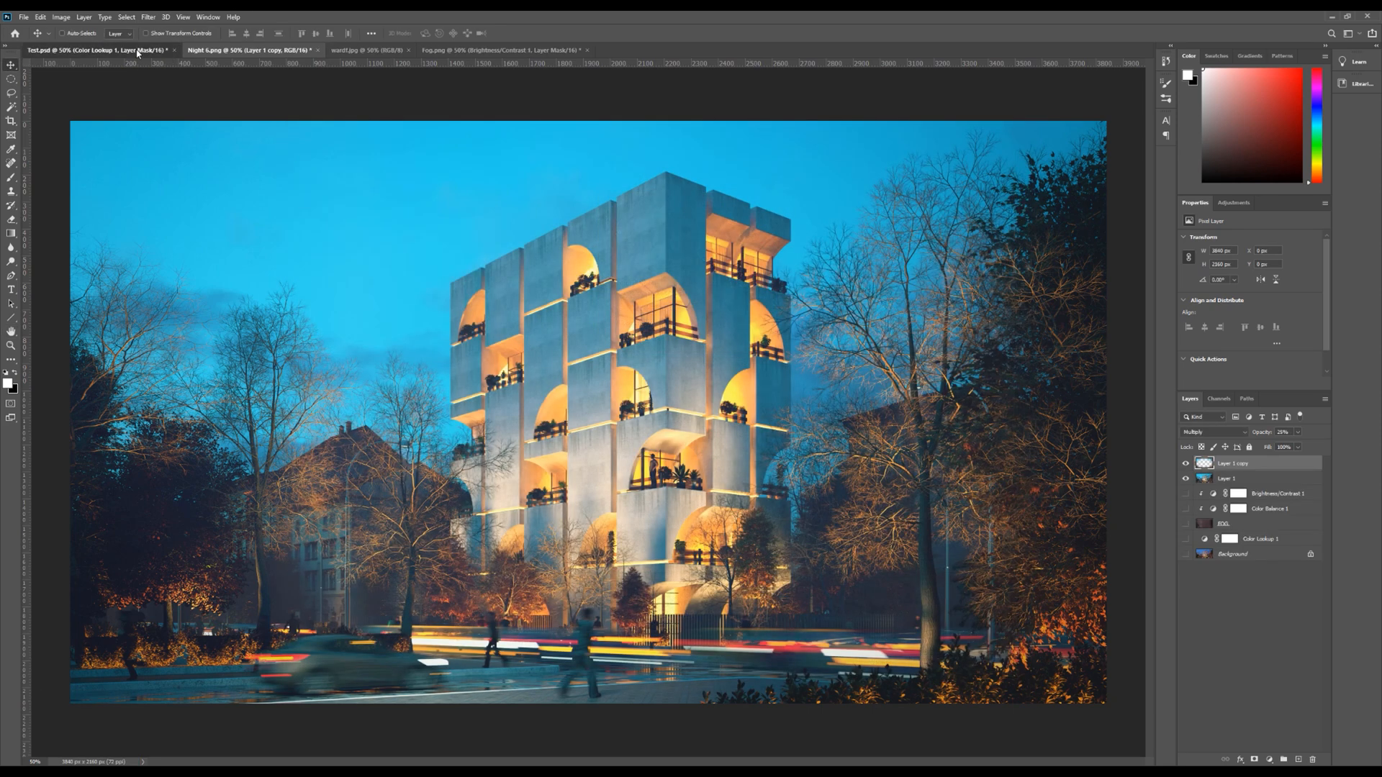
# Switch to the Test.psd document and save the daytime image as a JPEG named Day in the Youtube folder
pyautogui.click(139, 53)
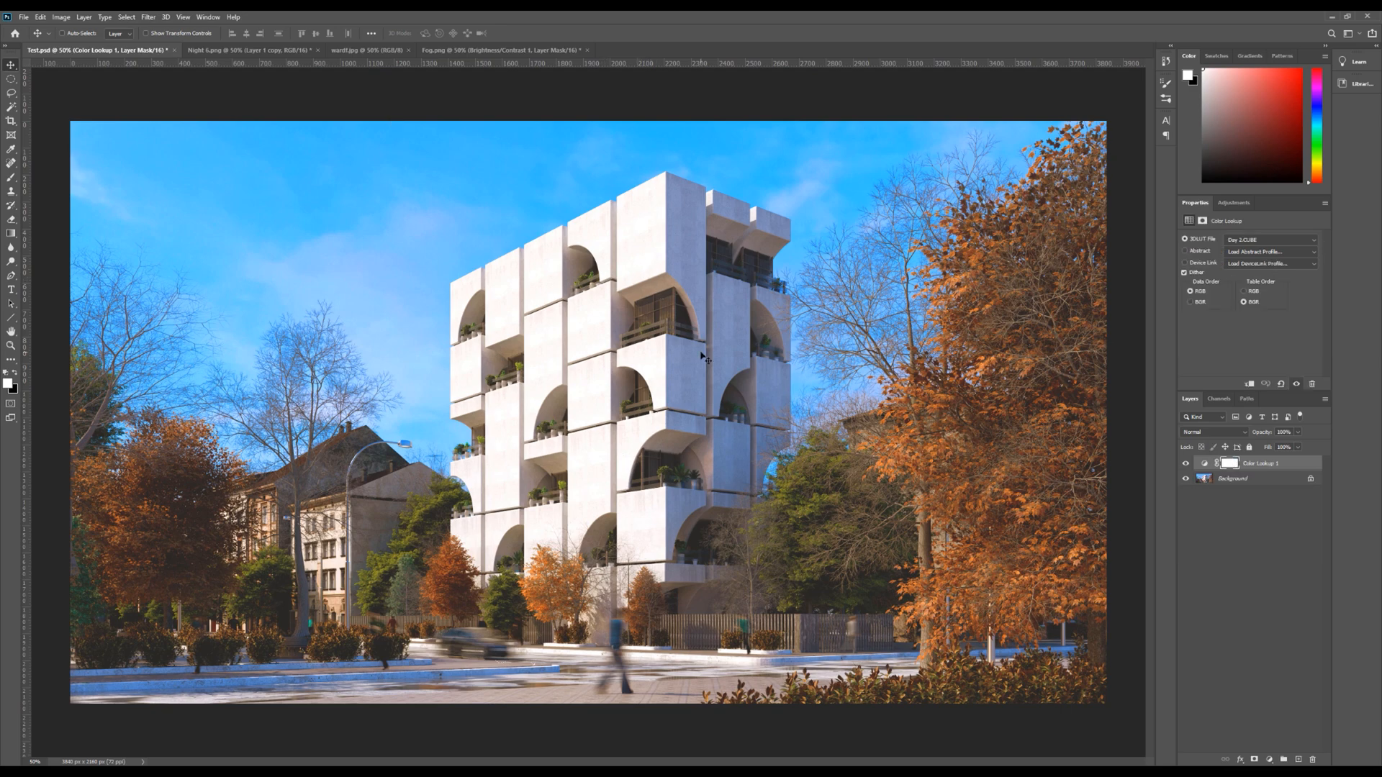
pyautogui.hotkey('ctrl', 'shift', 's')
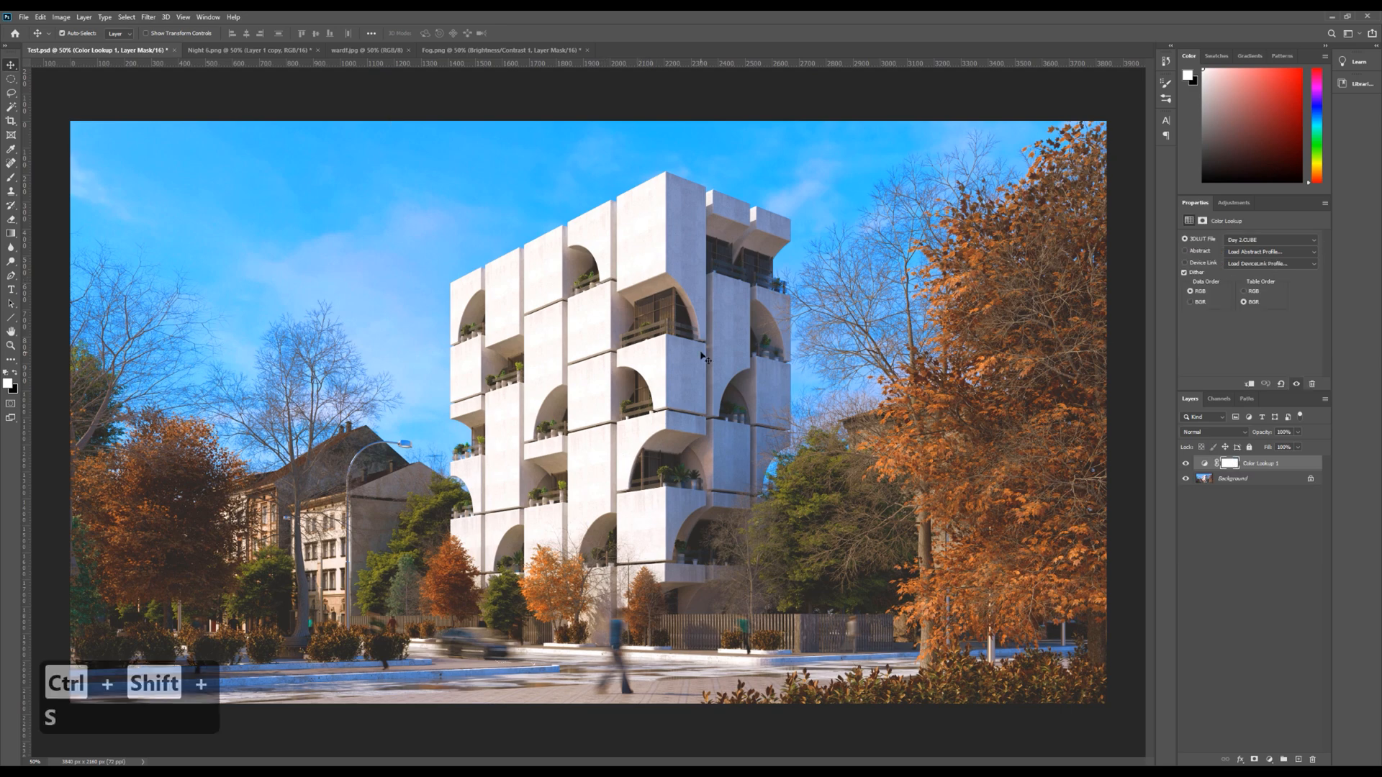
pyautogui.click(666, 589)
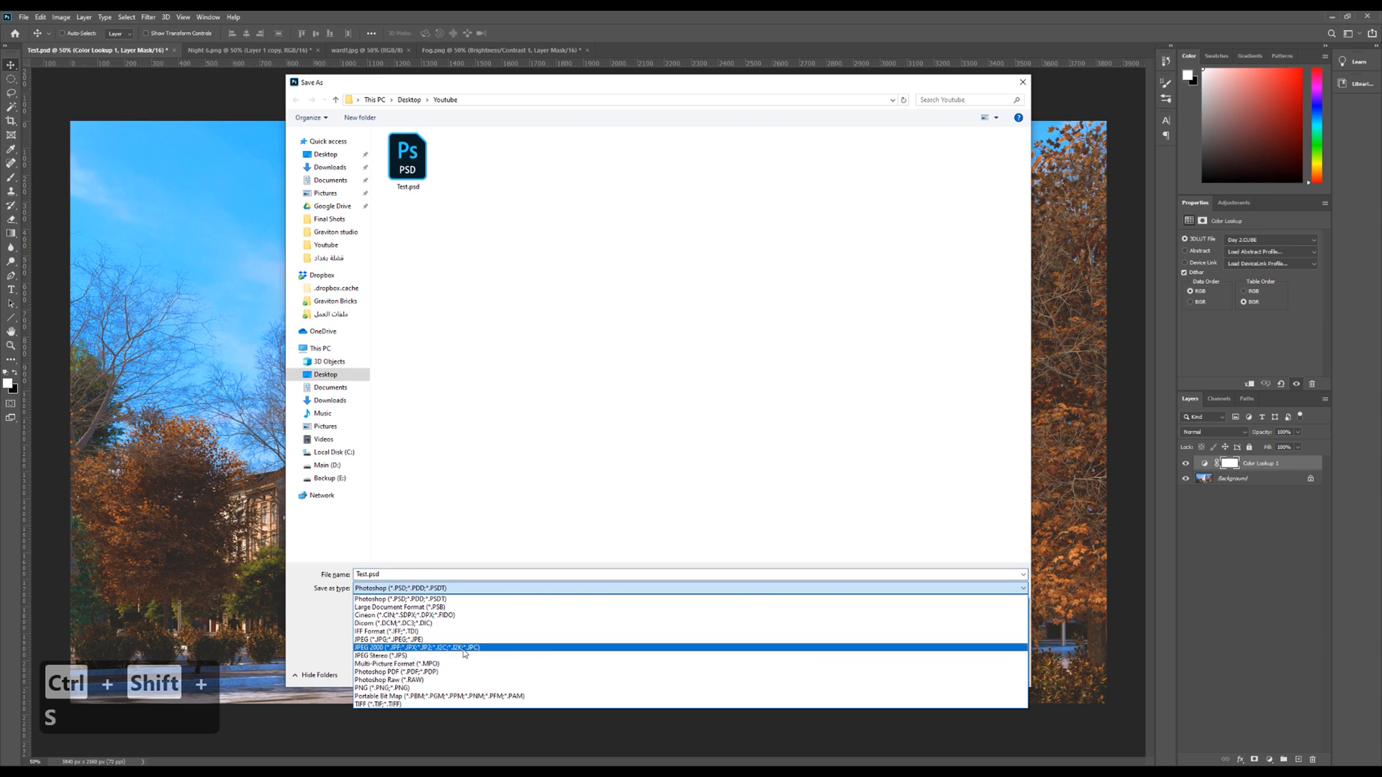
pyautogui.click(629, 639)
pyautogui.click(944, 673)
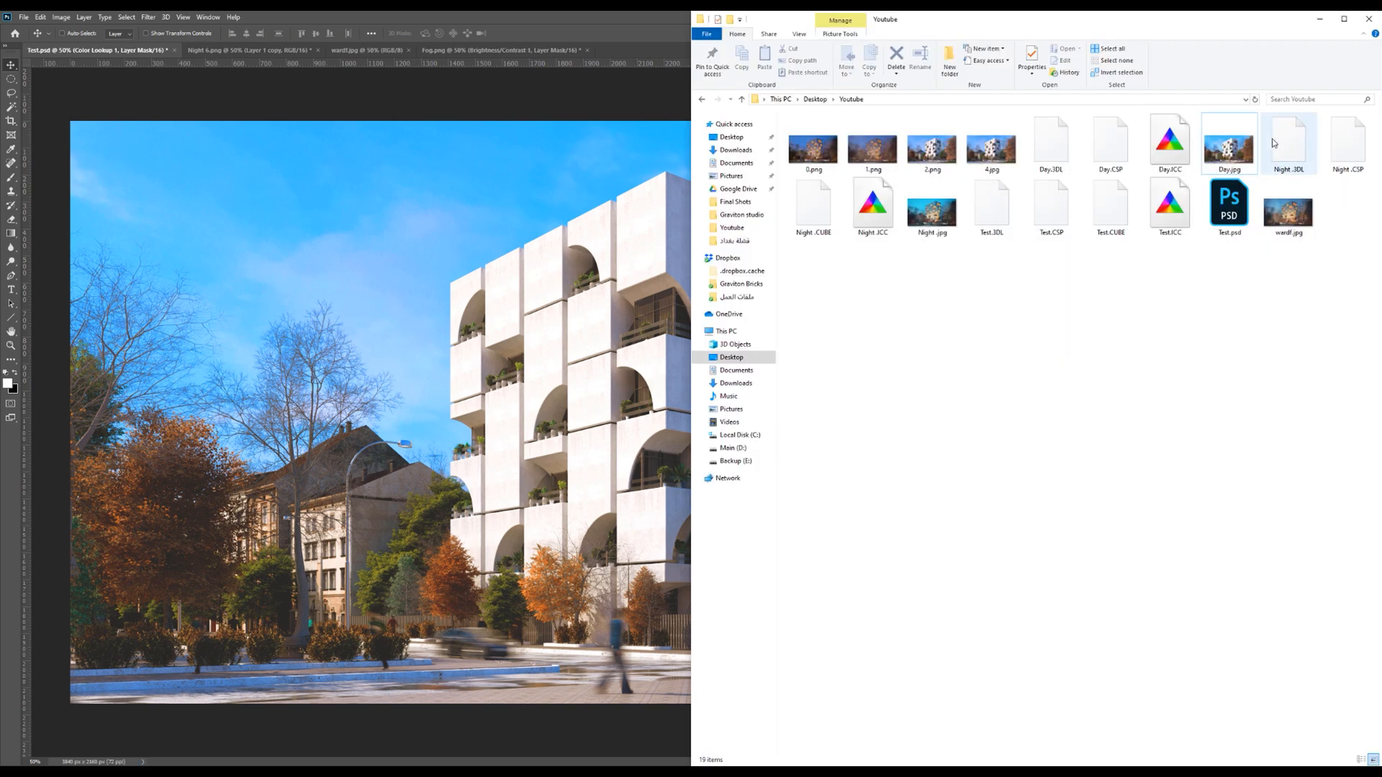
# Open Day.jpg in the Photos viewer and compare it with the exported Night image and wardf.jpg
pyautogui.doubleClick(1229, 150)
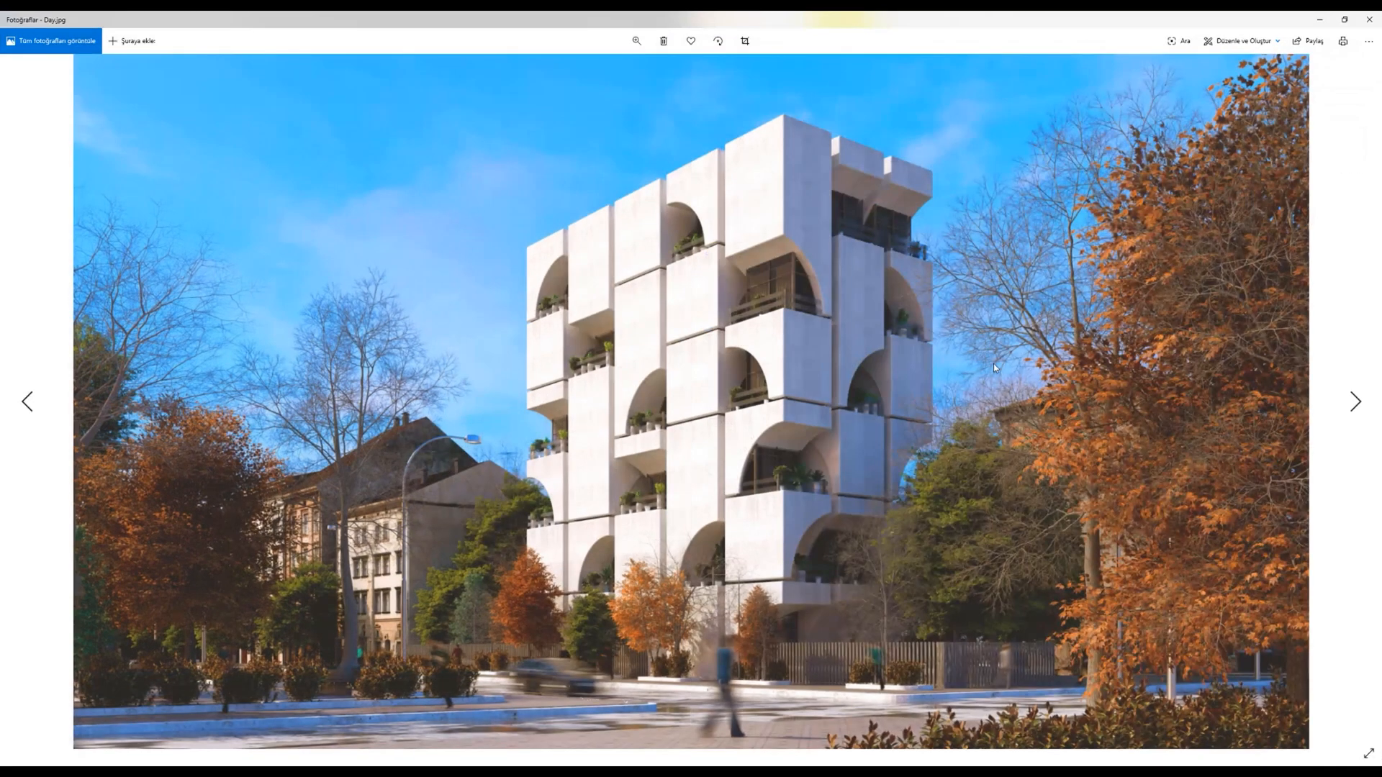
pyautogui.press('Right')
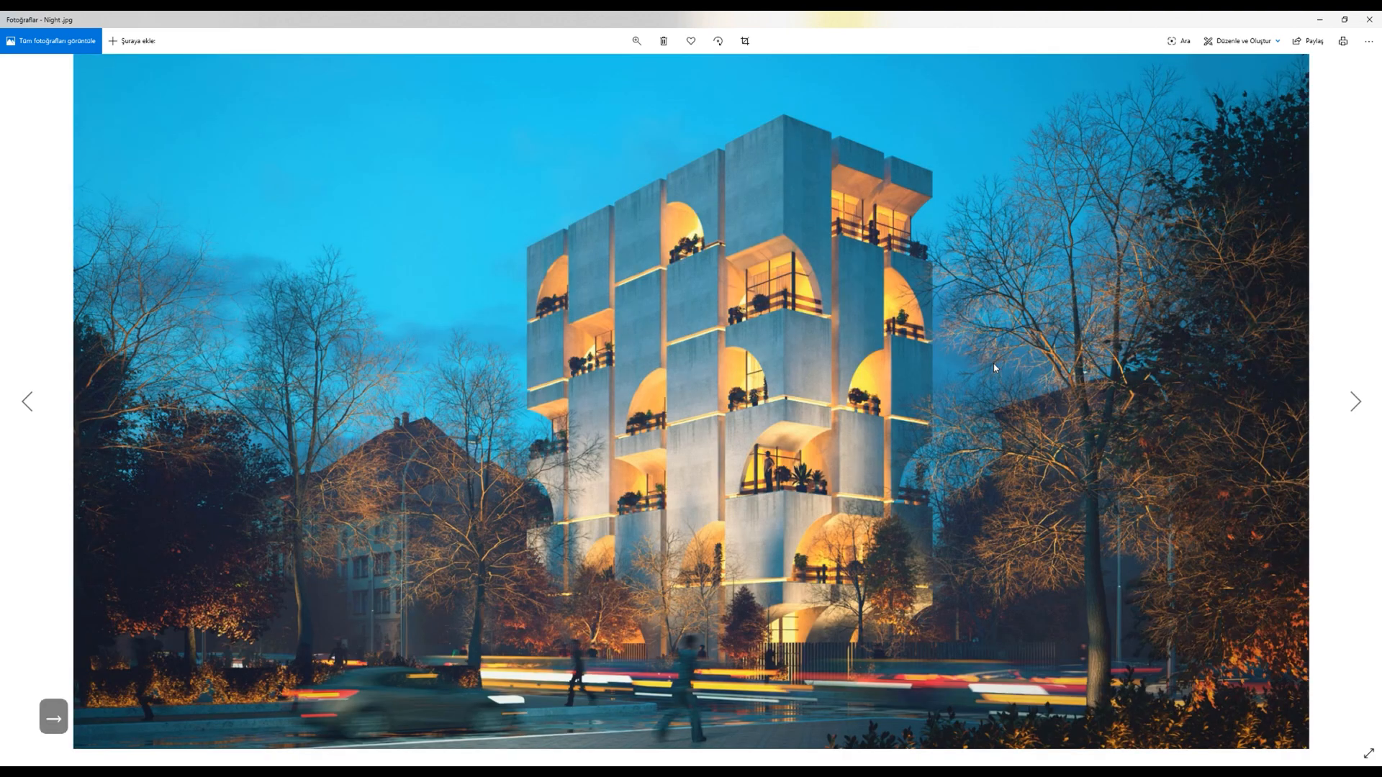
pyautogui.press('Right')
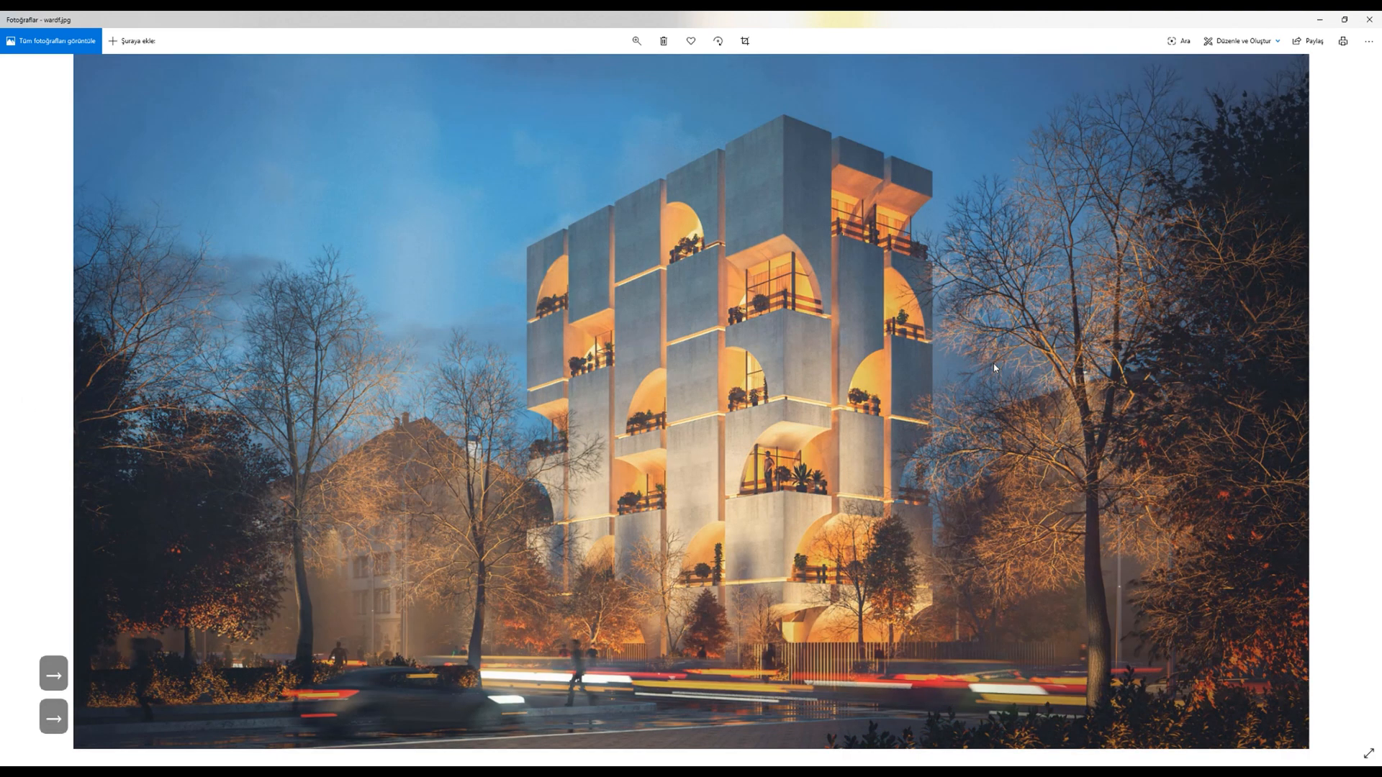
pyautogui.press('Left')
pyautogui.press('Left')
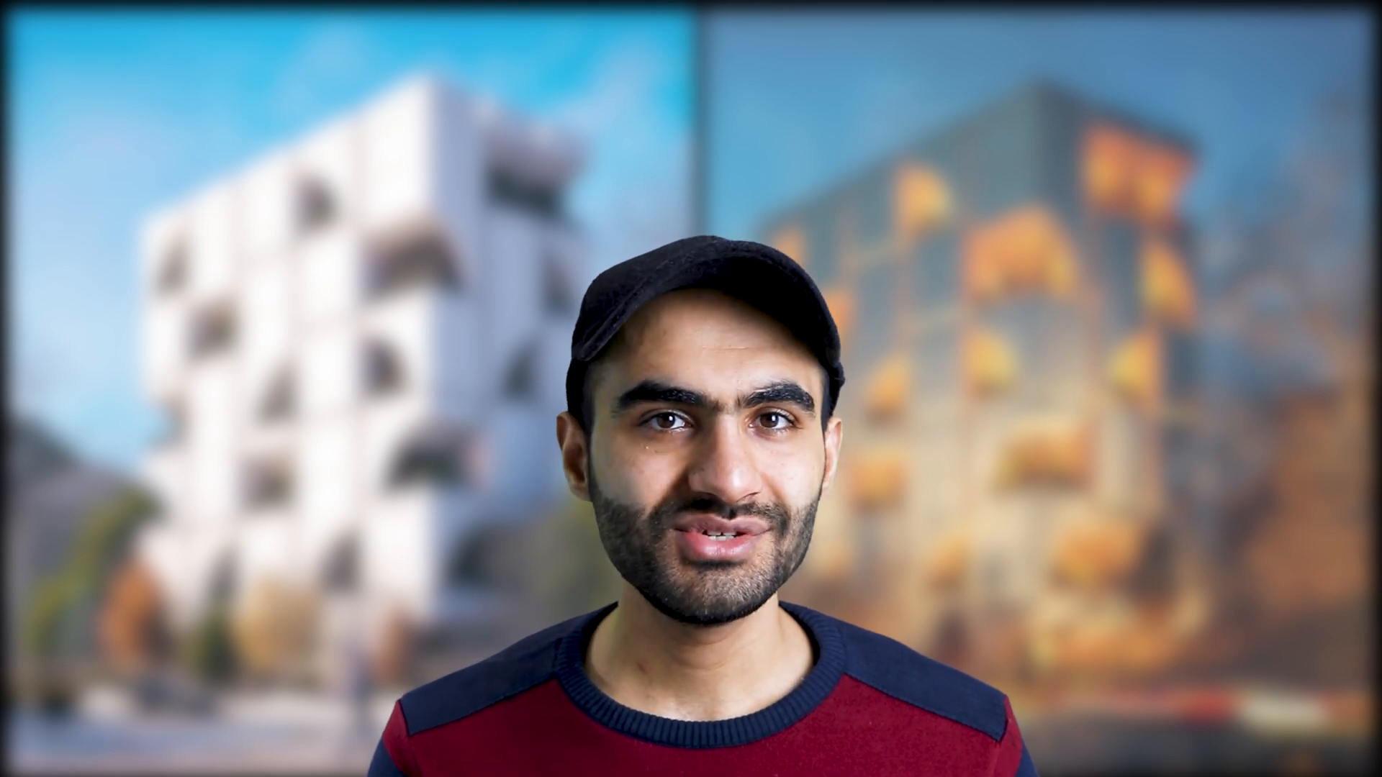
# In the browser, show the Best Laptops for Architects list on the Graviton Amazon storefront and open a laptop in a new tab
pyautogui.scroll(-4, 1120, 472)
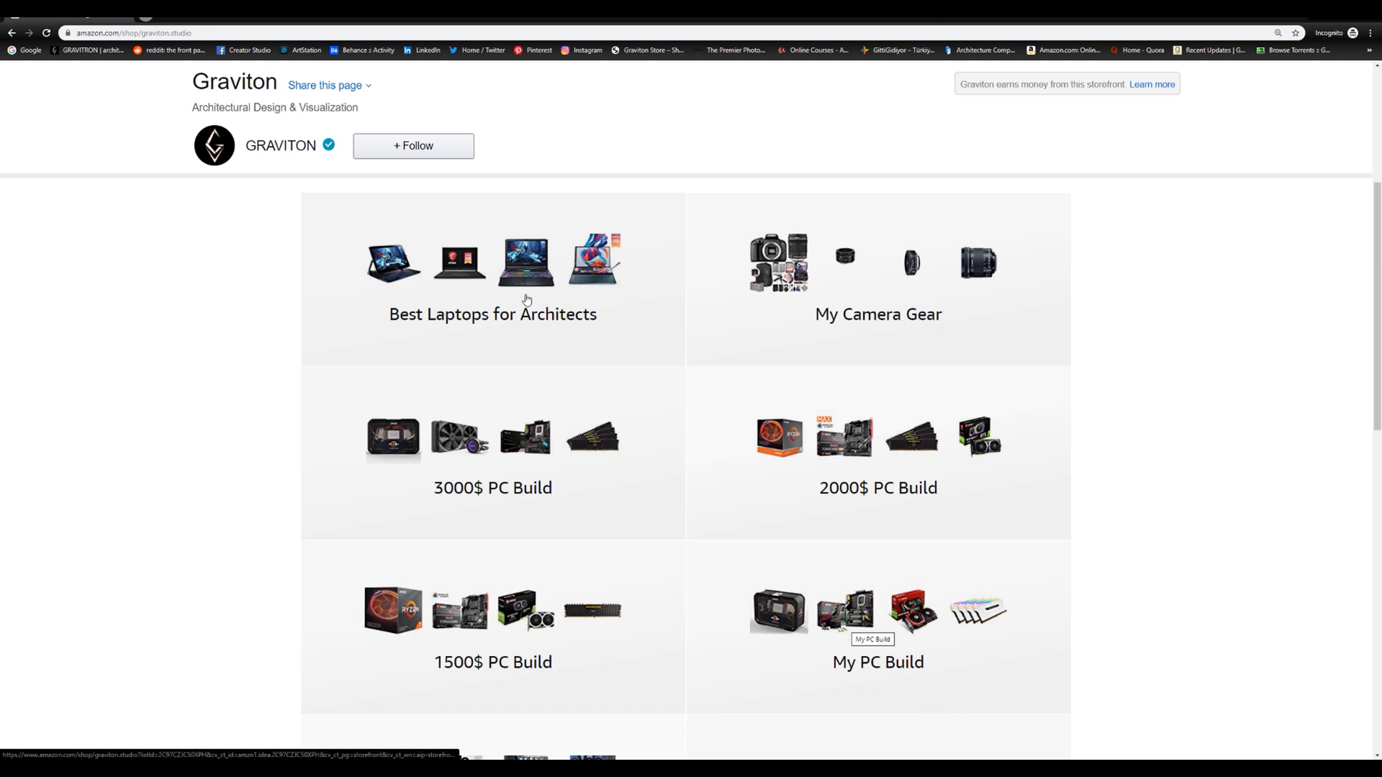
pyautogui.scroll(-3, 526, 301)
pyautogui.rightClick(288, 308)
pyautogui.click(321, 314)
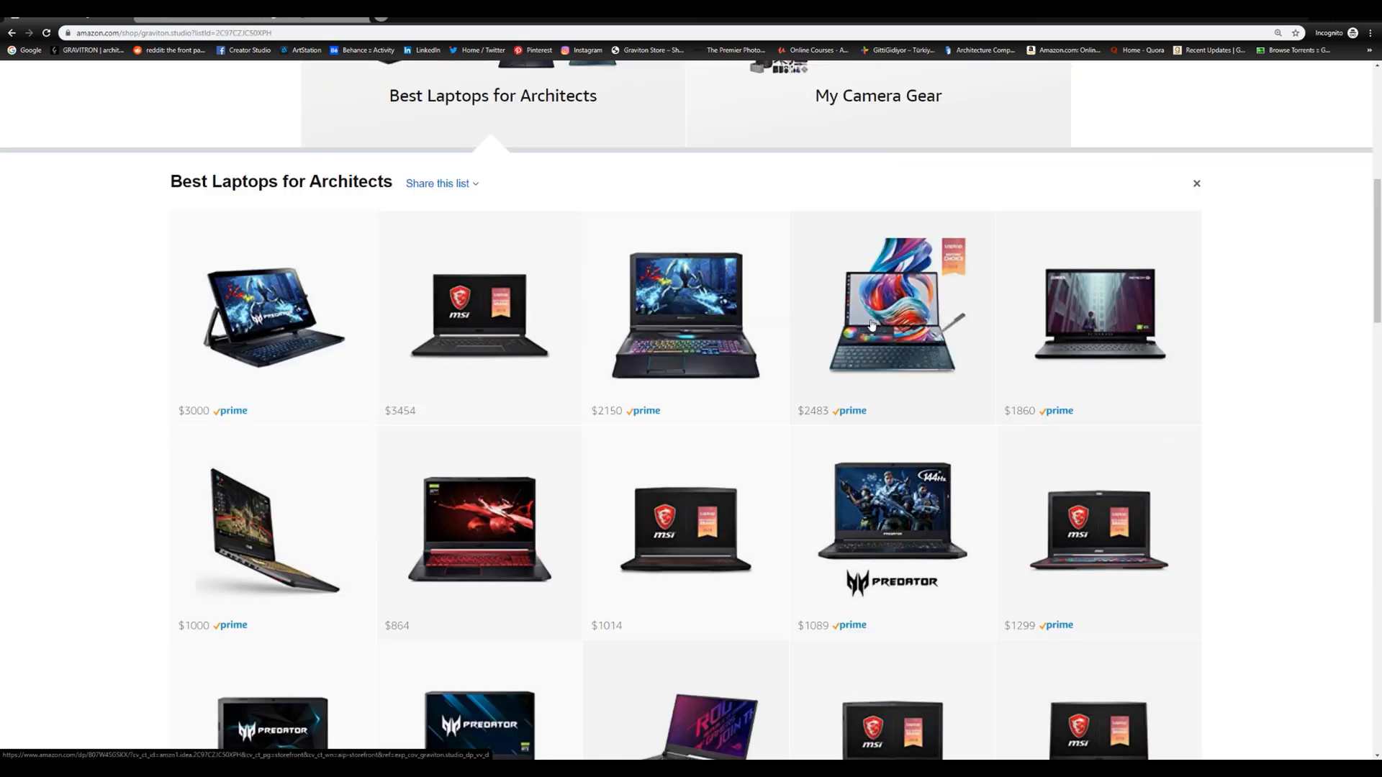
# View the Acer Predator Triton 900 product page and examine its price details
pyautogui.click(207, 19)
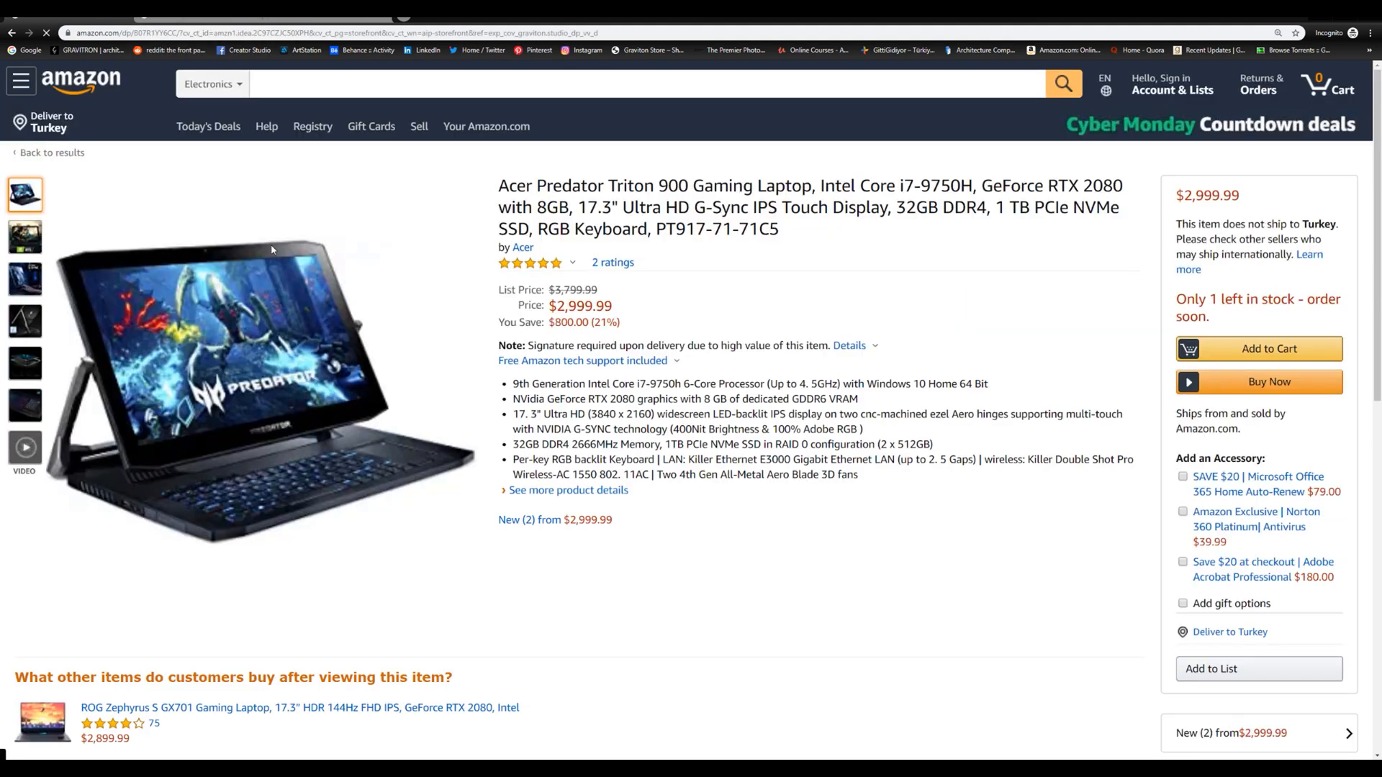
pyautogui.moveTo(623, 324); pyautogui.dragTo(498, 288)
pyautogui.click(494, 287)
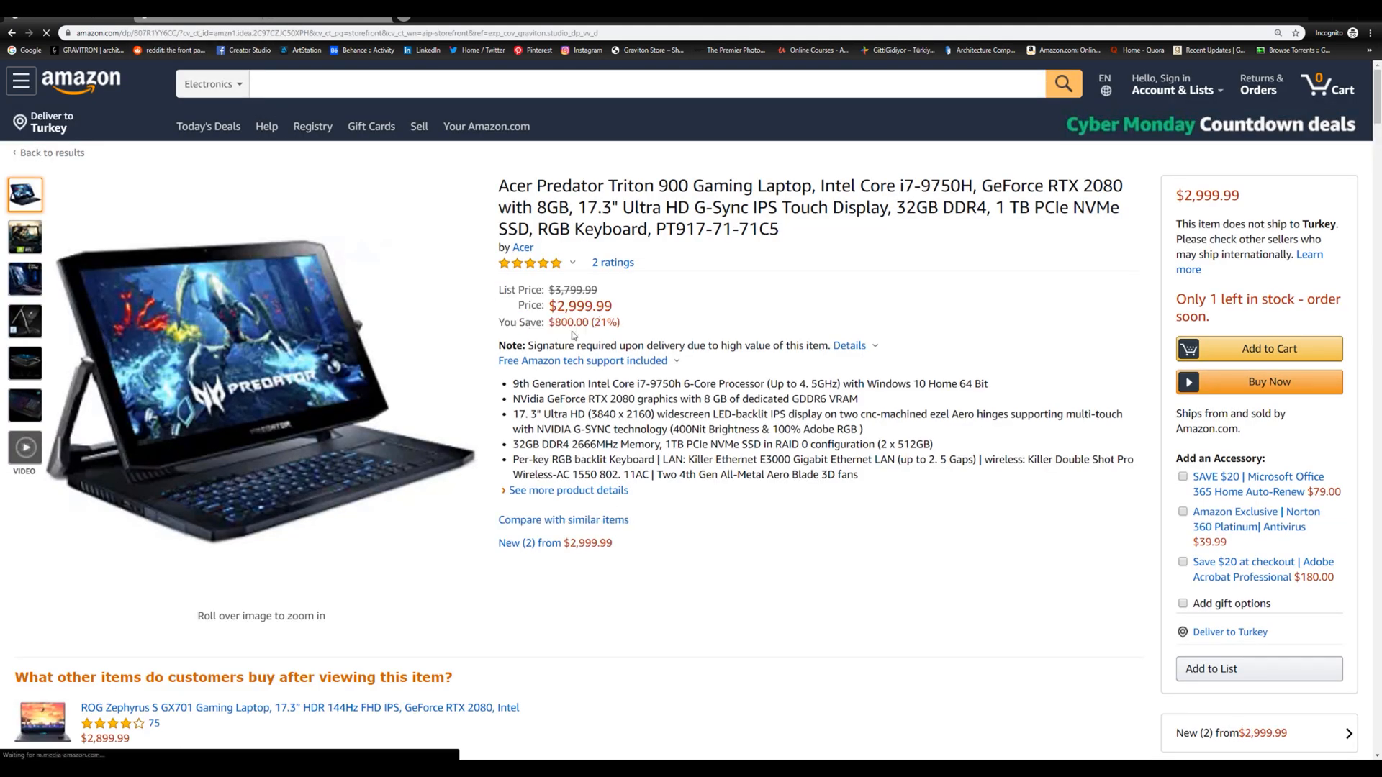
pyautogui.moveTo(388, 216)
# View the Asus ZenBook Pro Duo product page and enlarge its product image showing the laptop with the stylus
pyautogui.click(255, 18)
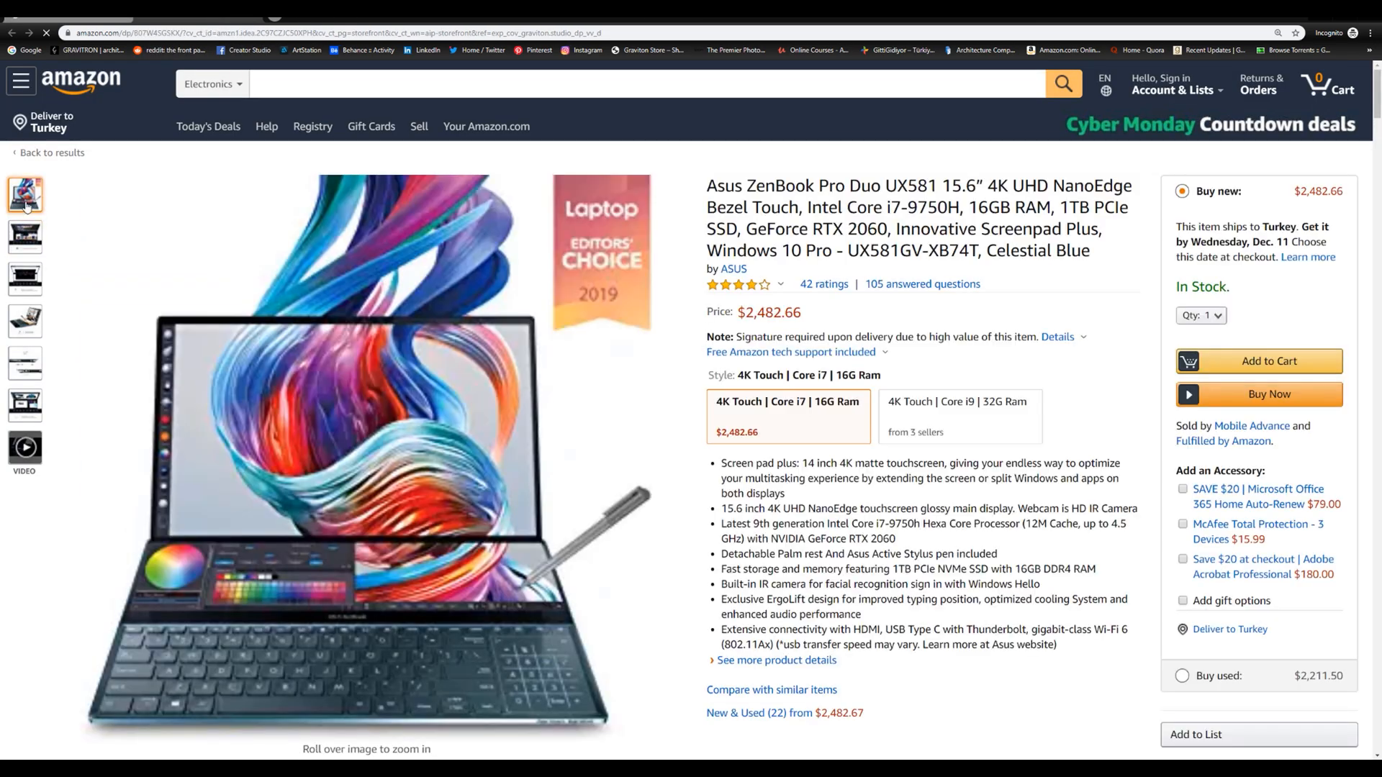
pyautogui.moveTo(20, 232)
pyautogui.moveTo(22, 328)
pyautogui.click(443, 404)
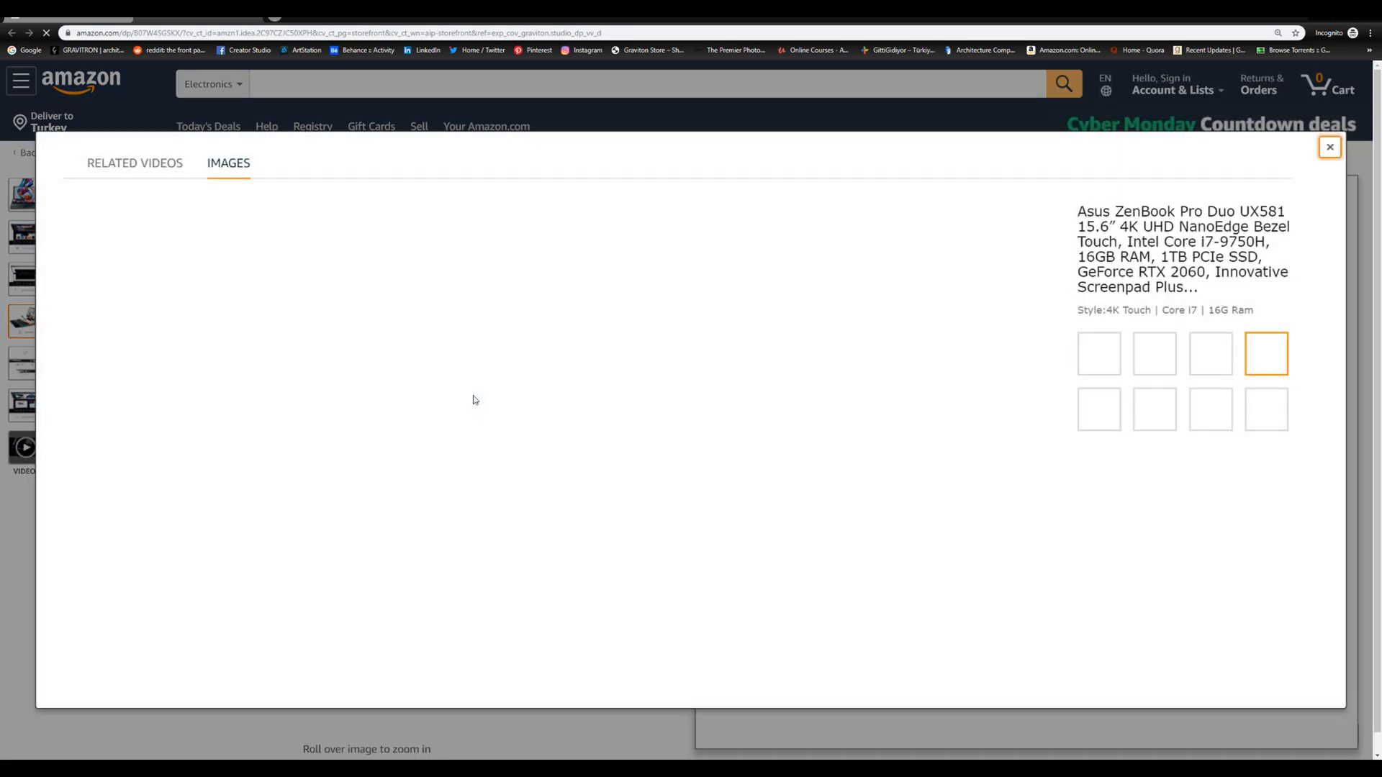
pyautogui.click(659, 459)
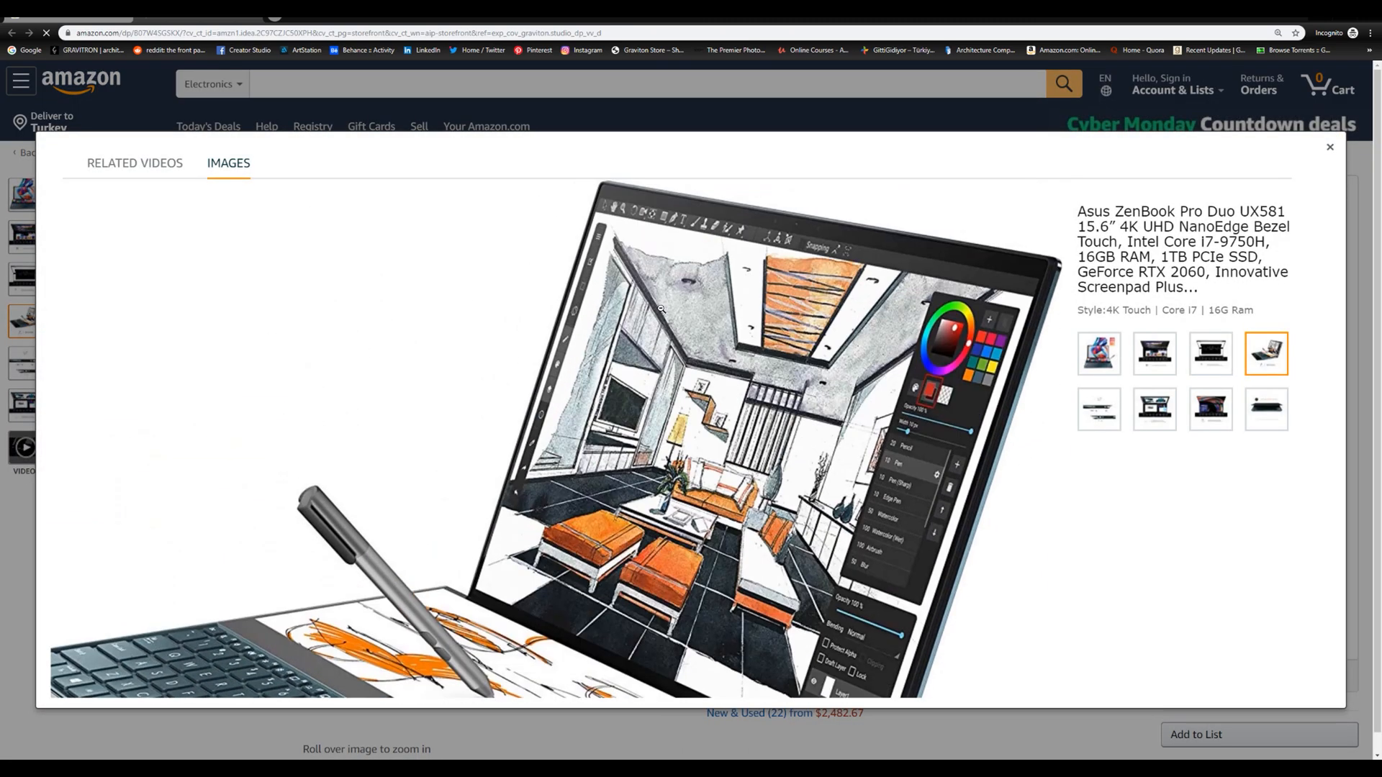
pyautogui.click(661, 309)
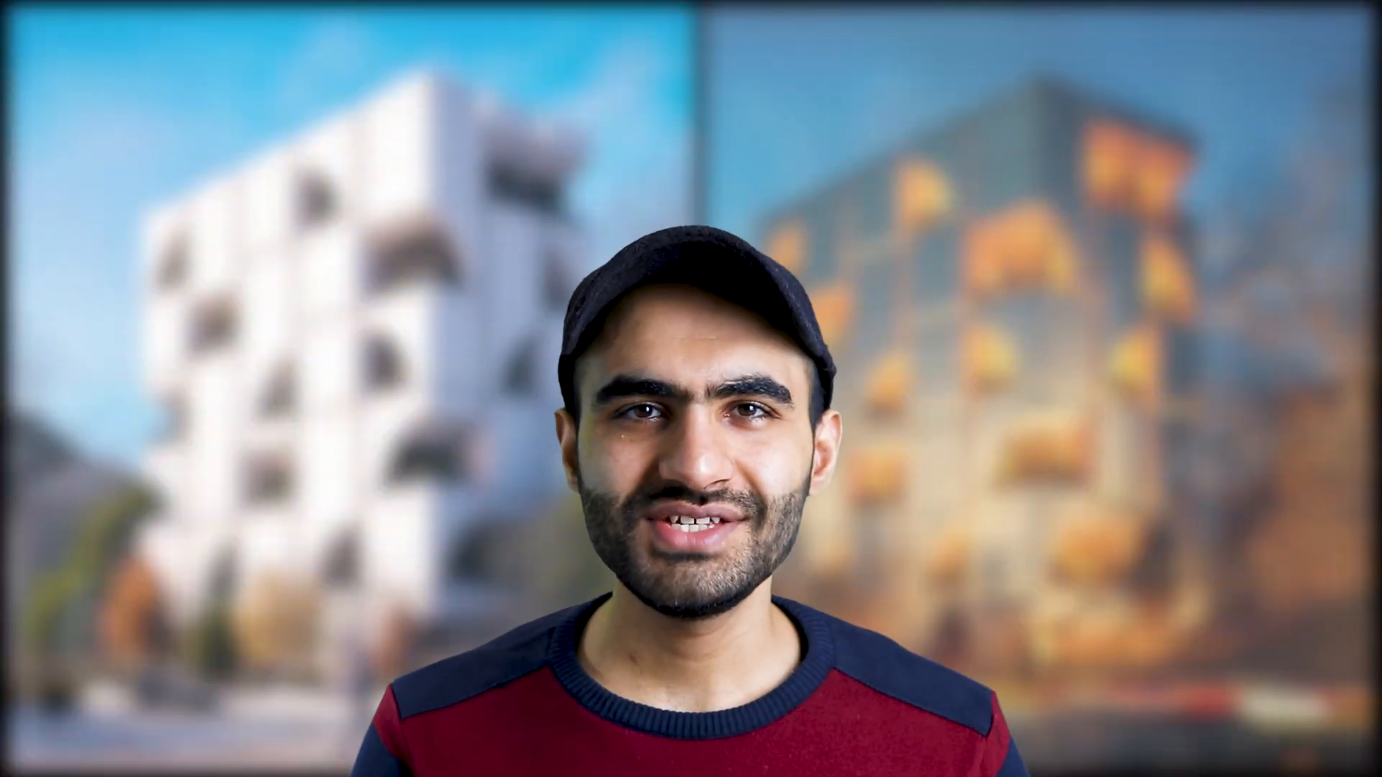